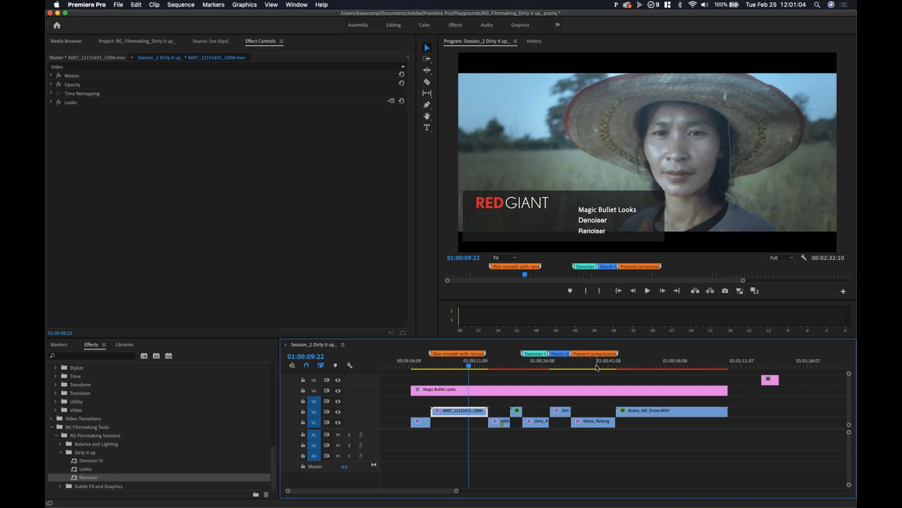
- Switch to Stickies, move the note beside the preview, highlight its contact e-mail address, and return to Premiere Pro
key(super+Tab)
key(super+Tab)
key(super+Tab)
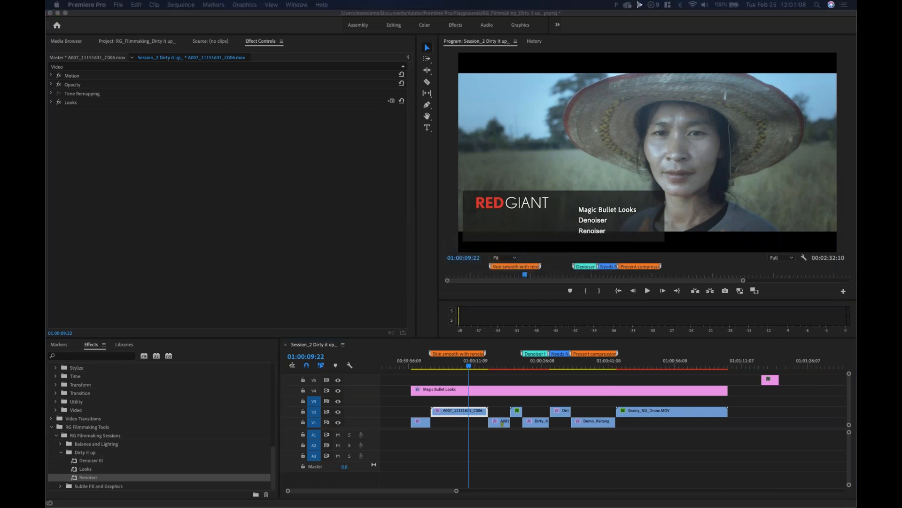
drag(658, 248, 332, 139)
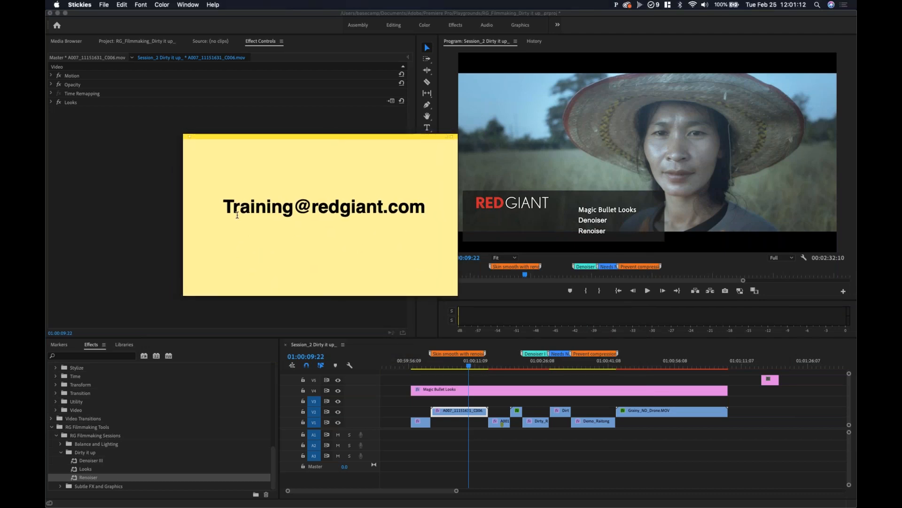
drag(225, 207, 427, 207)
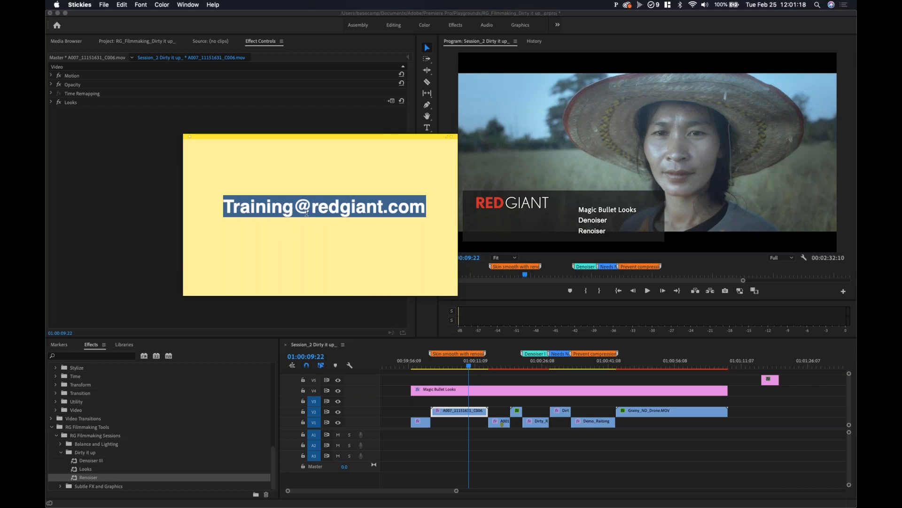
click(423, 214)
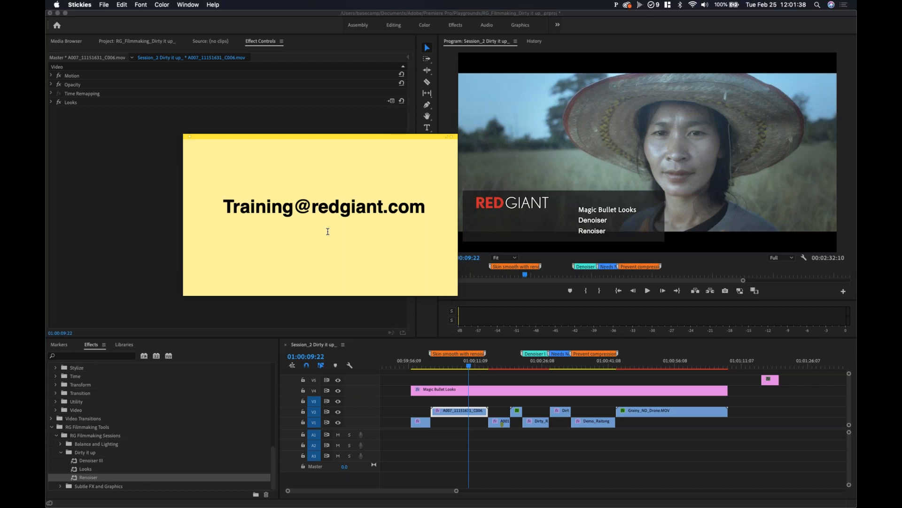
click(650, 254)
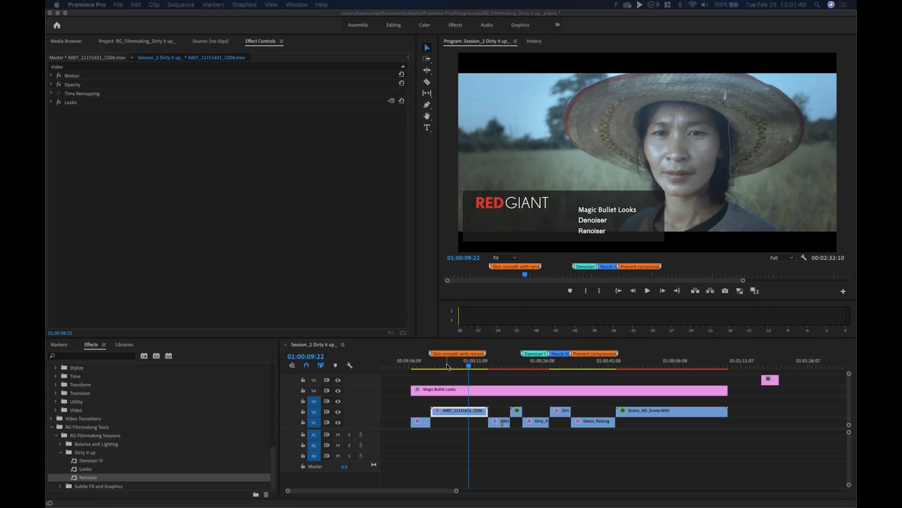
- Review the fire embers clip and the straw-hat portrait clip at the beginning of the sequence
click(418, 367)
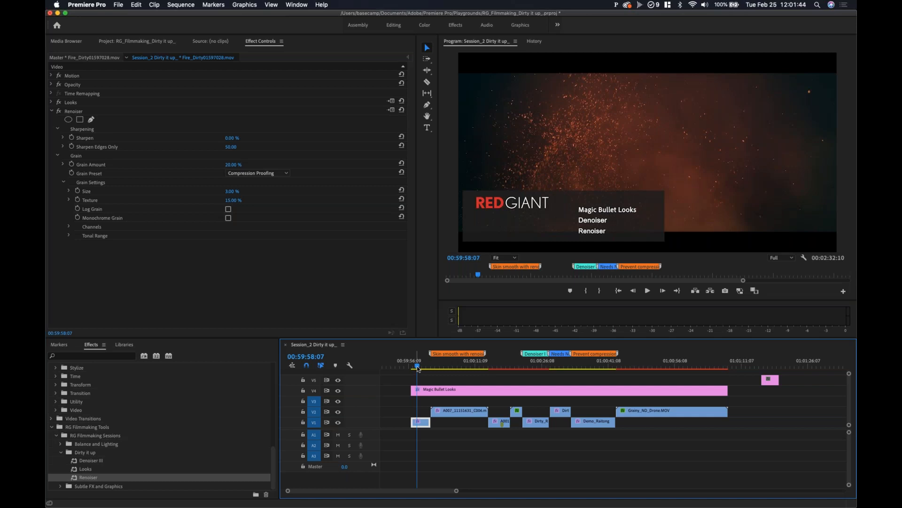
drag(418, 369, 424, 370)
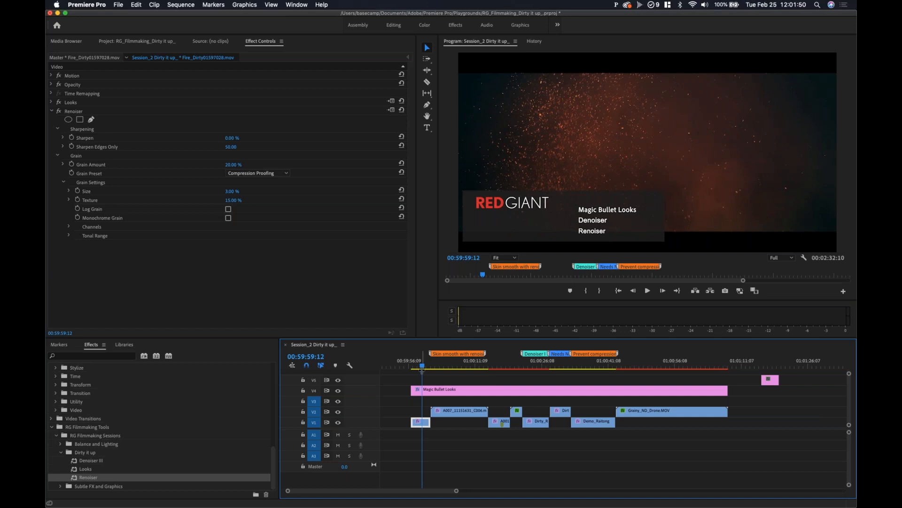
drag(422, 369, 446, 371)
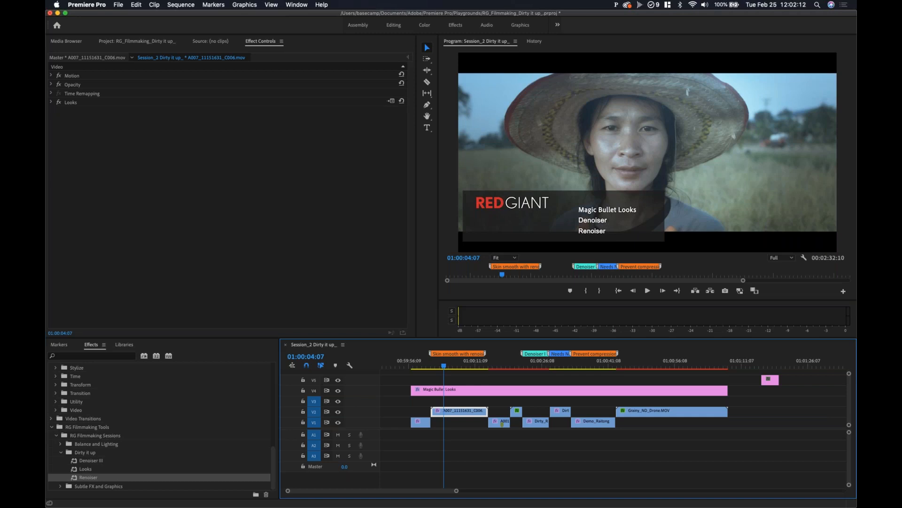
key(super+Tab)
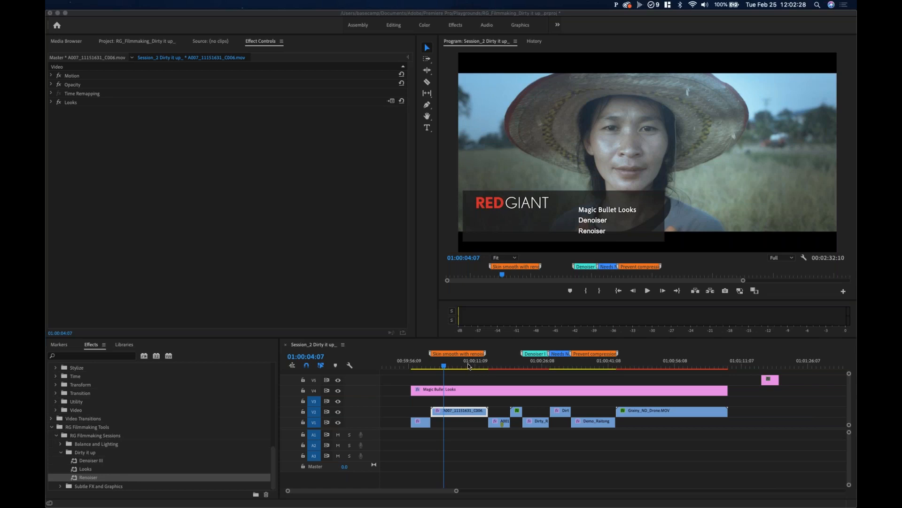
click(495, 366)
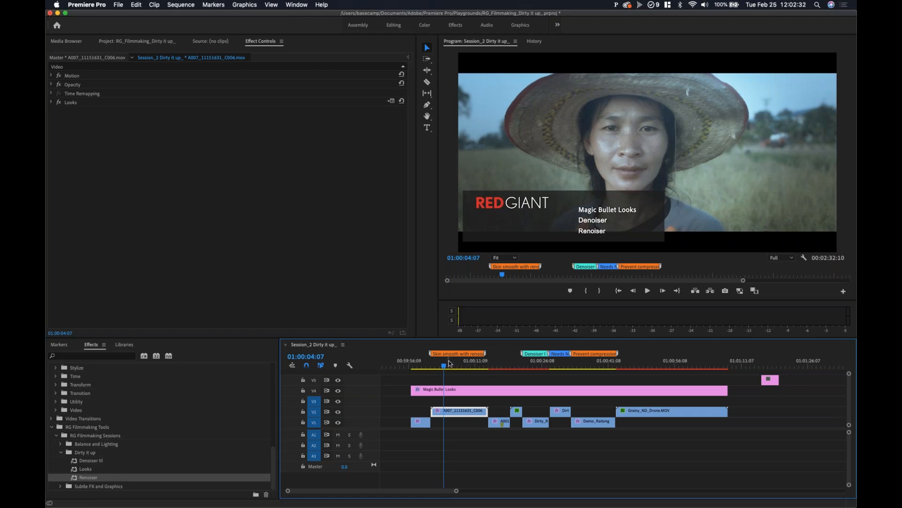
click(418, 362)
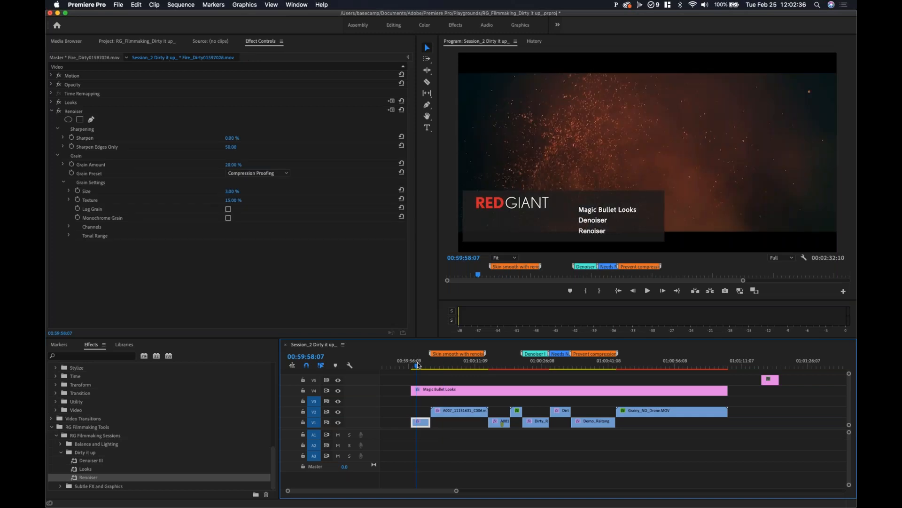
drag(418, 365, 419, 366)
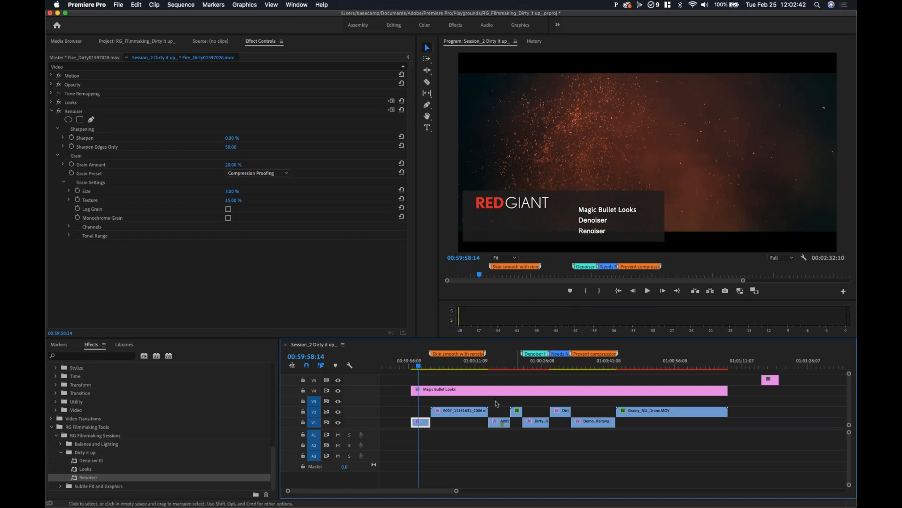
drag(419, 368, 425, 371)
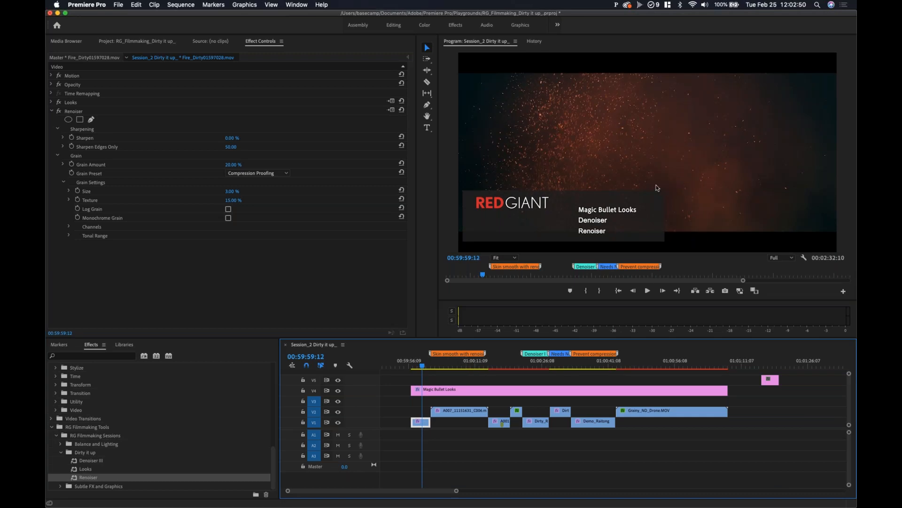
- Review the night clip of the masked person and the flying birds clip in the sequence
drag(444, 364, 495, 370)
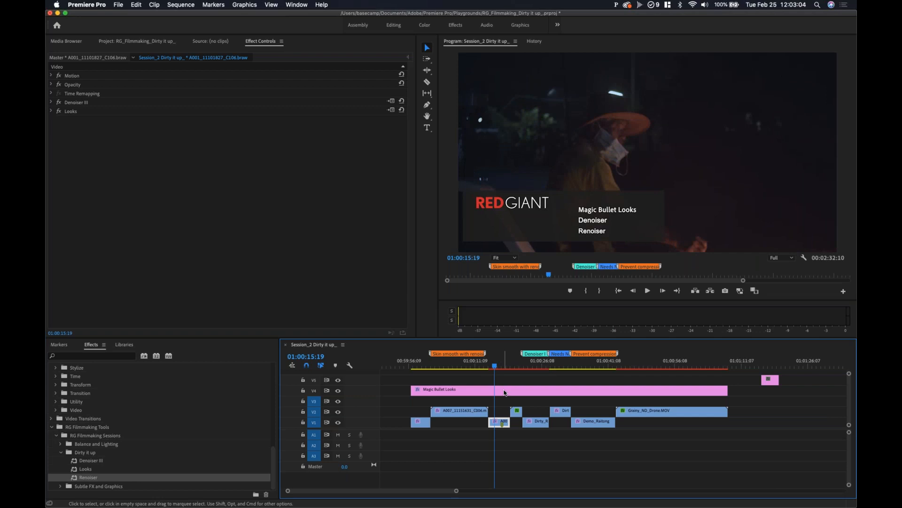
click(502, 367)
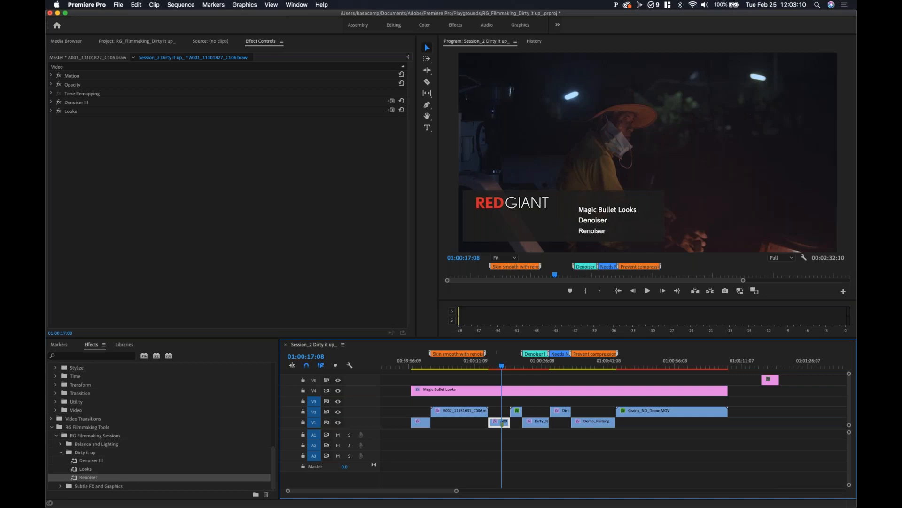
click(514, 366)
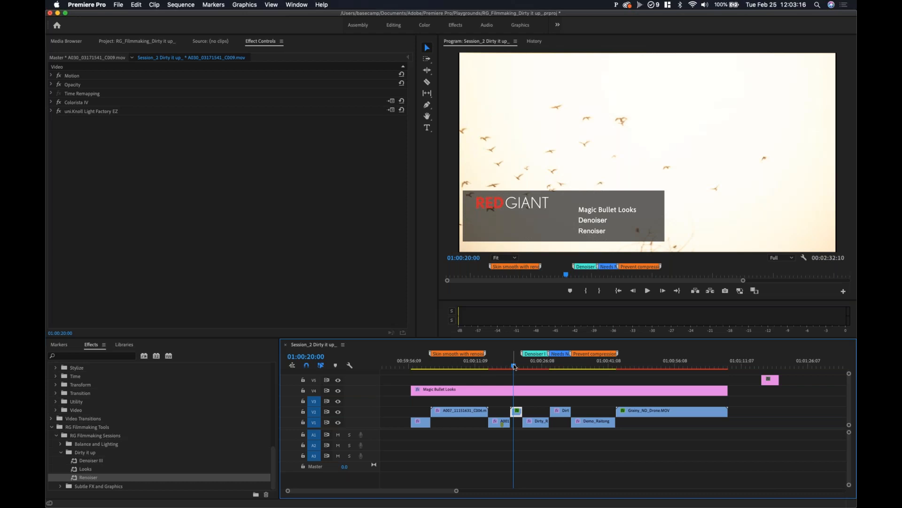
click(518, 367)
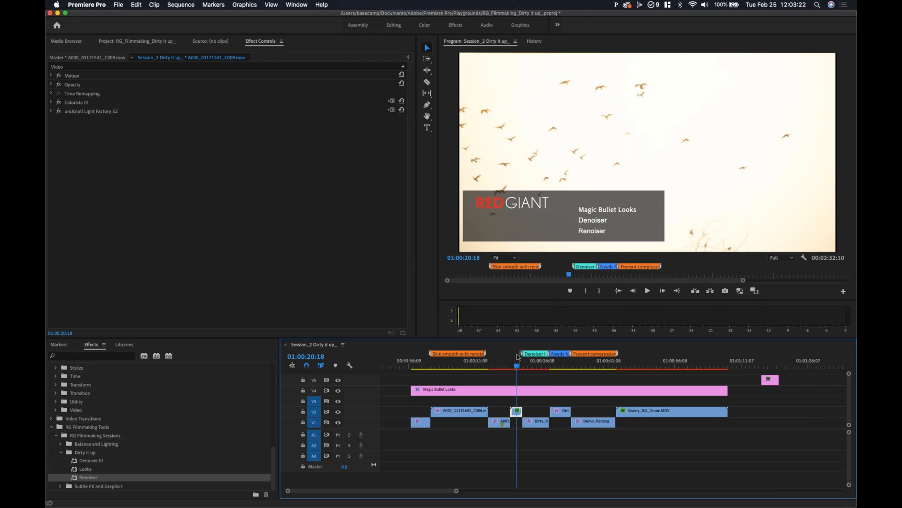
drag(514, 366, 519, 368)
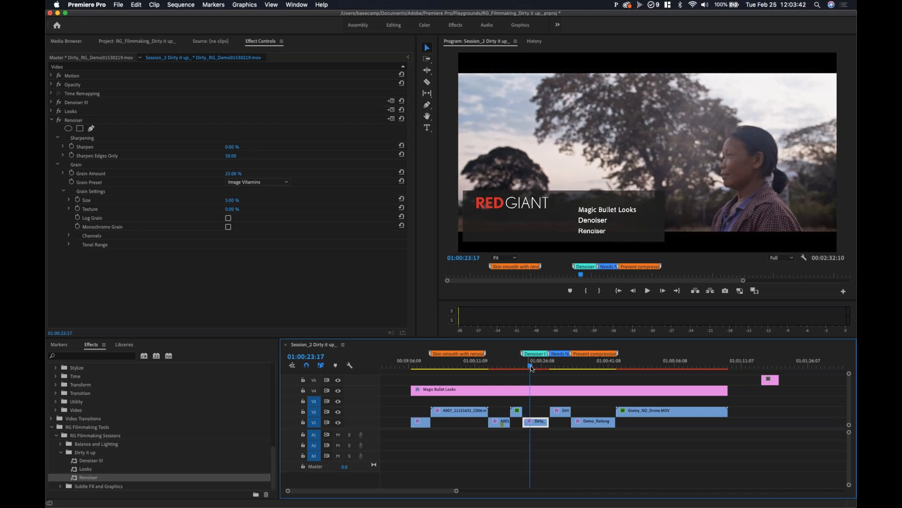
- Examine the clip of the woman in profile before the trees and advance to her close-up clip on track V2
drag(531, 365, 541, 396)
key(Left)
key(Left)
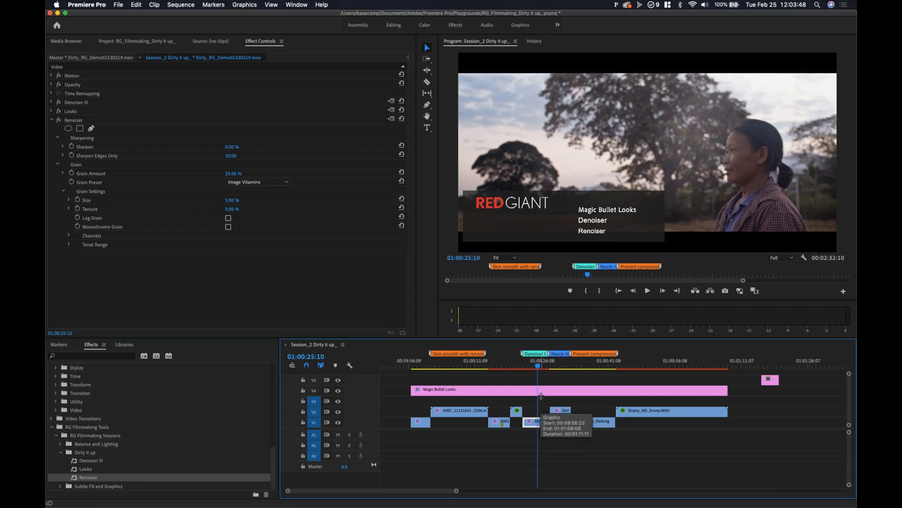
key(Left)
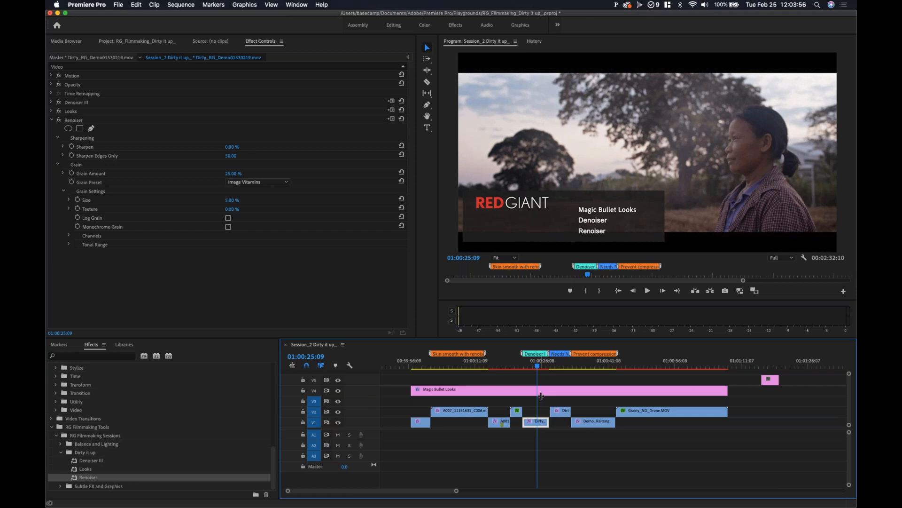
key(Down)
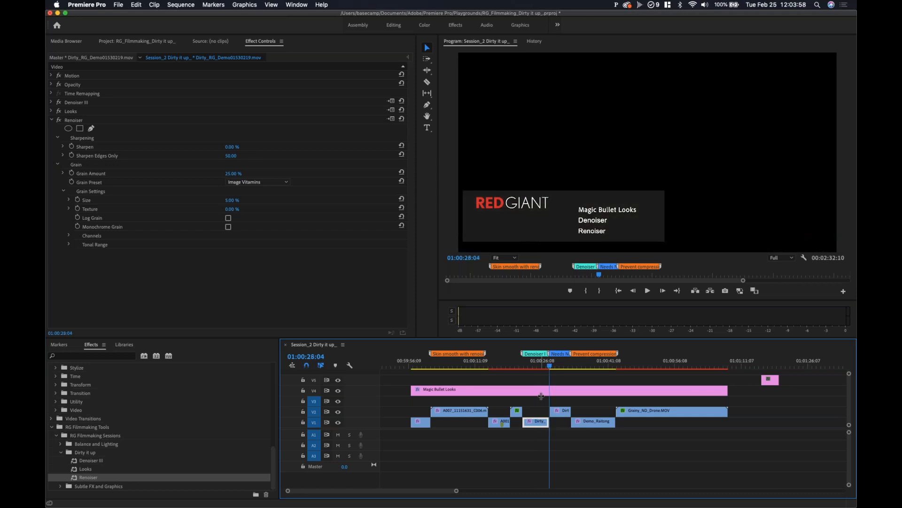
key(Down)
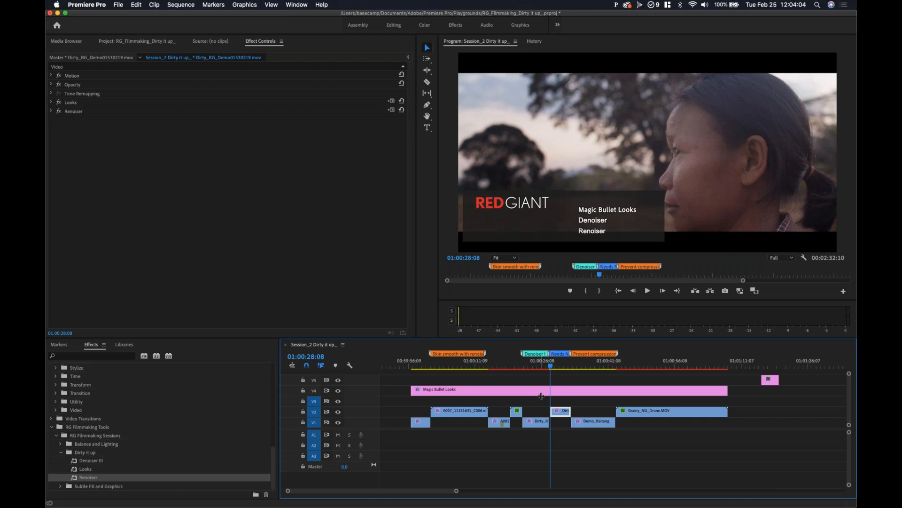
- Go back to the wide profile clip with the trees and advance frame by frame to 01:00:24:00
key(Up)
key(Right)
key(Right)
key(Right)
key(Right)
key(Right)
key(Right)
key(Right)
key(Right)
key(Right)
key(Right)
key(Right)
key(Right)
key(Right)
key(Right)
key(Right)
key(Right)
key(Right)
key(Right)
key(Right)
key(Right)
key(Right)
key(Right)
key(Right)
key(Right)
key(Right)
key(Right)
key(Right)
key(Right)
key(Right)
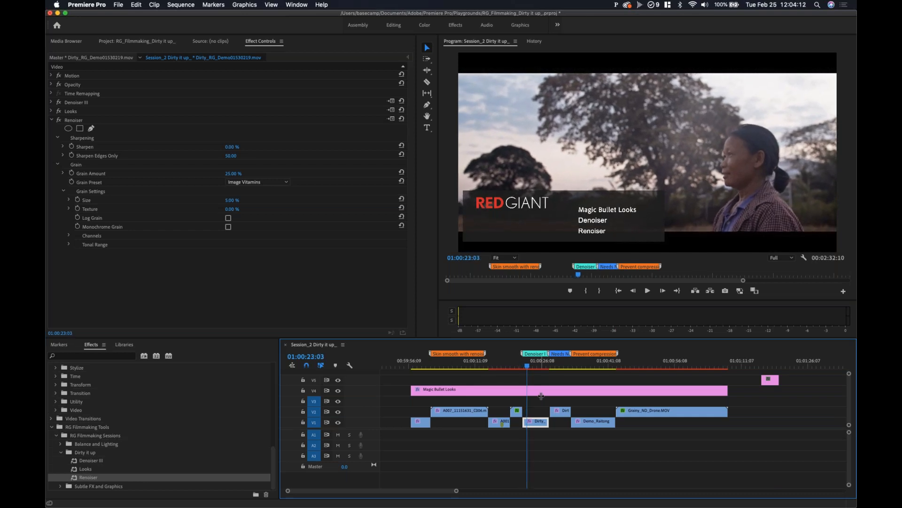
key(Right)
key(Right)
key(Right)
key(Right)
key(Right)
key(Right)
key(Right)
key(Right)
key(Right)
key(Right)
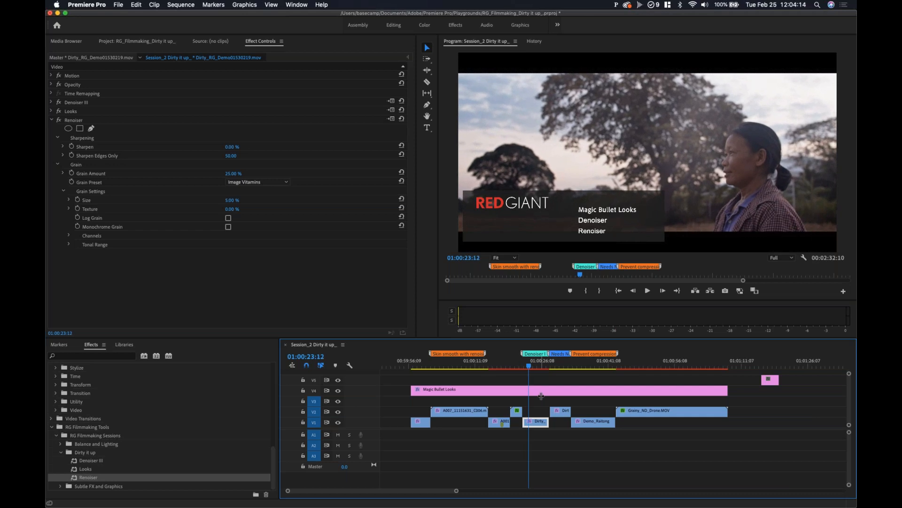
key(Right)
key(Right)
key(Right)
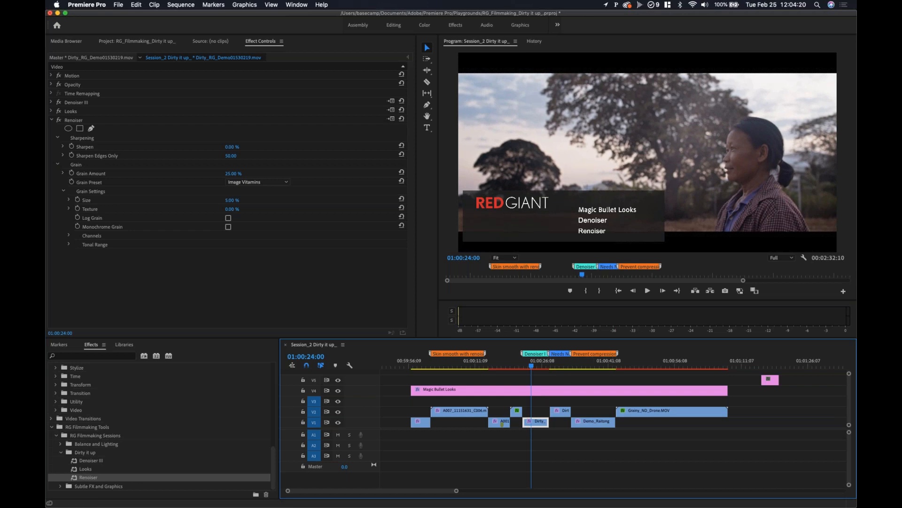
- Turn off Denoiser III, Looks and Renoiser on the wide profile clip and hide the title graphic on track V4
click(52, 121)
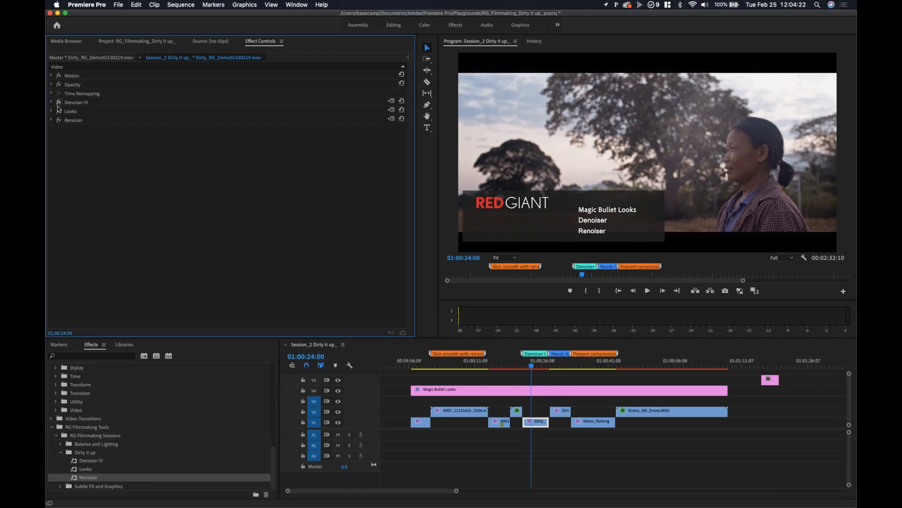
click(59, 112)
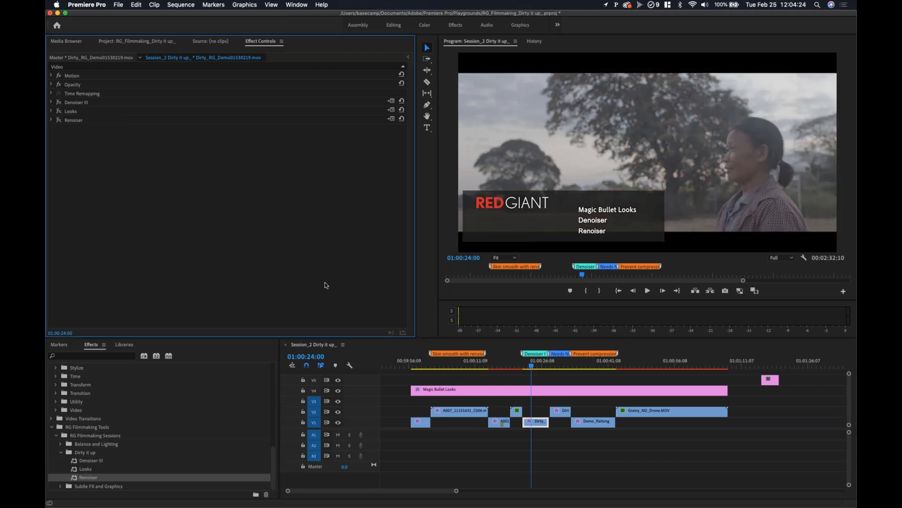
click(532, 366)
drag(533, 369, 540, 369)
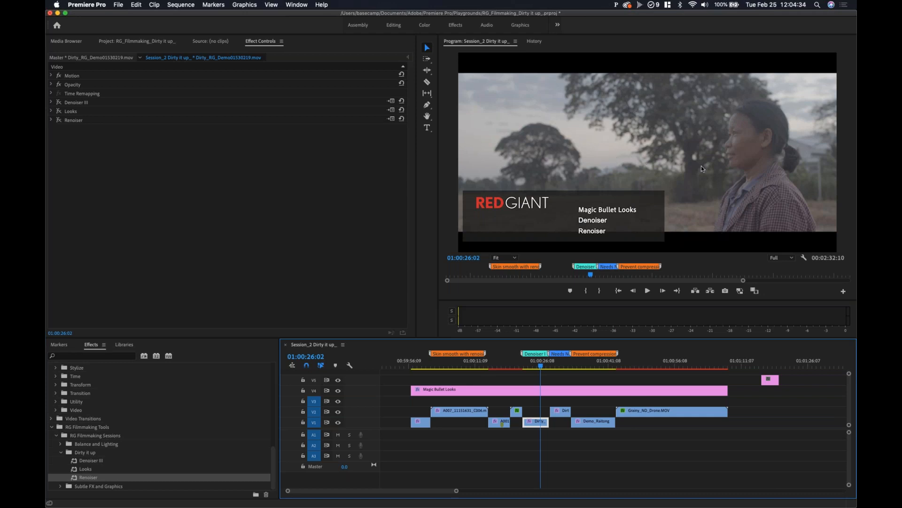
click(654, 138)
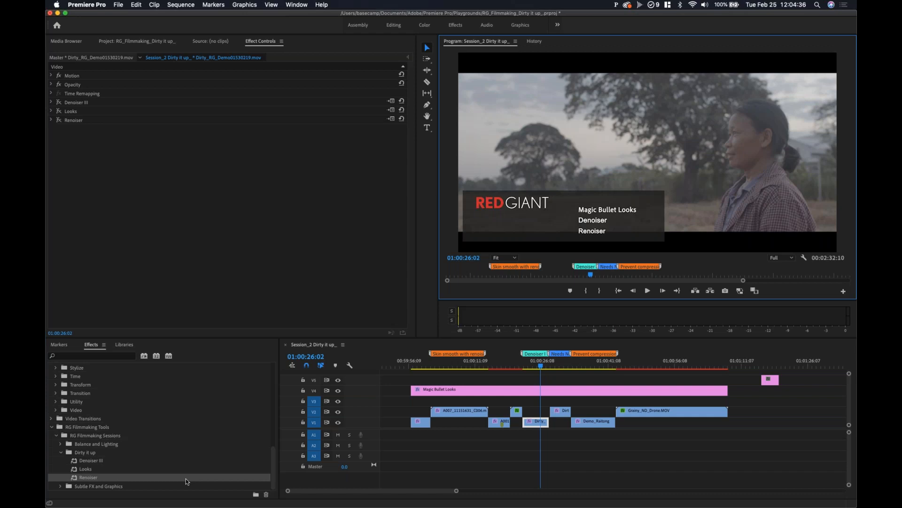
click(337, 391)
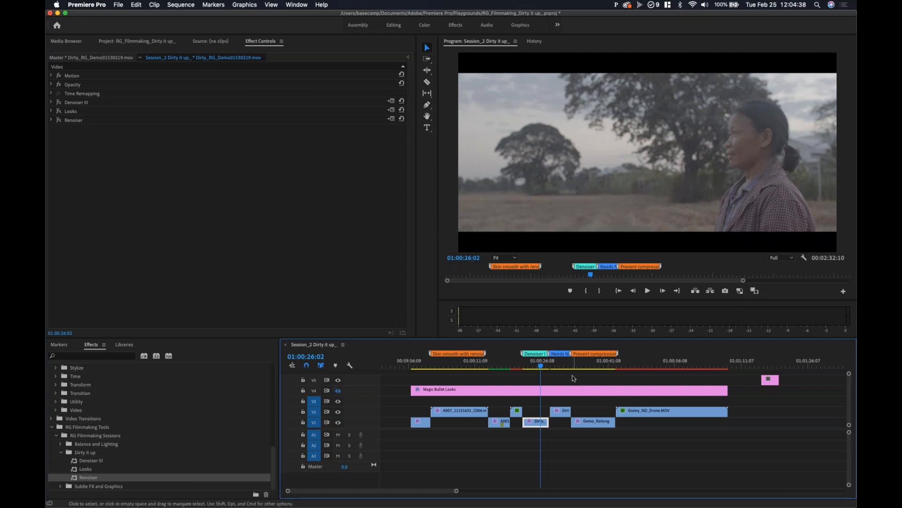
- Magnify the program preview to 75% around the tree and scrub the uncorrected clip to examine its noise and focus
key(=)
key(=)
key(=)
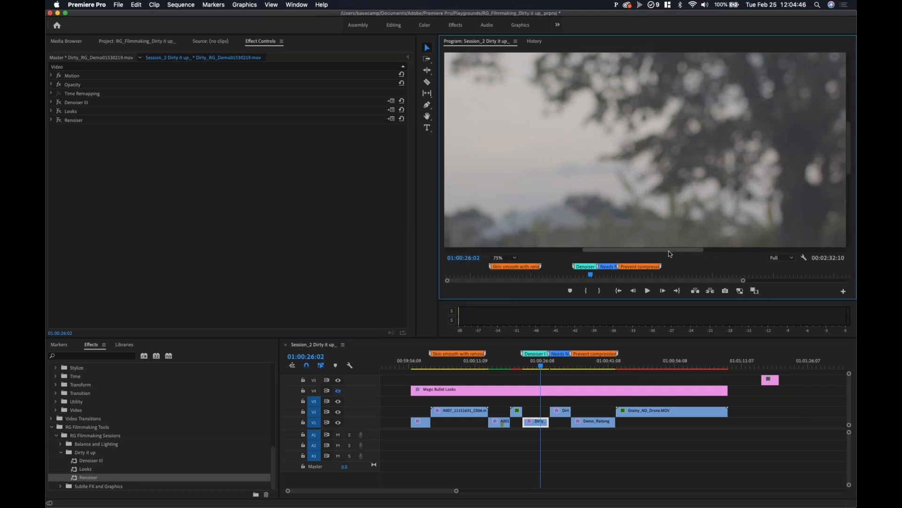
drag(669, 249, 687, 261)
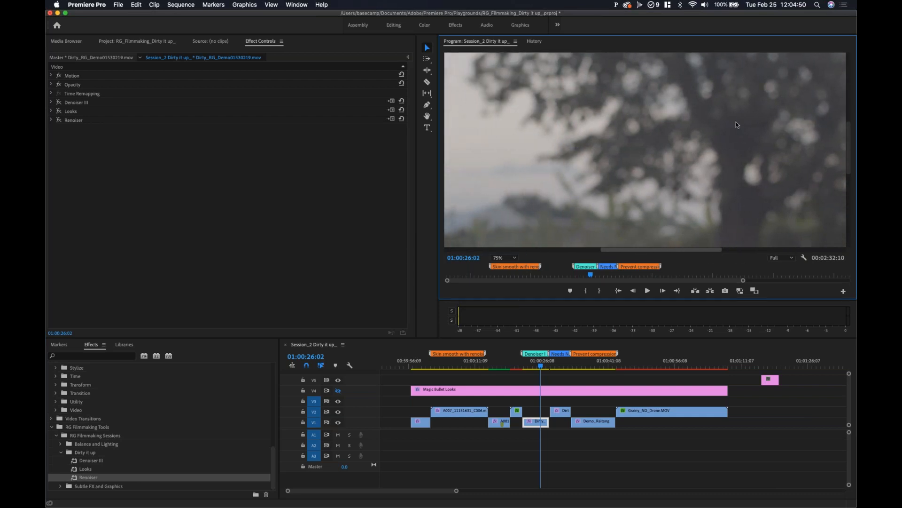
click(540, 366)
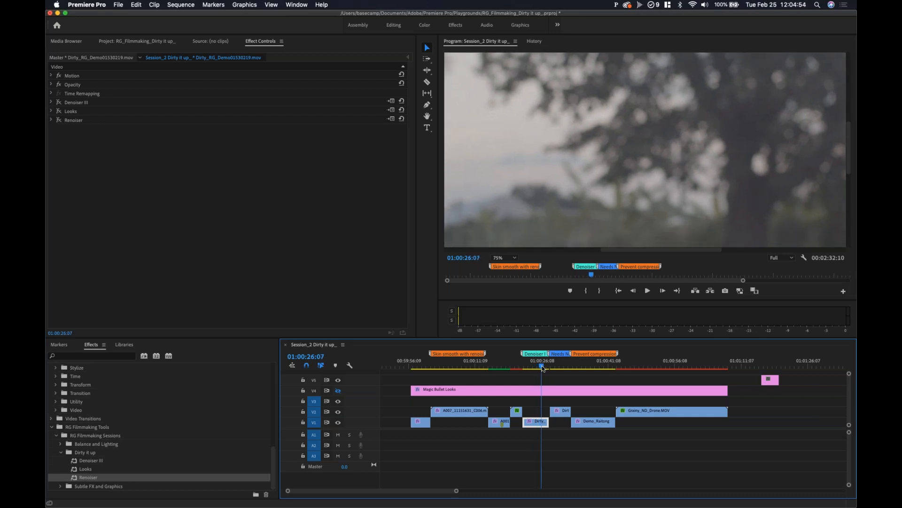
drag(541, 369, 542, 375)
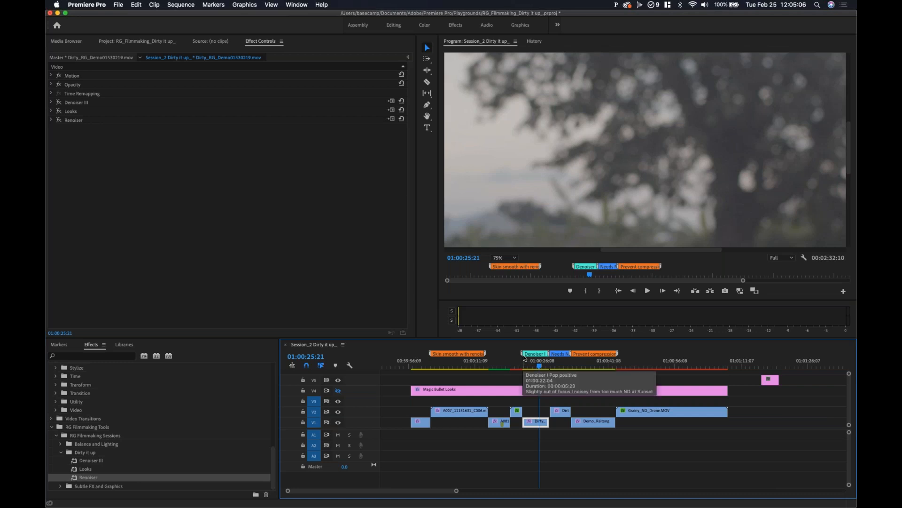
click(530, 366)
drag(534, 367, 544, 369)
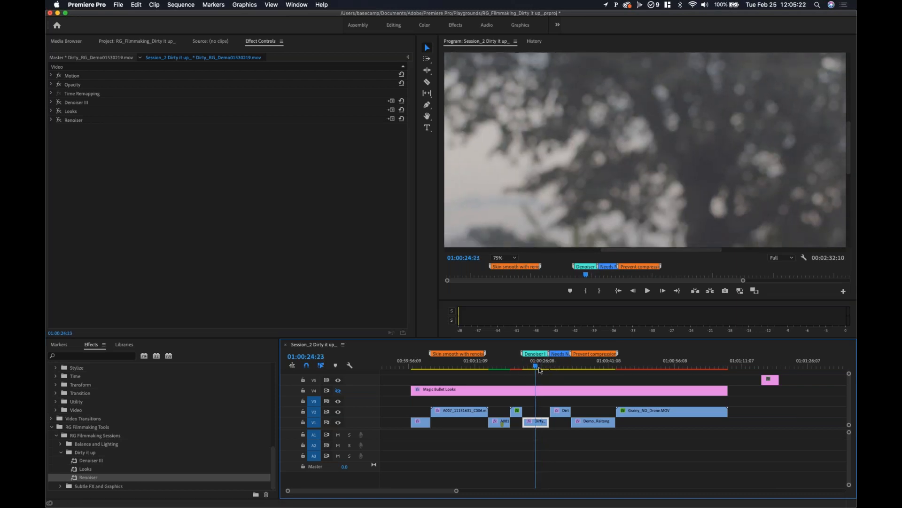
- Turn off Looks on the woman's close-up clip and compare it with the wide profile clip at 25% preview magnification
drag(543, 367, 562, 369)
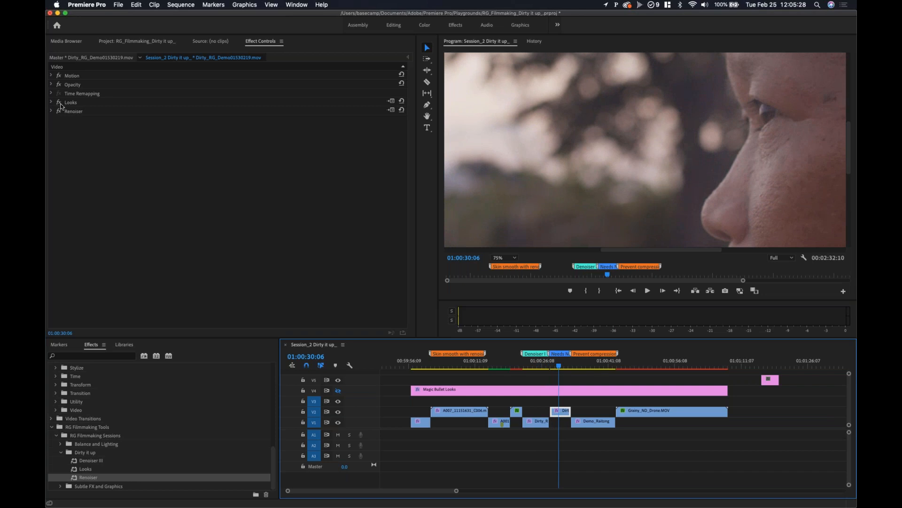
click(59, 103)
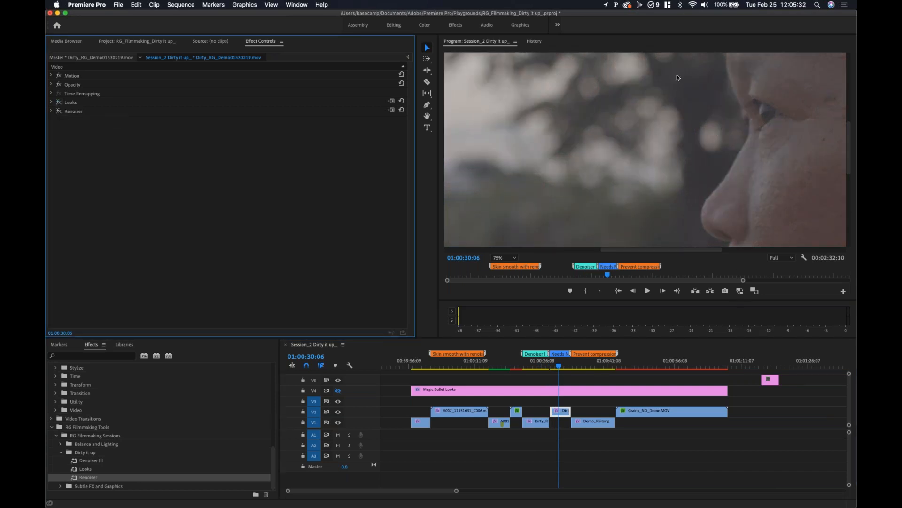
click(613, 199)
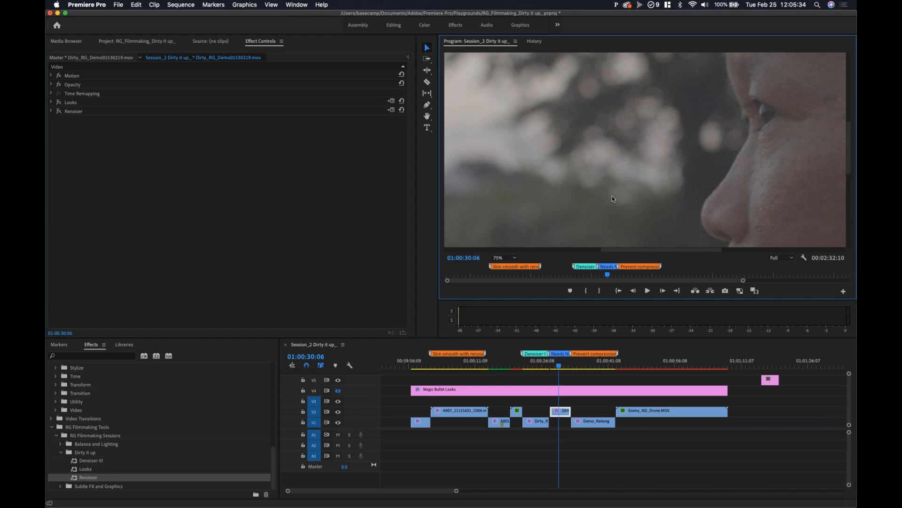
key(super+minus)
key(super+minus)
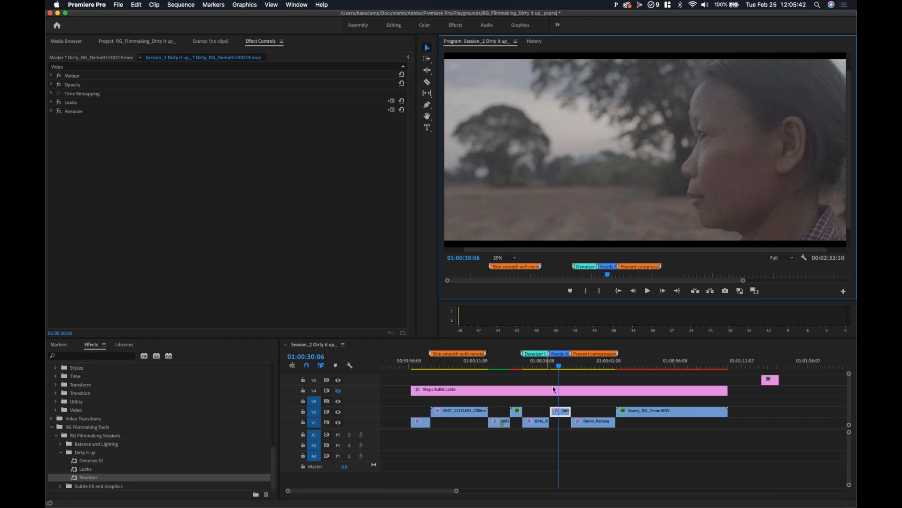
click(534, 365)
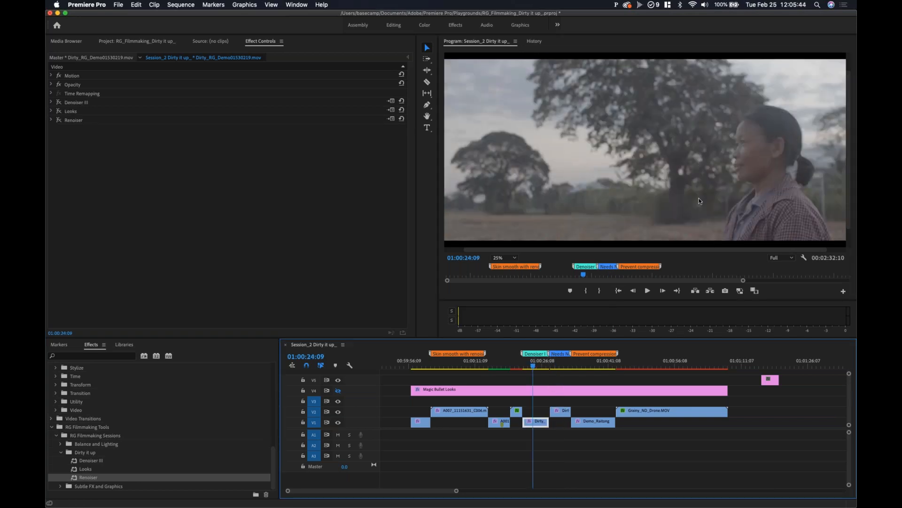
click(559, 365)
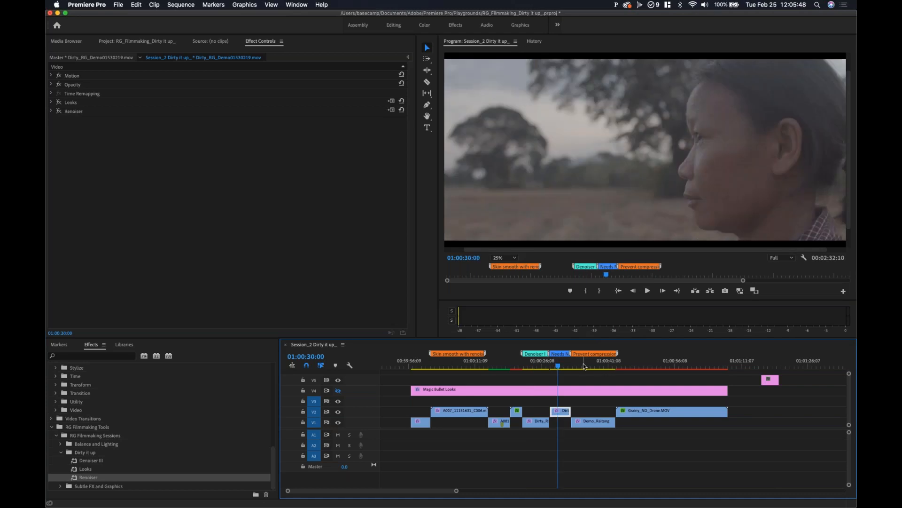
- Scrub to the end of the Demo_Raitong bird clip and play it to examine the flock's fine detail
click(595, 366)
mouse_move(600, 366)
mouse_down()
mouse_move(610, 367)
mouse_move(584, 372)
mouse_move(608, 373)
mouse_up()
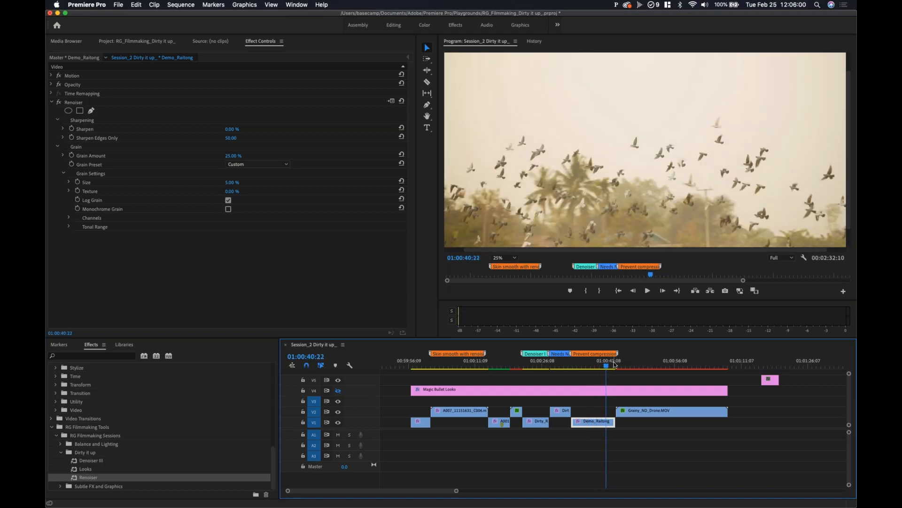
key(space)
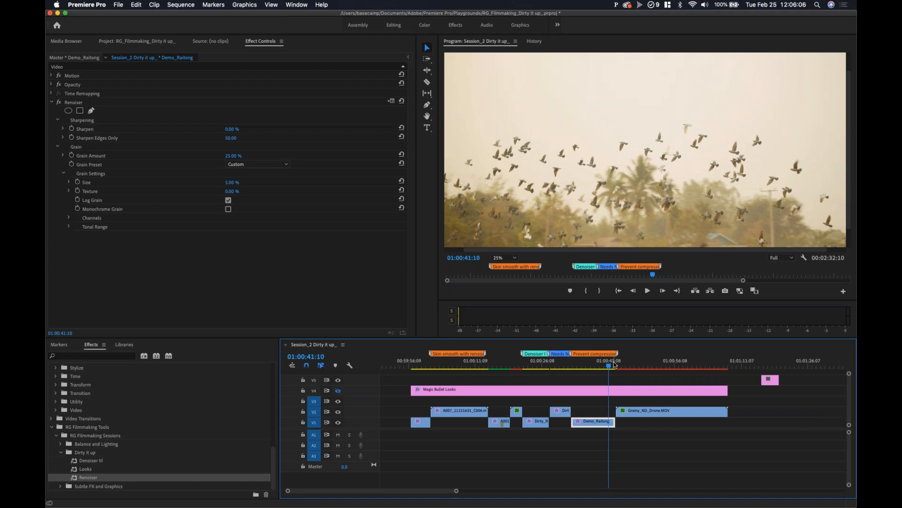
- Go to the Grainy_ND_Drone.MOV clip at 01:00:54:04 and turn off its Looks effect
click(616, 365)
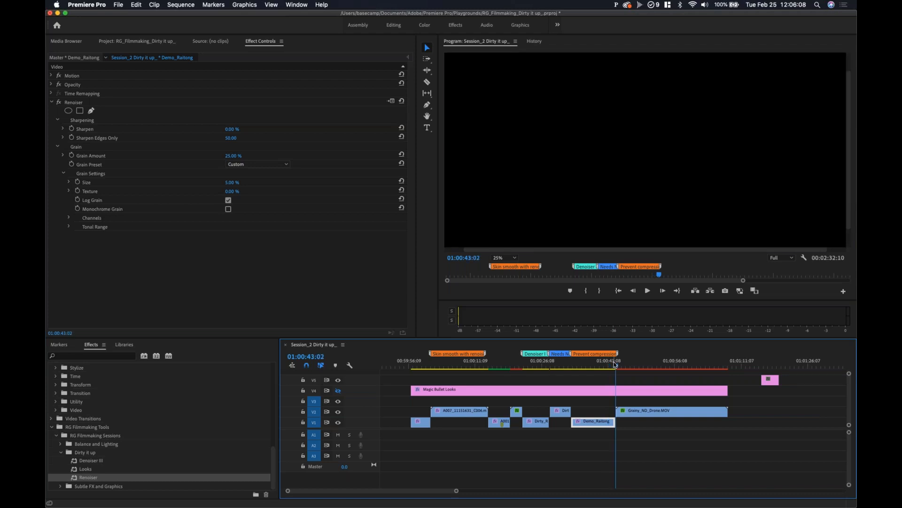
drag(615, 364, 667, 368)
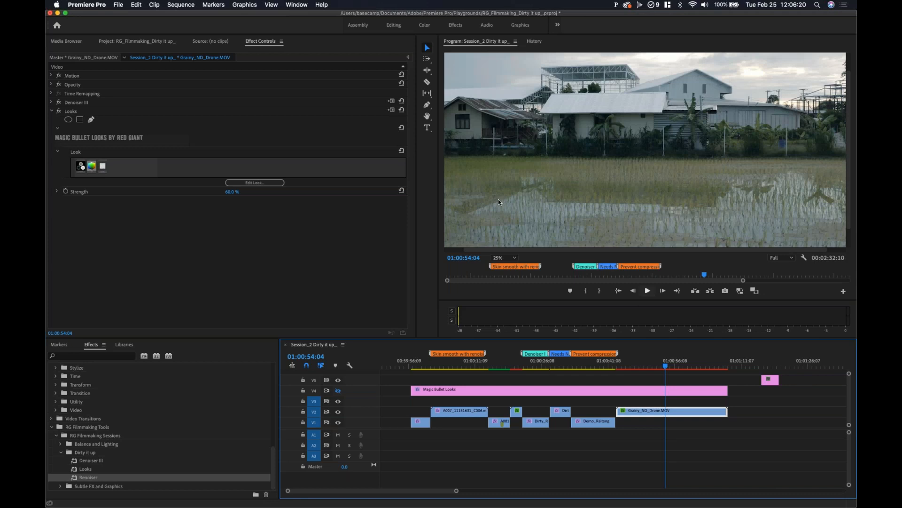
click(59, 112)
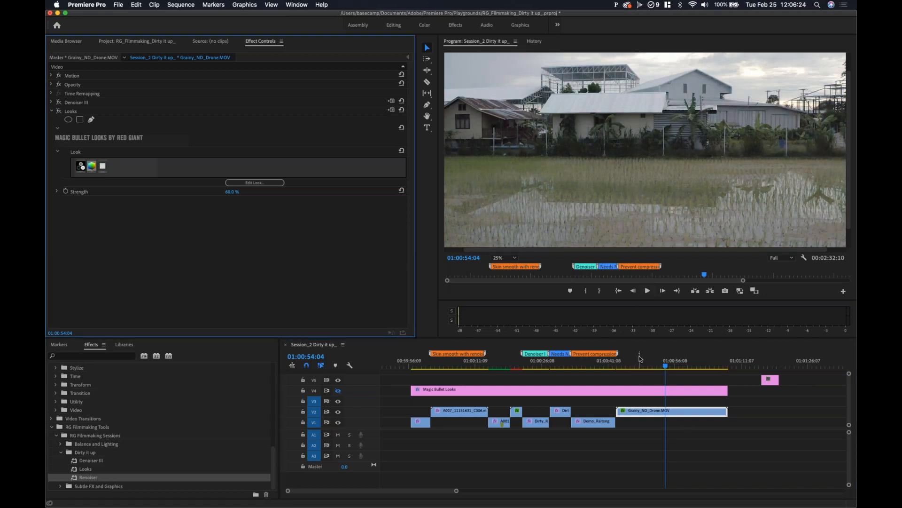
- Magnify the drone clip to 75% and step from 01:00:51:10 to 01:00:54:12 to examine its noise, then fit the preview again
mouse_move(642, 365)
mouse_down()
mouse_move(695, 366)
mouse_move(640, 368)
mouse_move(653, 367)
mouse_up()
click(653, 181)
key(equal)
key(equal)
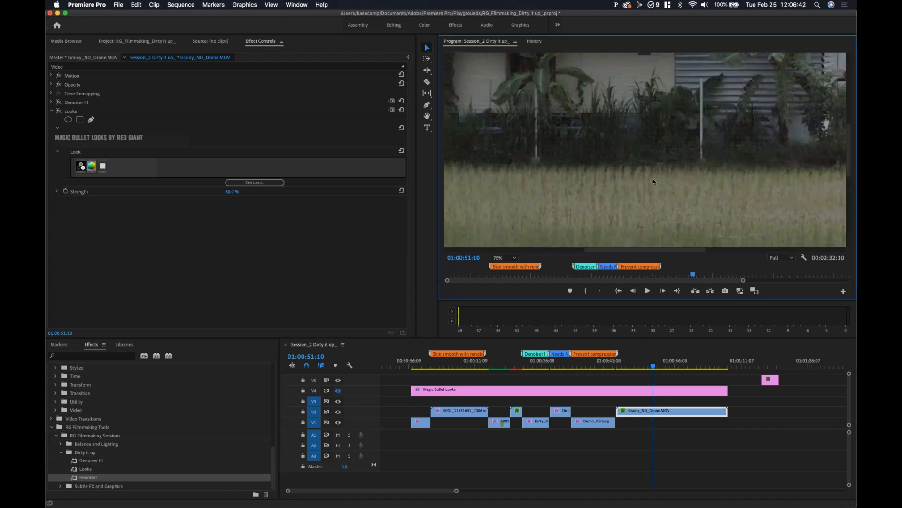
key(Right)
key(Right)
key(Right)
key(Right)
key(Right)
key(Right)
key(Right)
key(Right)
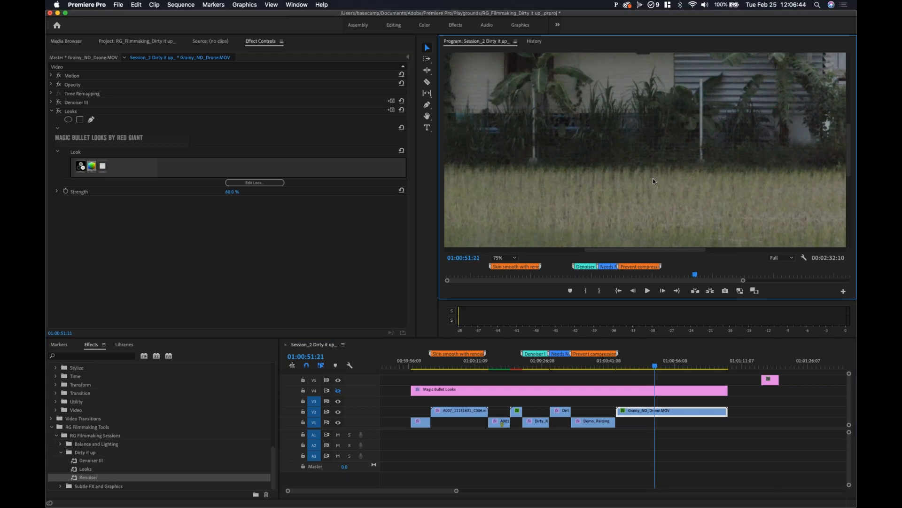
key(Right)
key(Right)
key(Right)
key(Right)
key(Right)
key(Right)
key(Right)
key(Right)
key(Right)
key(Right)
key(Right)
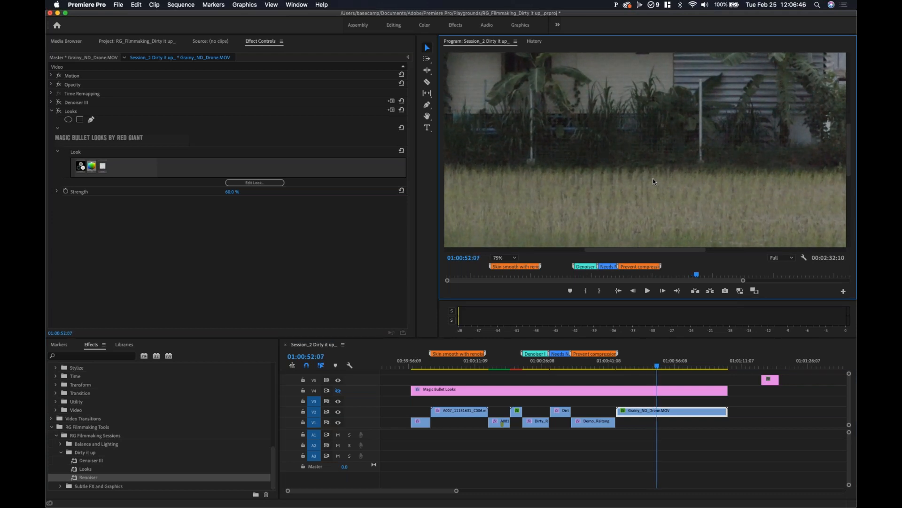
key(Right)
key(Right)
key(Right)
key(Right)
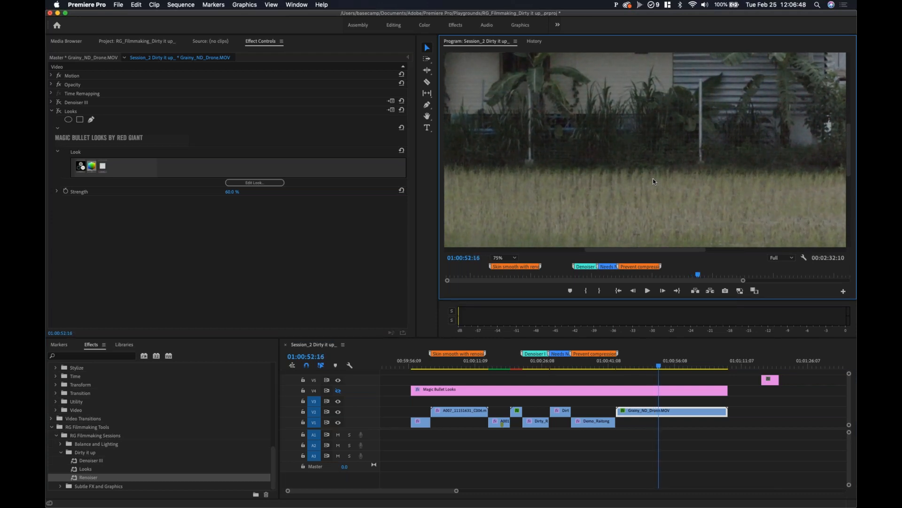
key(Right)
key(Right)
key(Right)
key(Right)
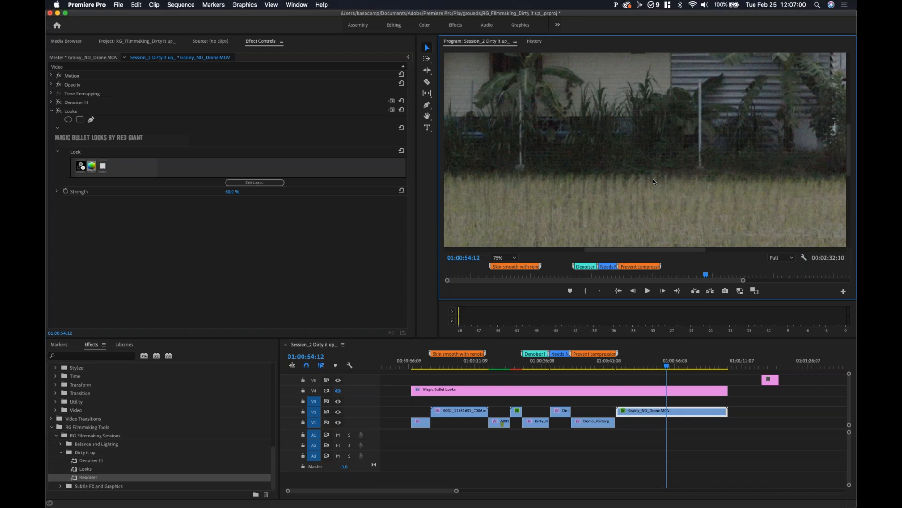
key(shift+z)
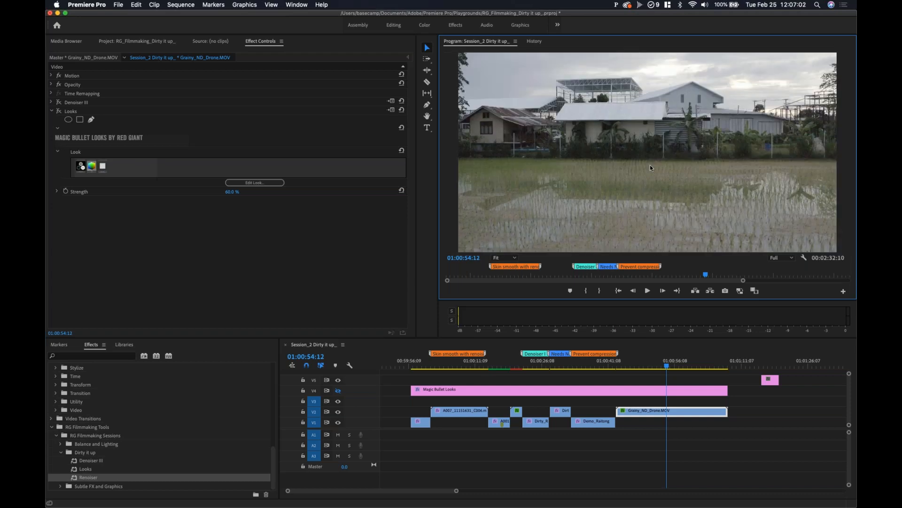
- Move the playhead to 01:00:56:11 on the drone clip, collapse its Looks settings and select its Denoiser III effect
mouse_move(663, 364)
mouse_down()
mouse_move(682, 367)
mouse_move(656, 368)
mouse_move(676, 367)
mouse_up()
click(209, 300)
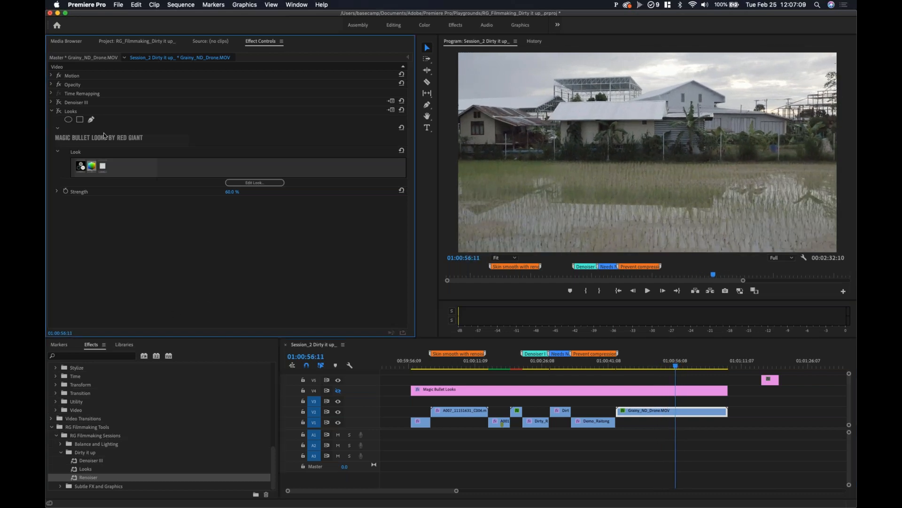
click(52, 111)
click(71, 103)
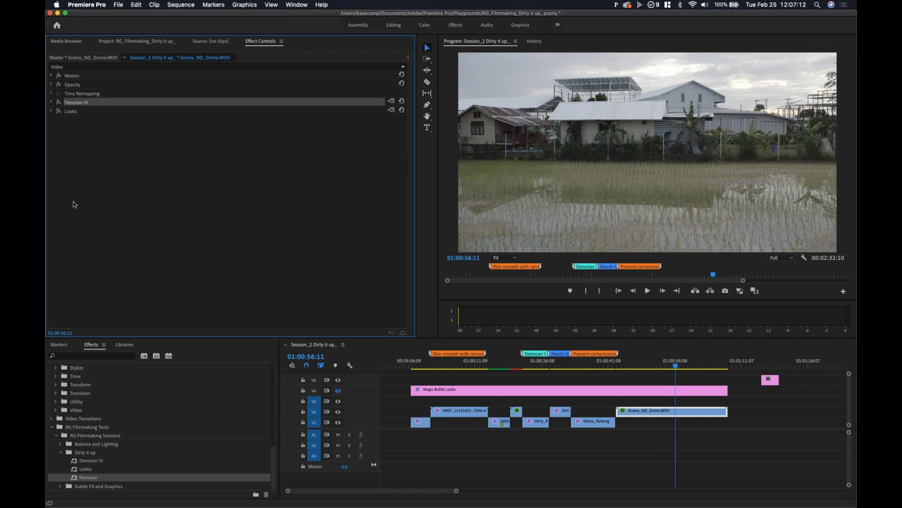
- Review the Denoiser III, Looks and Renoiser effects in the Dirty it up bin
click(90, 461)
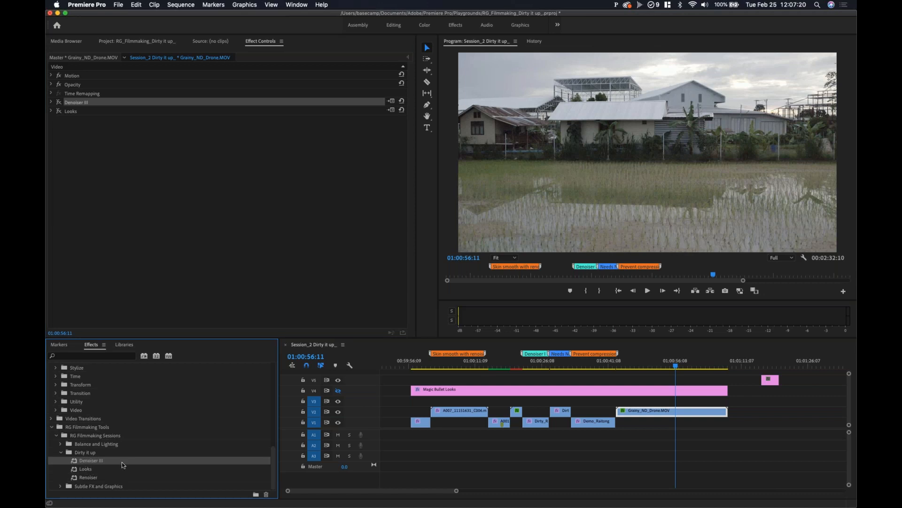
click(87, 476)
click(87, 469)
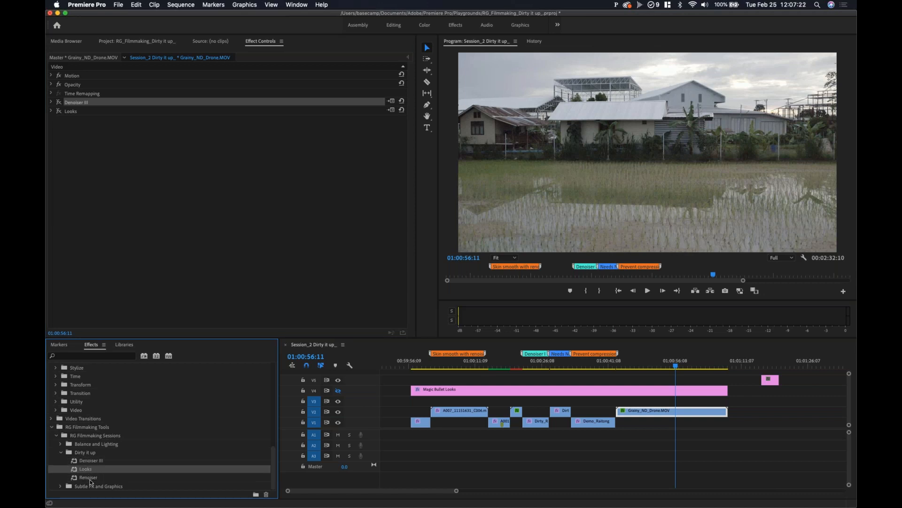
click(123, 477)
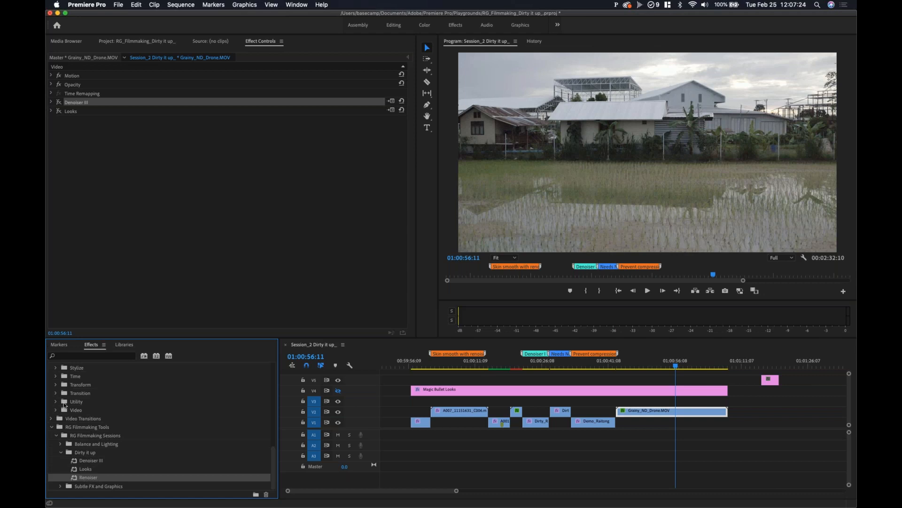
- Locate Denoiser III, Looks and Renoiser in the RG Magic Bullet video effects folder, then collapse that folder
scroll(64, 405, up, 5)
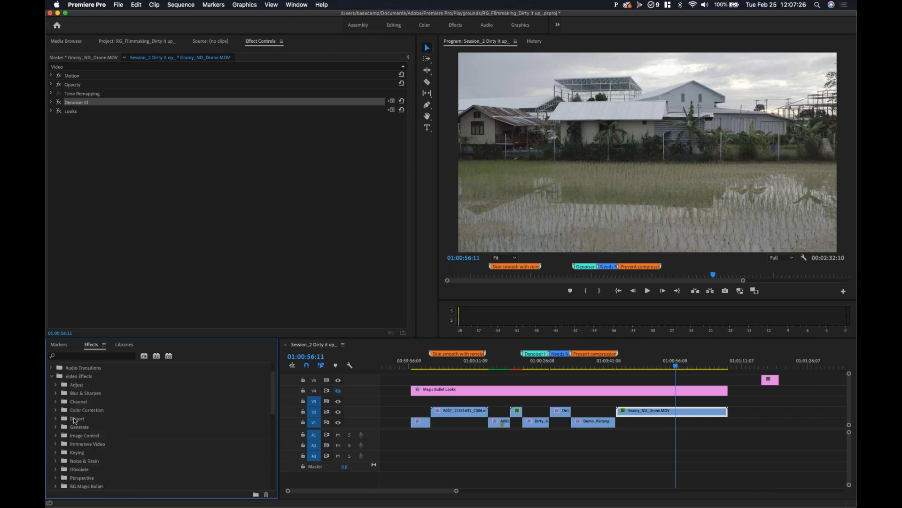
scroll(74, 482, down, 2)
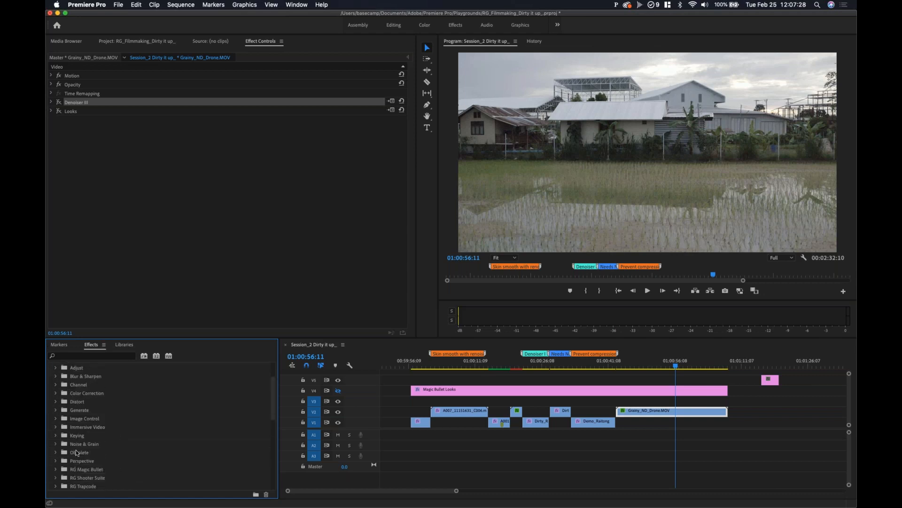
click(79, 470)
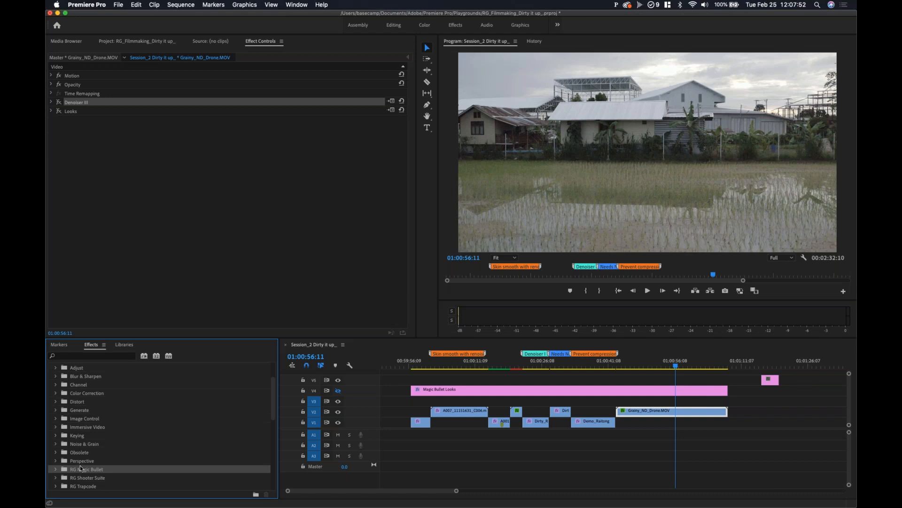
click(55, 471)
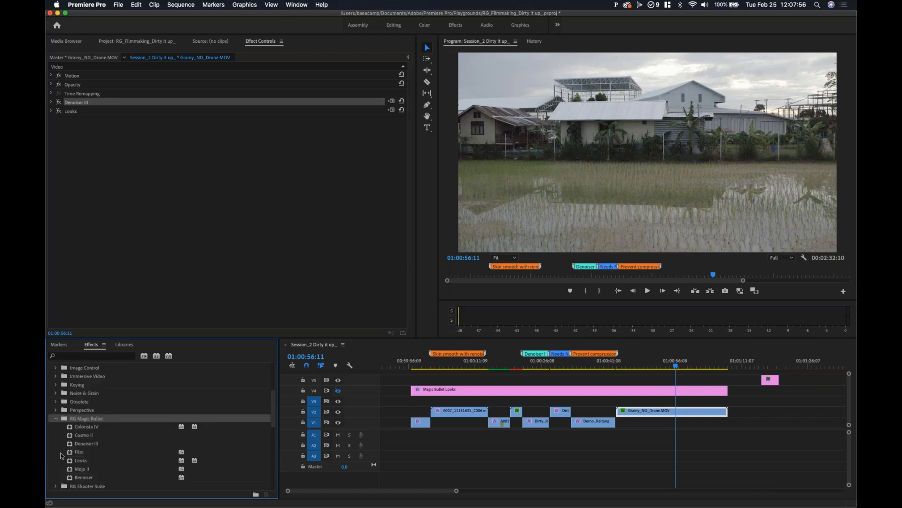
click(88, 443)
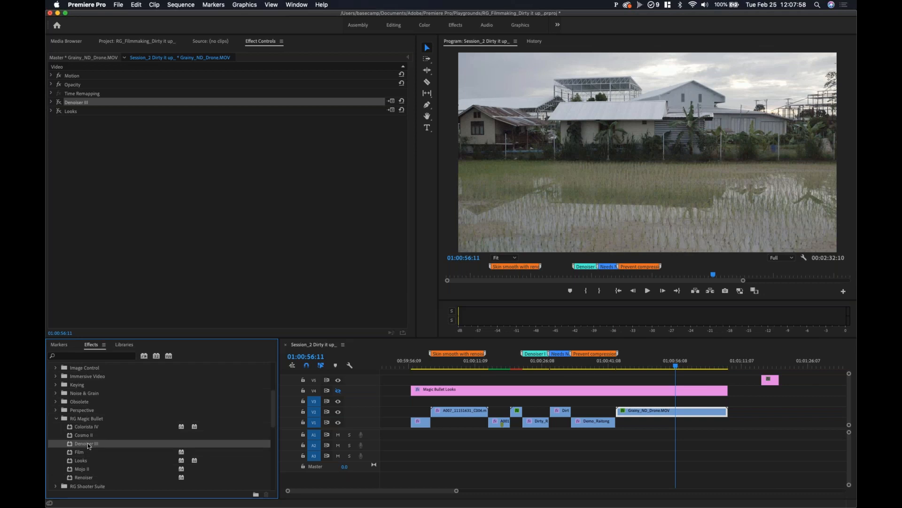
click(82, 462)
click(83, 478)
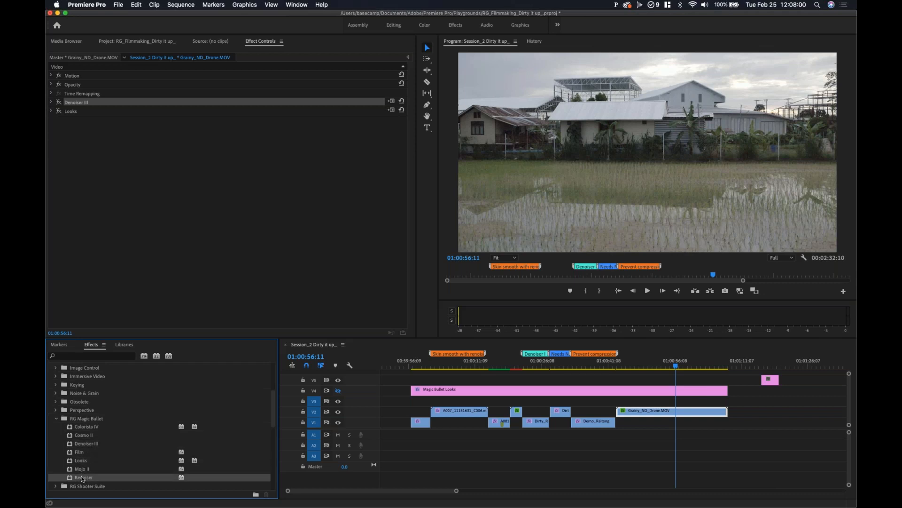
click(56, 418)
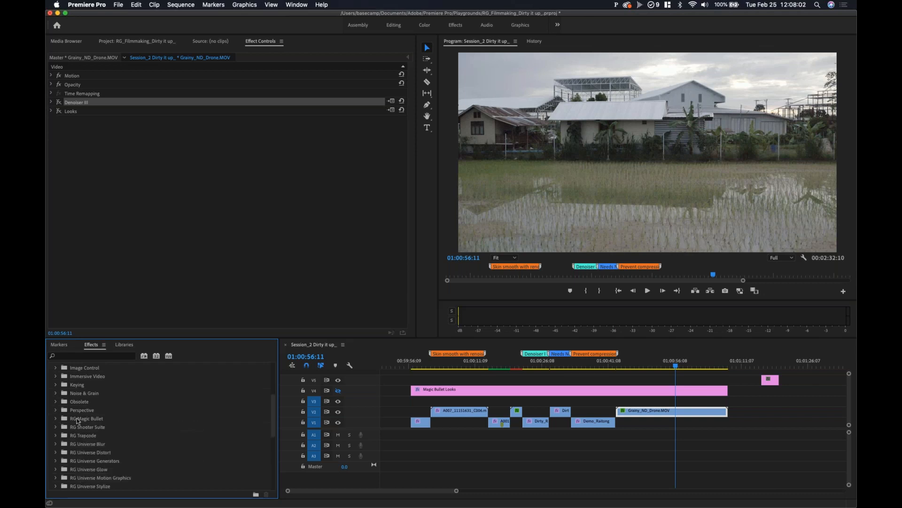
click(93, 419)
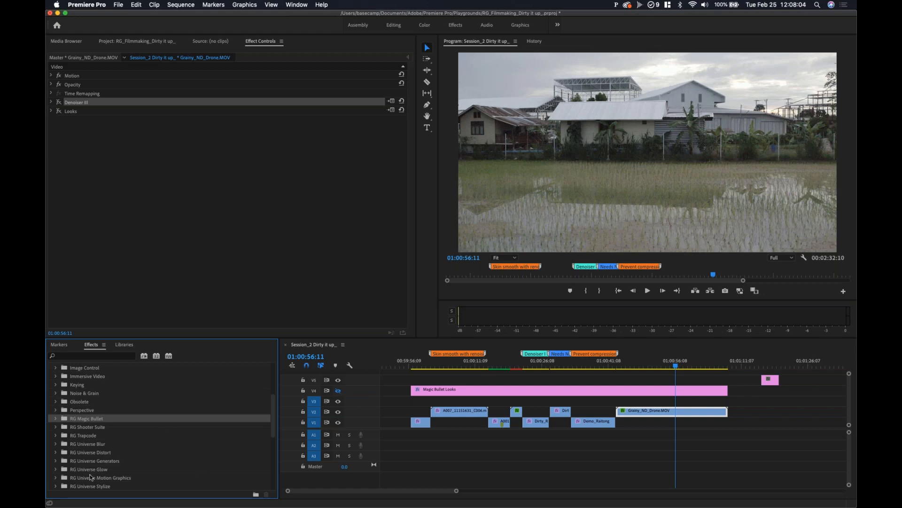
- Collapse the Video Effects folder and go through the three effects in the custom Dirty it up bin, ending on Renoiser
scroll(84, 420, down, 5)
scroll(63, 416, up, 5)
click(52, 400)
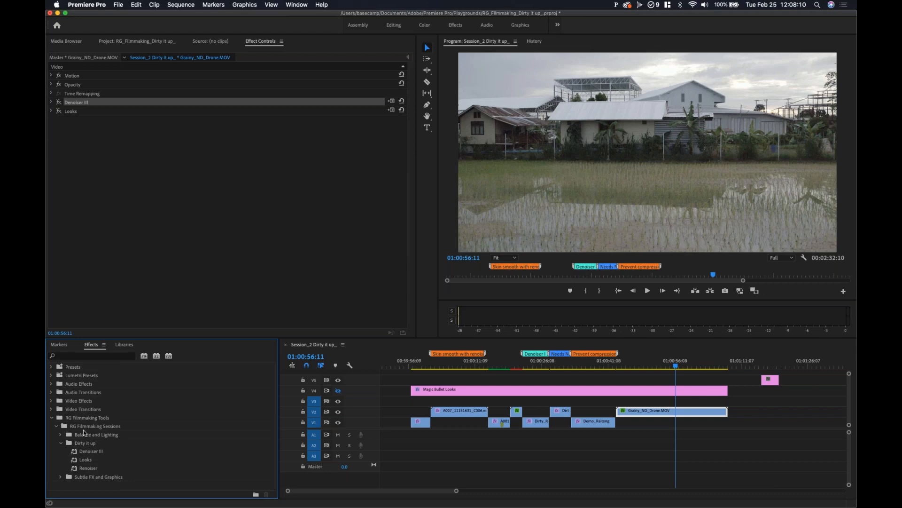
click(93, 444)
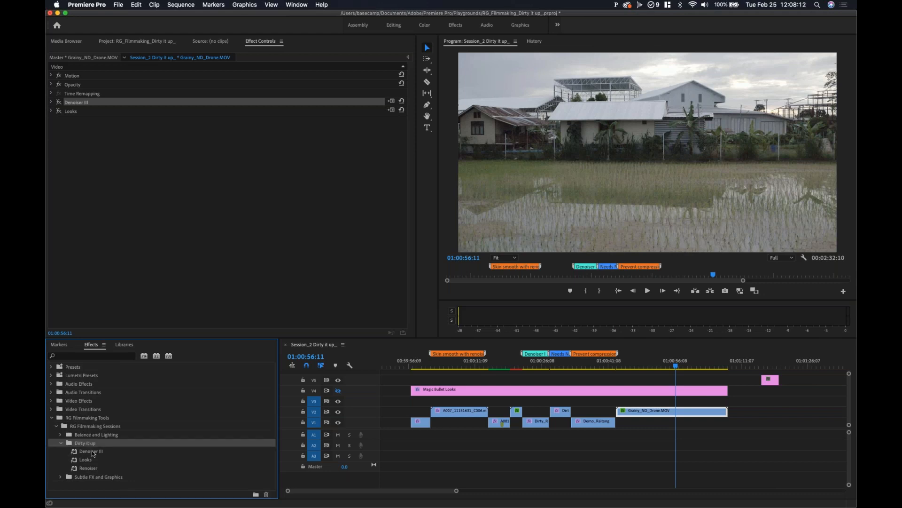
click(93, 454)
click(93, 459)
click(94, 468)
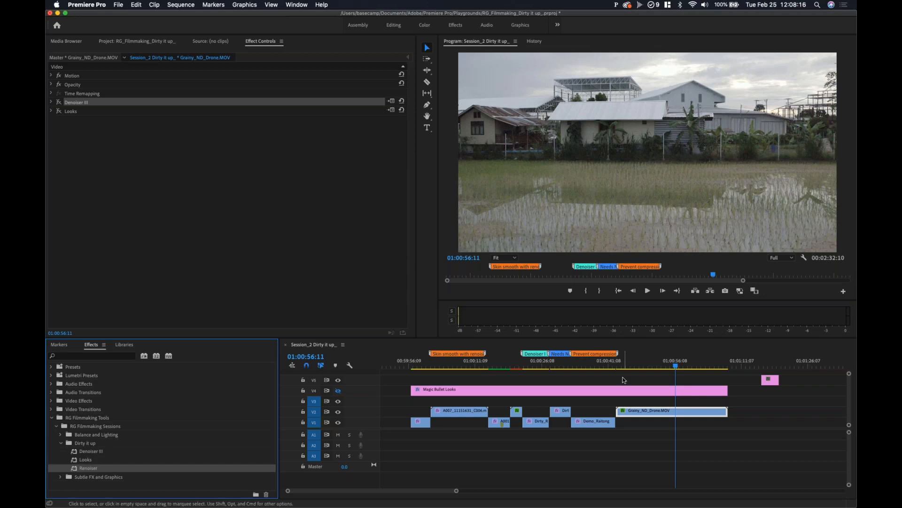
- Scrub through the drone clip and park the playhead at 01:00:55:05
click(680, 365)
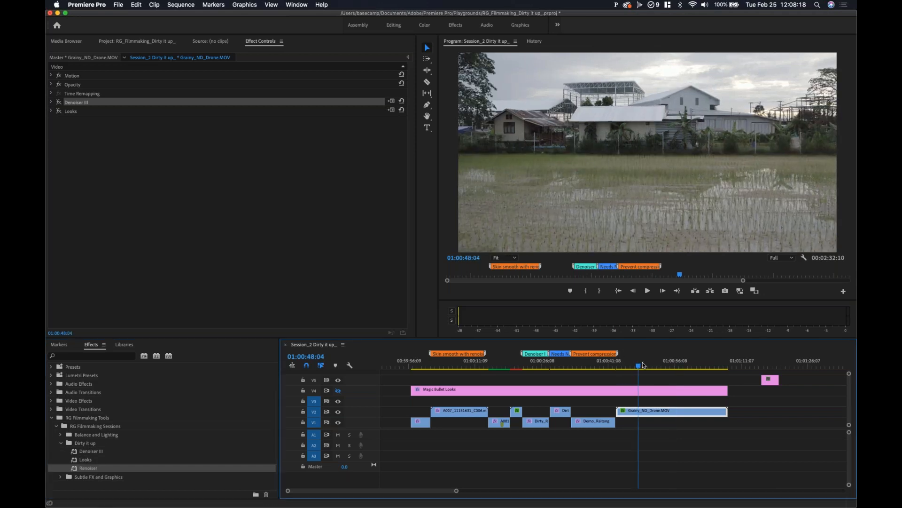
mouse_move(680, 364)
mouse_down()
mouse_move(688, 363)
mouse_move(670, 372)
mouse_up()
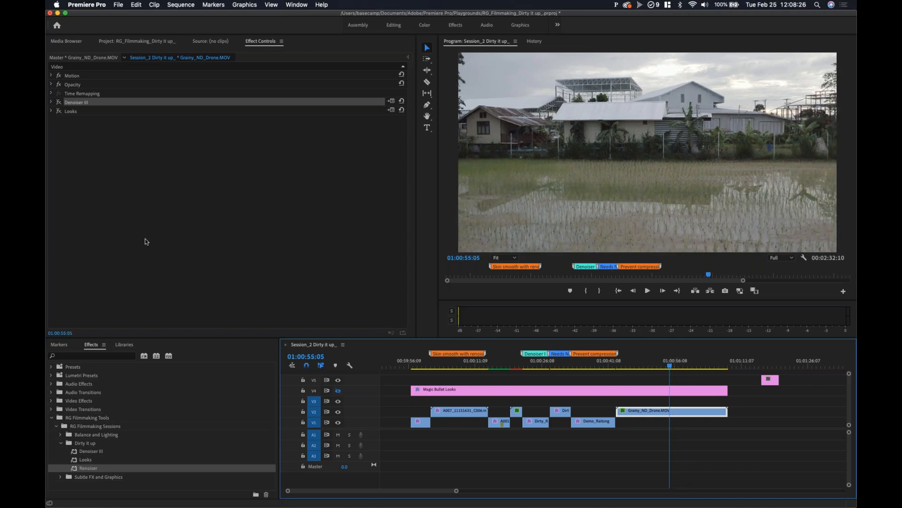
- Expand the settings of the Denoiser III effect already applied to Grainy_ND_Drone.MOV
click(118, 205)
click(83, 102)
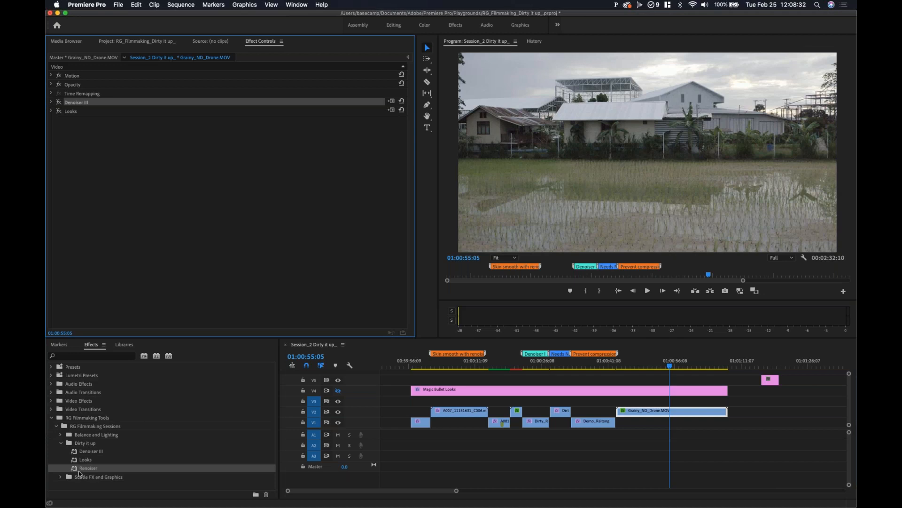
click(82, 452)
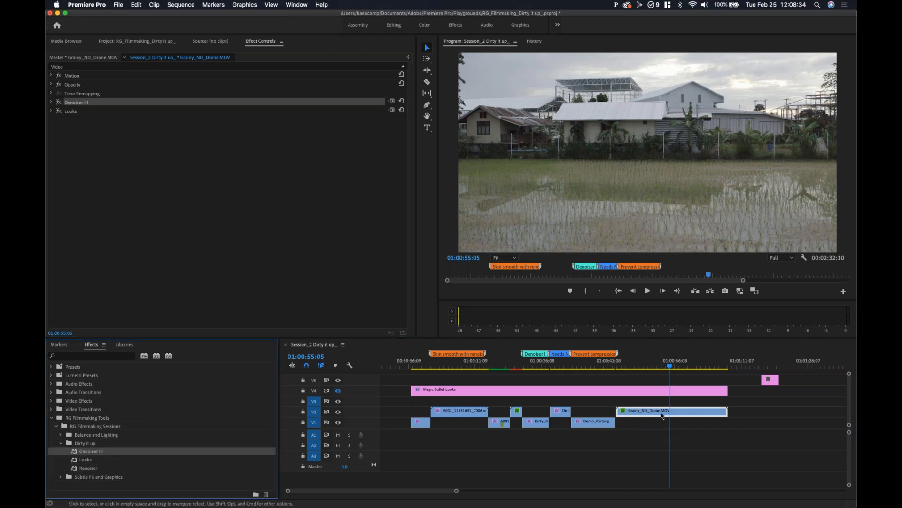
click(114, 167)
click(72, 110)
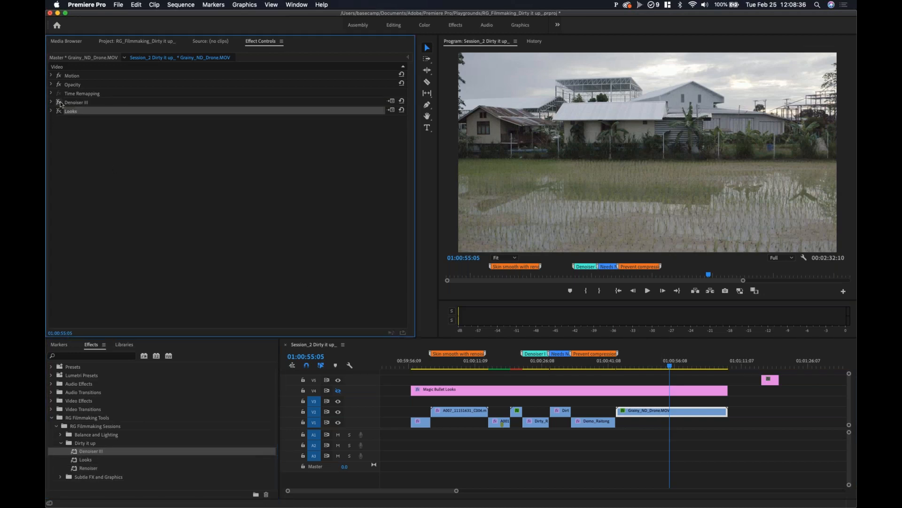
click(51, 102)
click(71, 103)
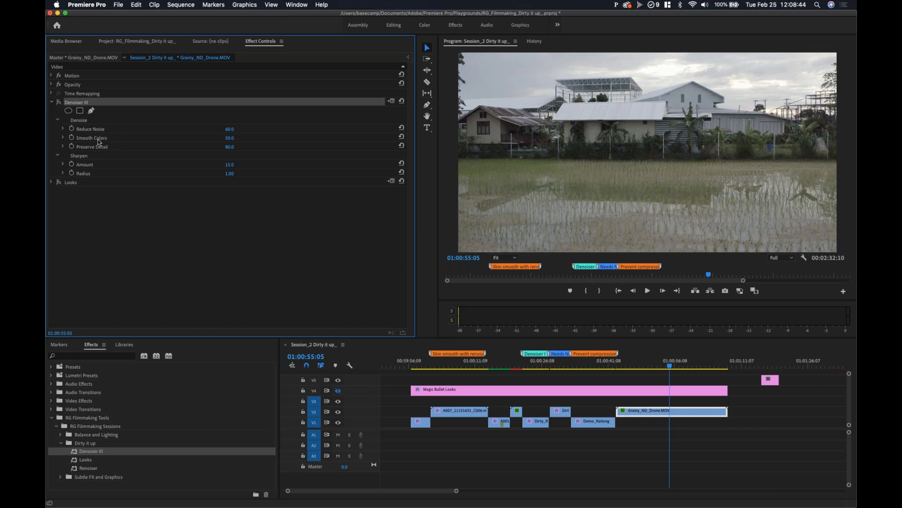
- Go through Denoiser III's Reduce Noise, Smooth Colors and Preserve Detail settings on the drone clip
click(152, 148)
click(170, 139)
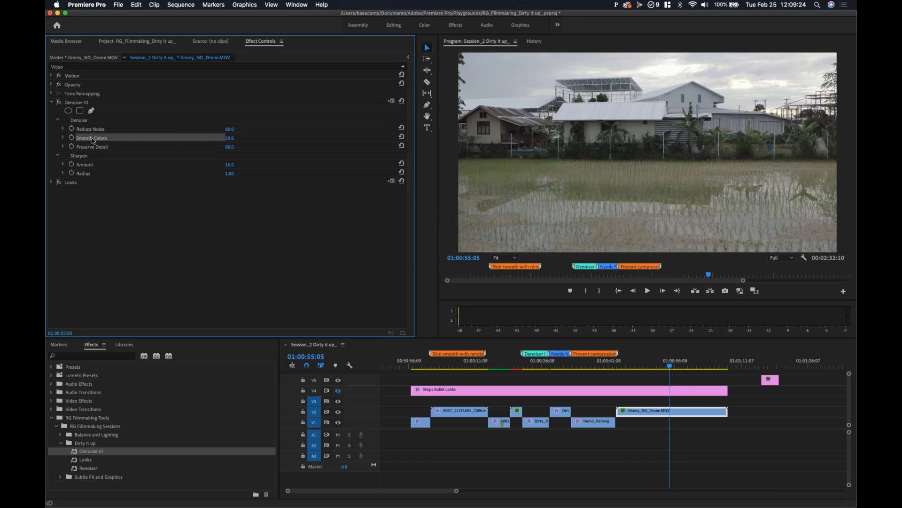
click(135, 130)
click(133, 146)
click(135, 139)
click(133, 146)
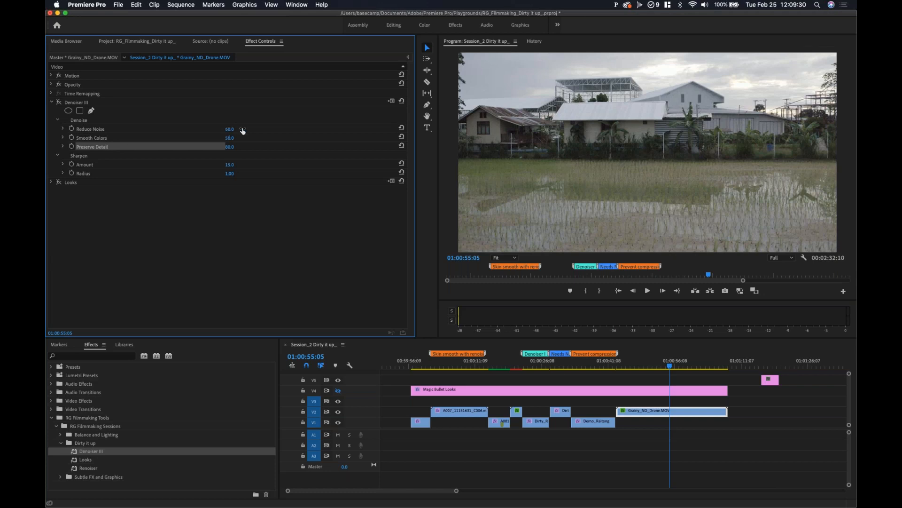
click(244, 130)
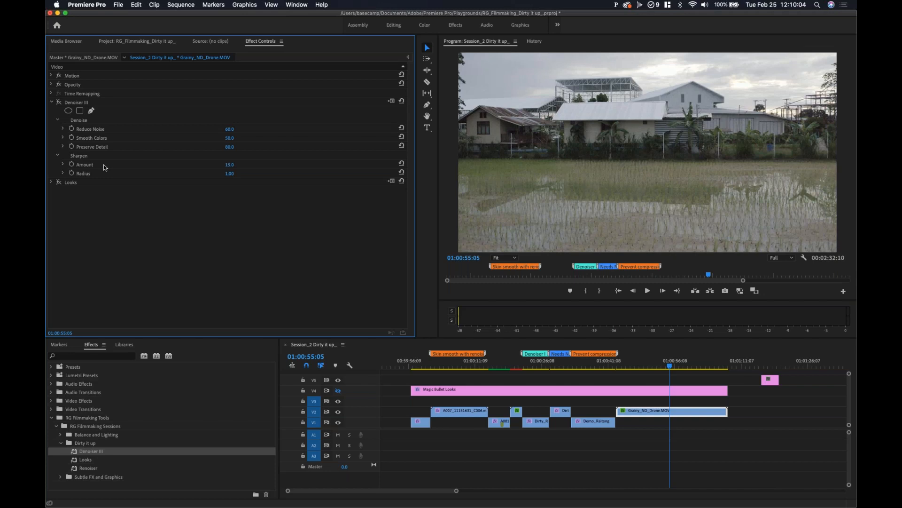
click(100, 129)
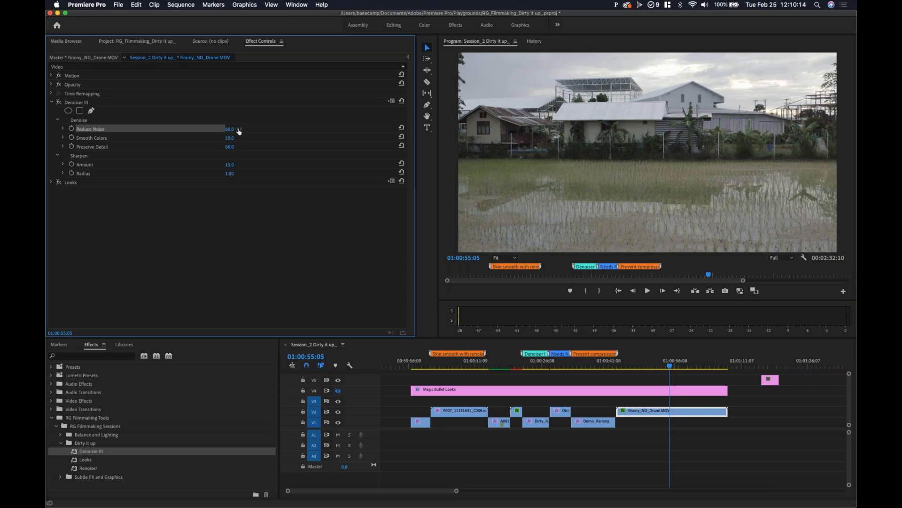
click(118, 137)
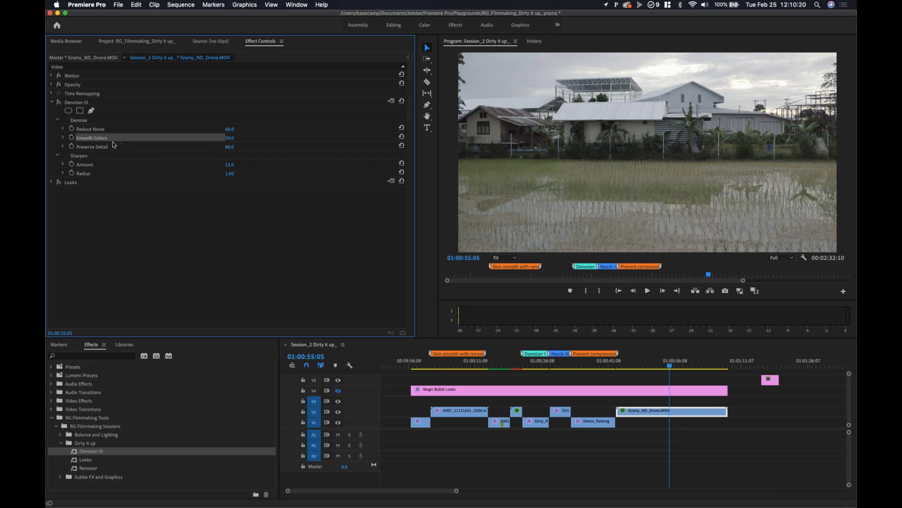
click(91, 148)
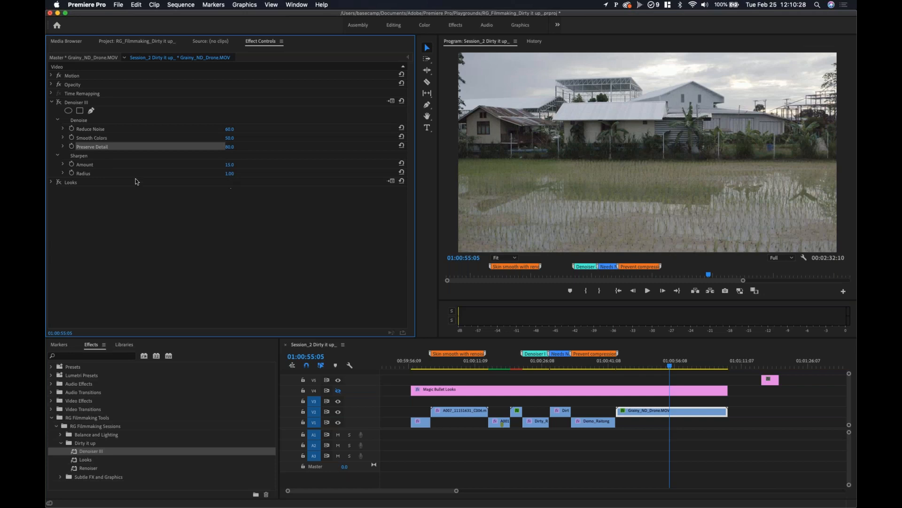
click(77, 102)
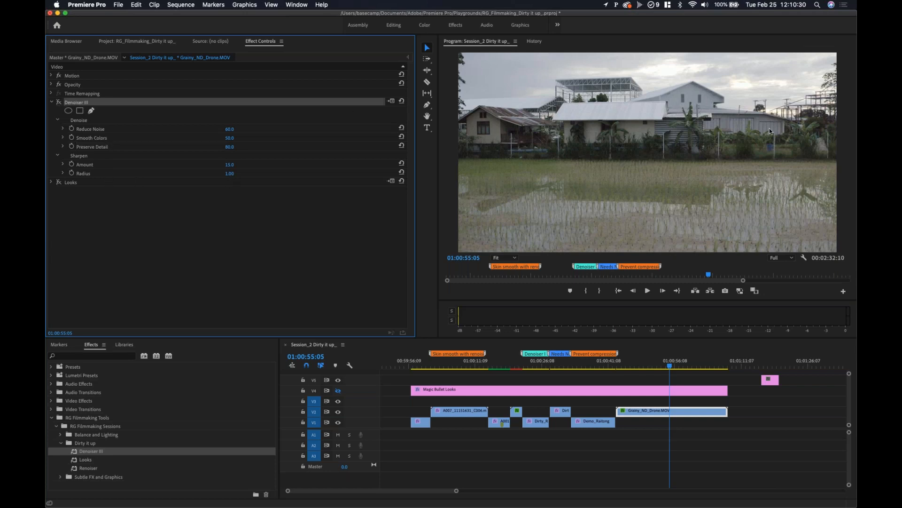
- Enable Denoiser III on the drone clip and magnify the program preview to 100%
click(695, 170)
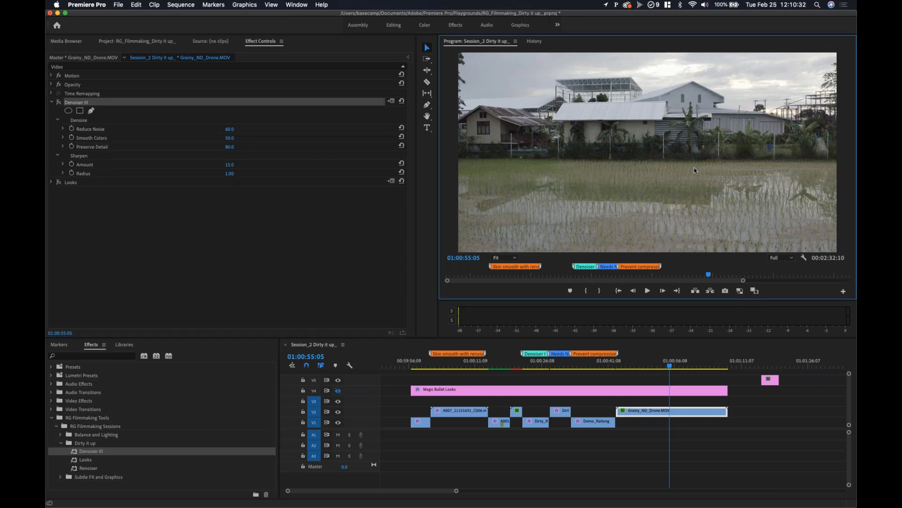
key(super+equal)
key(super+equal)
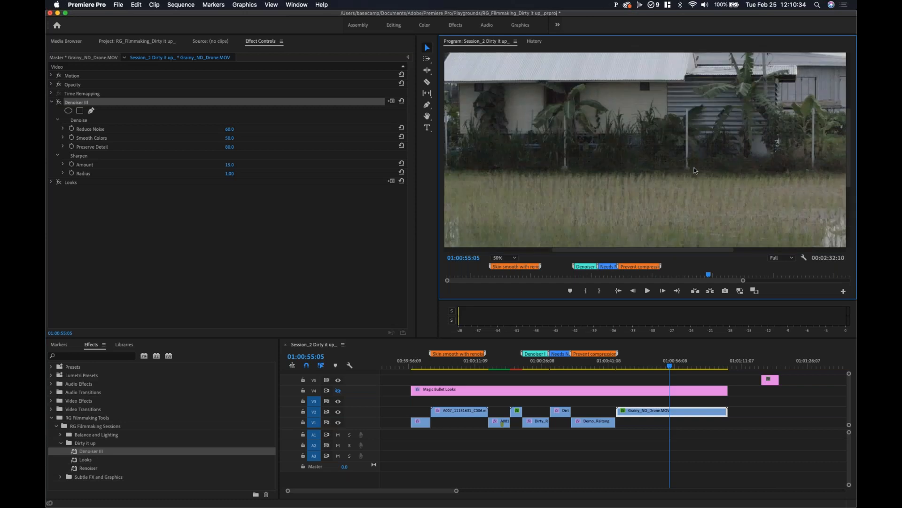
click(58, 103)
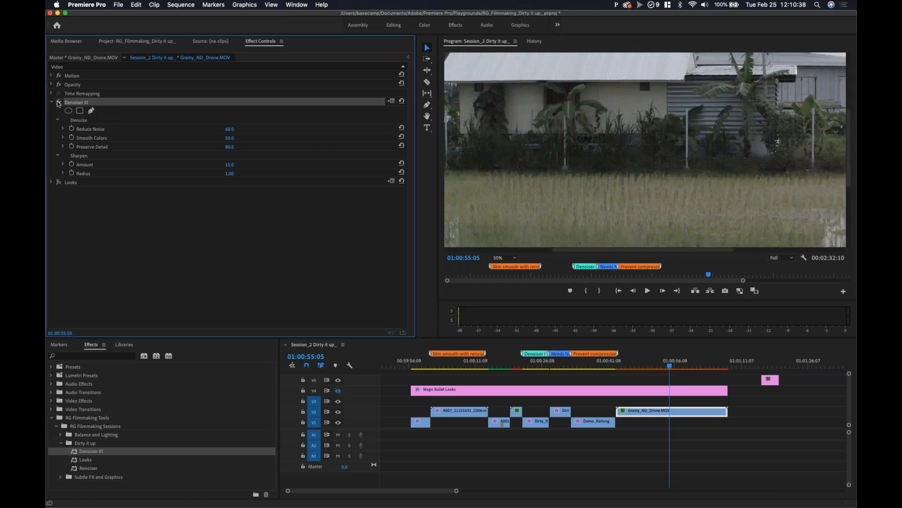
click(662, 177)
key(=)
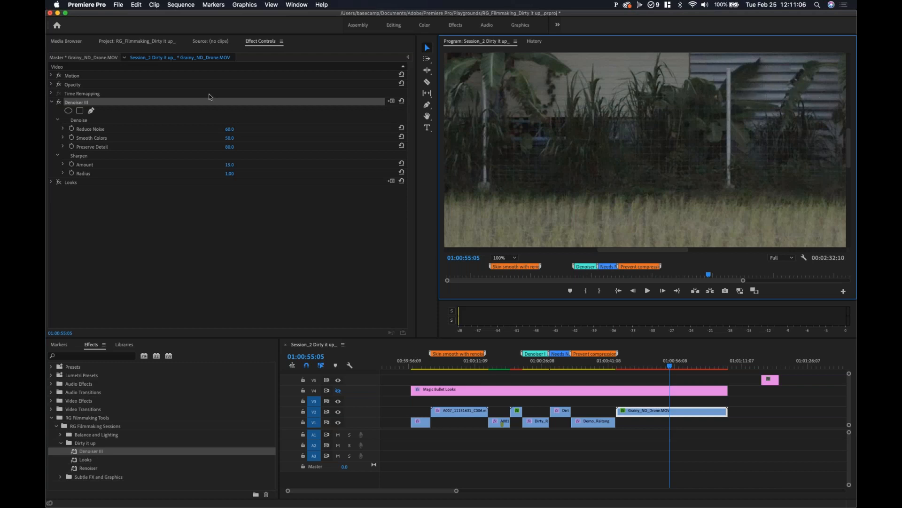
- Compare the magnified frame with Denoiser III off and on, leave it on, and fit the preview again
click(61, 104)
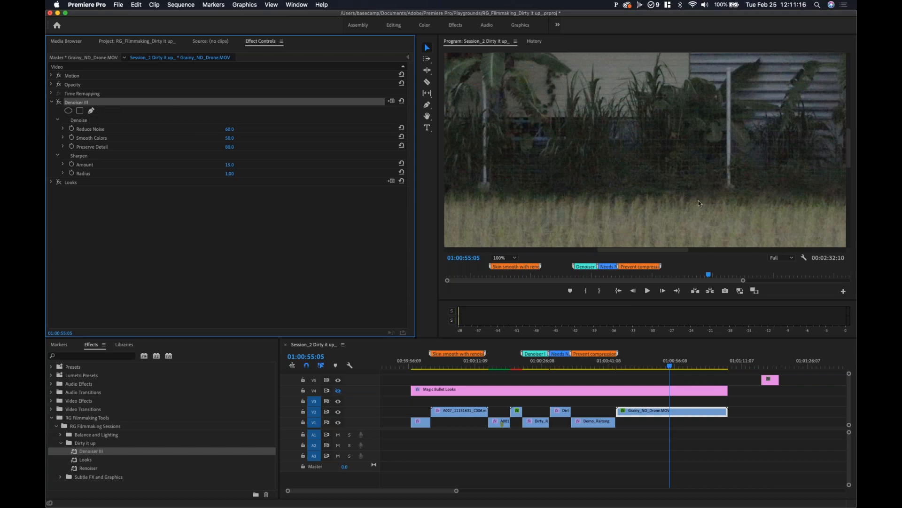
click(59, 102)
click(686, 146)
key(shift+z)
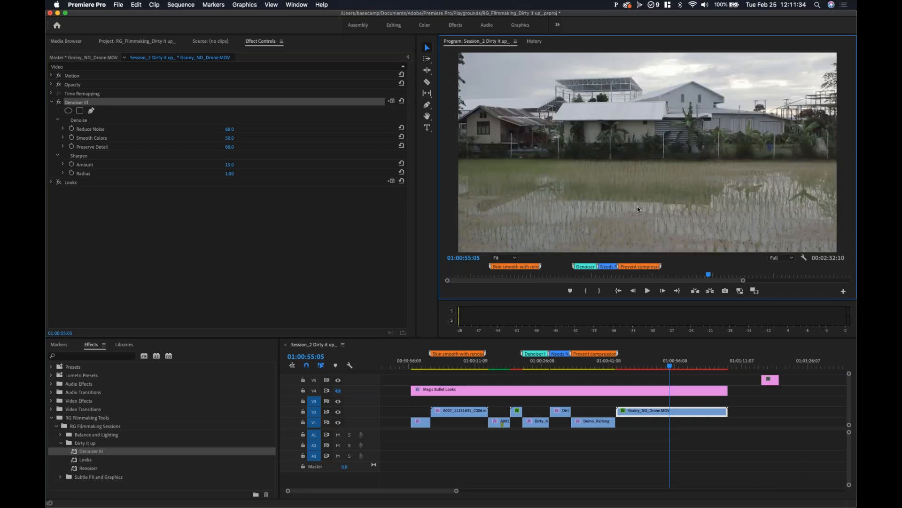
- Inspect the denoised drone clip at 01:00:48:06 and 01:01:04:06, magnifying the second frame to 75% before fitting it again
drag(670, 365, 640, 368)
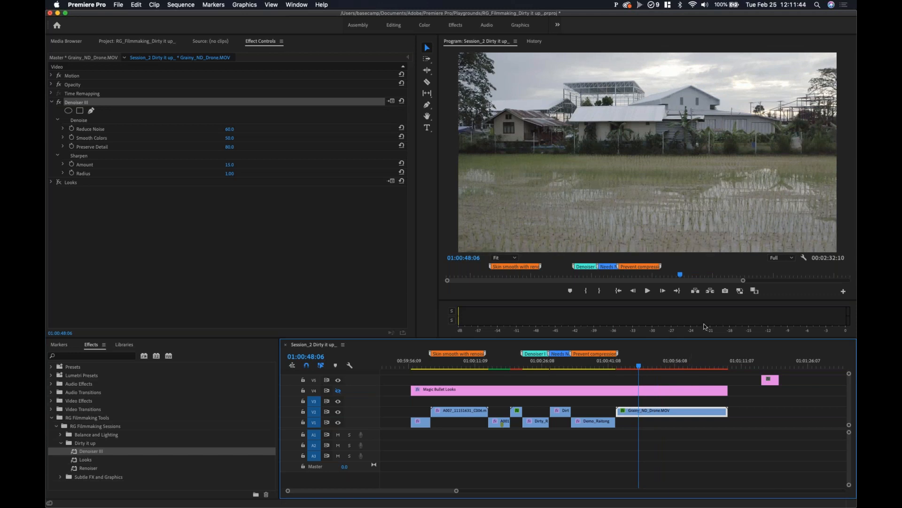
click(711, 365)
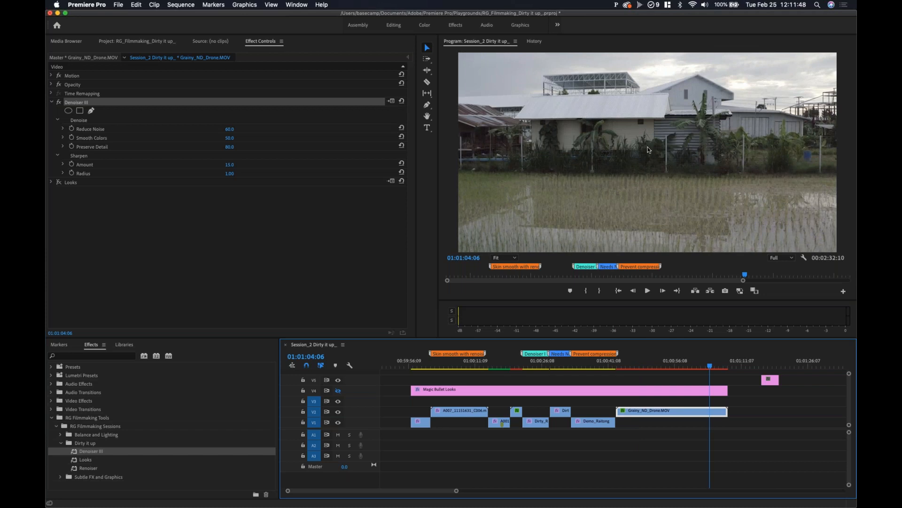
click(642, 165)
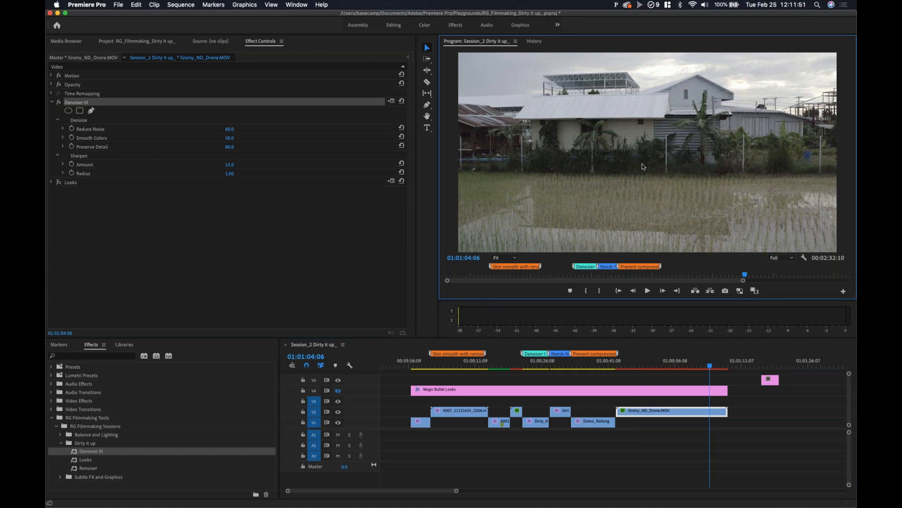
key(equal)
key(equal)
key(equal)
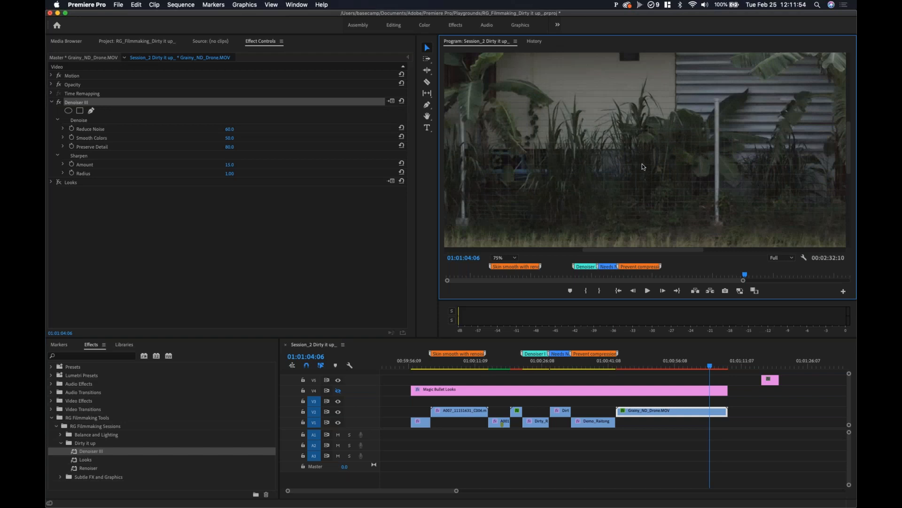
key(minus)
key(minus)
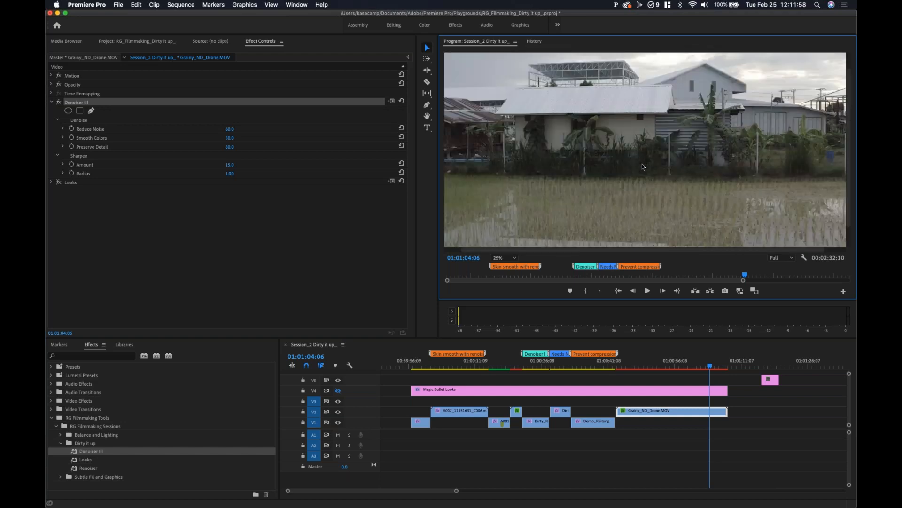
key(shift+slash)
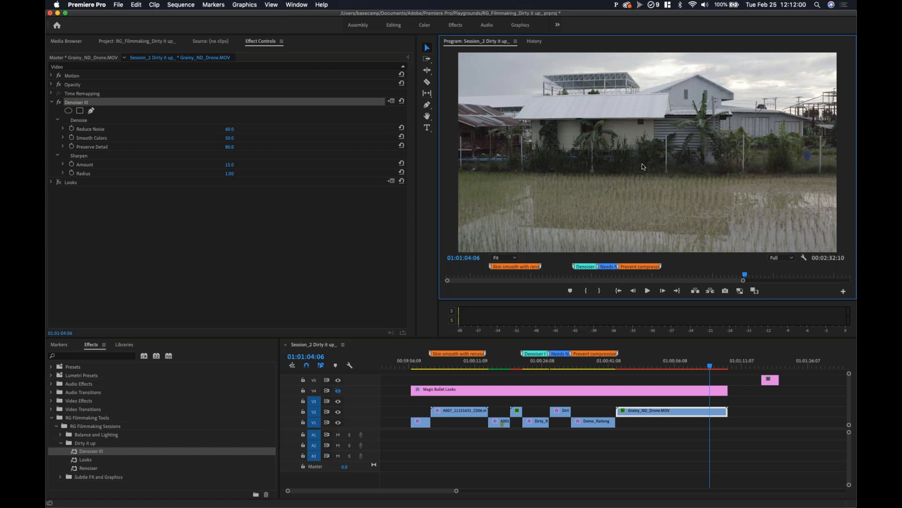
- Check the denoised drone clip at 01:00:46:22, 01:00:55:21 and 01:01:04:20
click(634, 367)
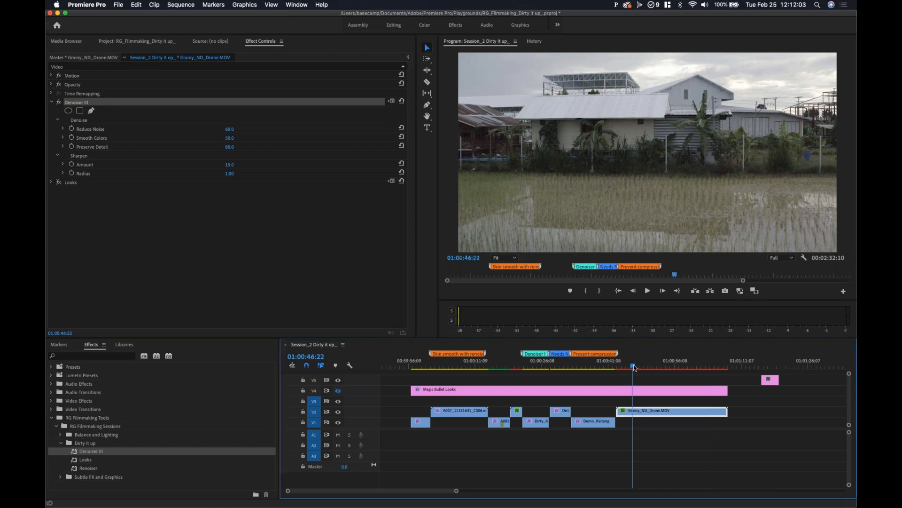
click(674, 364)
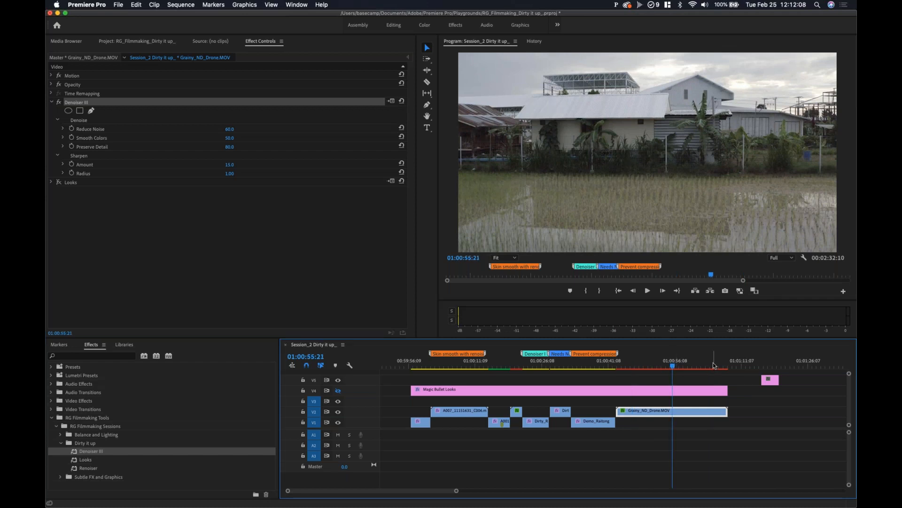
click(713, 365)
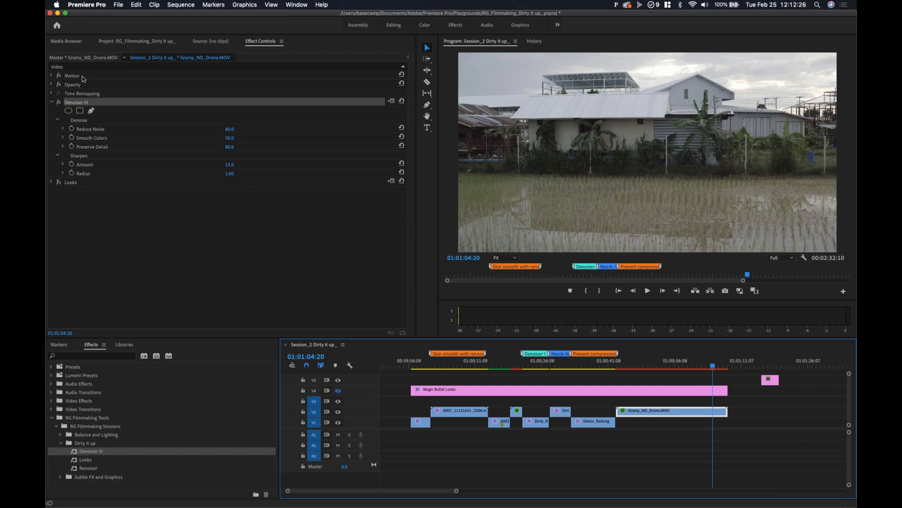
- Try a Denoiser III Preserve Detail value of 100 and inspect the frame at 75% magnification
click(78, 103)
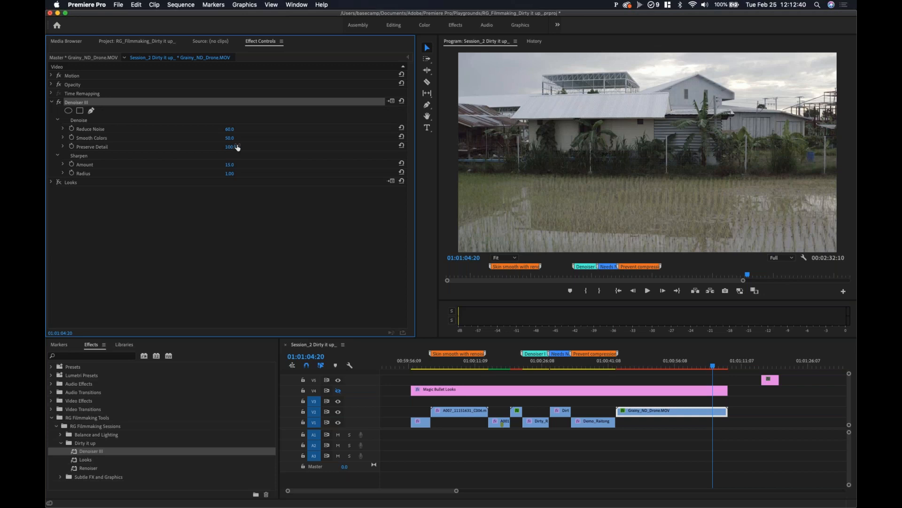
click(697, 143)
key(super+equal)
key(super+equal)
key(super+equal)
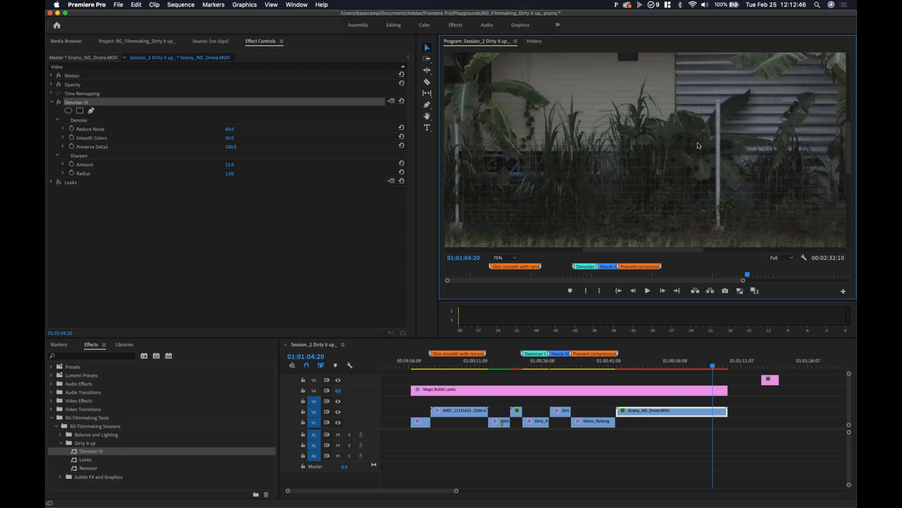
- Set Denoiser III's Preserve Detail to 80 and collapse the effect's settings
click(228, 147)
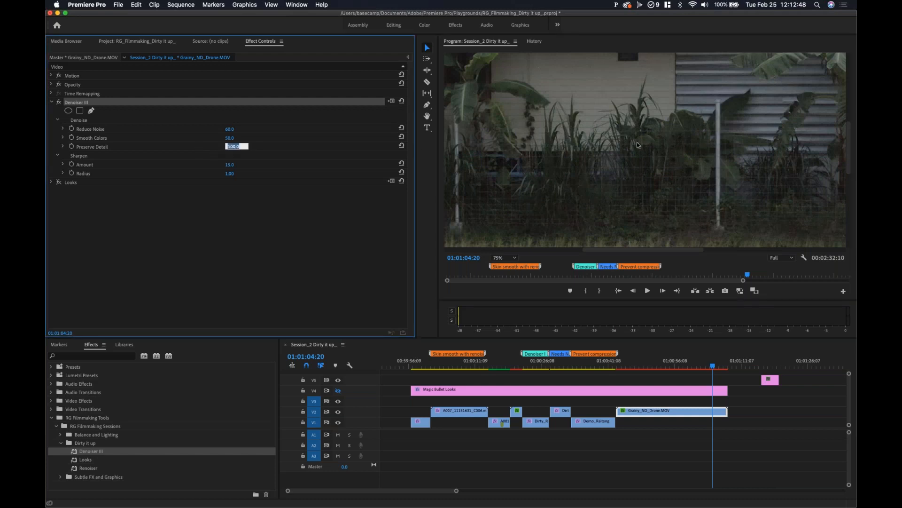
text(80)
key(Return)
click(325, 244)
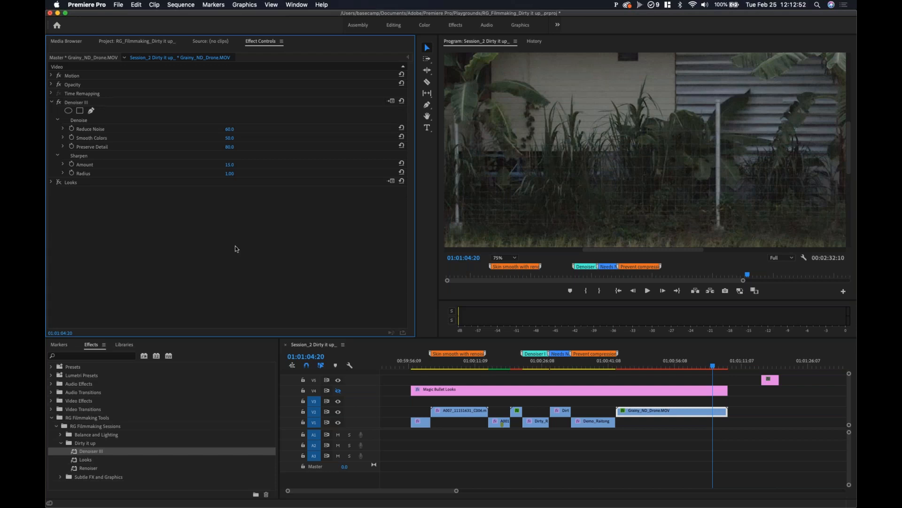
click(51, 103)
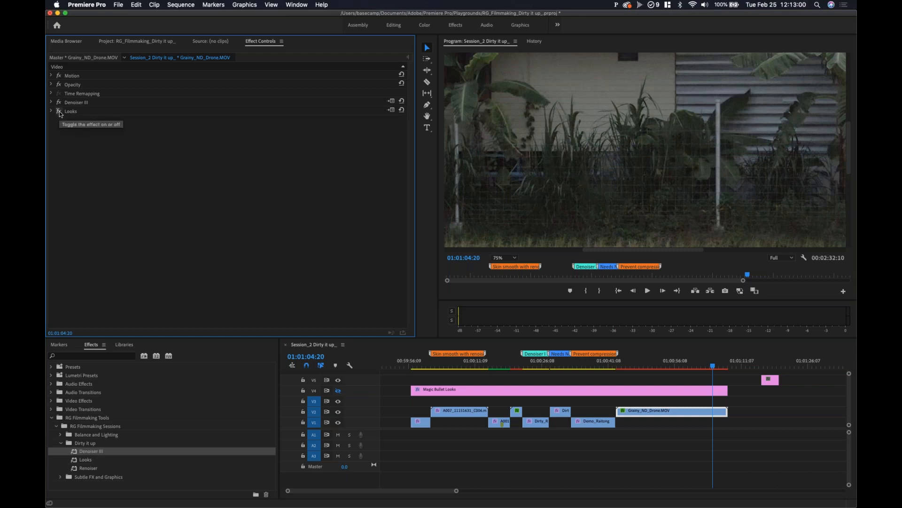
- Switch on the clip's existing Looks effect and scrub through the graded footage, parking at 01:01:01:12
click(60, 112)
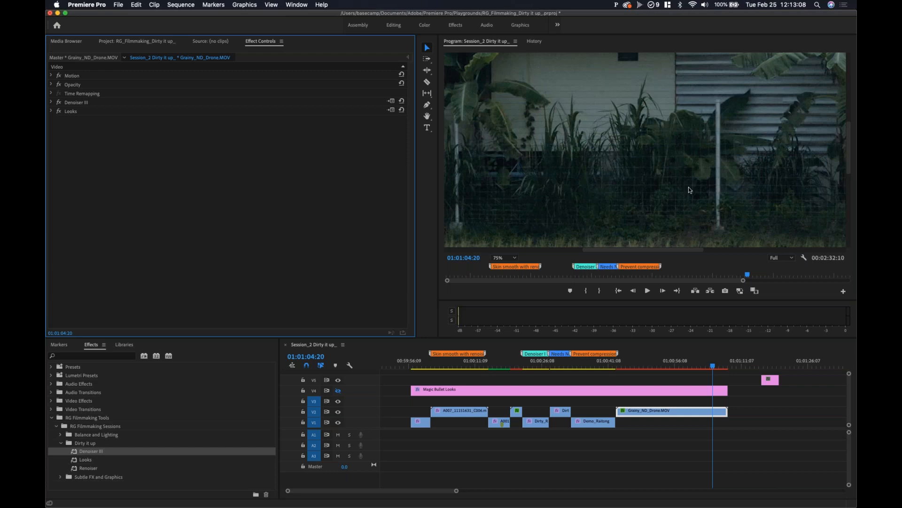
click(649, 366)
drag(651, 366, 701, 365)
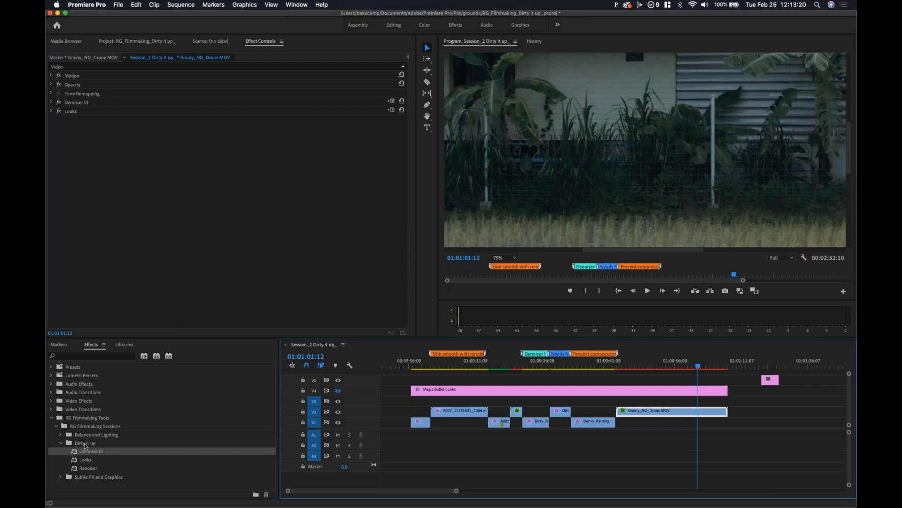
- Switch off the existing Looks effect and add a new Looks effect from the Dirty it up bin to the drone clip
click(59, 112)
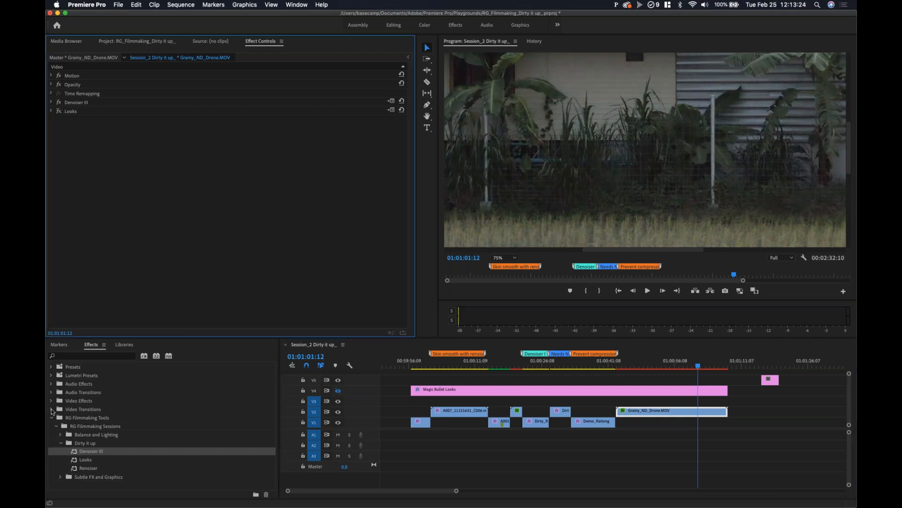
drag(81, 462, 121, 202)
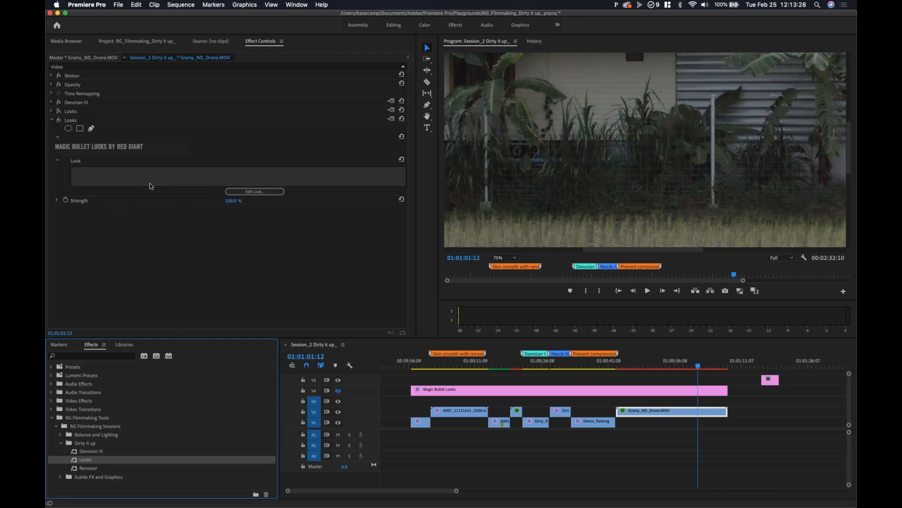
- Open the look editor for the new Looks effect and bring up its library of preset looks
click(256, 192)
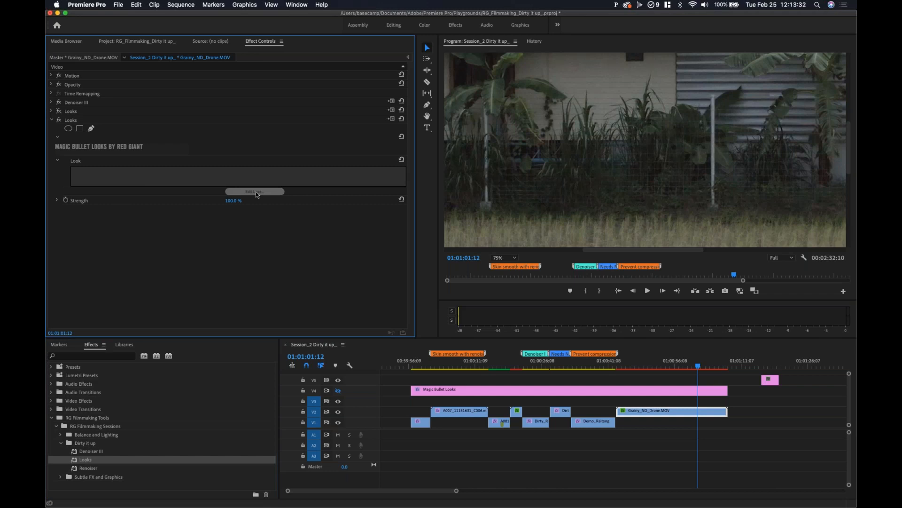
click(256, 191)
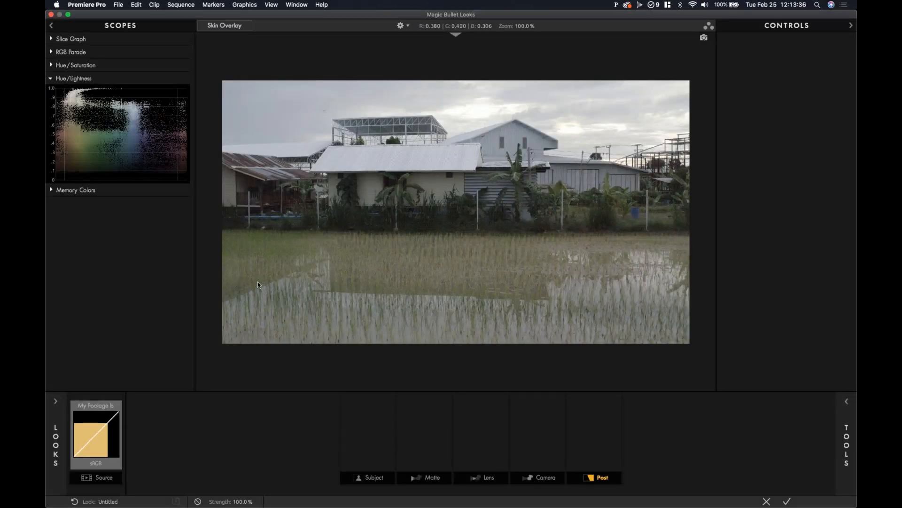
click(56, 444)
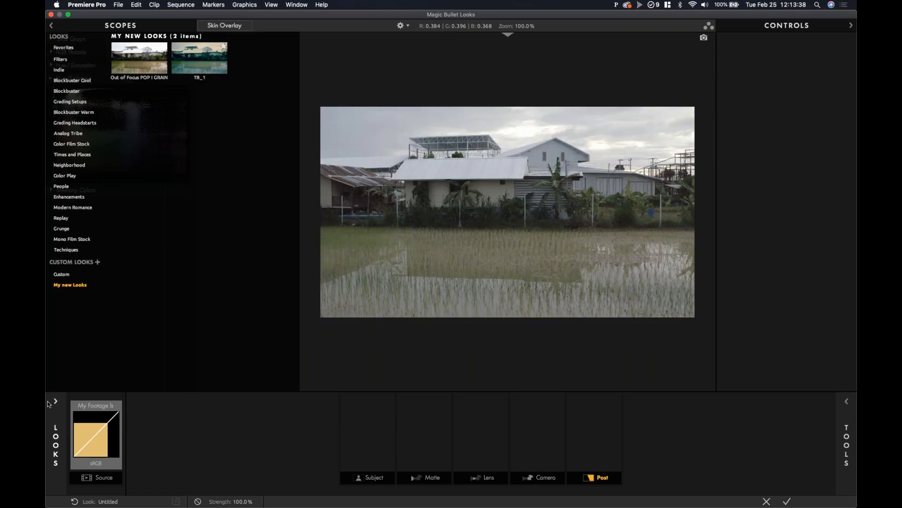
- Try the Istanbul look from the Times and Places collection on the drone clip
click(61, 219)
click(77, 154)
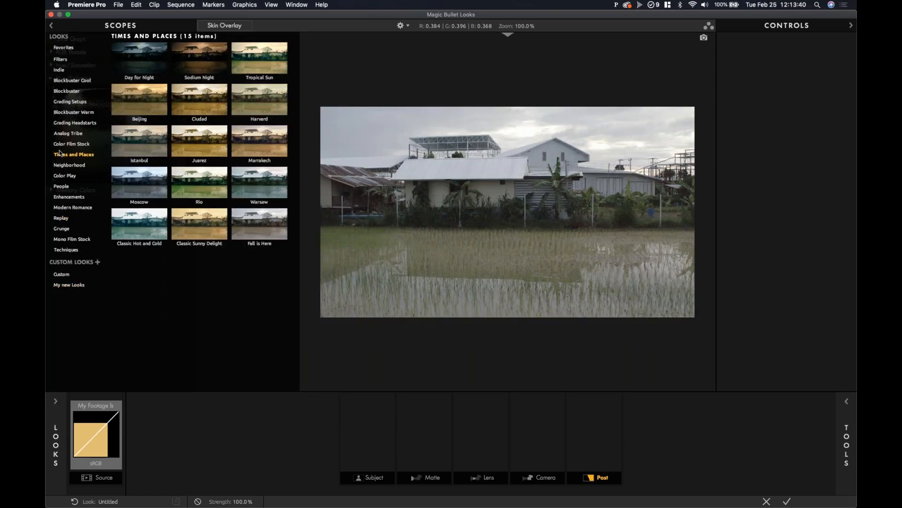
click(143, 151)
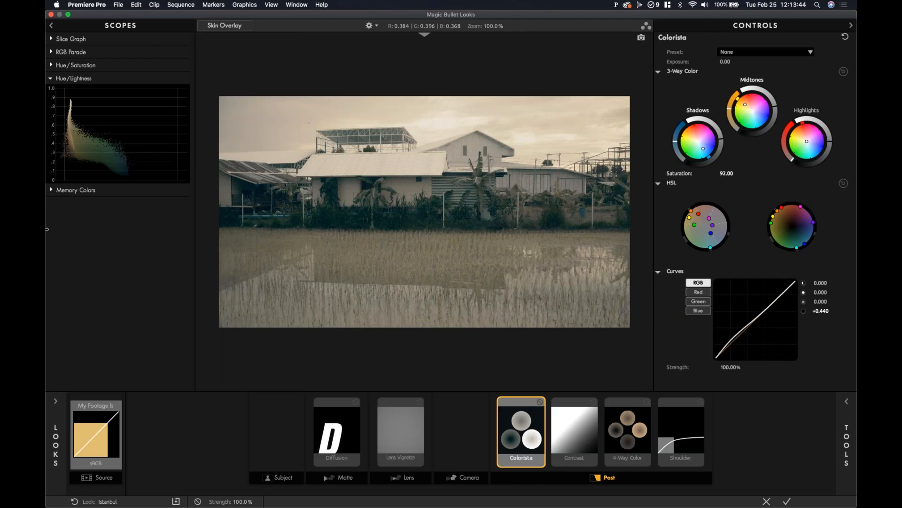
- Browse the other preset look collections and apply Classic Epic from the Blockbuster collection
mouse_move(56, 401)
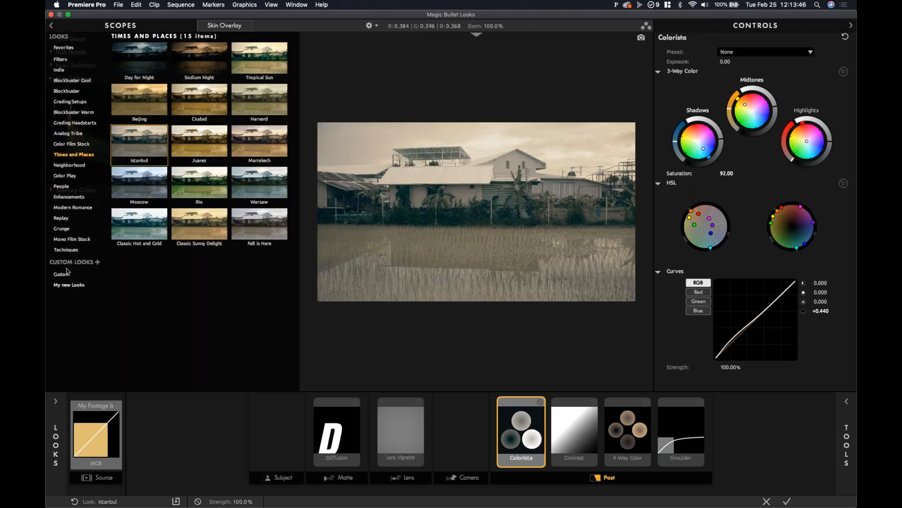
click(70, 239)
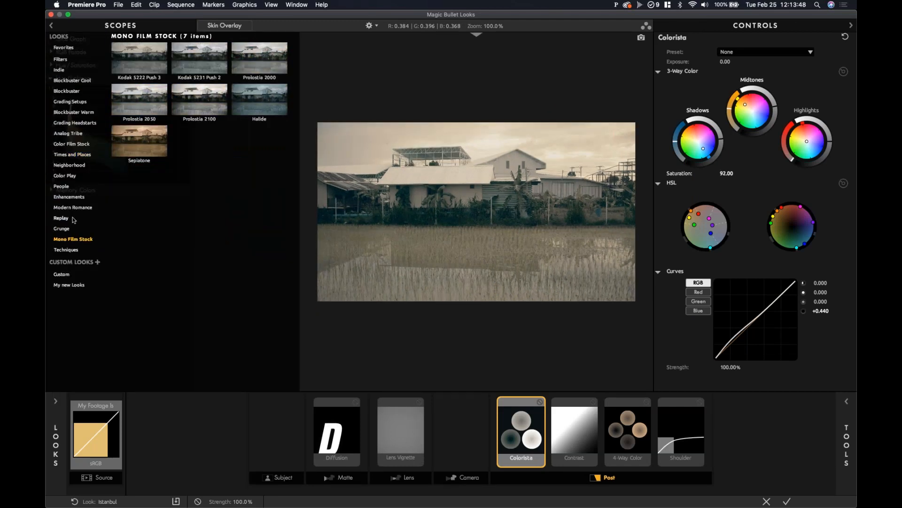
click(70, 218)
click(71, 102)
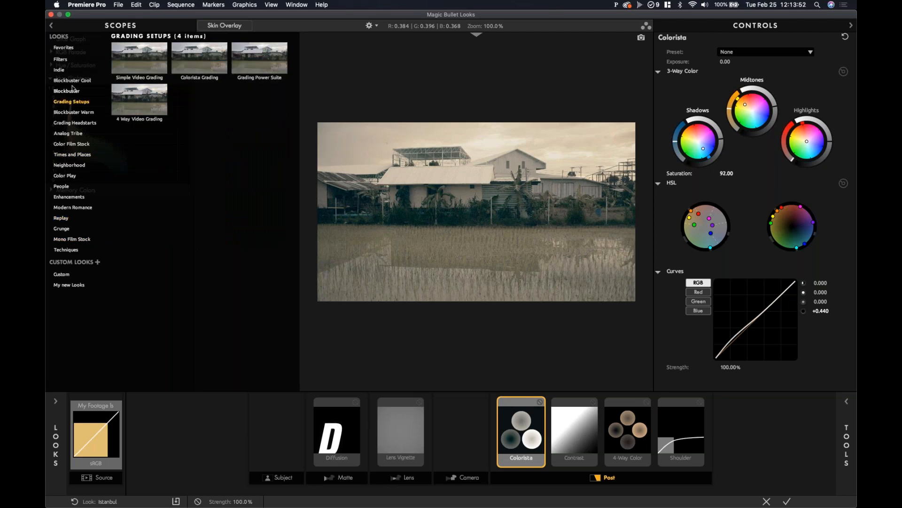
click(72, 89)
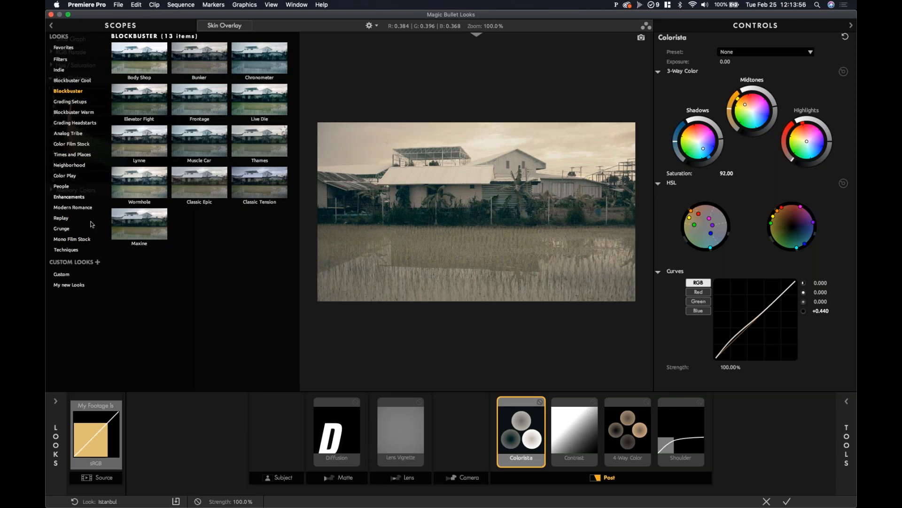
click(209, 188)
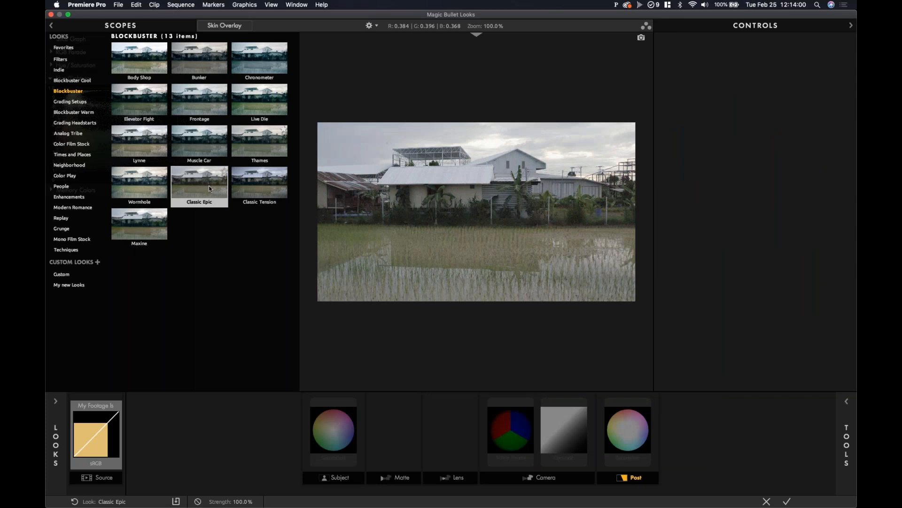
double_click(210, 188)
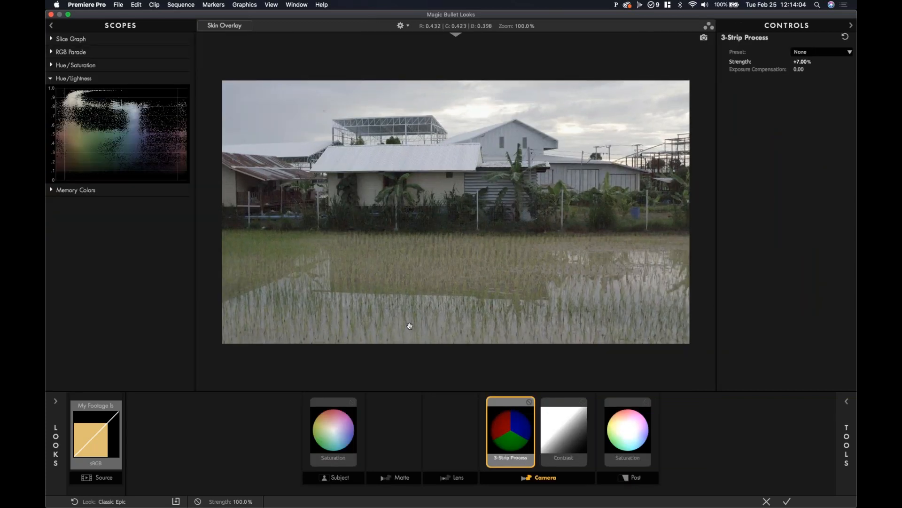
- Compare the image up close with the 3-Strip Process tool off and on, and examine the buildings, plants and field
scroll(634, 239, up, 5)
drag(629, 253, 496, 258)
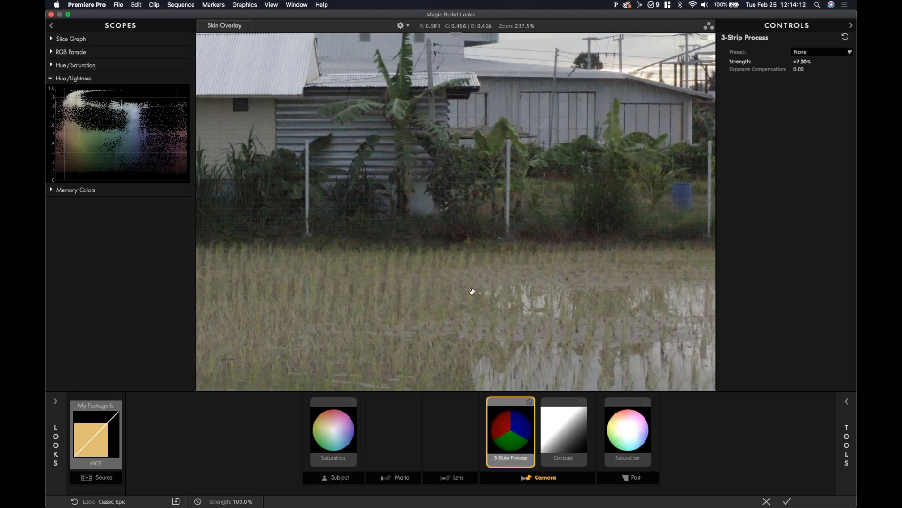
click(529, 402)
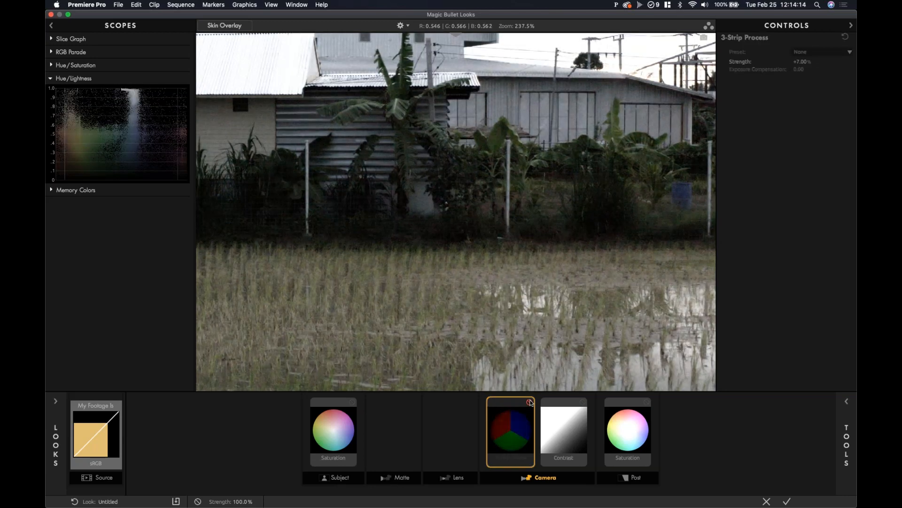
click(529, 401)
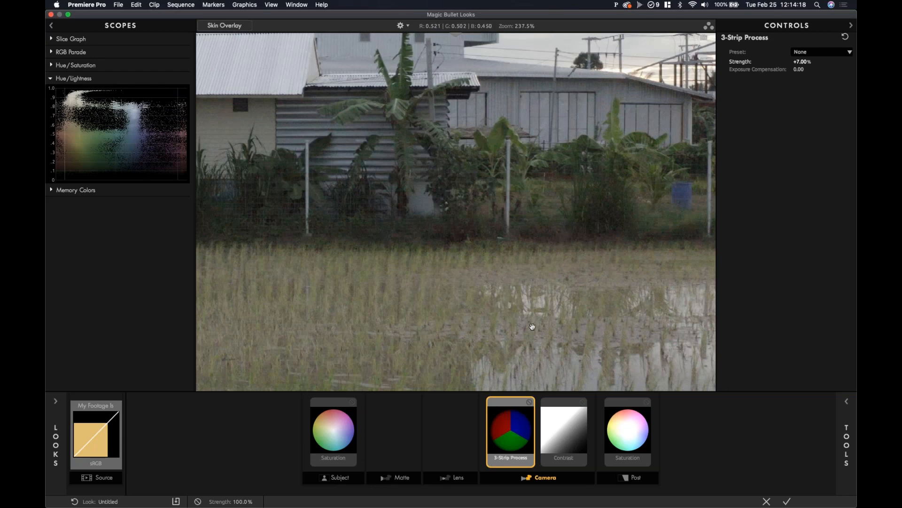
drag(554, 260, 604, 250)
drag(282, 258, 381, 287)
drag(546, 258, 390, 261)
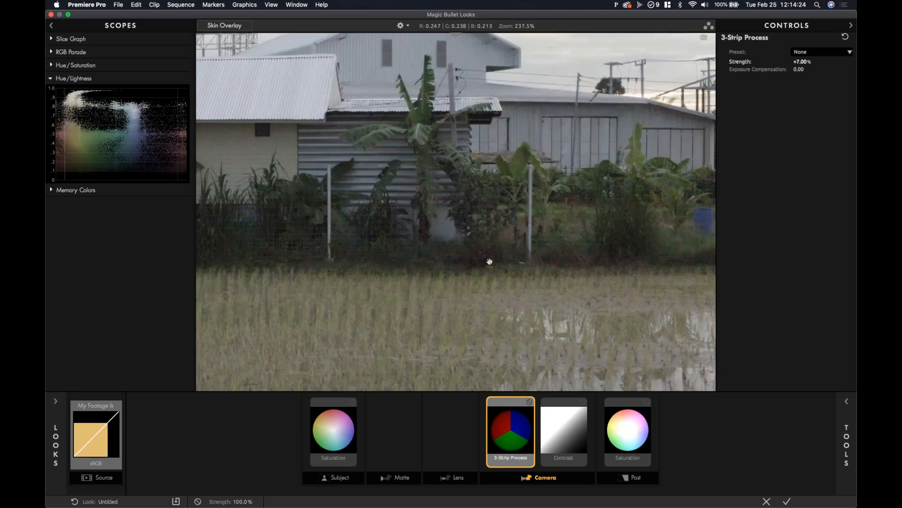
drag(489, 261, 429, 268)
drag(592, 262, 427, 268)
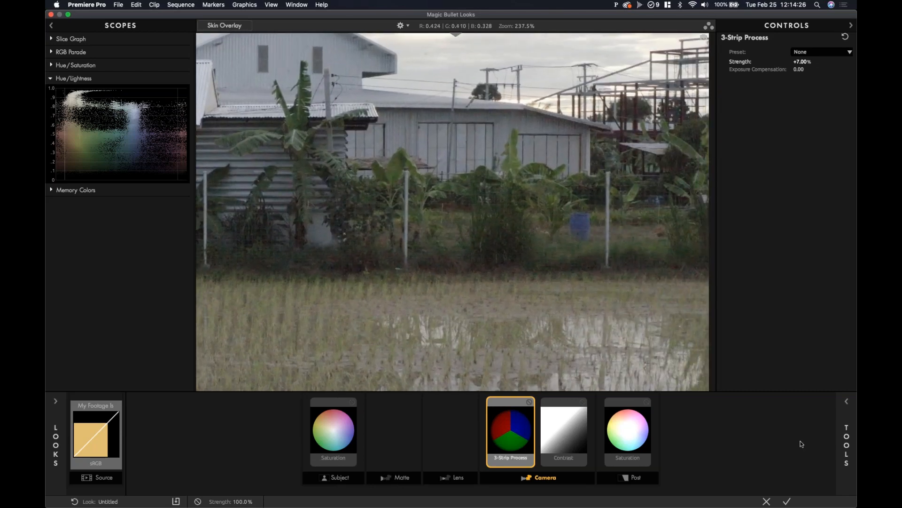
- Add a Renoiser tool at the end of the look's Post stage and apply its Image Vitamins preset
click(846, 444)
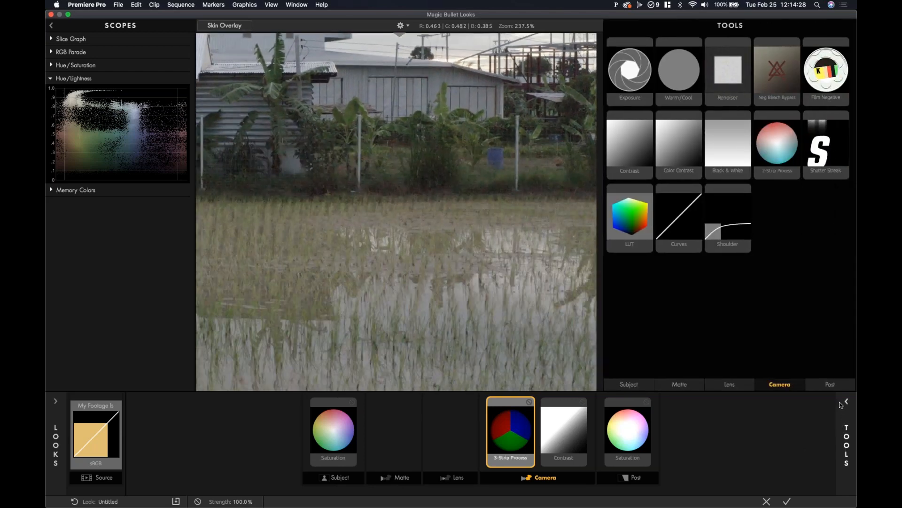
click(834, 385)
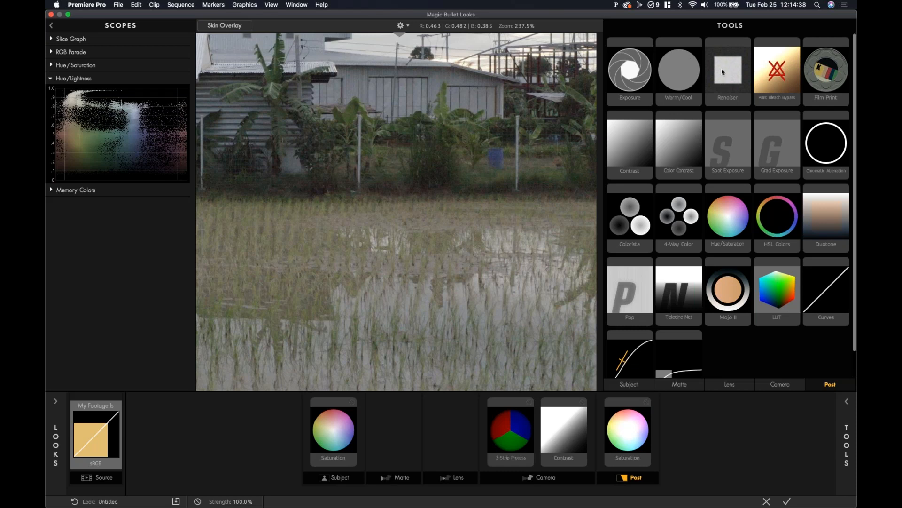
drag(722, 71, 655, 430)
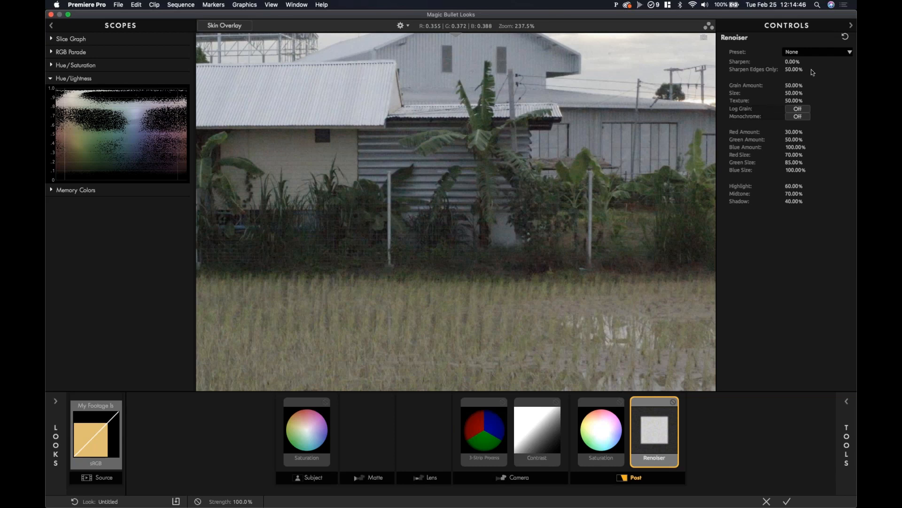
click(820, 55)
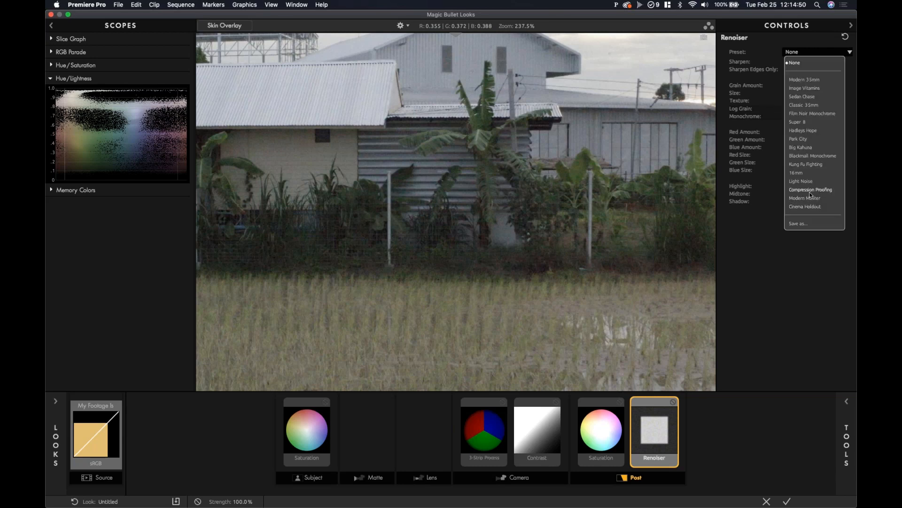
click(814, 89)
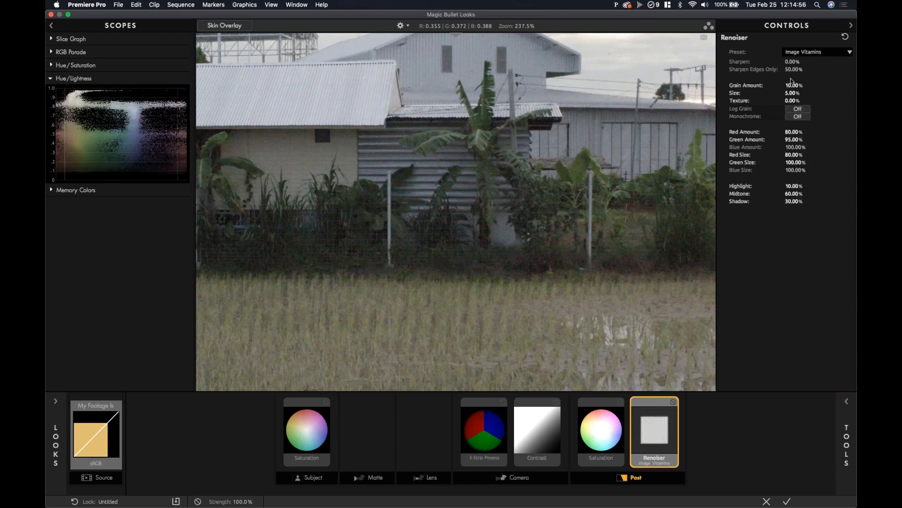
- Try stronger Renoiser grain amounts, then set Grain Amount to 80%
drag(793, 85, 793, 85)
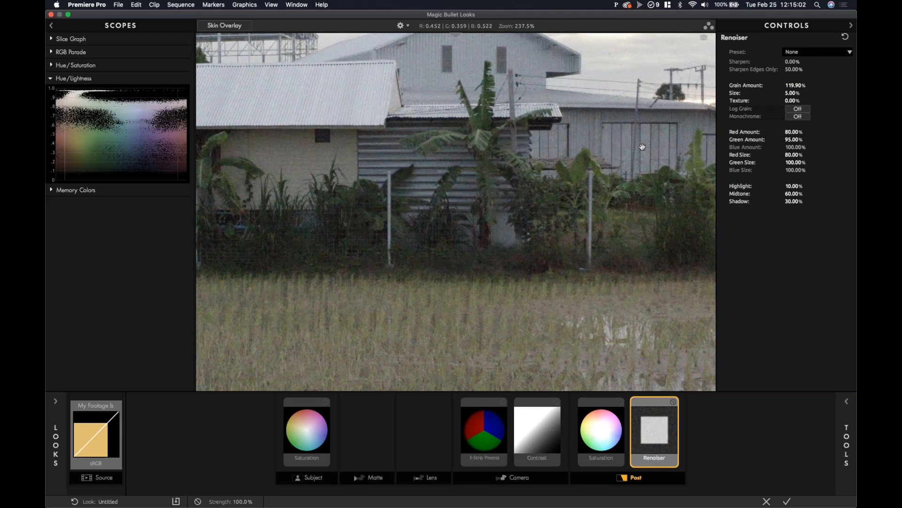
drag(799, 84, 798, 84)
drag(793, 85, 792, 85)
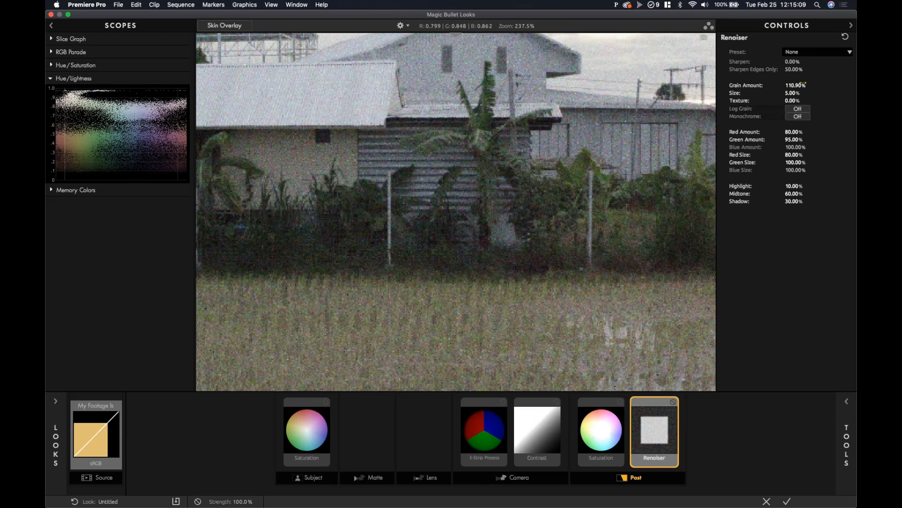
click(798, 86)
text(80)
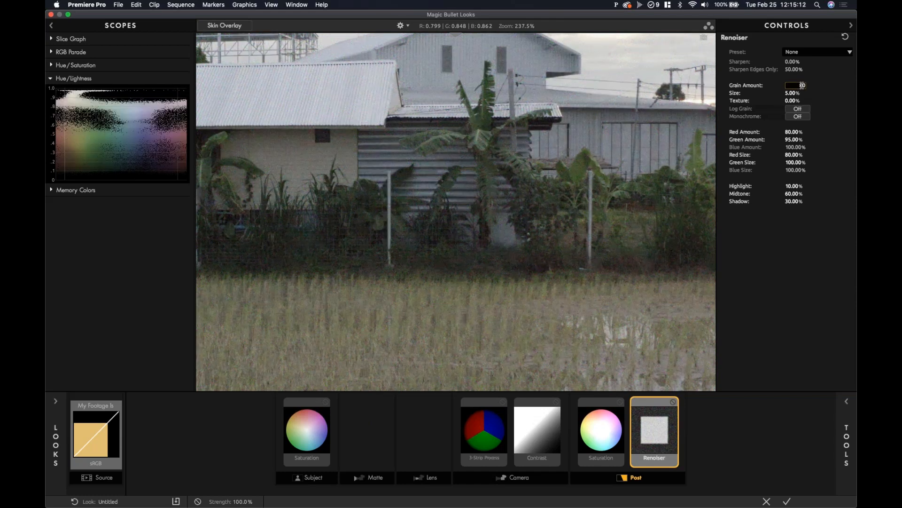
key(Return)
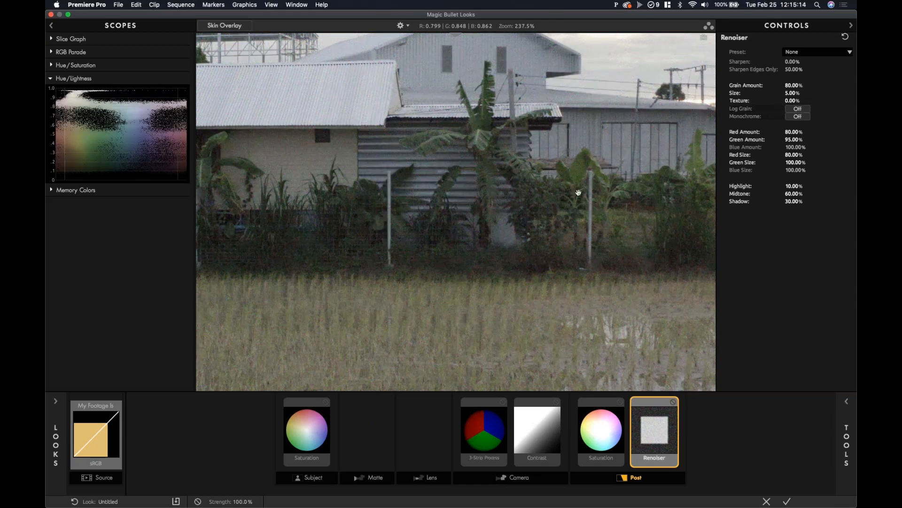
- Turn on Renoiser's Log Grain and Monochrome options while checking the grain on the gabled building's wall
drag(472, 236, 339, 298)
drag(565, 175, 564, 175)
scroll(558, 168, up, 10)
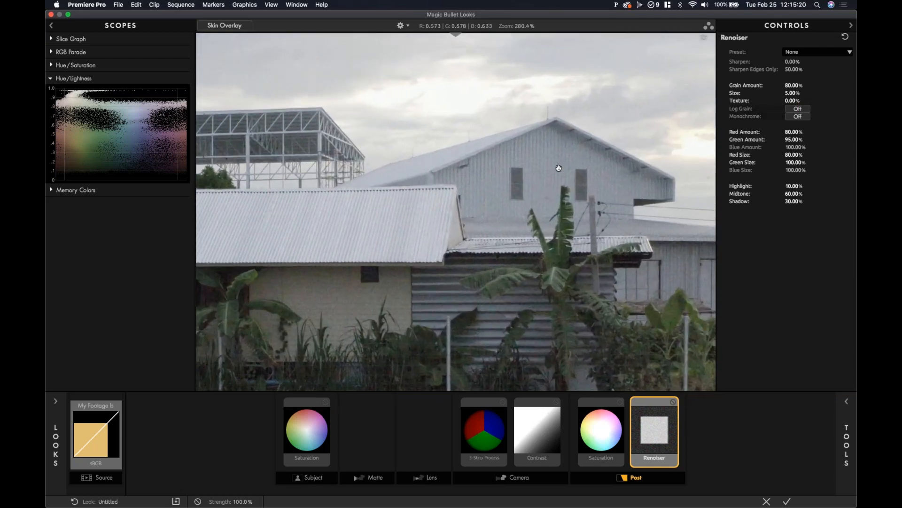
scroll(558, 168, up, 10)
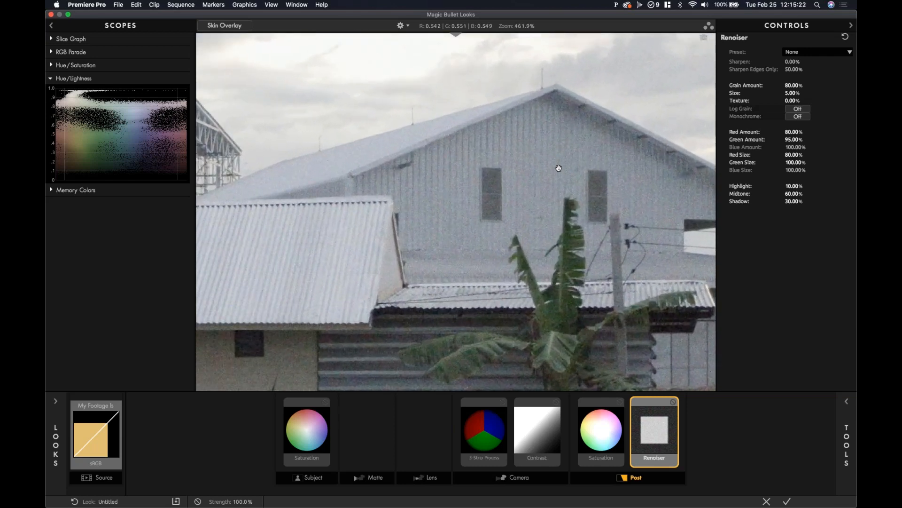
scroll(558, 168, up, 1)
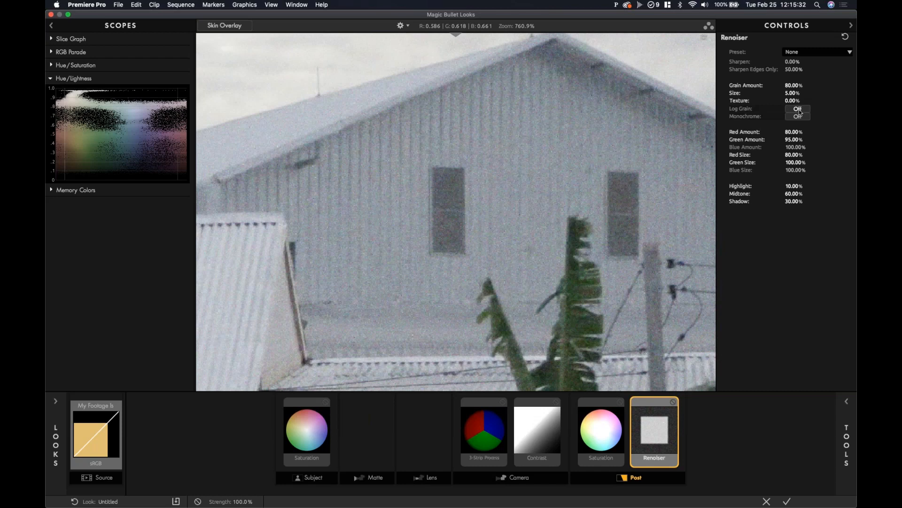
click(800, 110)
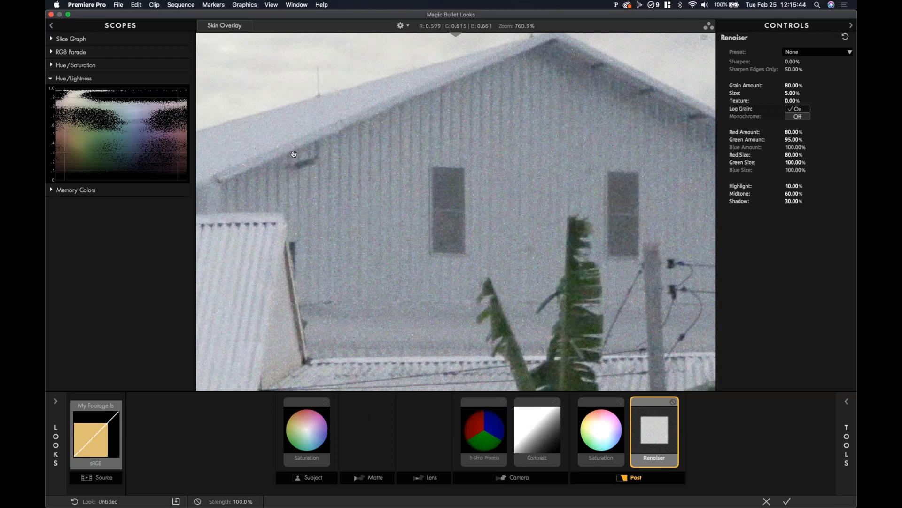
click(808, 118)
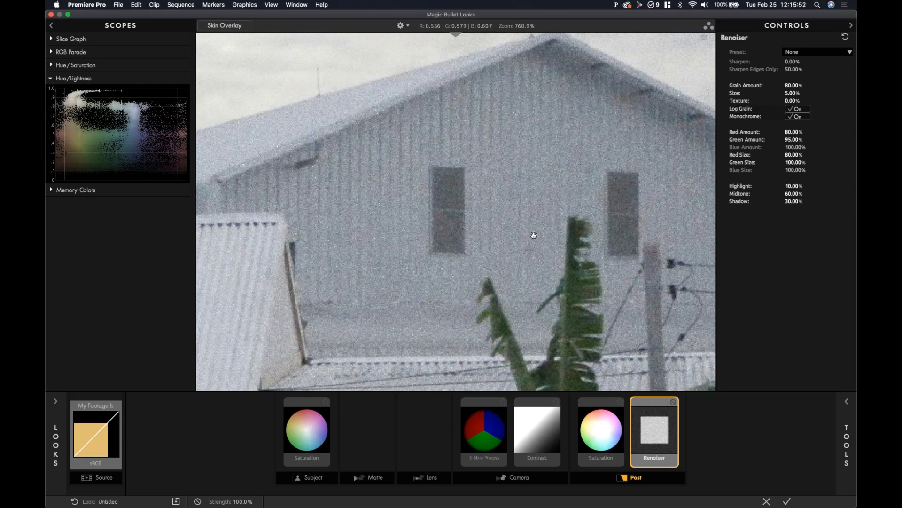
- Examine the monochrome grain around the building's roof and window up close, then turn off Renoiser's Log Grain option
scroll(534, 235, up, 3)
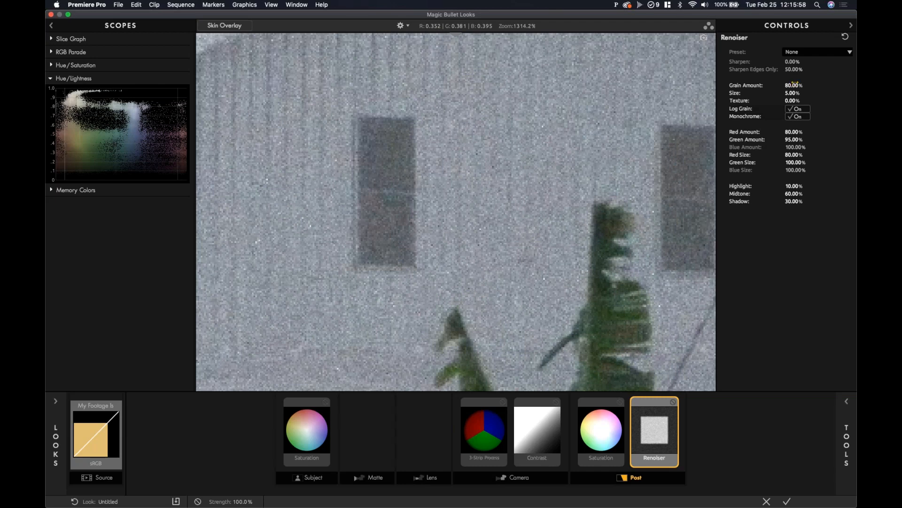
drag(486, 91, 608, 176)
drag(416, 123, 426, 145)
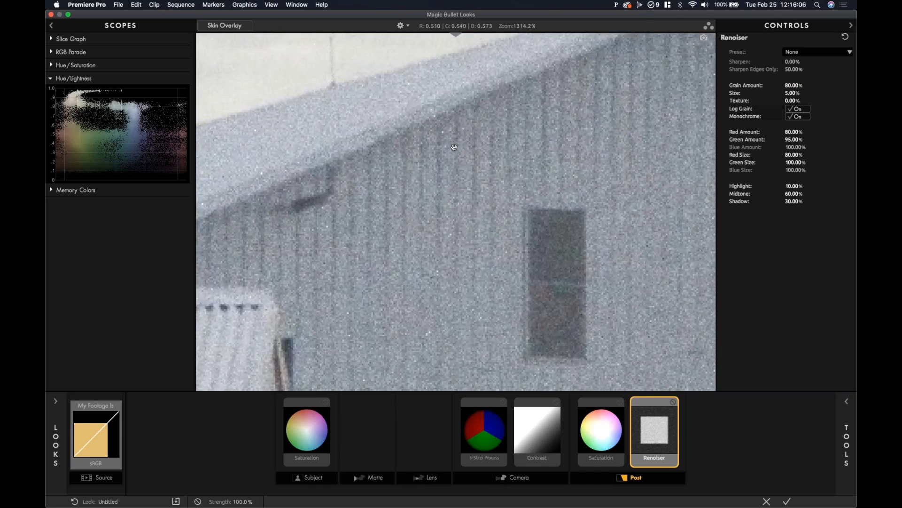
drag(451, 148, 488, 147)
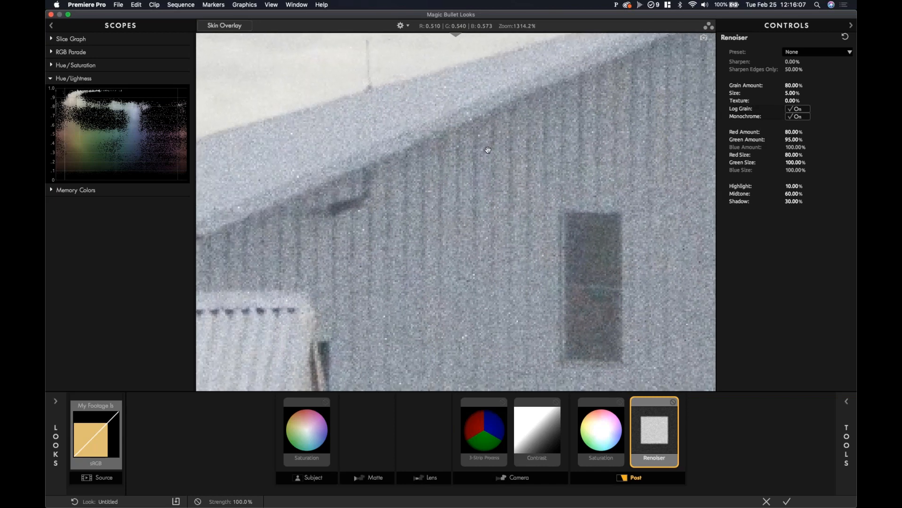
drag(634, 145, 619, 101)
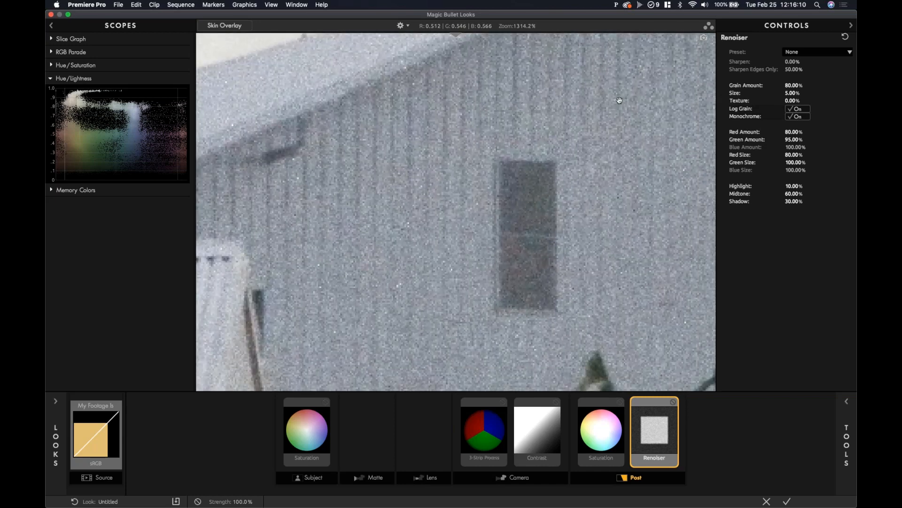
click(798, 109)
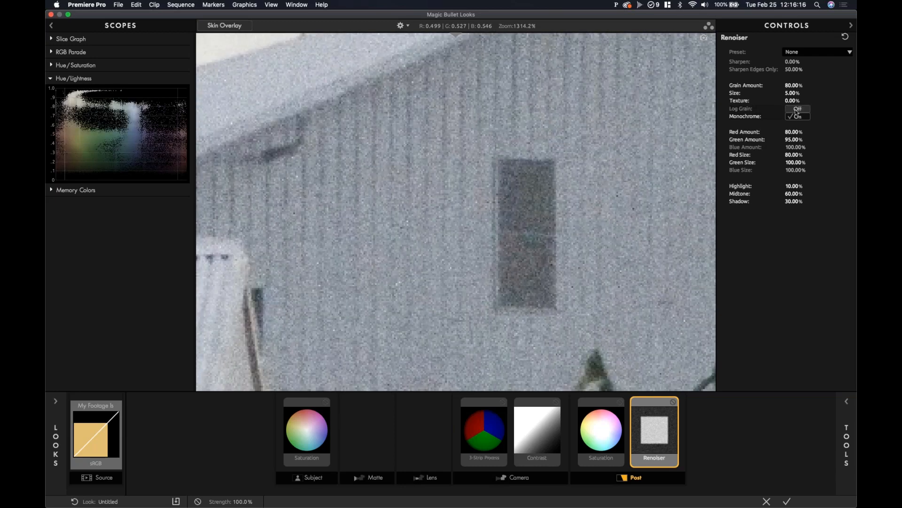
- Turn Renoiser's Log Grain option back on and its Monochrome option off
drag(425, 168, 444, 144)
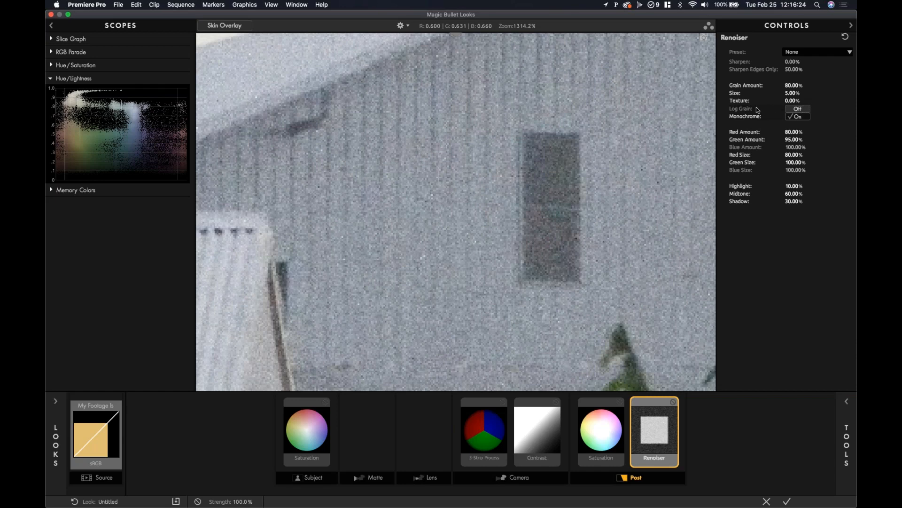
click(798, 109)
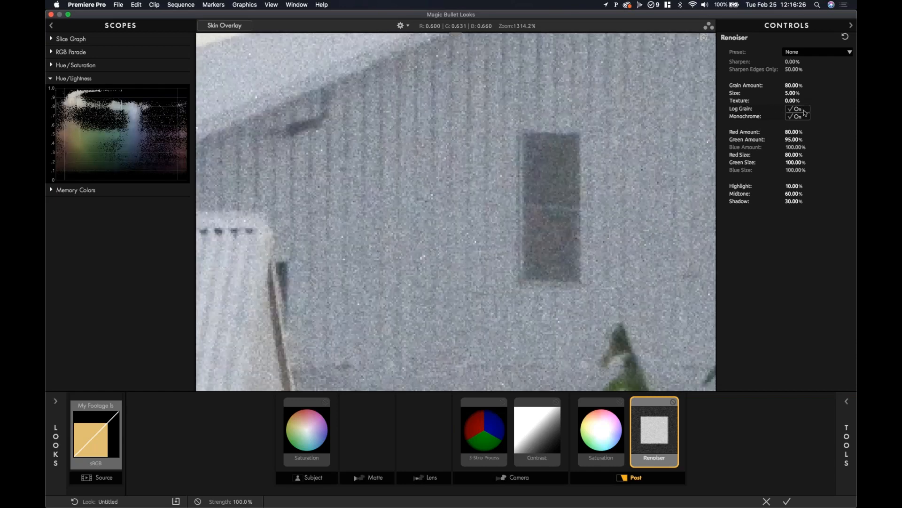
click(799, 117)
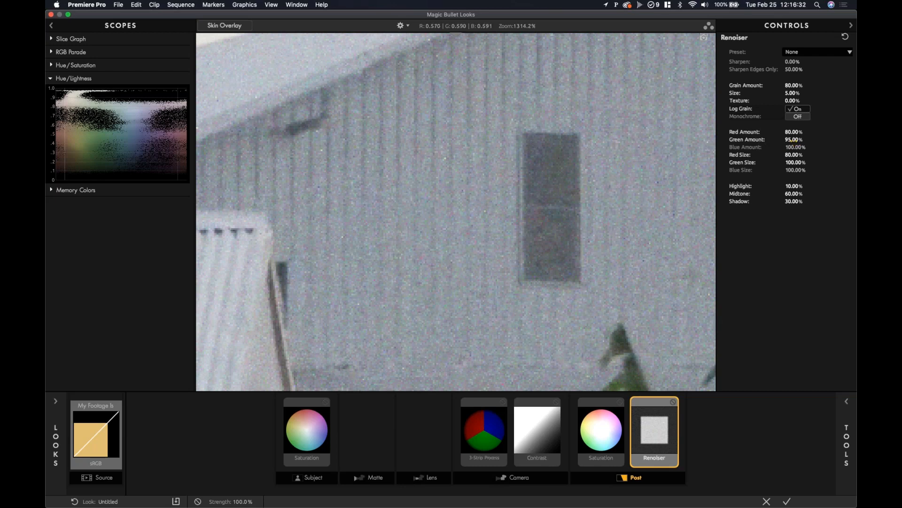
- Set Renoiser's Green Amount to 30%
drag(793, 140, 793, 140)
click(793, 140)
double_click(798, 140)
click(798, 140)
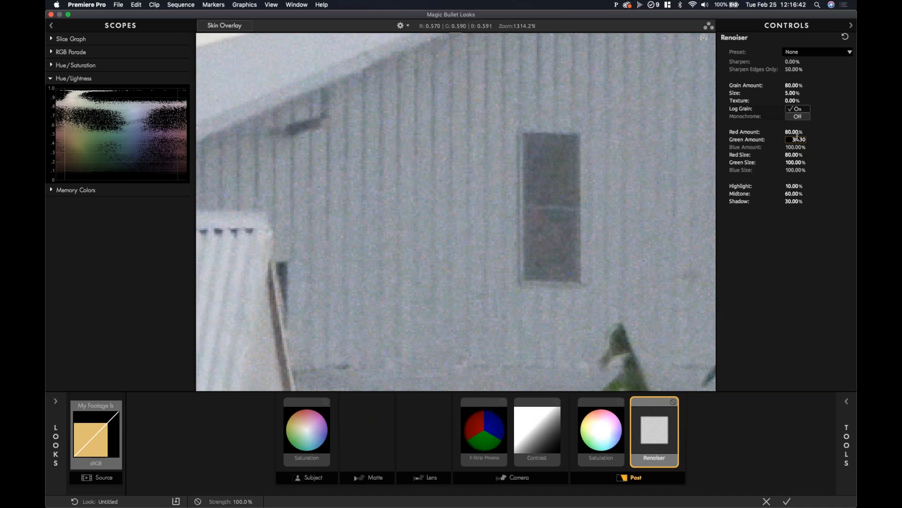
double_click(794, 140)
text(30)
key(Return)
- Check the grain on the gabled building's roof and wall, and set Renoiser's Shadow value to 85.80%
scroll(528, 192, down, 4)
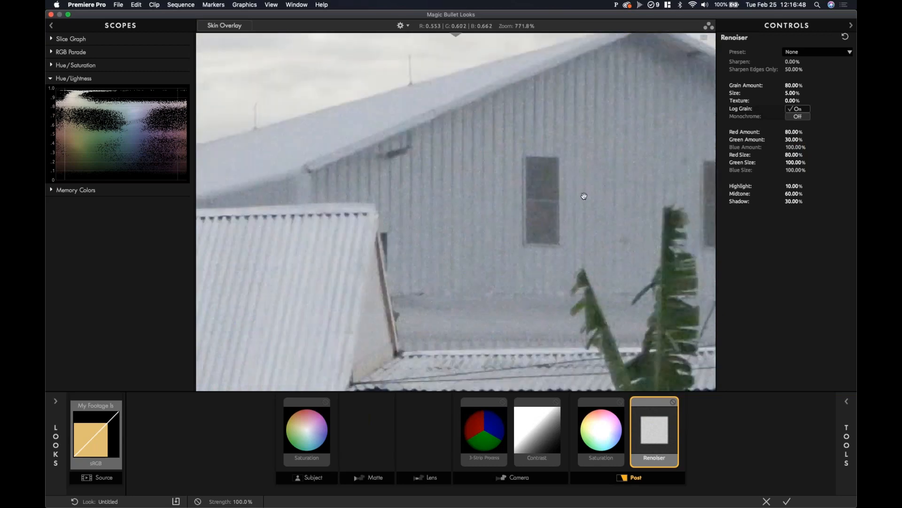
scroll(553, 91, up, 8)
drag(634, 179, 491, 185)
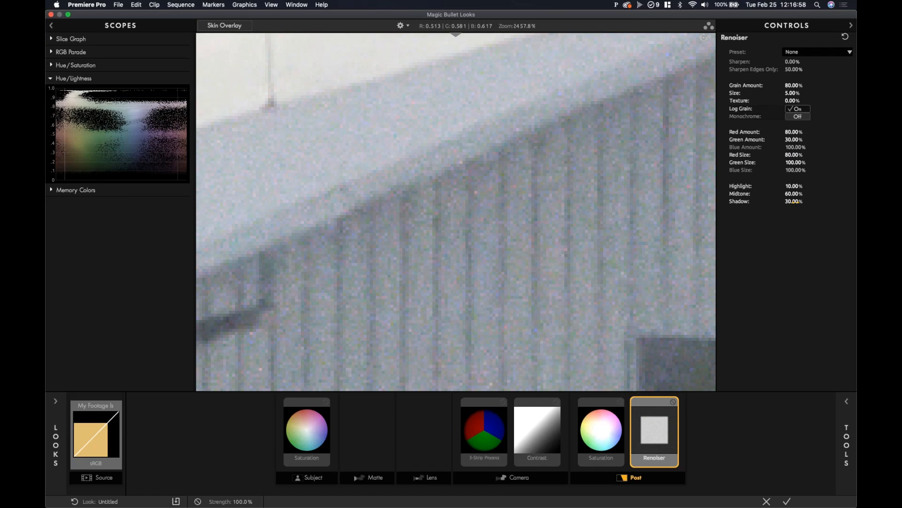
mouse_move(794, 201)
mouse_down()
mouse_move(781, 201)
mouse_move(808, 201)
mouse_move(784, 209)
mouse_up()
scroll(440, 218, down, 3)
scroll(440, 218, down, 3)
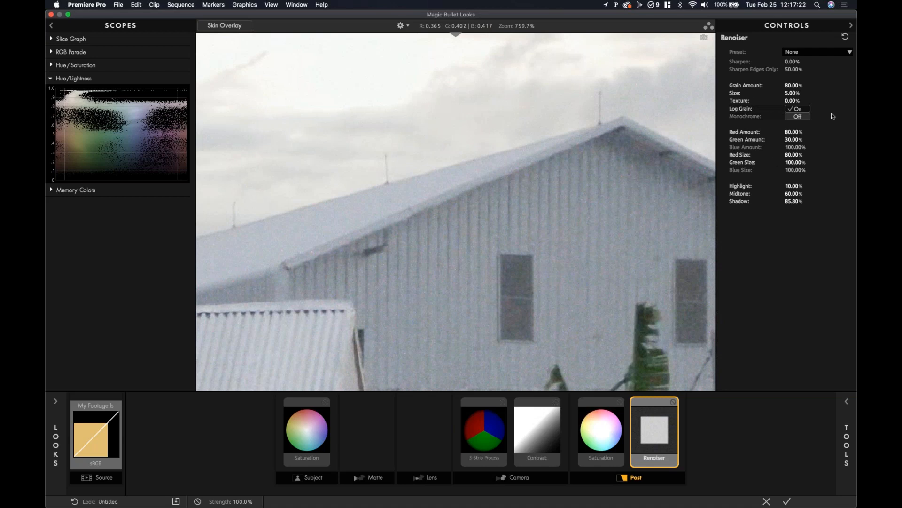
- Remove the Renoiser tool from the look's Post stage and check the gabled building without the added grain
click(815, 51)
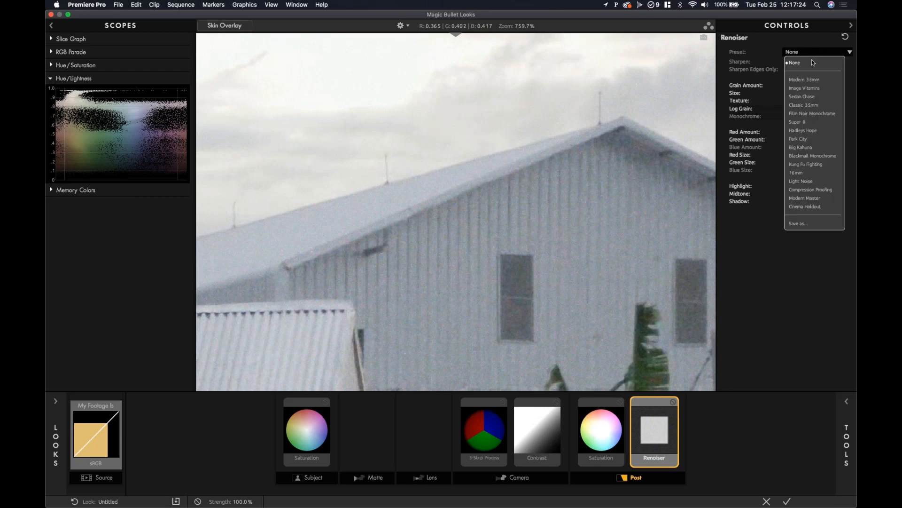
click(812, 63)
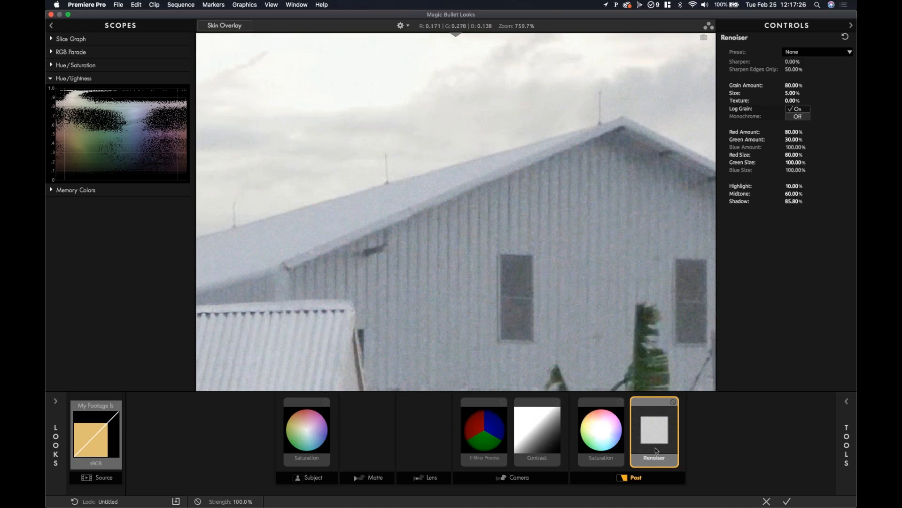
key(Delete)
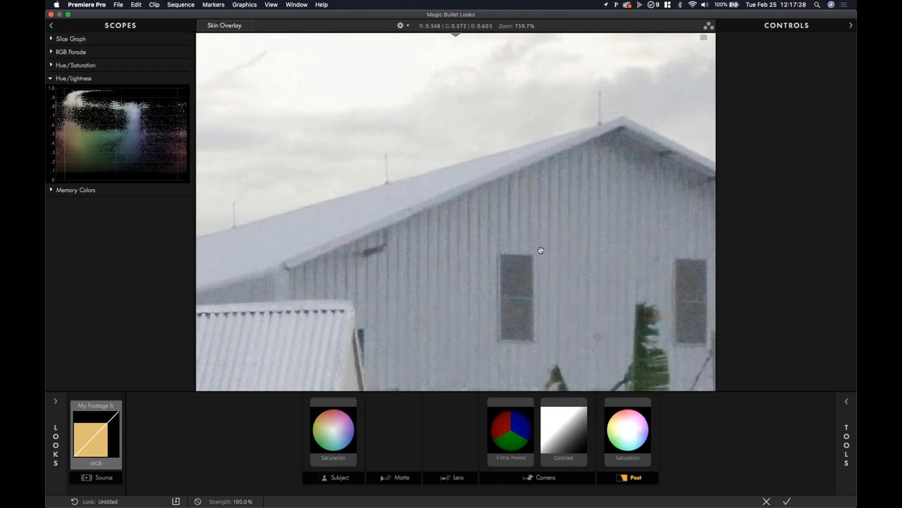
drag(555, 292, 434, 162)
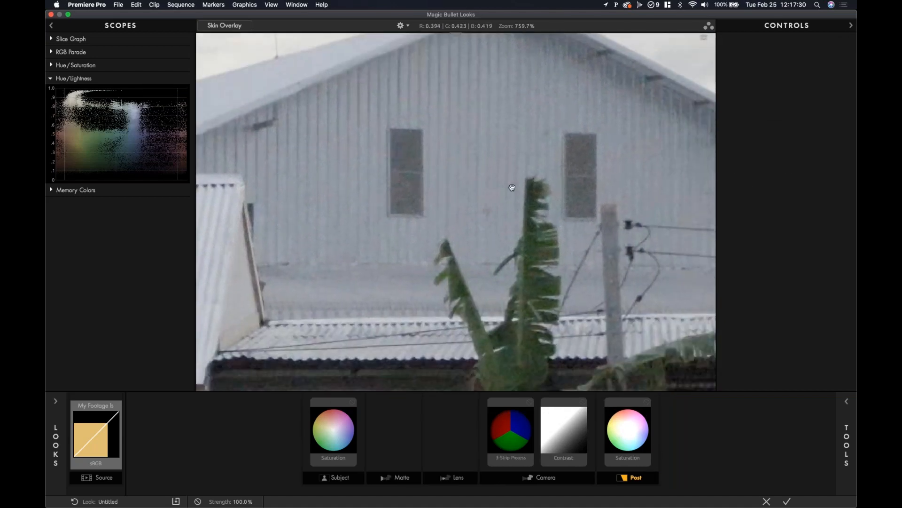
drag(533, 179, 455, 253)
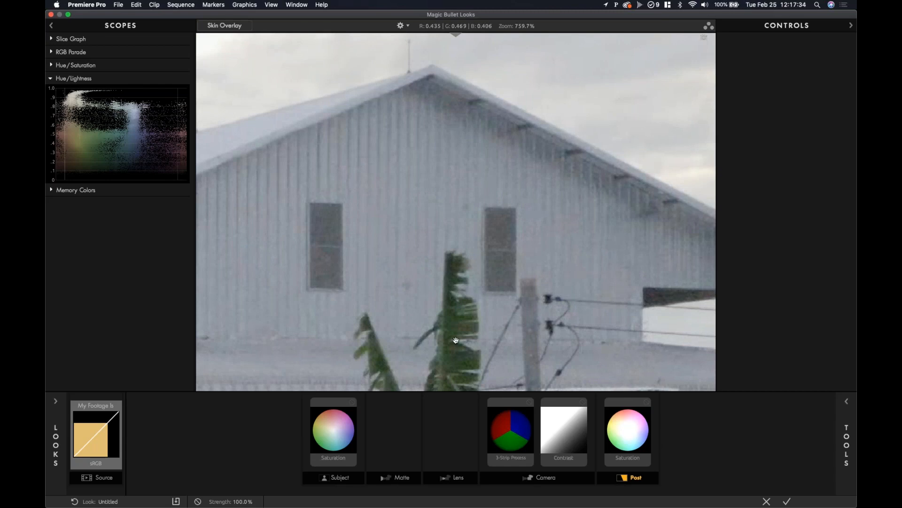
scroll(419, 241, down, 10)
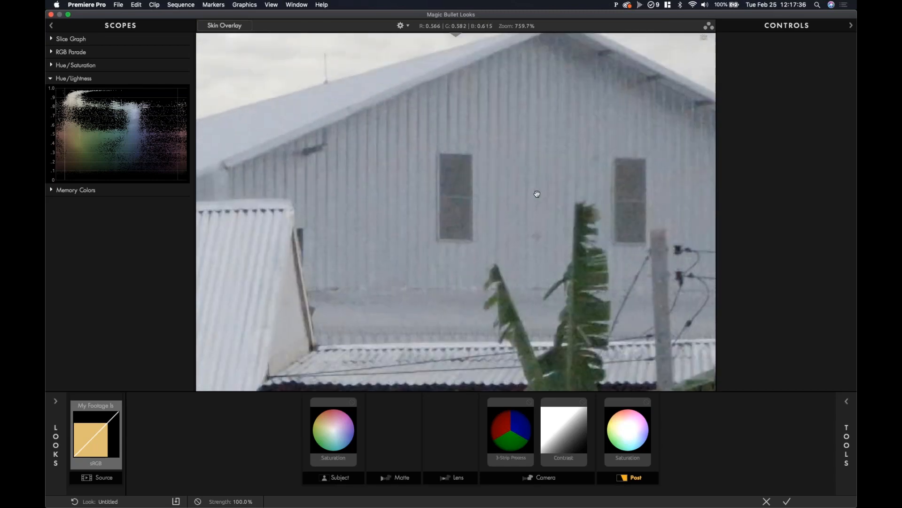
scroll(366, 206, down, 4)
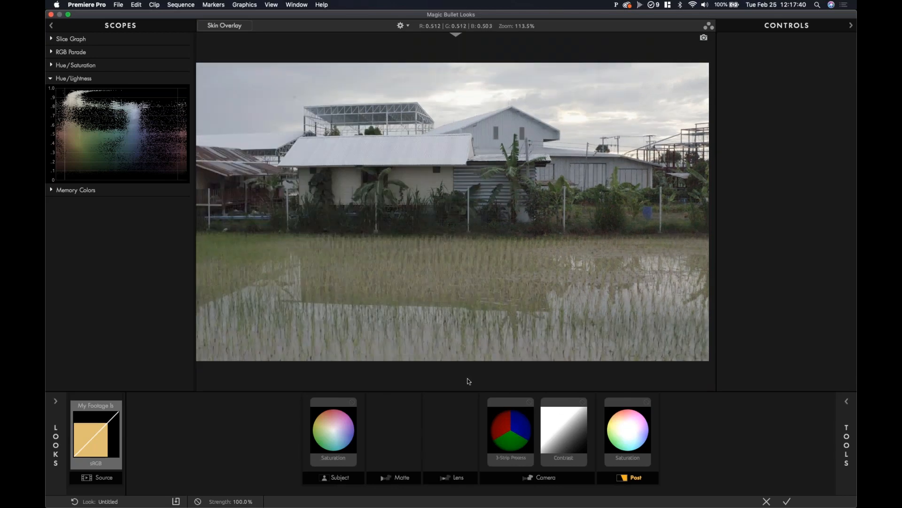
- Replace the current look with the Maxine look from the Blockbuster category
click(56, 442)
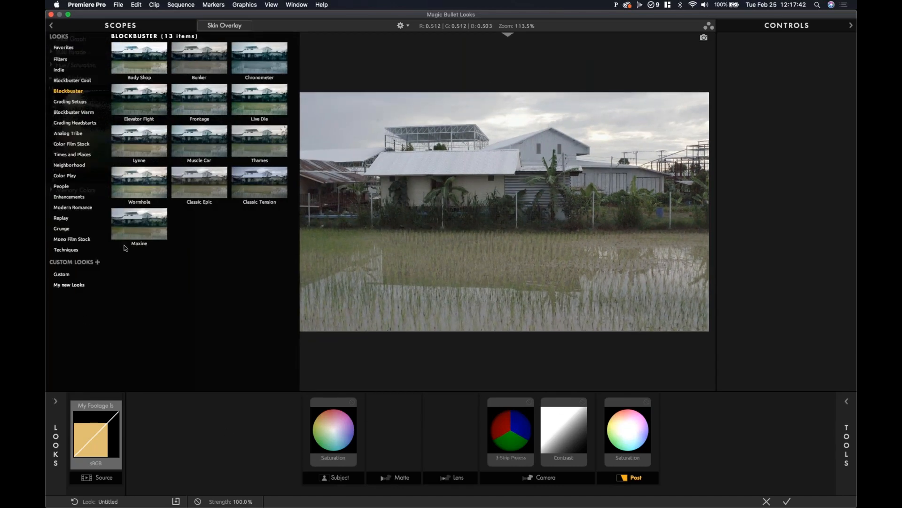
click(139, 234)
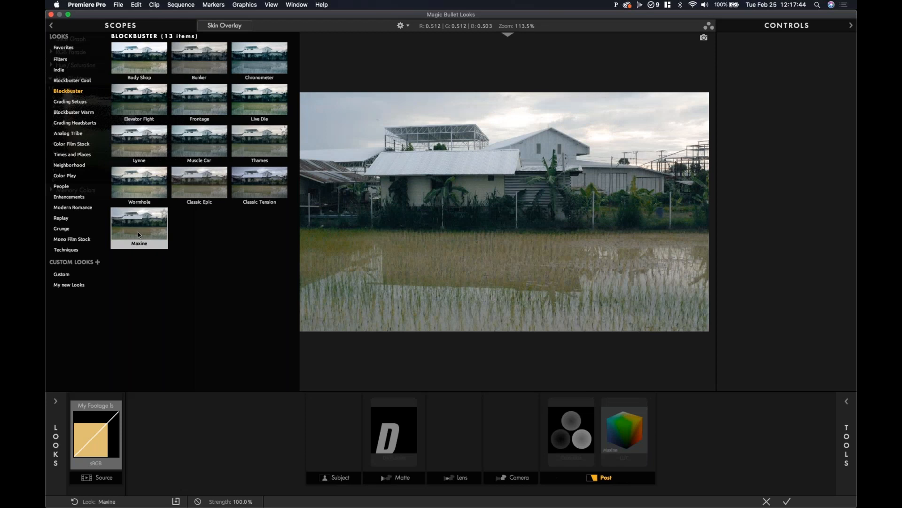
double_click(137, 232)
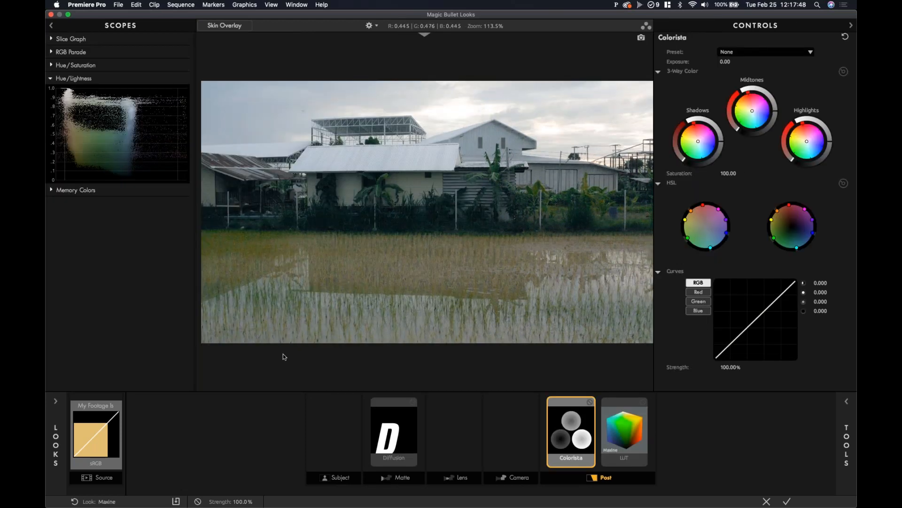
- Set the source footage's Exposure to +0.30 and its Saturation to 80%
click(97, 450)
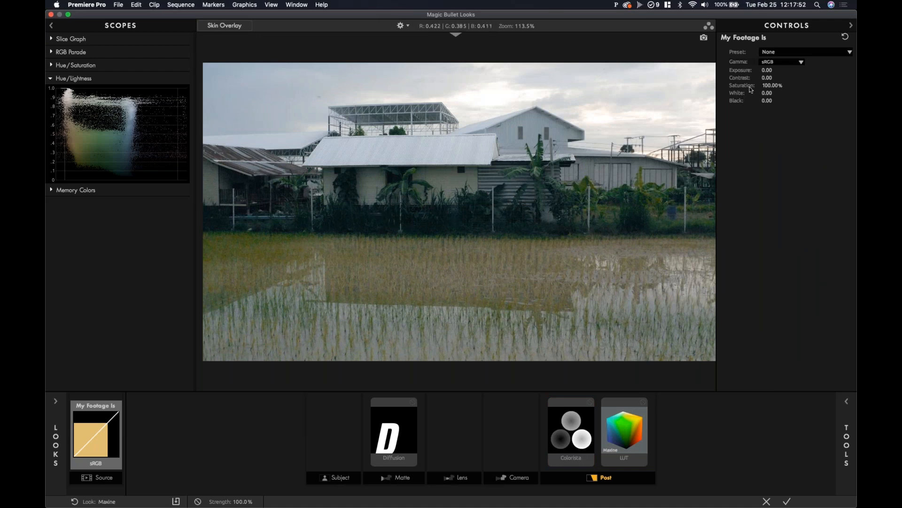
mouse_move(773, 71)
mouse_down()
mouse_move(794, 71)
mouse_move(756, 71)
mouse_move(775, 71)
mouse_up()
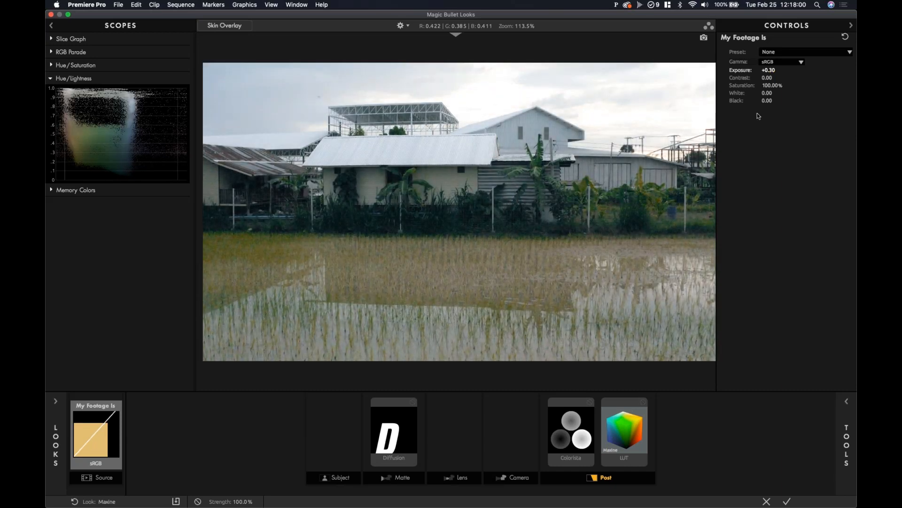
drag(771, 86, 766, 87)
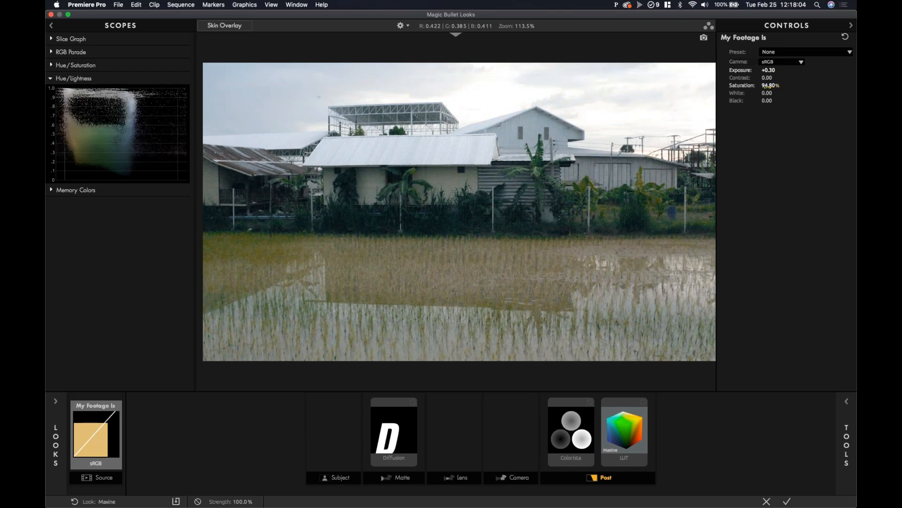
click(770, 86)
text(80)
key(Return)
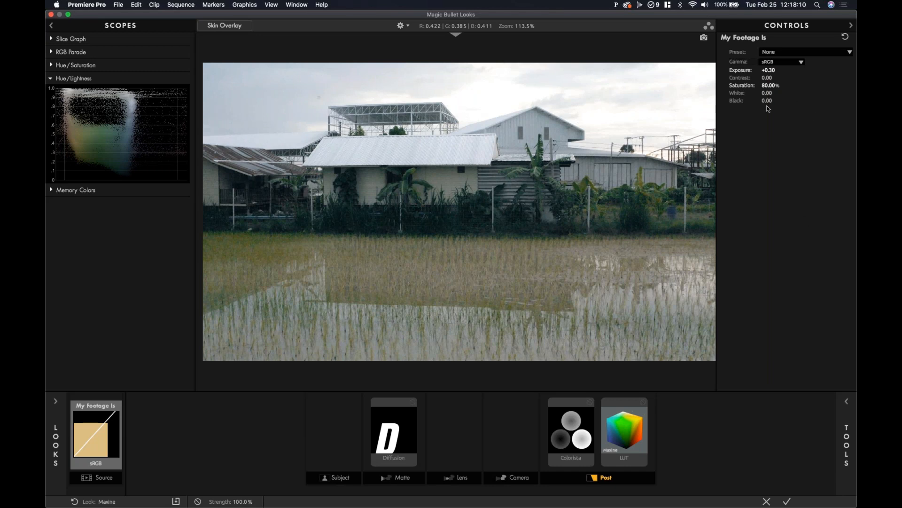
- Lower the source footage's Contrast to -8.00 and check the houses and rice field up close
drag(767, 78, 765, 78)
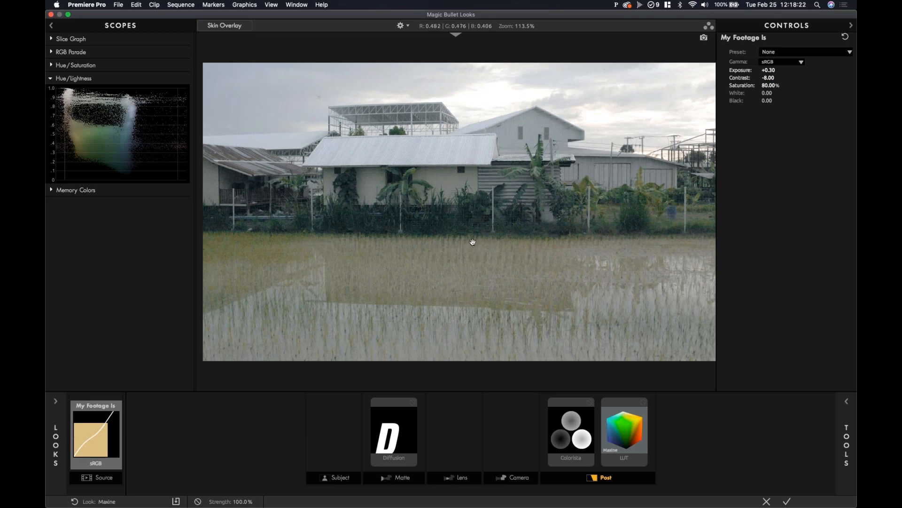
scroll(475, 242, up, 3)
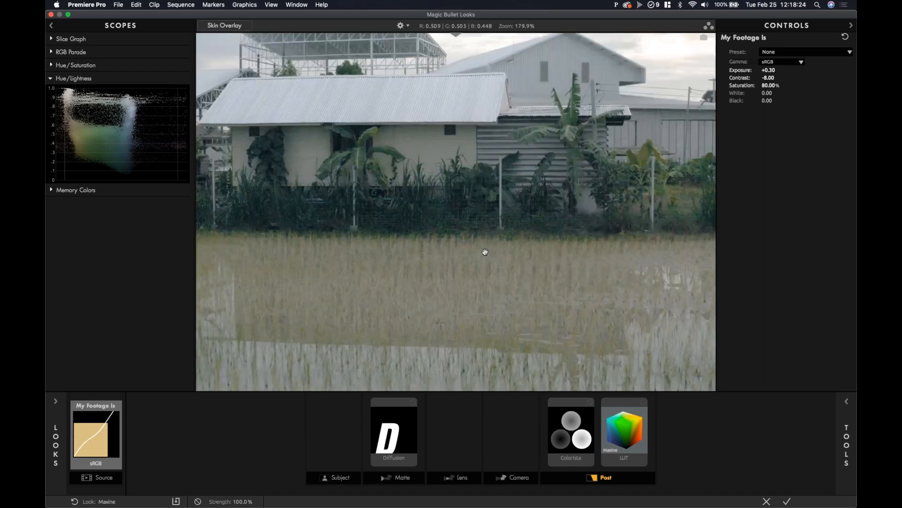
drag(528, 216, 506, 288)
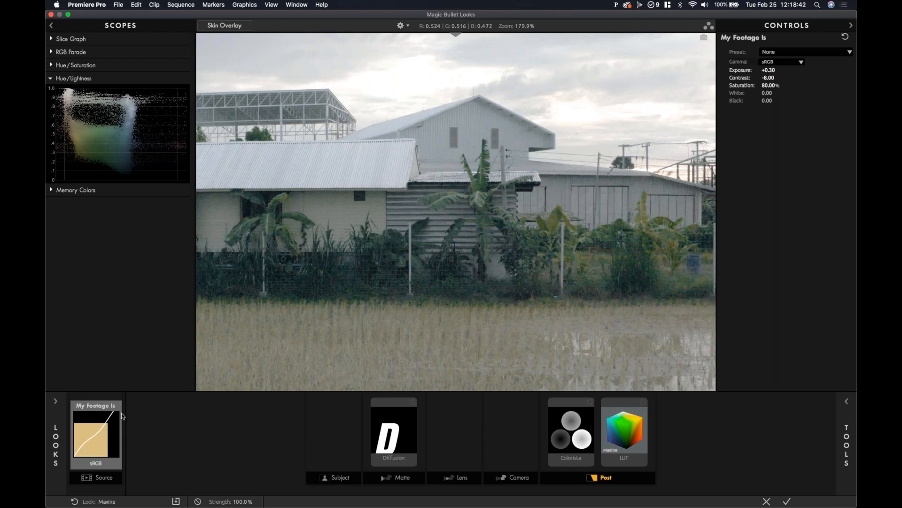
- Browse the Color Play, Analog Tribe and Grading Headstarts looks, previewing Analog Tribe looks such as Fungus Farm, Ice Pick, Sandborn, Railyard and Tennis Court on the clip
click(62, 407)
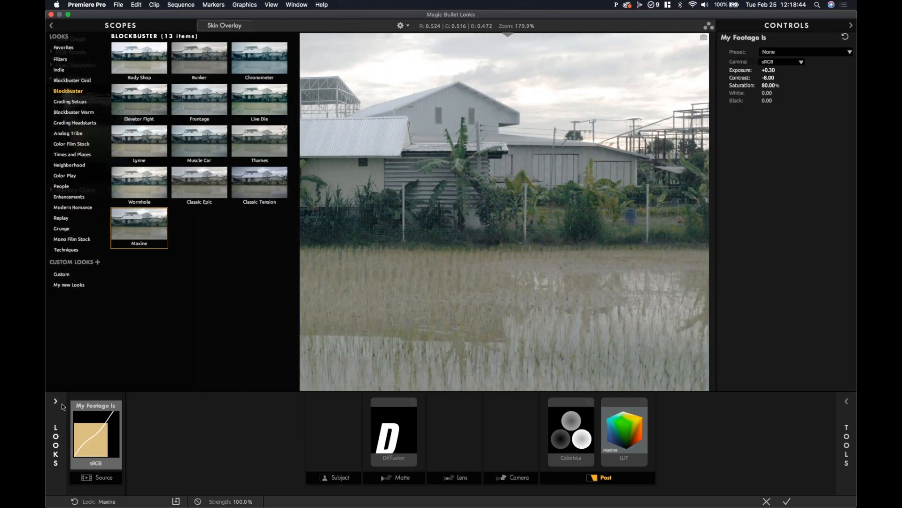
click(70, 177)
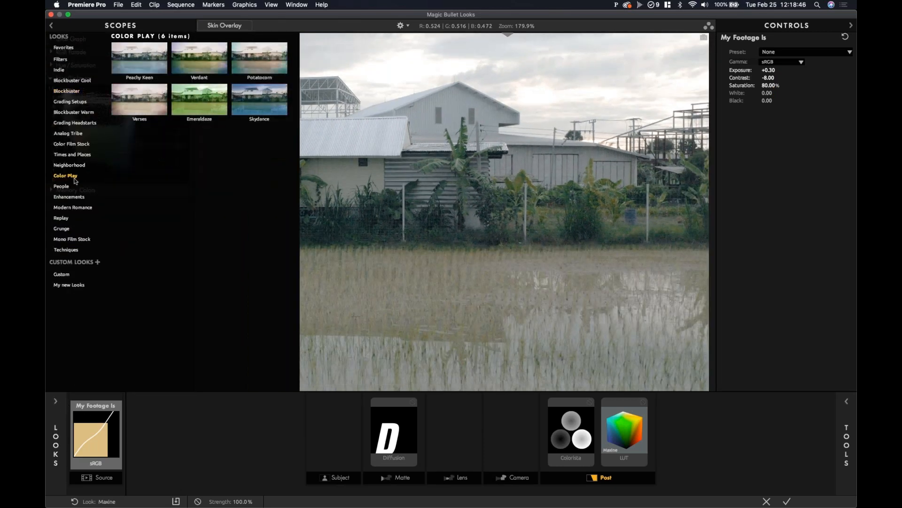
click(57, 136)
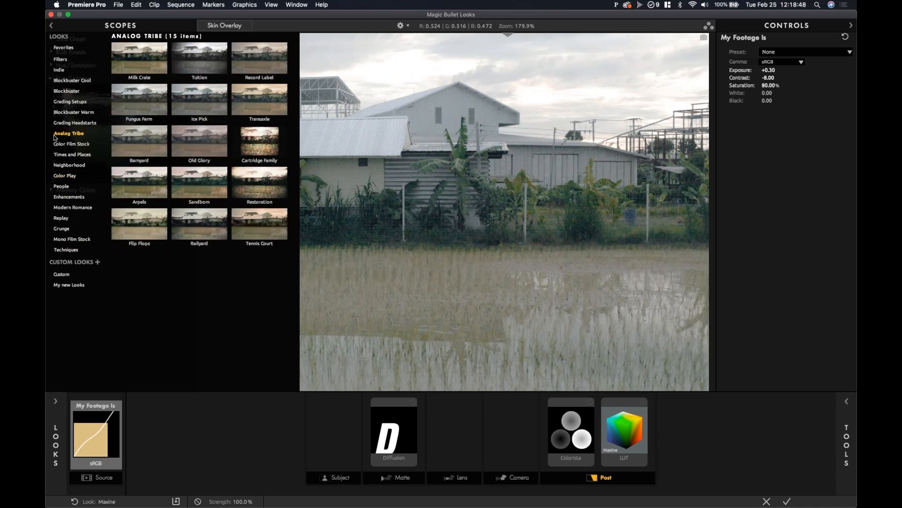
click(155, 141)
click(162, 108)
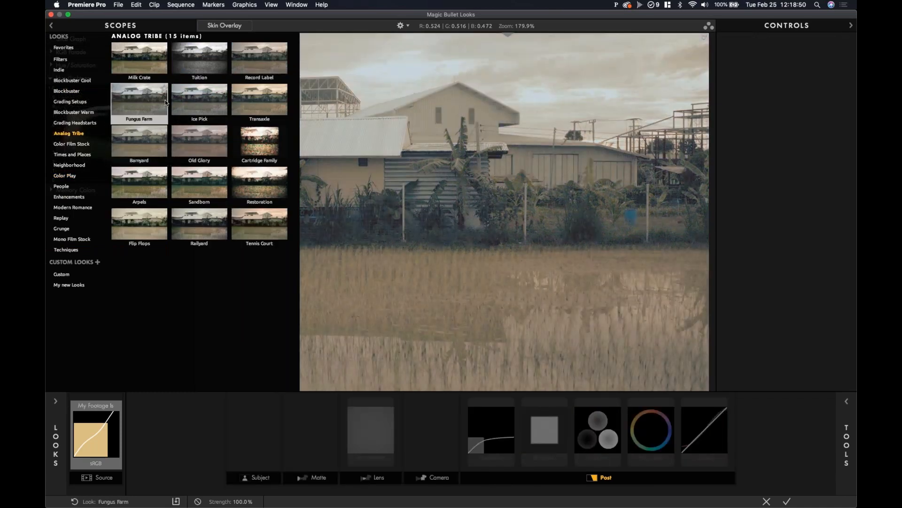
click(204, 107)
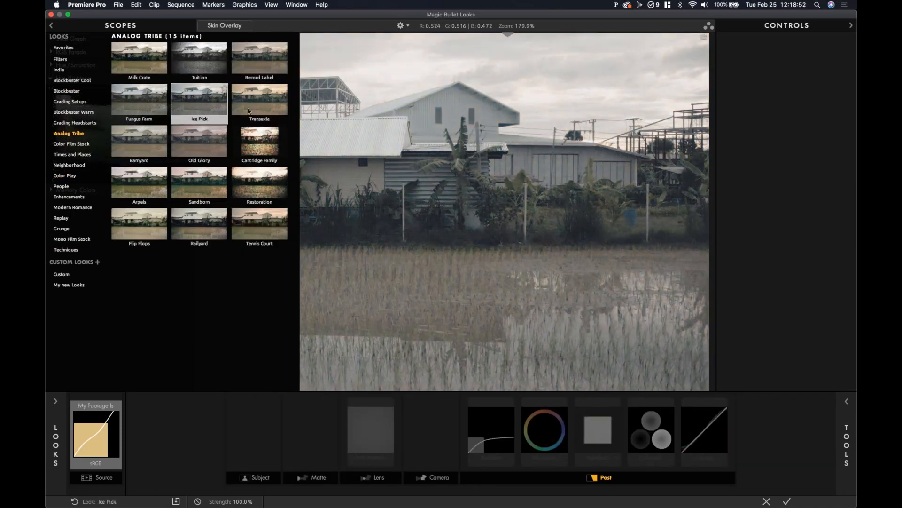
click(254, 108)
click(201, 143)
click(202, 187)
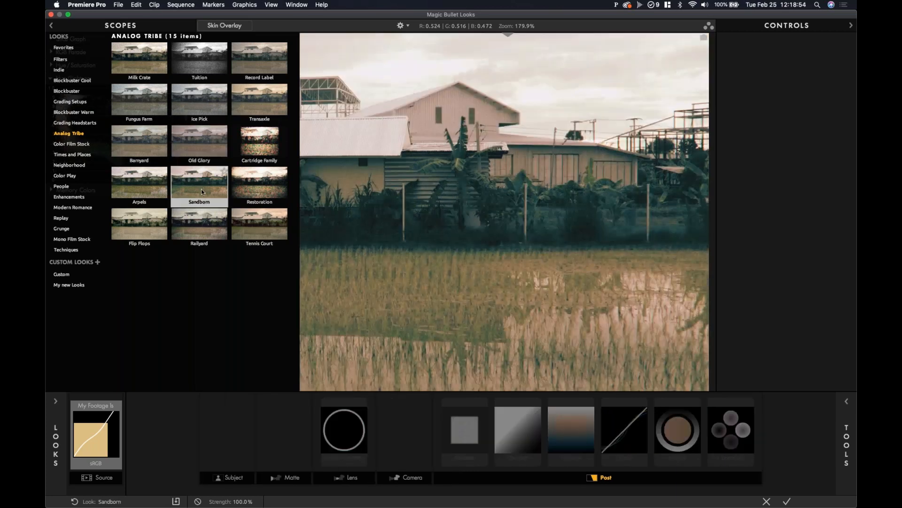
click(201, 218)
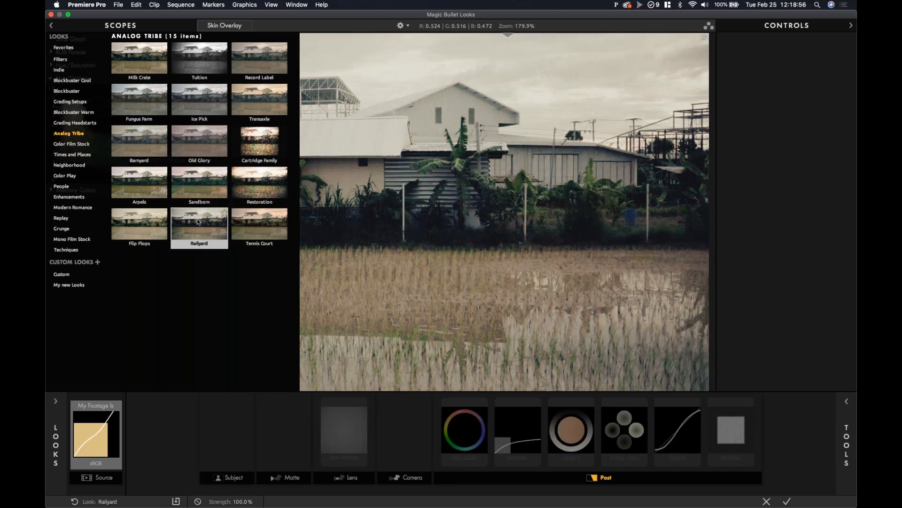
click(136, 227)
click(266, 230)
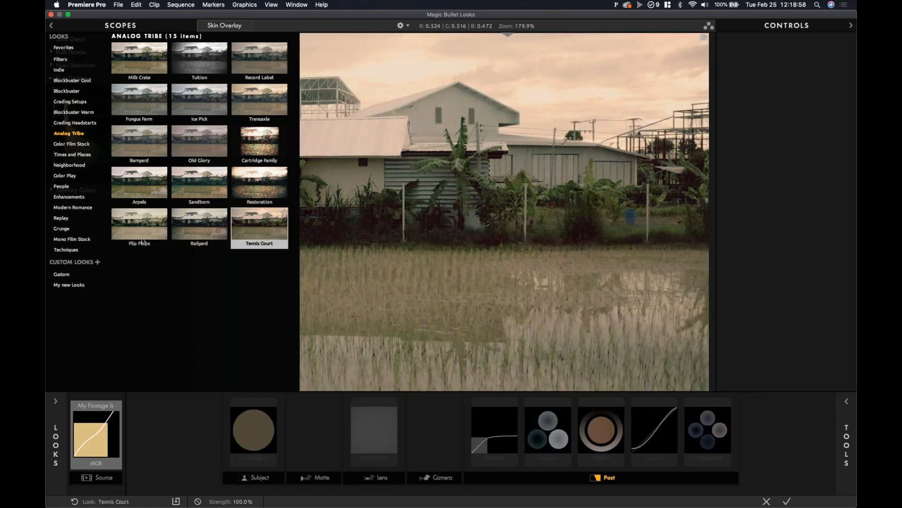
click(58, 123)
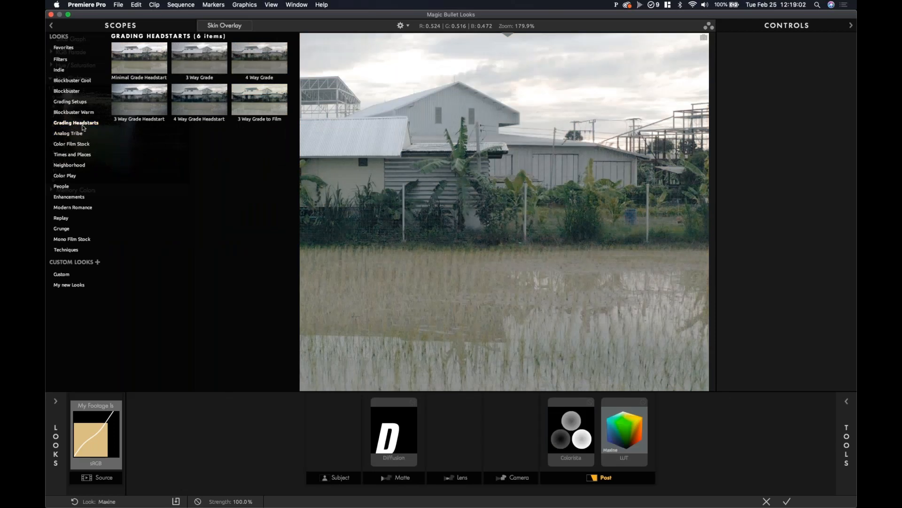
click(199, 100)
click(67, 123)
- Examine the settings of the Maxine look's Diffusion, Colorista and LUT tools
click(392, 426)
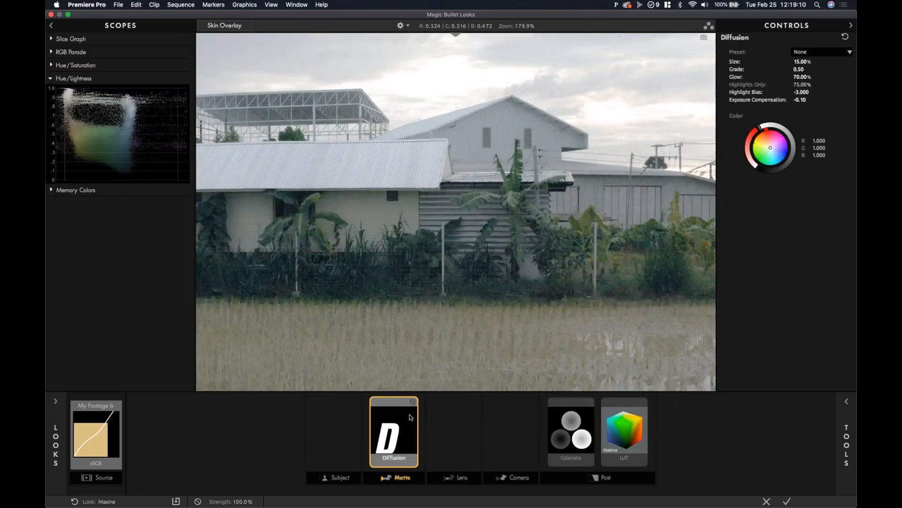
click(586, 436)
click(626, 436)
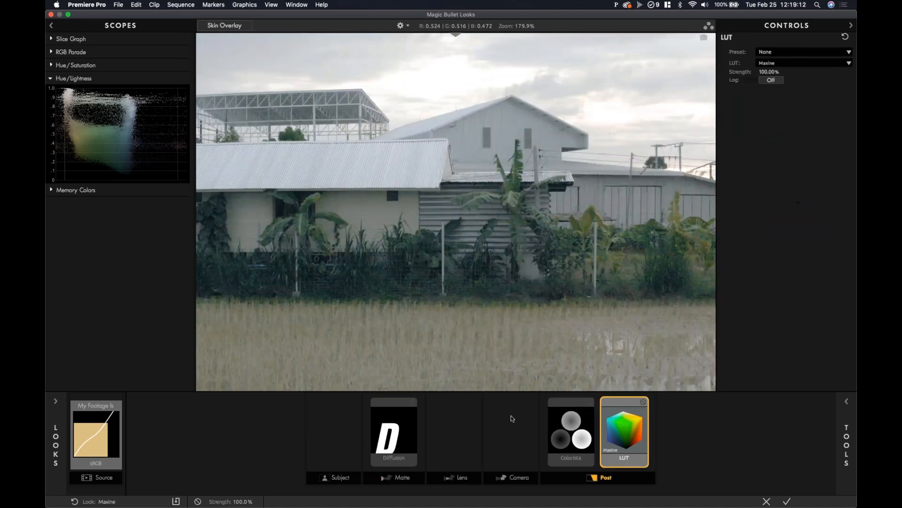
- Apply the Colorista Grading look from Grading Setups and open its Colorista tool settings
click(57, 404)
click(81, 102)
click(217, 59)
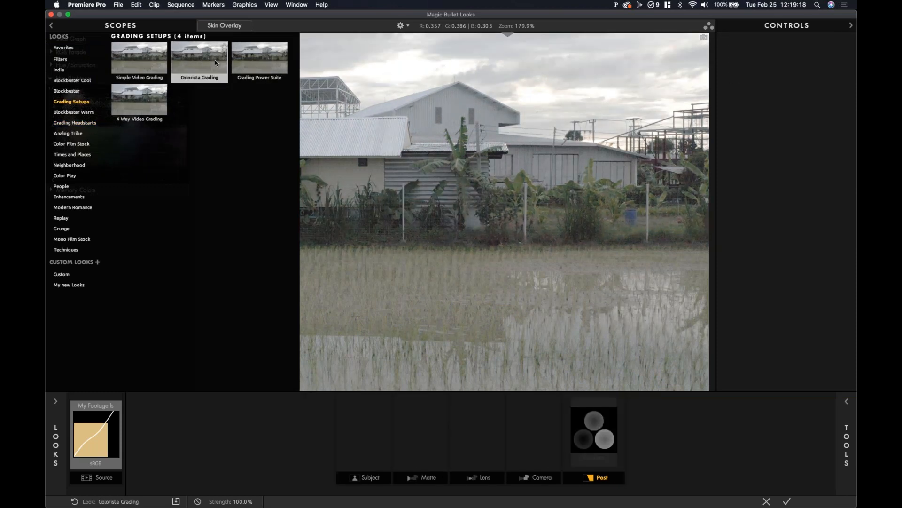
click(215, 60)
click(597, 446)
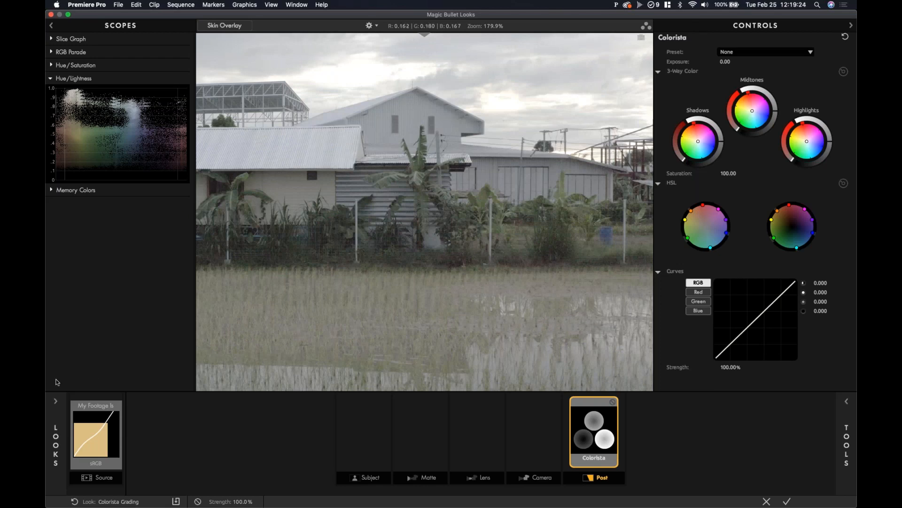
- Compare looks in Grading Setups and Grading Headstarts, including Simple Video Grading and 4 Way Grade, and apply the 3 Way Grade look
mouse_move(51, 393)
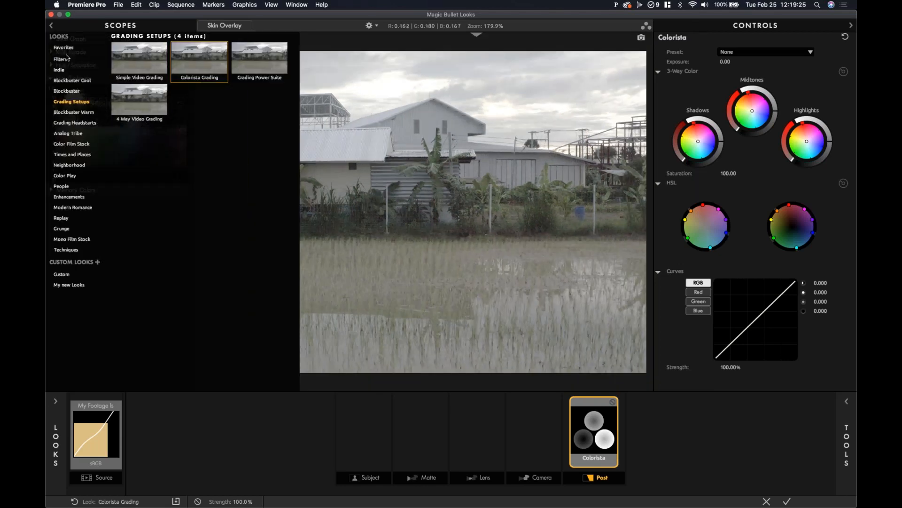
click(140, 99)
click(139, 61)
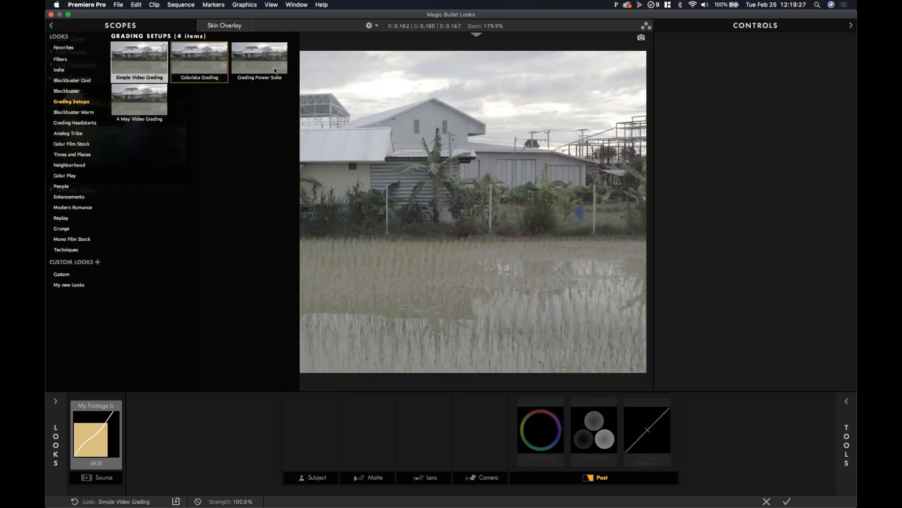
click(74, 123)
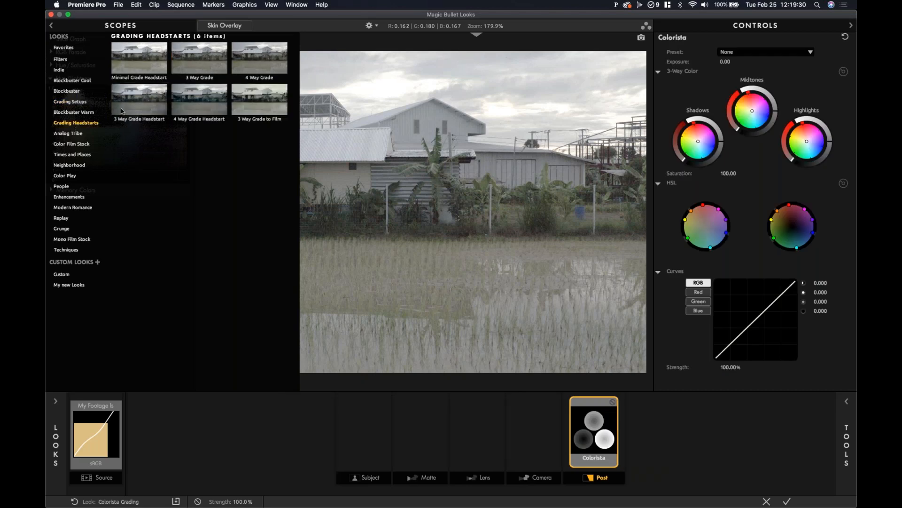
click(199, 101)
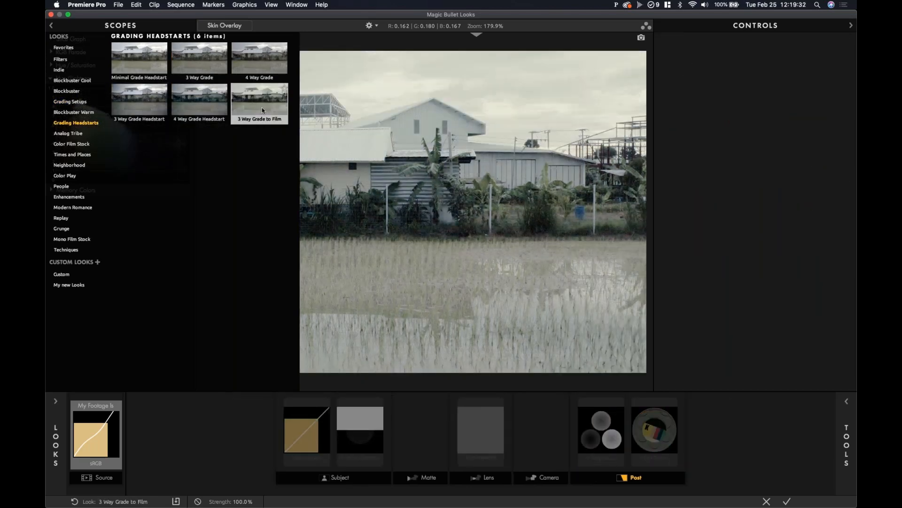
click(262, 64)
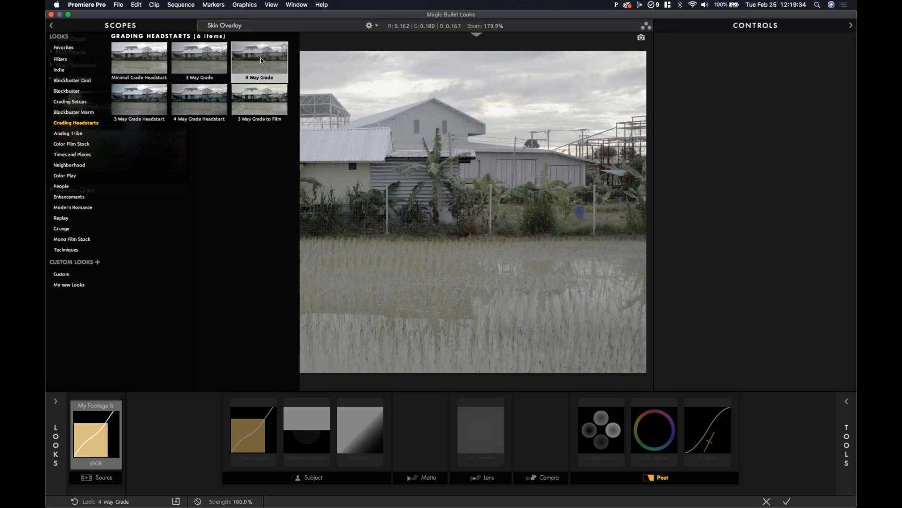
click(212, 63)
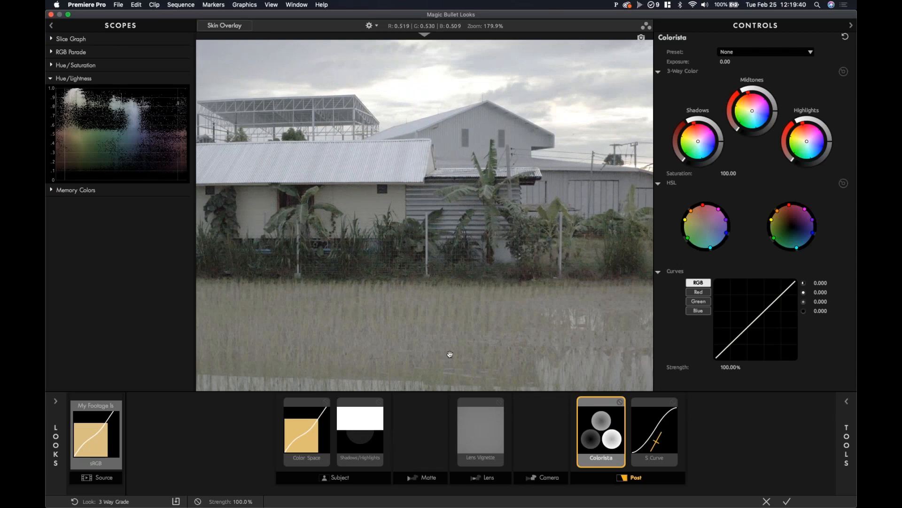
- Adjust the midpoint and brightness of the 3 Way Grade look's S Curve tool with the whole frame in view
scroll(522, 296, down, 5)
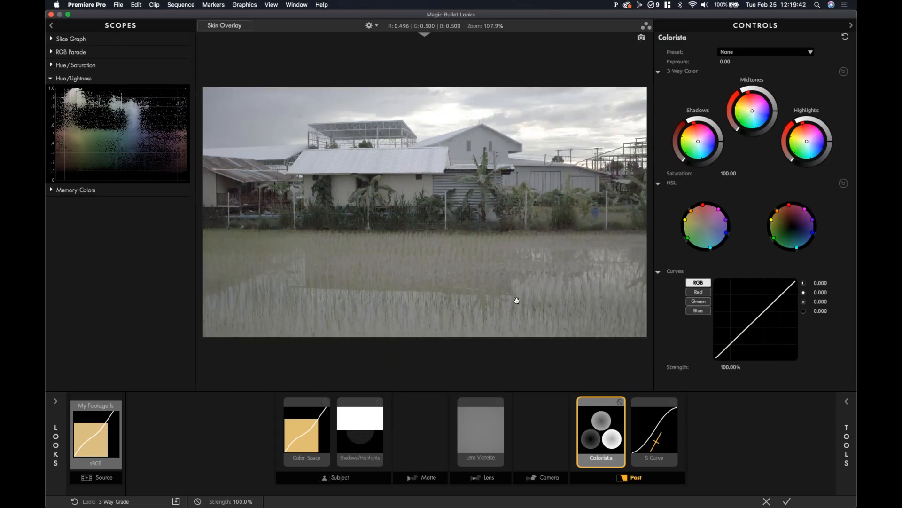
scroll(515, 298, down, 1)
click(675, 424)
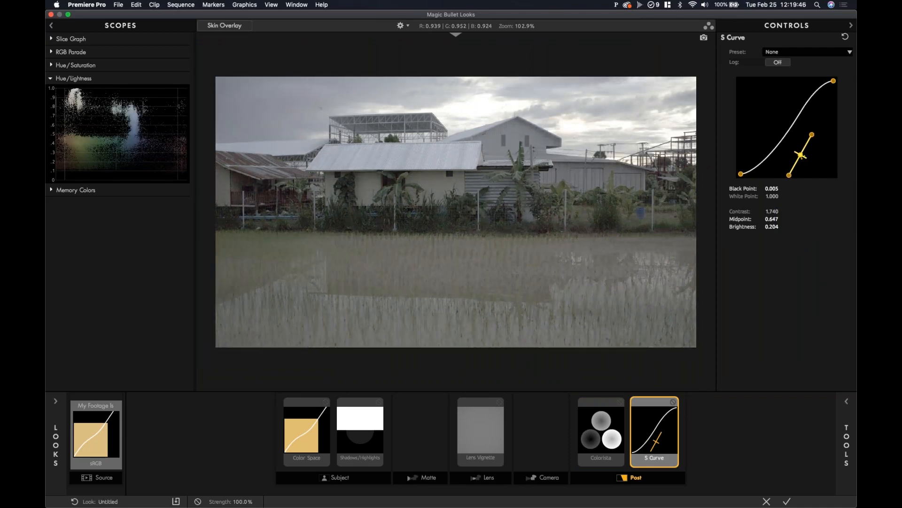
- Add a Matte Gradient over the sky and houses, running from about Y1 -83.0% to Y2 +40.0%
click(847, 403)
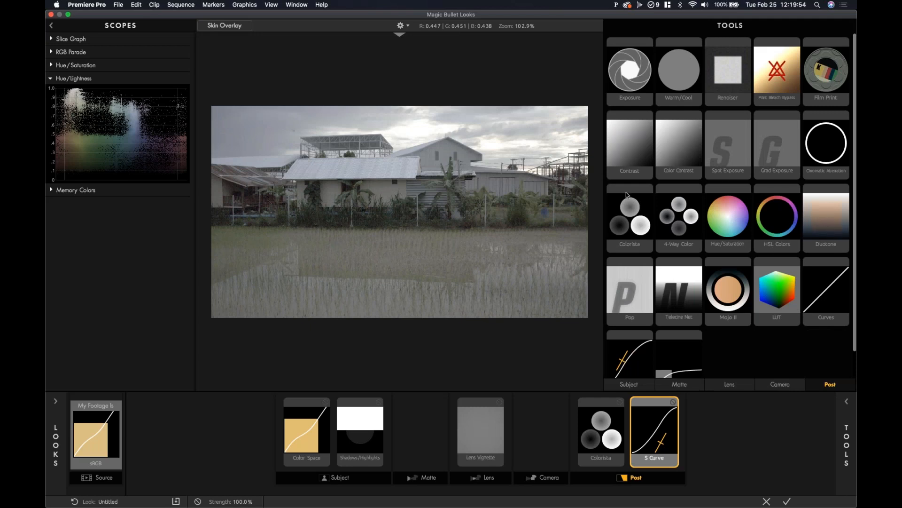
click(681, 385)
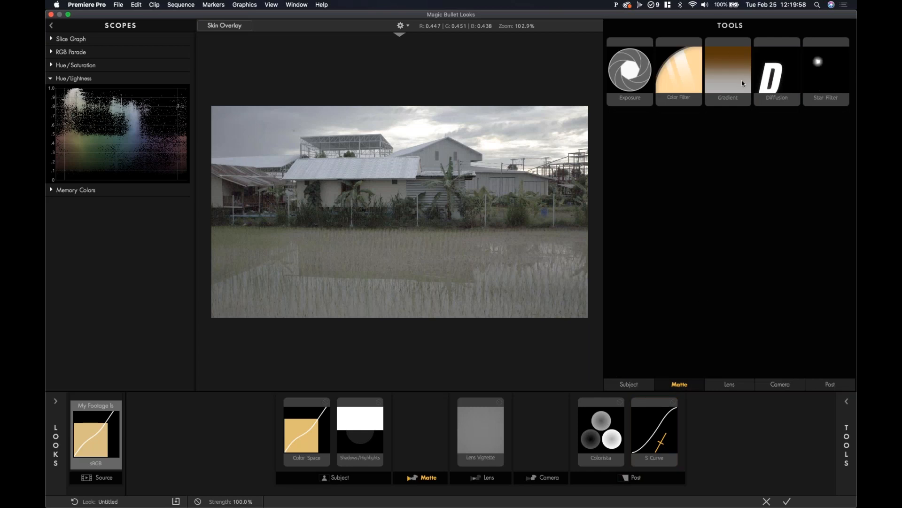
double_click(740, 83)
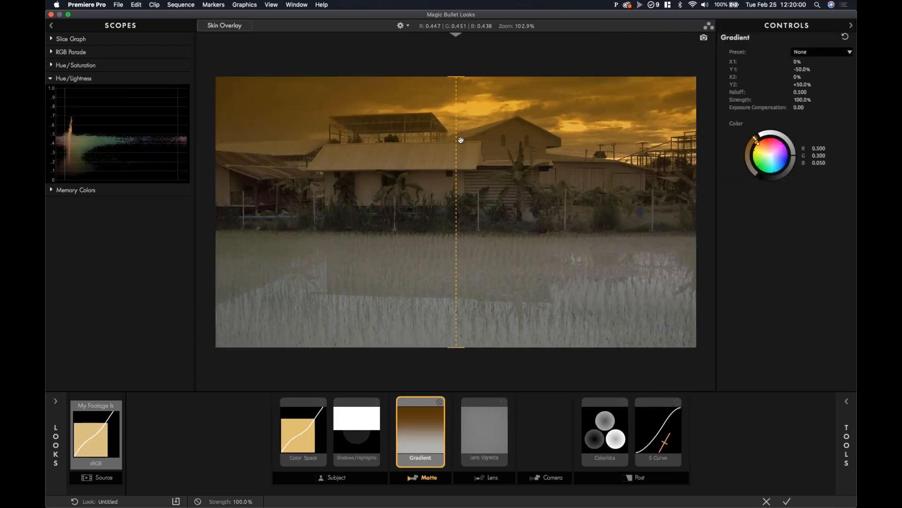
scroll(461, 141, down, 5)
drag(454, 141, 457, 73)
drag(457, 282, 457, 244)
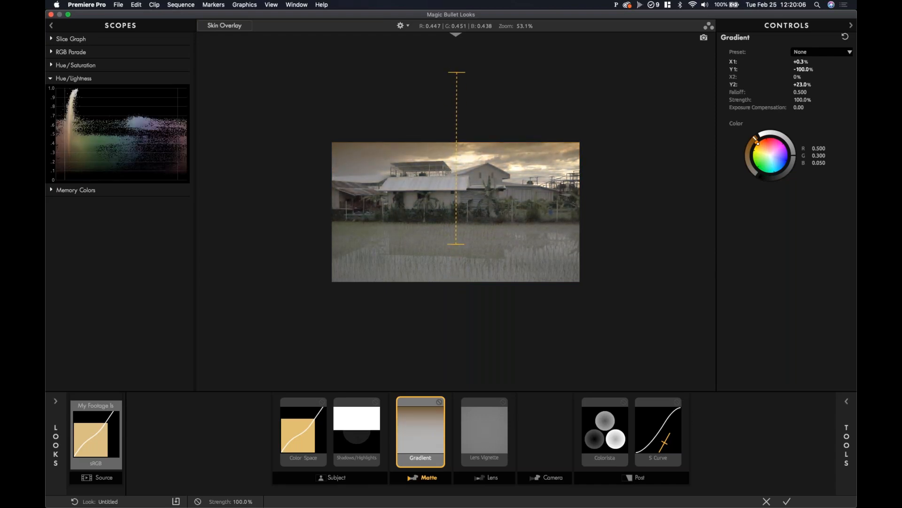
drag(455, 161, 453, 184)
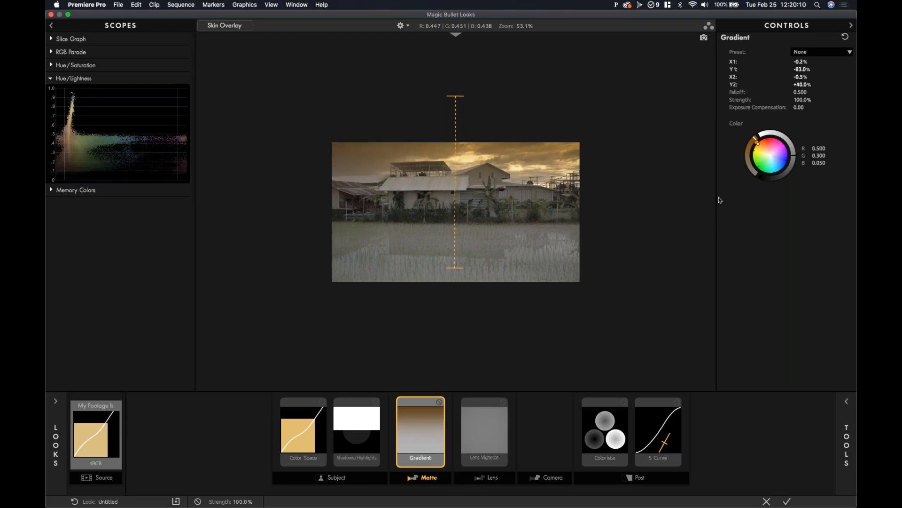
- Tint the gradient blue (about R 0.165, G 0.190, B 0.500), extend it to Y2 +100%, and set Strength 80% and Exposure Compensation +0.30
click(782, 161)
drag(454, 269, 455, 356)
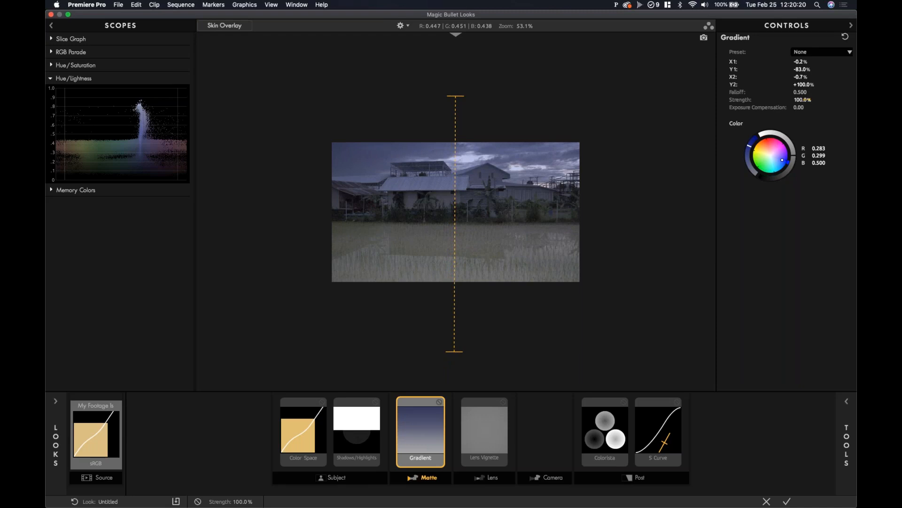
click(805, 100)
text(80)
key(Return)
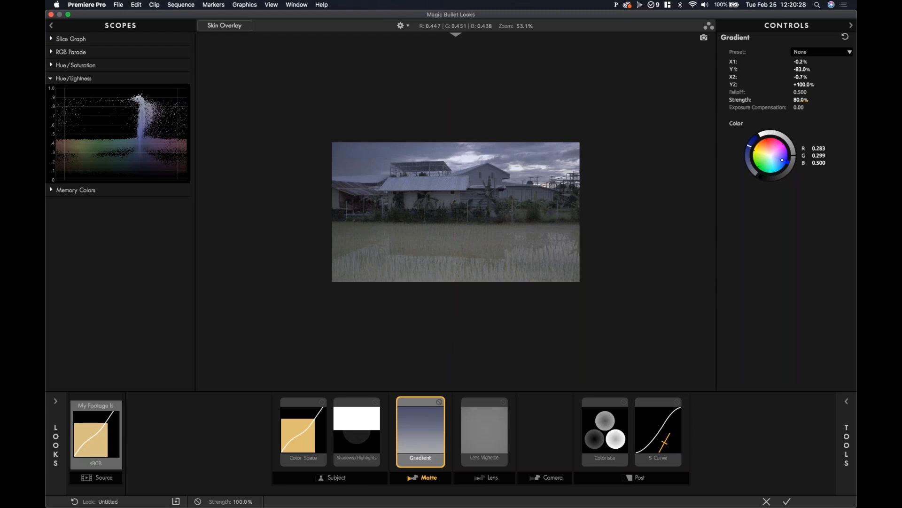
mouse_move(803, 108)
mouse_down()
mouse_move(821, 108)
mouse_move(795, 108)
mouse_move(806, 108)
mouse_up()
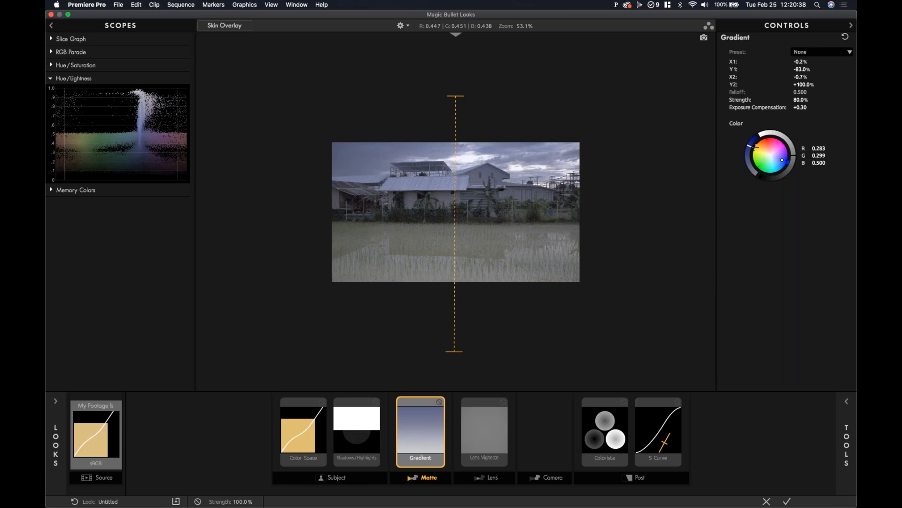
drag(751, 146, 751, 144)
- Reposition the blue gradient so it starts at about Y1 -93.6% and ends within the lower part of the frame
drag(455, 352, 457, 371)
drag(457, 234, 463, 260)
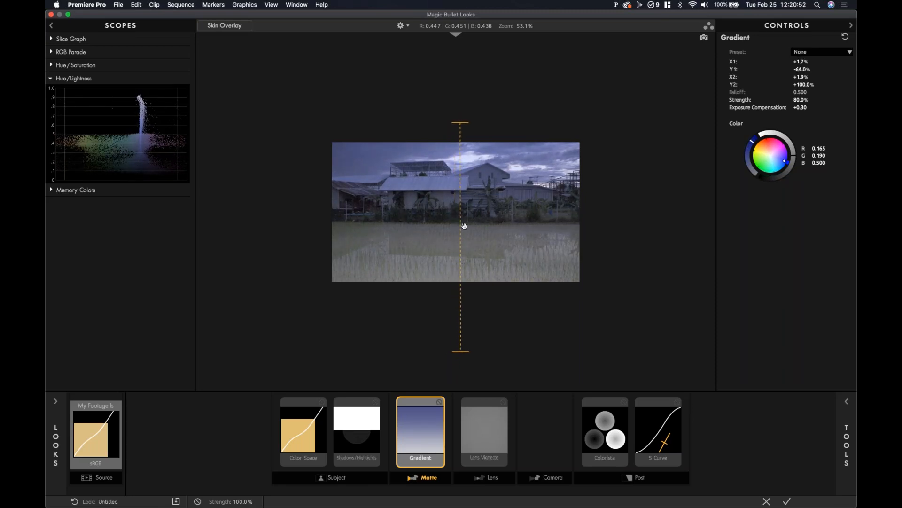
drag(461, 123, 462, 80)
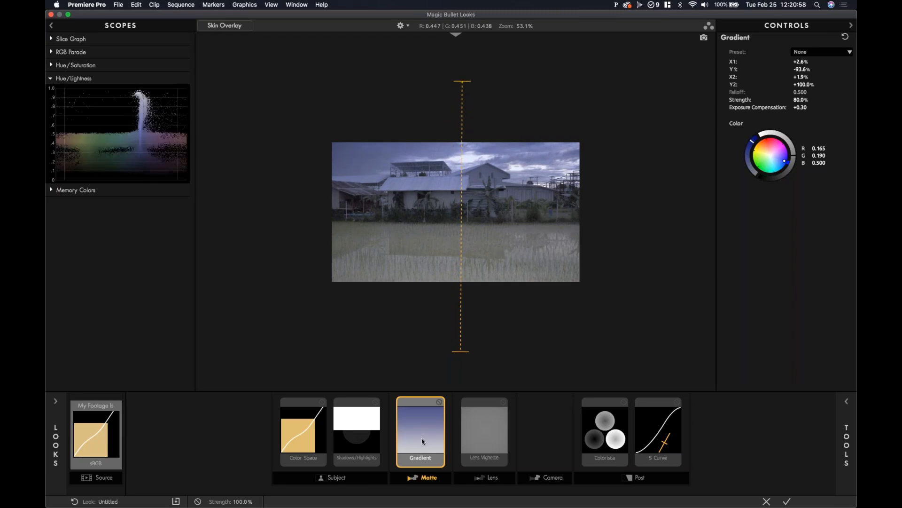
drag(462, 351, 461, 266)
- Add a second Matte Gradient and flip it over the rice field, from Y1 +100% up to about Y2 -50.3%
click(847, 401)
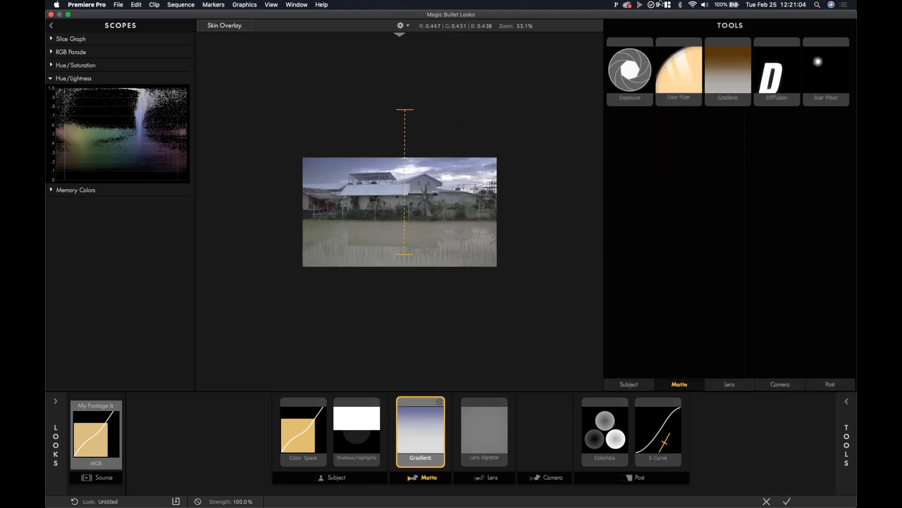
drag(732, 60, 468, 189)
drag(455, 141, 456, 352)
drag(461, 293, 460, 145)
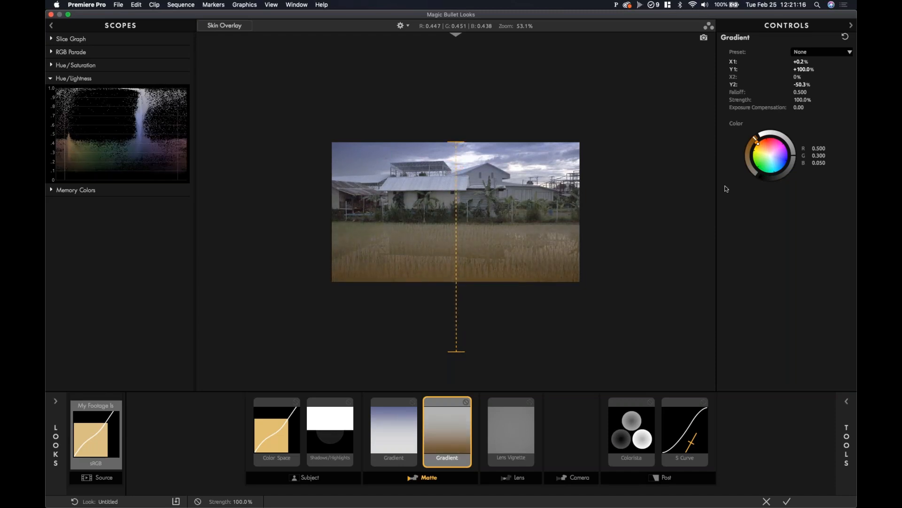
- Tint the second gradient muted green (about R 0.343, G 0.500, B 0.404) and shift its ends to about Y1 +88.8% and Y2 -56.3%
click(765, 170)
drag(764, 171, 763, 172)
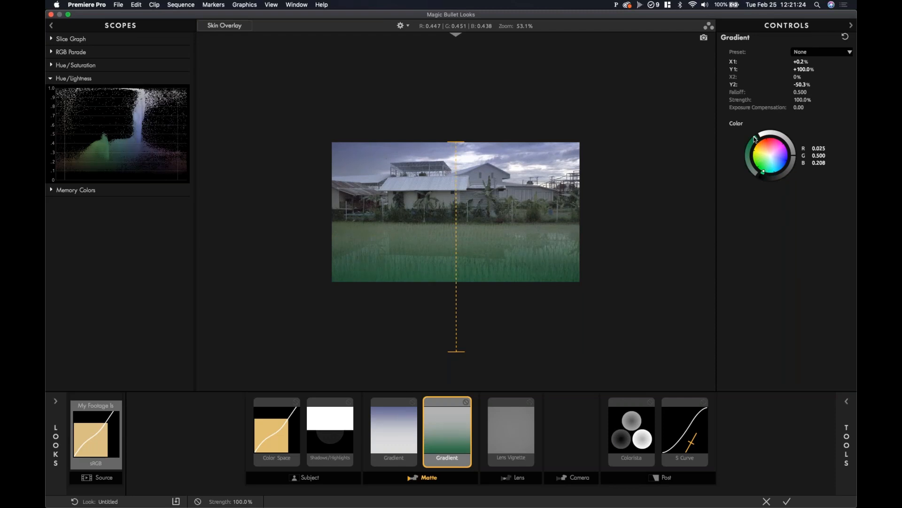
mouse_move(755, 138)
mouse_down()
mouse_move(748, 149)
mouse_move(756, 138)
mouse_up()
mouse_move(461, 141)
mouse_down()
mouse_move(460, 112)
mouse_move(459, 133)
mouse_up()
drag(457, 352, 458, 336)
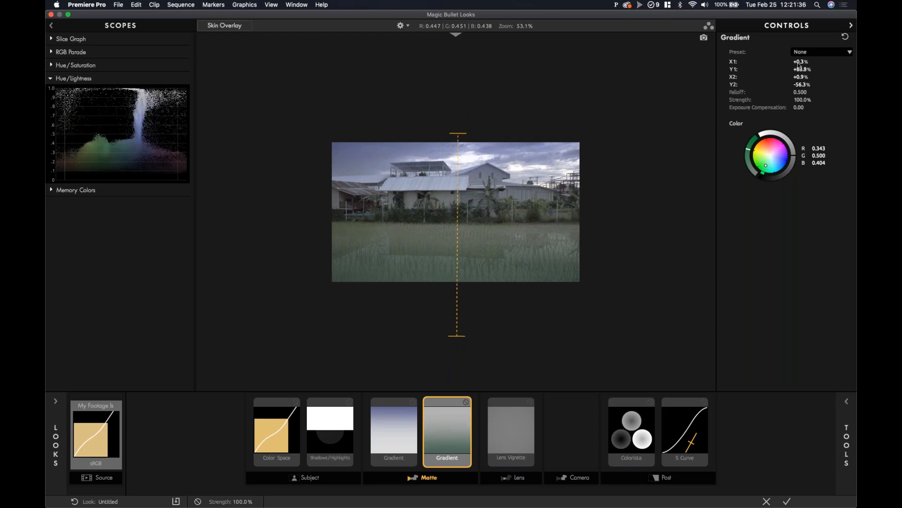
- Try the green gradient at 80% Strength, then set Strength to 60% and Exposure Compensation to +0.20
click(797, 100)
text(80)
key(Return)
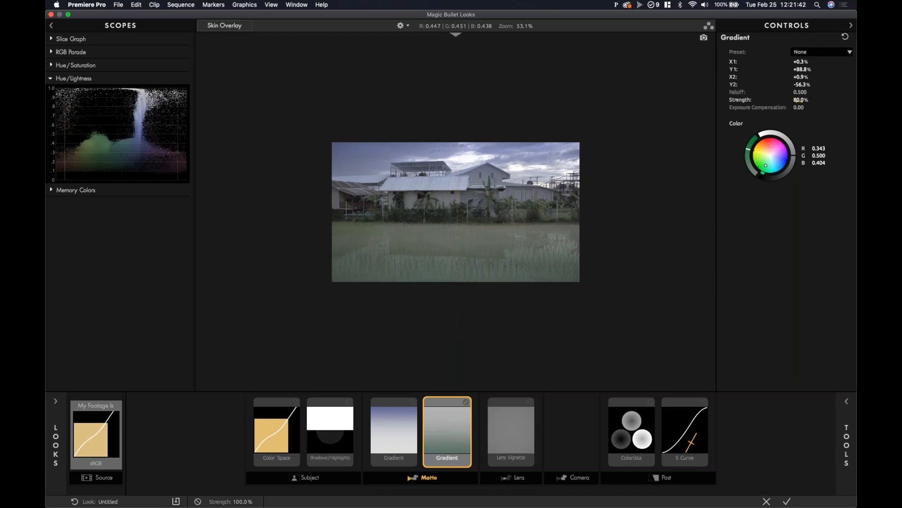
click(798, 100)
text(60)
key(Return)
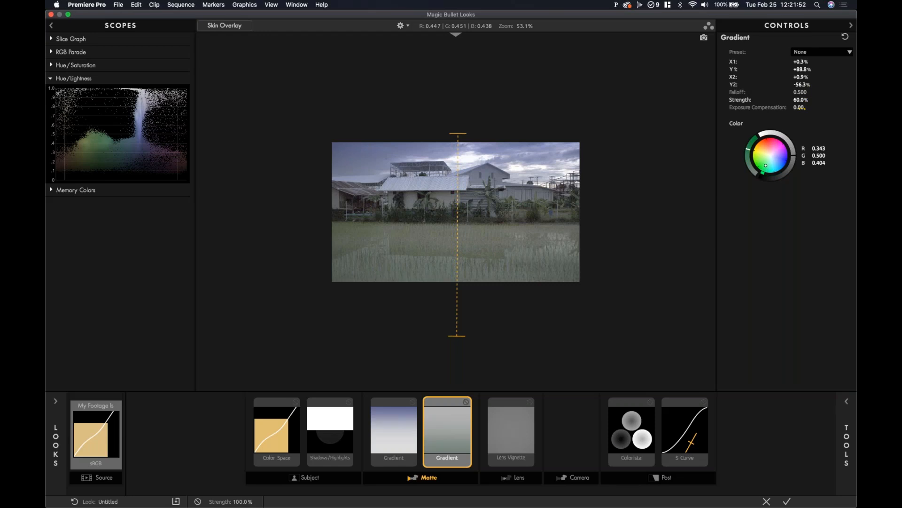
drag(802, 108, 811, 107)
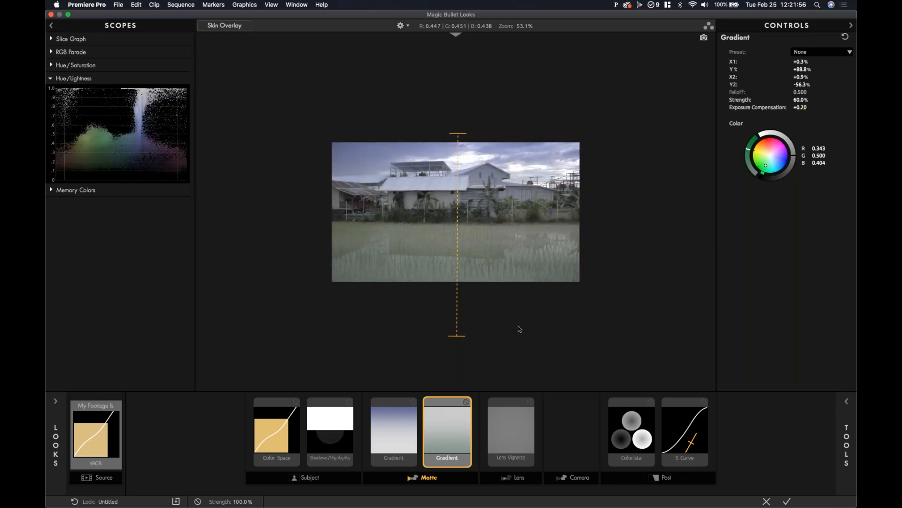
- Reposition the green gradient to about Y1 +91.8% and Y2 -31.0% and darken its color to about R 0.181, G 0.263, B 0.212
drag(461, 133, 461, 109)
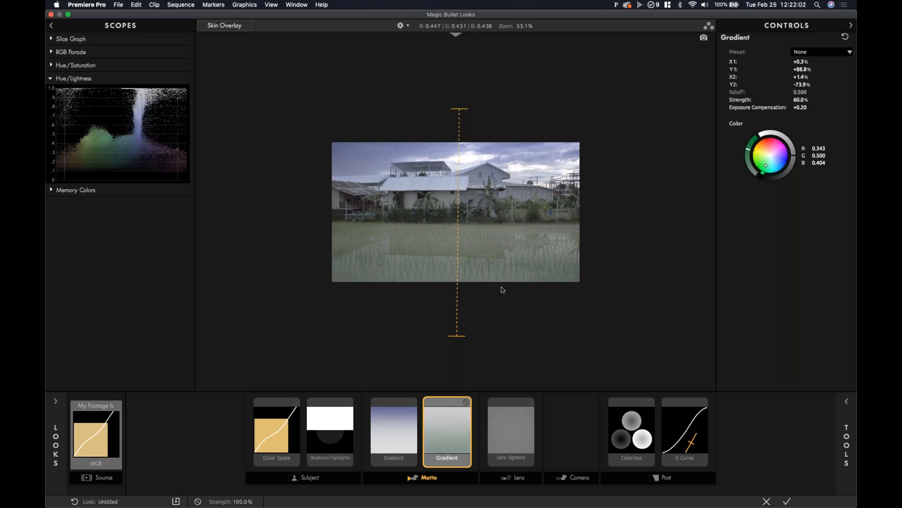
scroll(471, 241, up, 3)
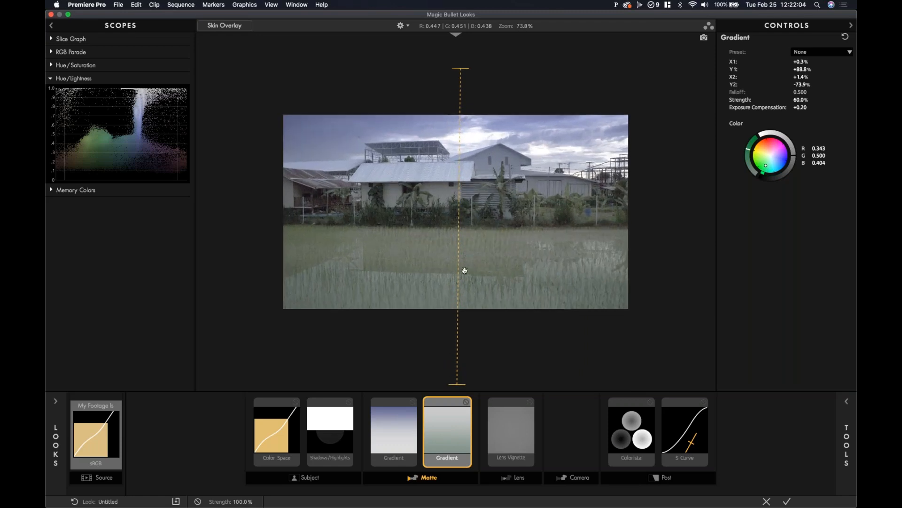
mouse_move(456, 384)
mouse_down()
mouse_move(457, 362)
mouse_move(457, 390)
mouse_up()
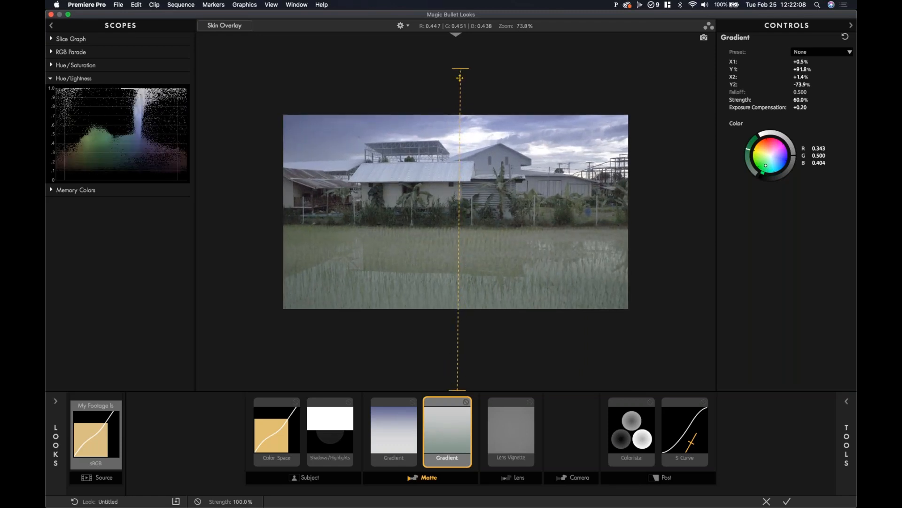
drag(460, 69, 459, 151)
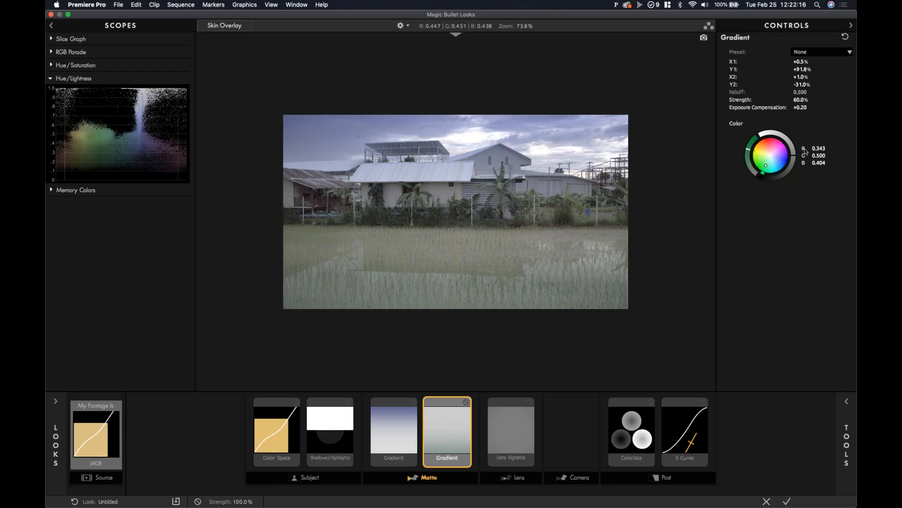
drag(794, 155, 784, 173)
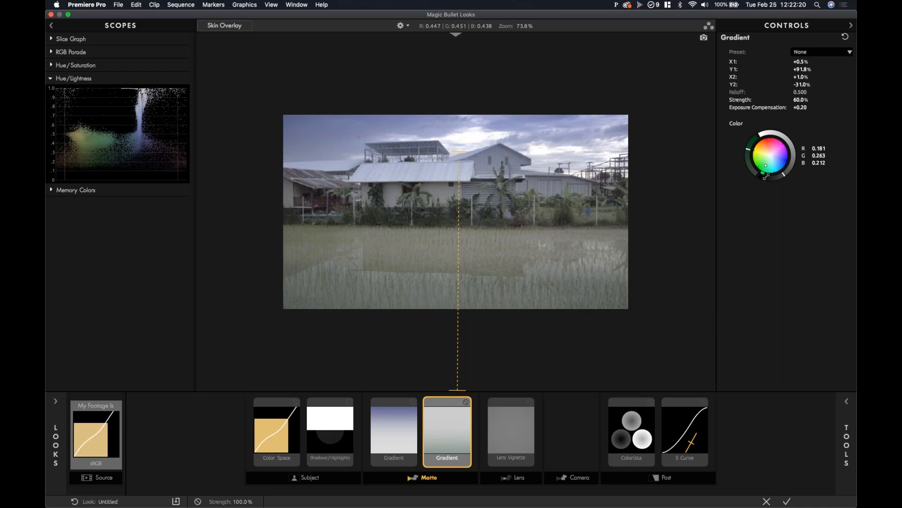
- Widen the Lens Vignette to an Aspect of about 1.665 and turn on Anamorphic
scroll(521, 227, down, 3)
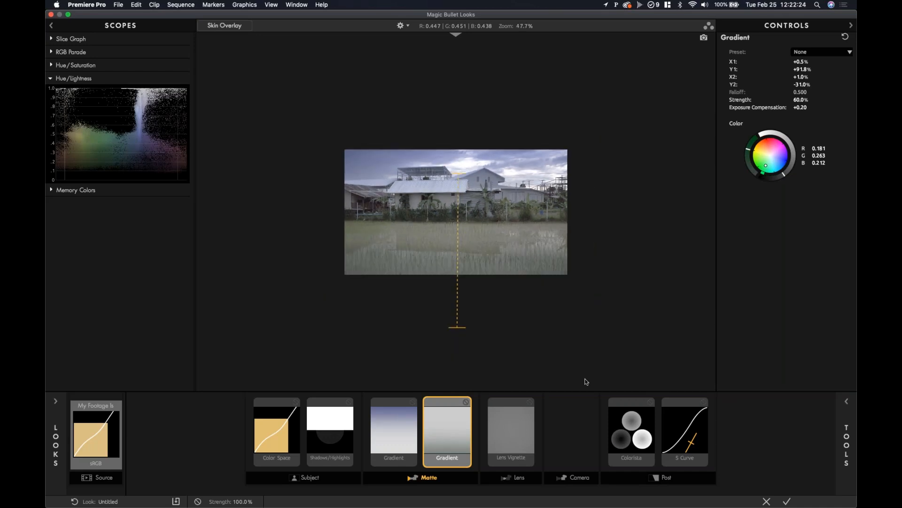
click(519, 411)
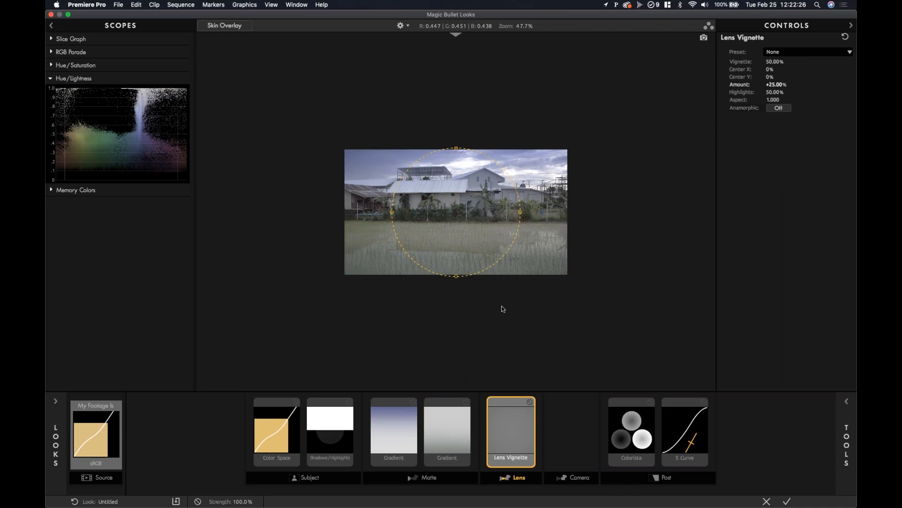
drag(522, 212, 564, 212)
click(780, 108)
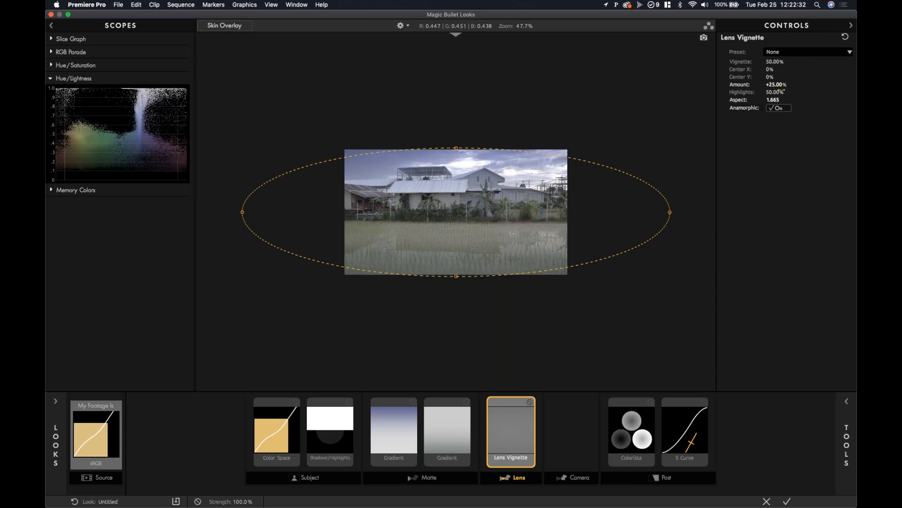
- Set the Lens Vignette's Amount to +30%
mouse_move(779, 86)
mouse_down()
mouse_move(791, 86)
mouse_move(780, 86)
mouse_up()
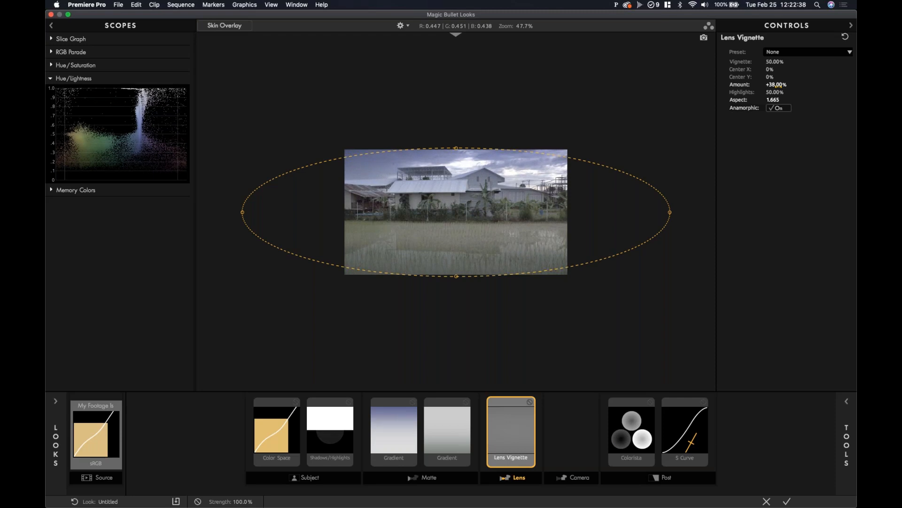
click(779, 85)
text(3)
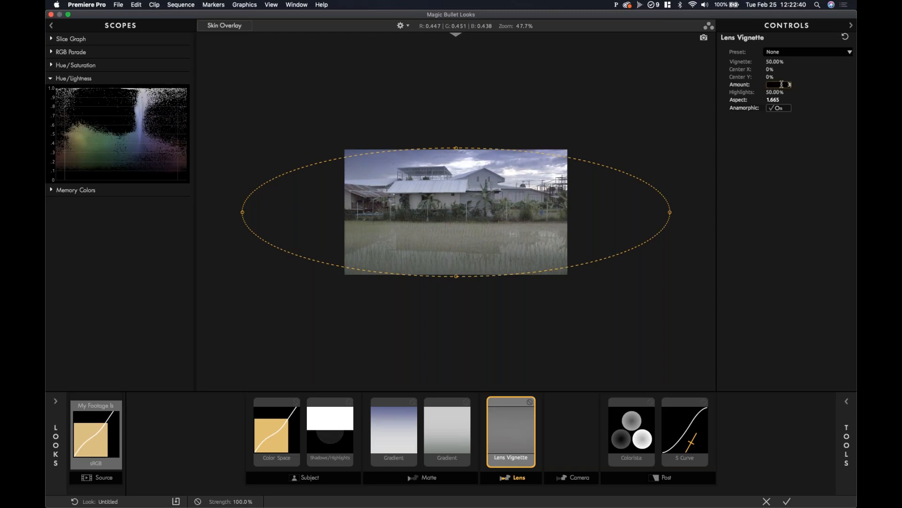
key(Return)
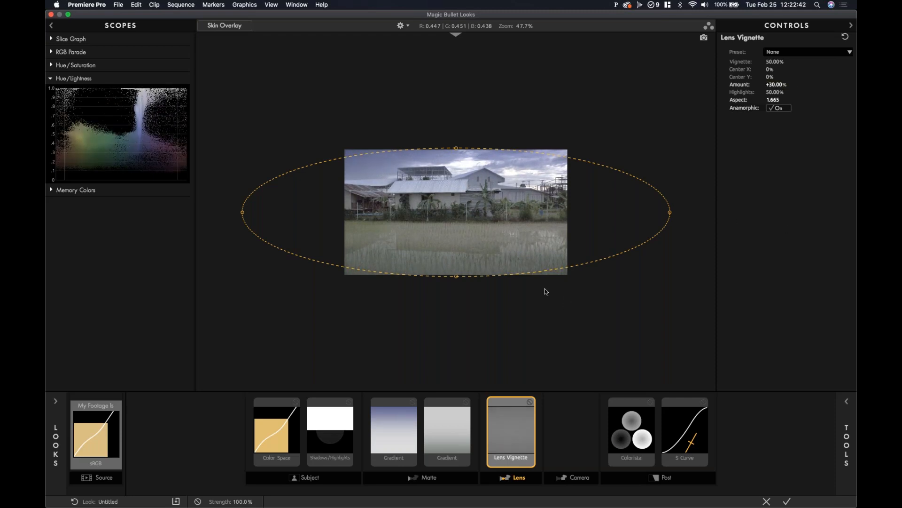
- Reshape the S Curve to about Contrast 3.293, Midpoint 0.628 and Brightness 0.384, comparing Log on and leaving it off
click(691, 431)
drag(799, 153, 807, 134)
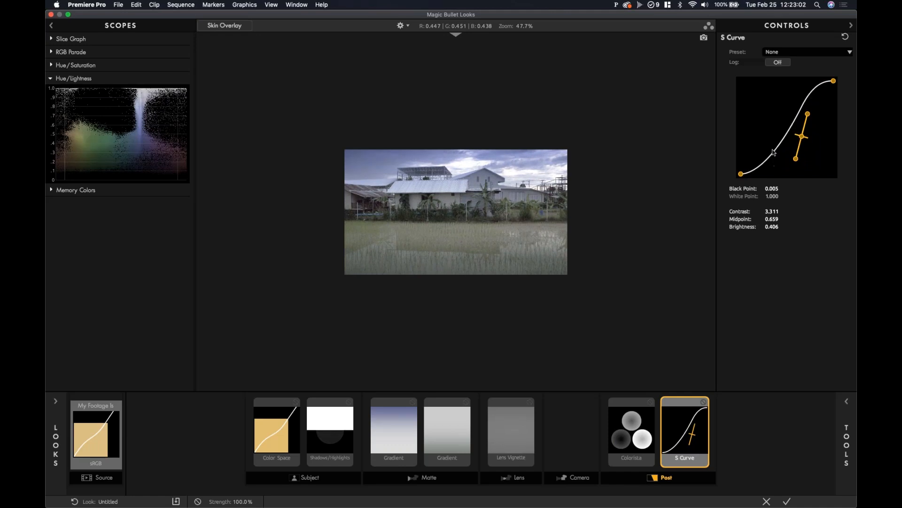
drag(803, 137, 810, 135)
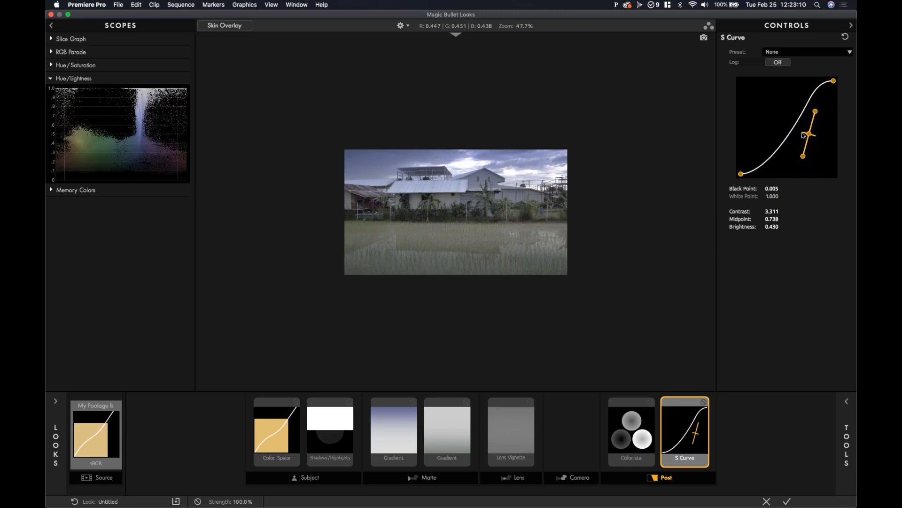
drag(810, 136, 802, 133)
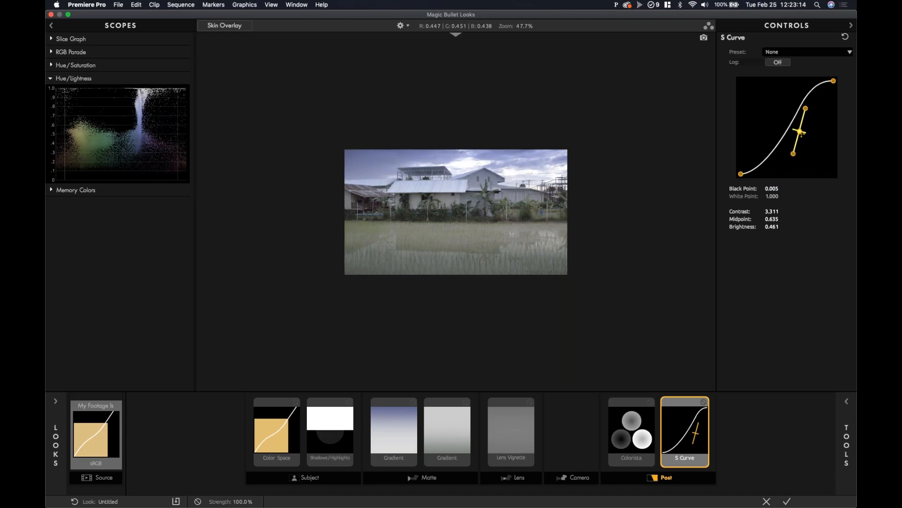
click(781, 63)
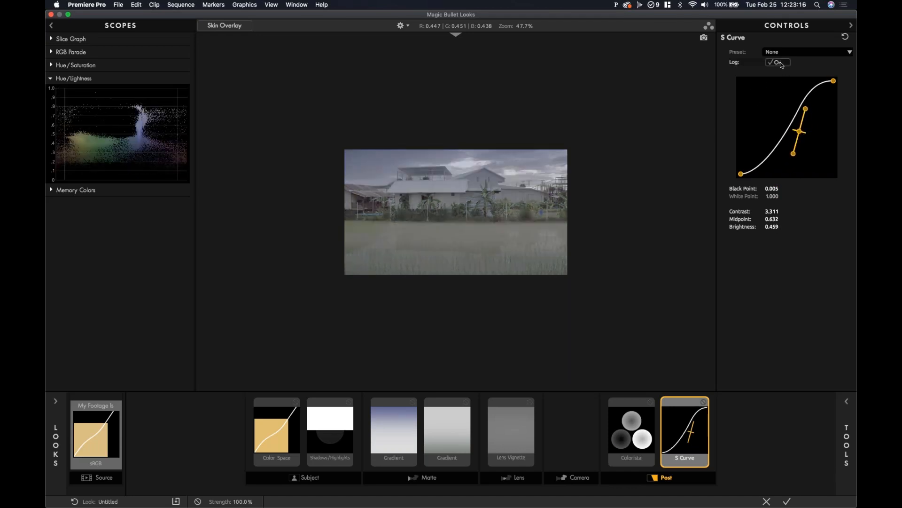
click(780, 62)
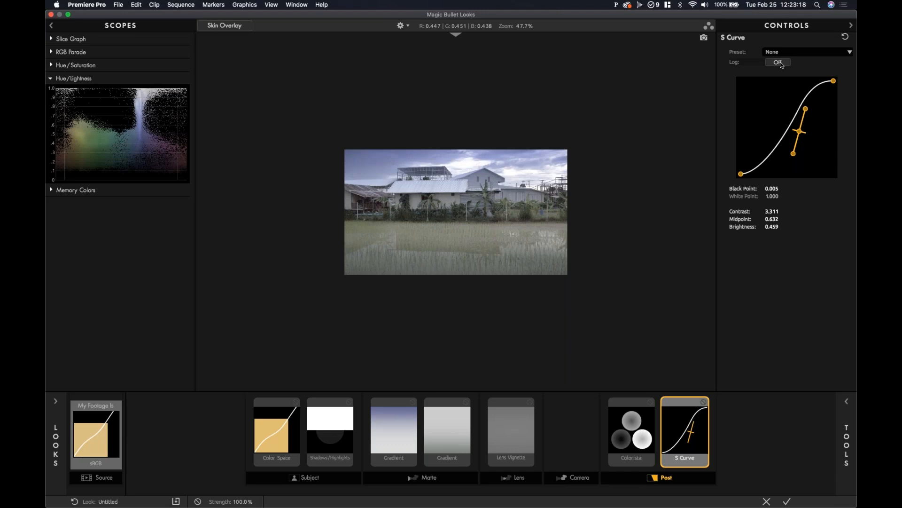
mouse_move(799, 133)
mouse_down()
mouse_move(819, 138)
mouse_move(805, 141)
mouse_up()
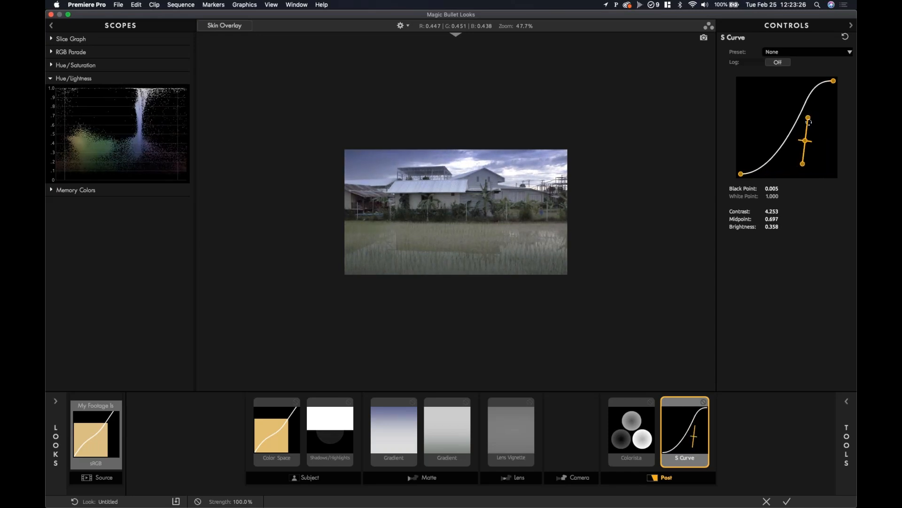
drag(805, 140, 806, 115)
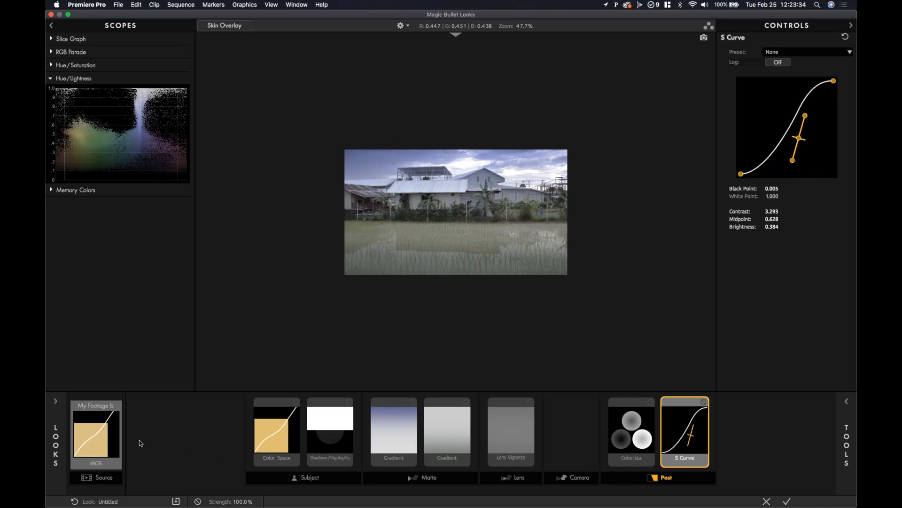
- Set the source footage's Exposure to +0.10 and Contrast to -3.00
click(109, 443)
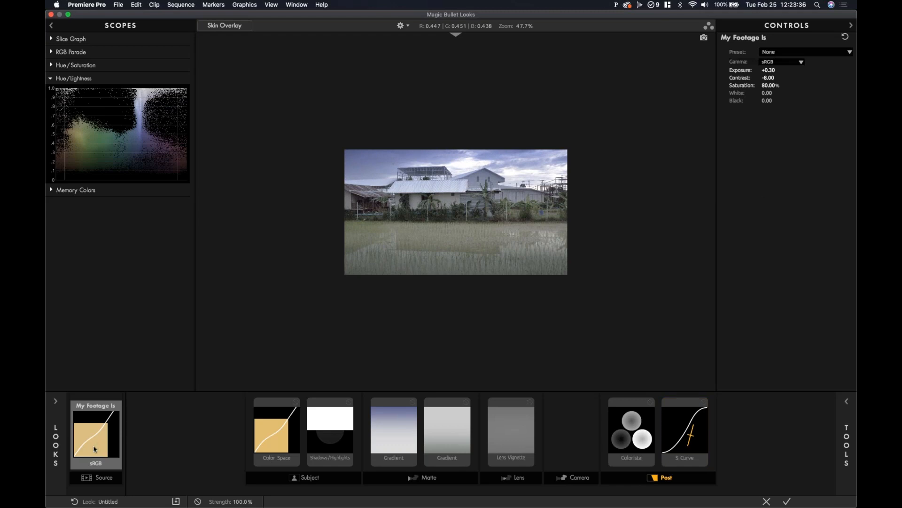
mouse_move(772, 70)
mouse_down()
mouse_move(780, 69)
mouse_move(772, 70)
mouse_up()
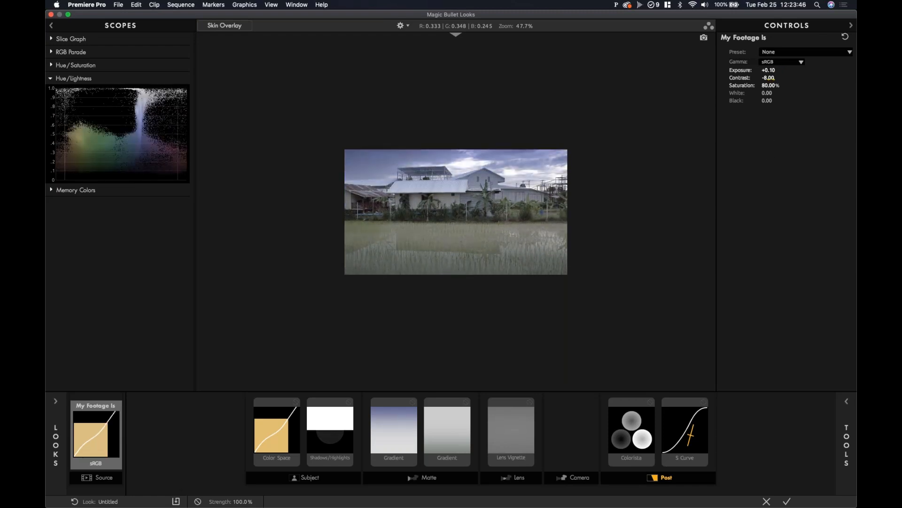
drag(772, 79, 773, 78)
click(771, 78)
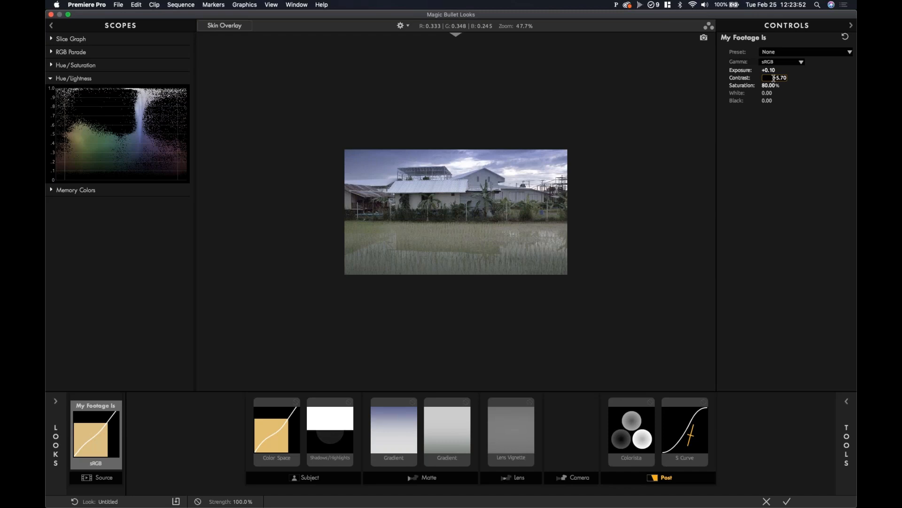
double_click(781, 78)
text(-3)
key(Return)
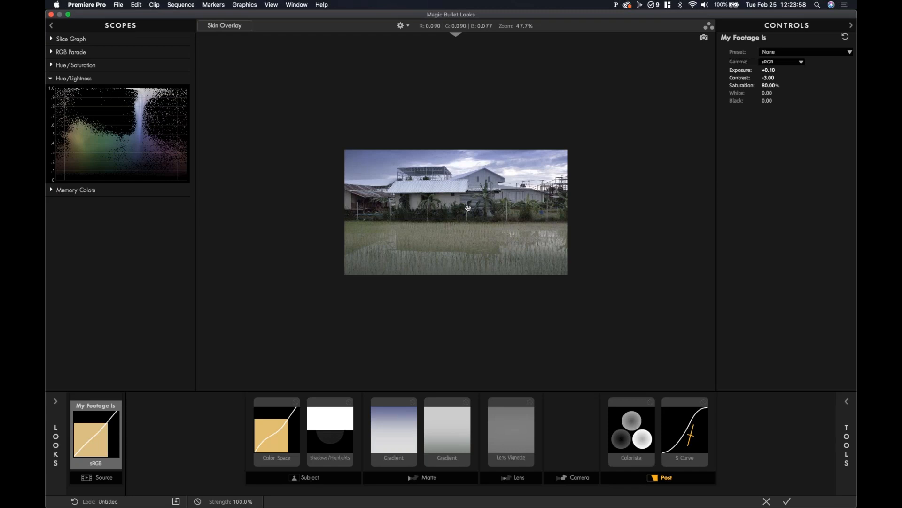
- Inspect the graded frame up close, accept the look and collapse the second Looks effect's settings
scroll(466, 214, up, 2)
scroll(464, 217, up, 1)
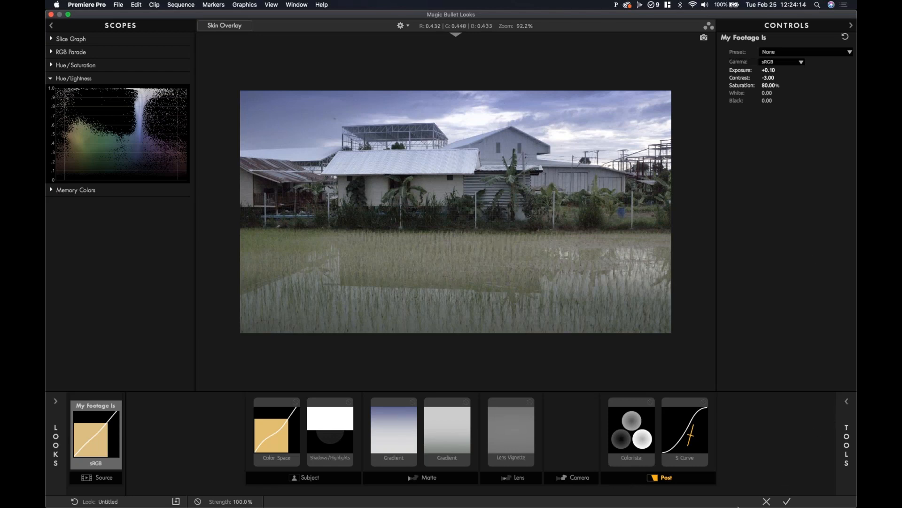
click(787, 502)
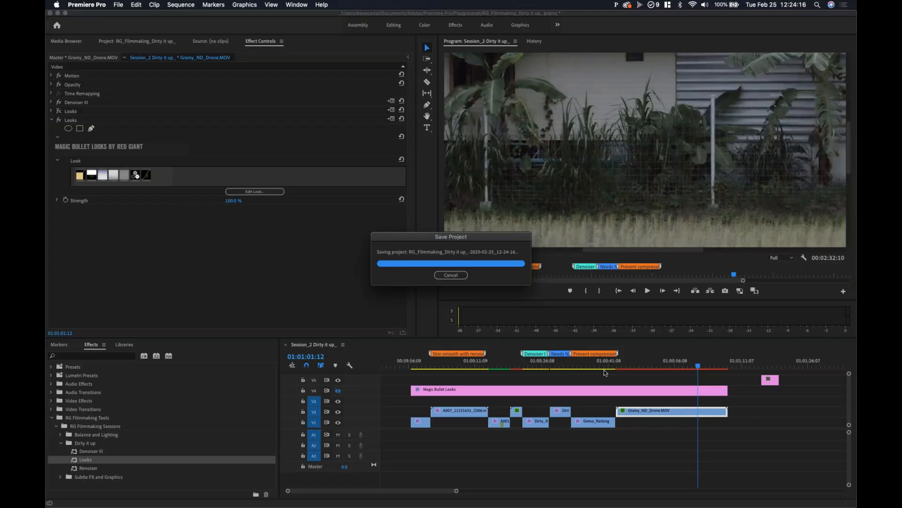
click(52, 120)
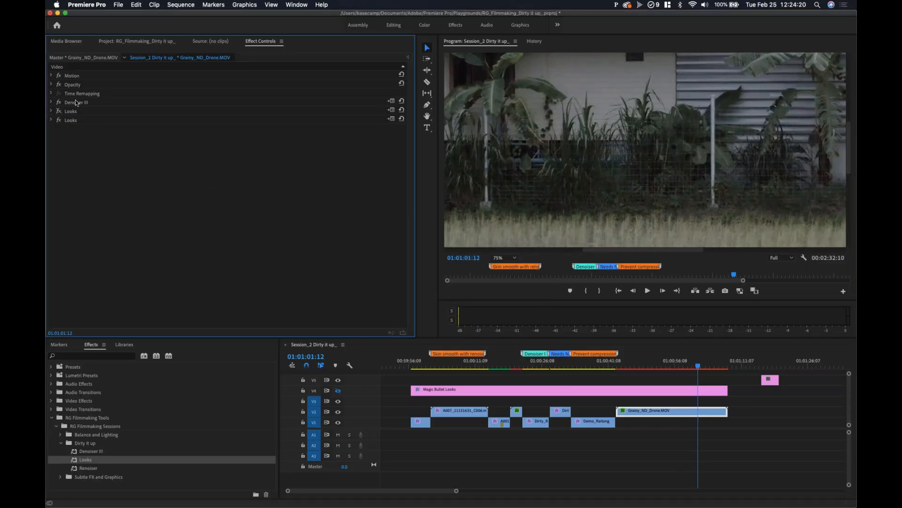
- Review the clip's Denoiser III and Looks effects, fit the whole frame in view and check it around 01:00:52:06
click(77, 103)
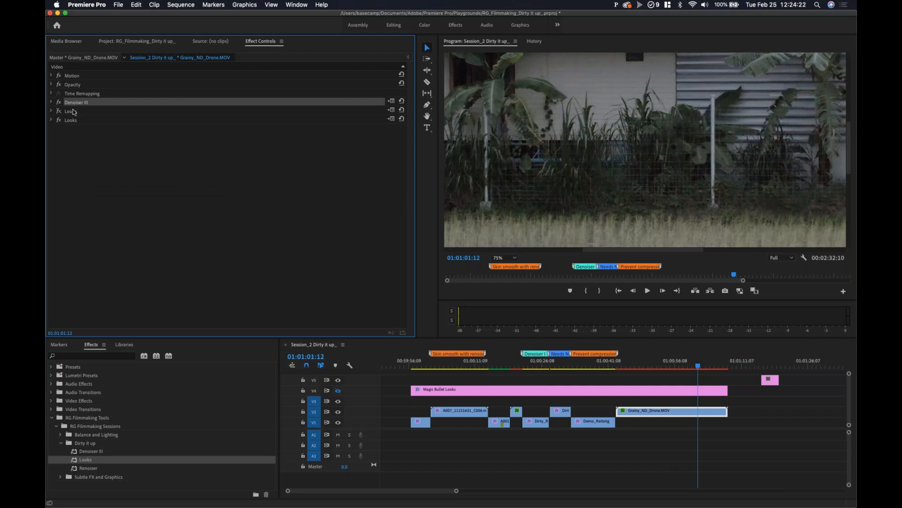
click(74, 121)
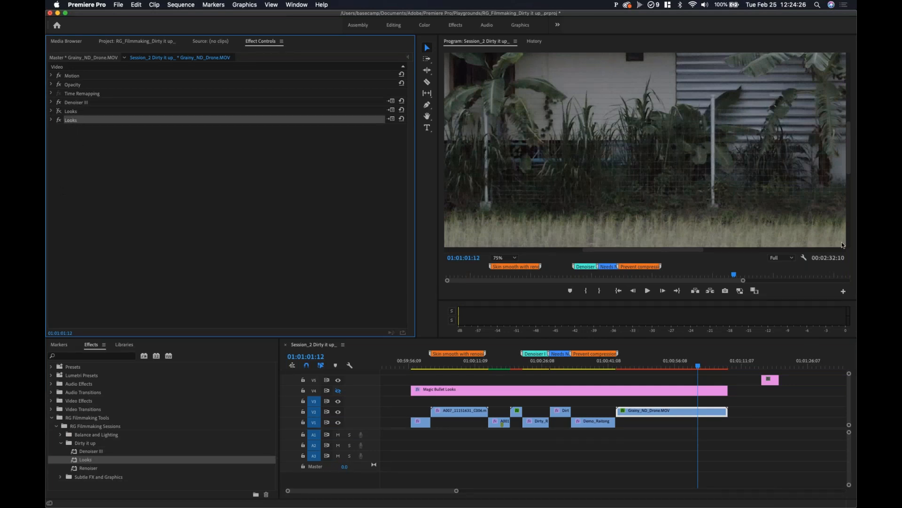
click(707, 220)
key(shift+z)
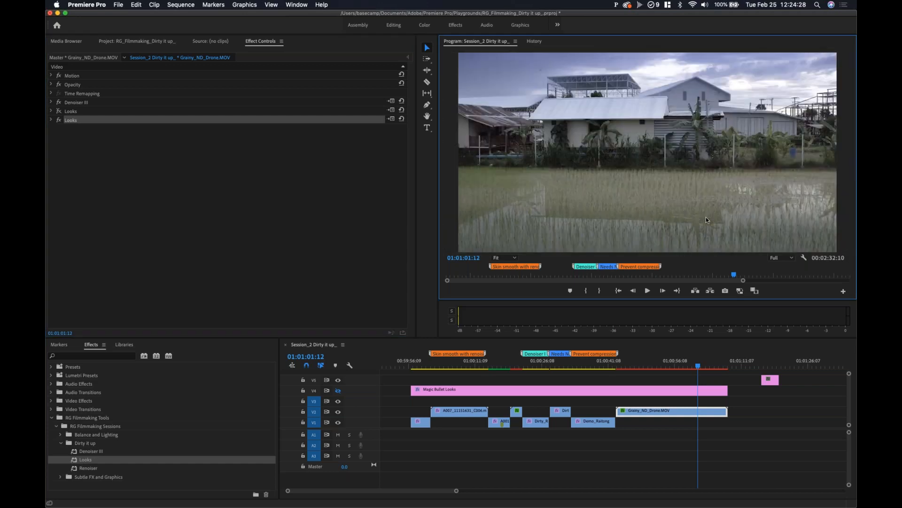
click(656, 362)
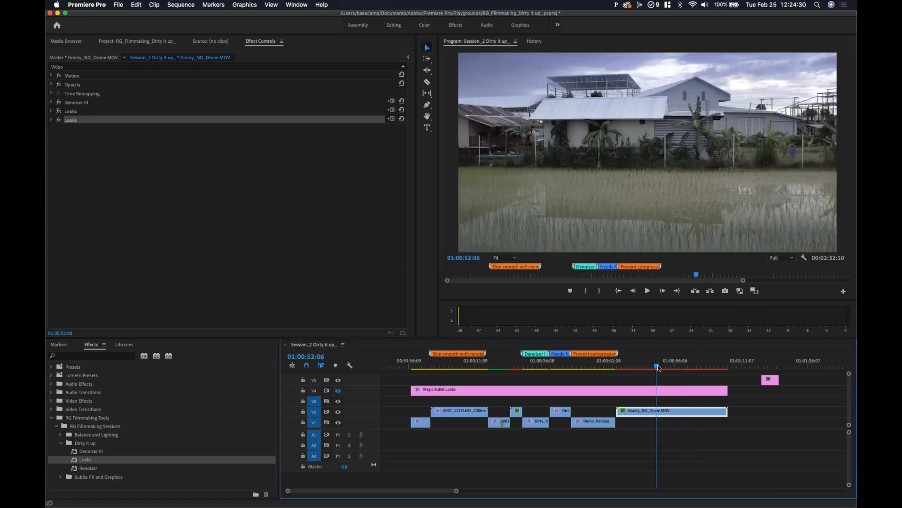
- Add the Renoiser effect after Looks on the drone clip and set its Grain Preset to Image Vitamins
click(74, 147)
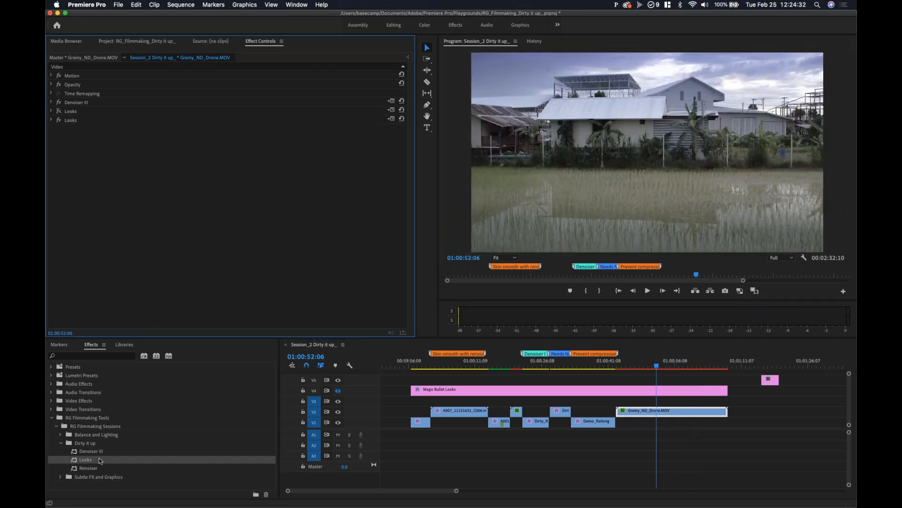
drag(78, 468, 110, 199)
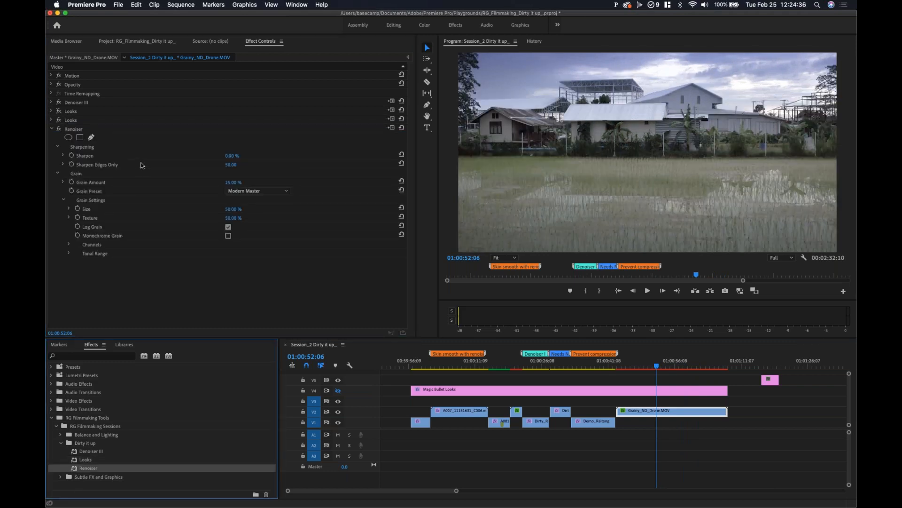
click(271, 192)
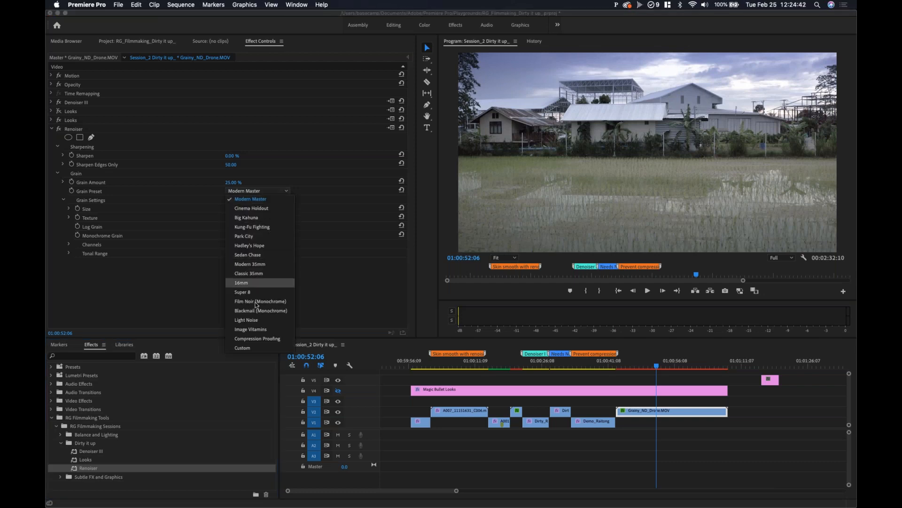
click(258, 331)
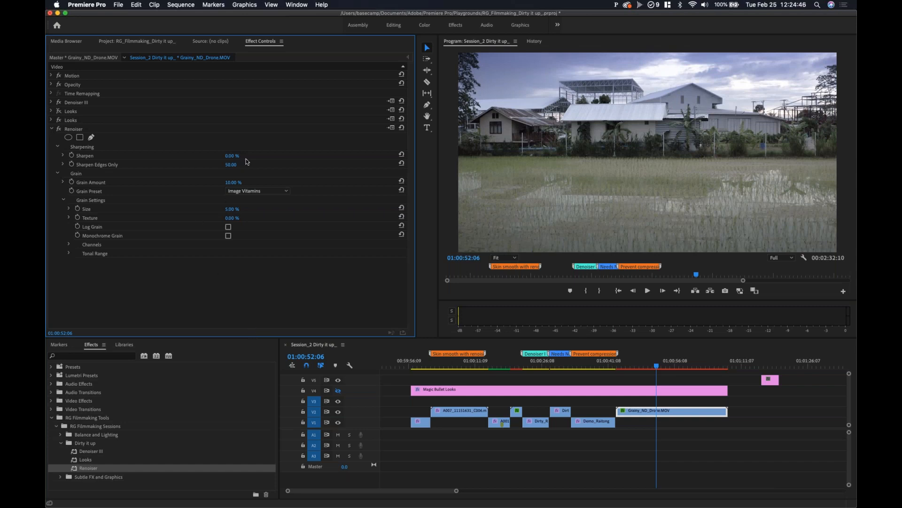
- Check the drone clip with the added grain at several points, ending around 01:00:47:10
click(683, 364)
click(696, 364)
drag(696, 363, 696, 363)
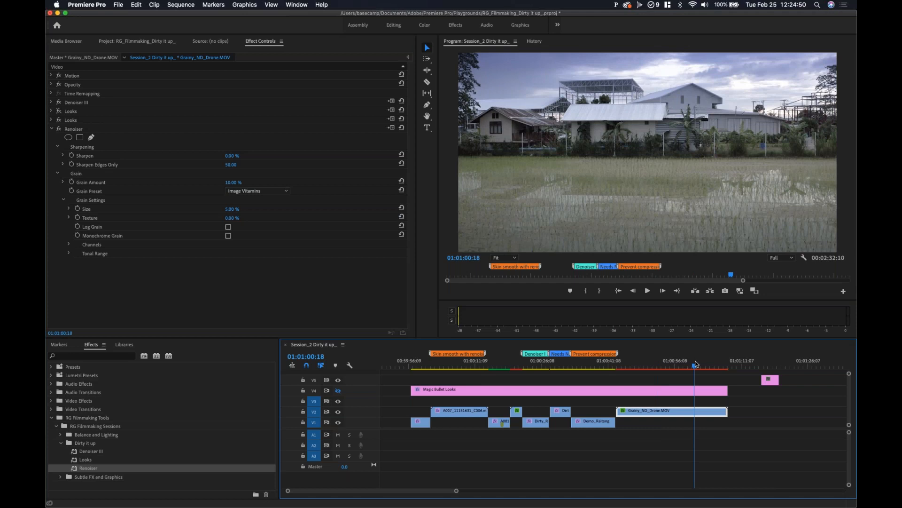
click(636, 364)
- Reduce the Strength of the second Looks effect to 80%
click(51, 128)
click(73, 120)
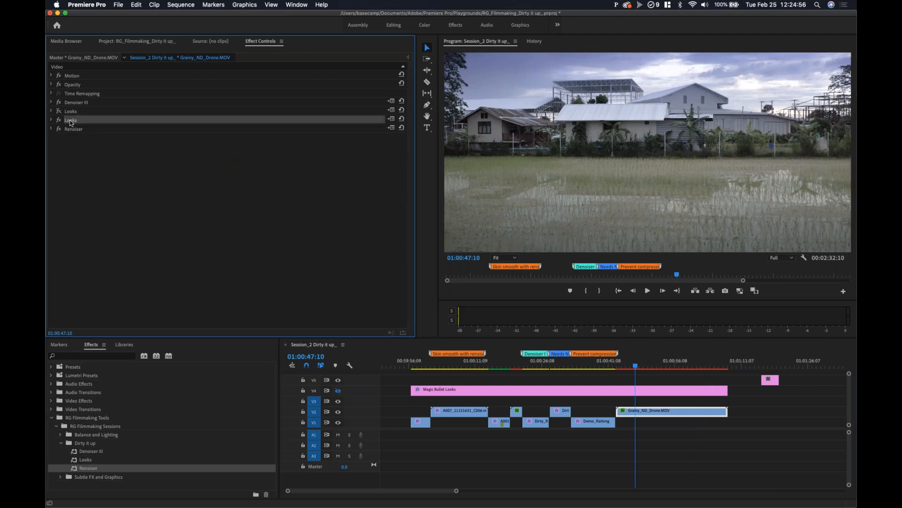
click(52, 120)
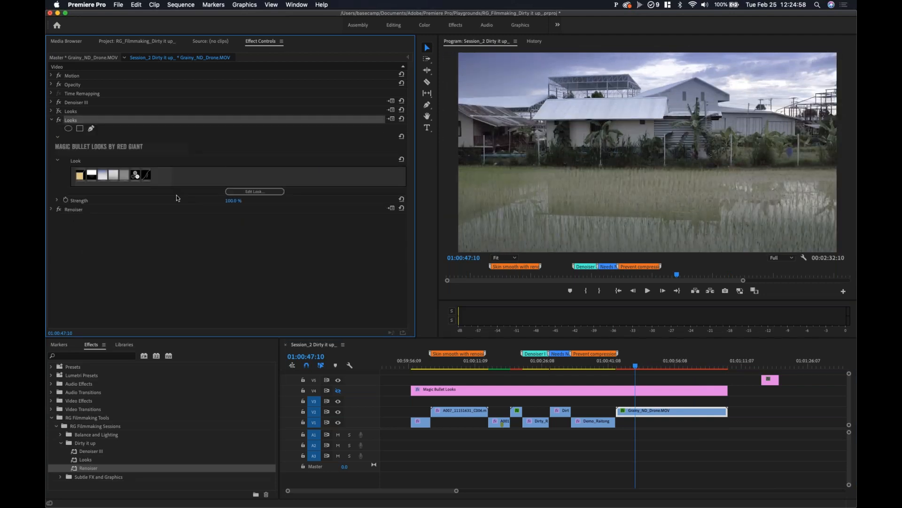
click(234, 201)
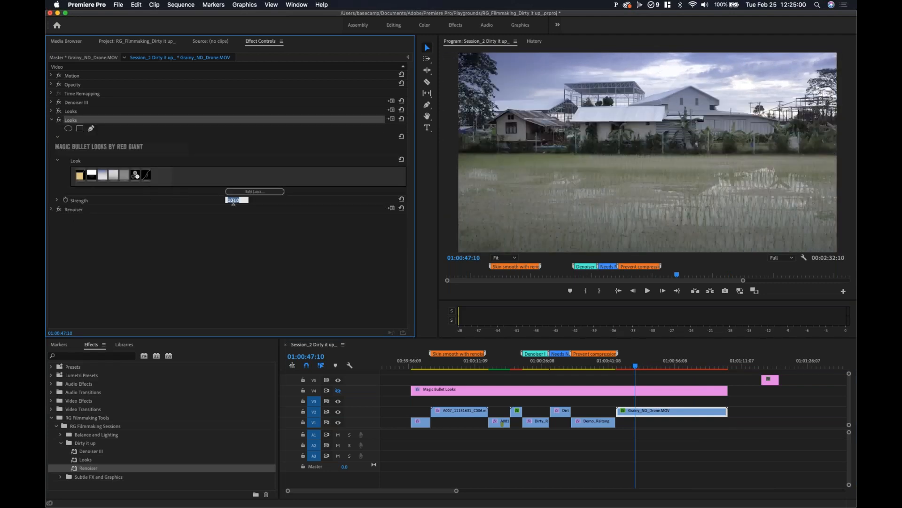
text(80)
key(Return)
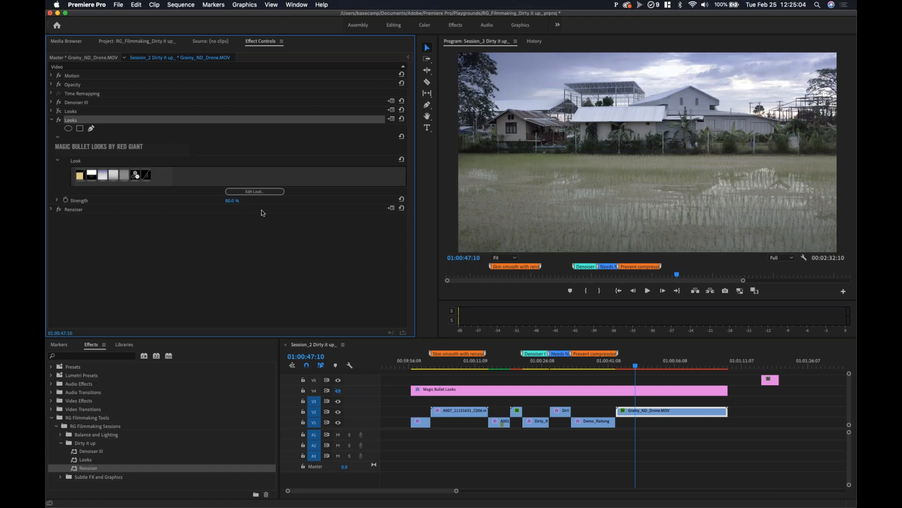
click(51, 120)
- Scrub through the drone clip from about 01:00:53:05 to 01:01:04:13 to review the softened grade
click(661, 364)
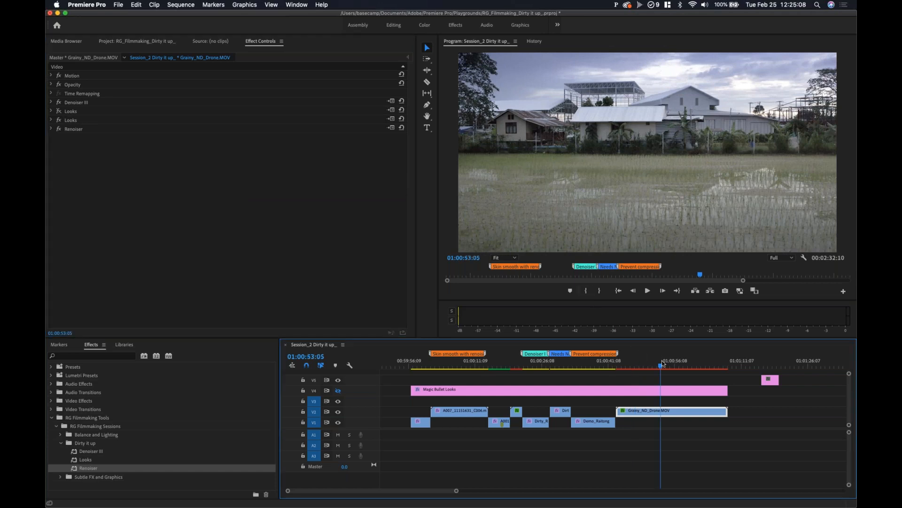
click(690, 366)
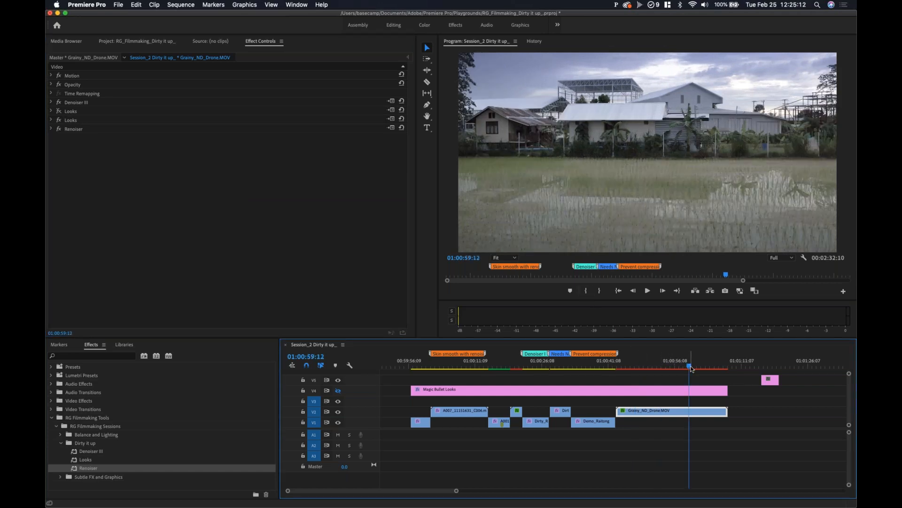
drag(693, 368, 713, 367)
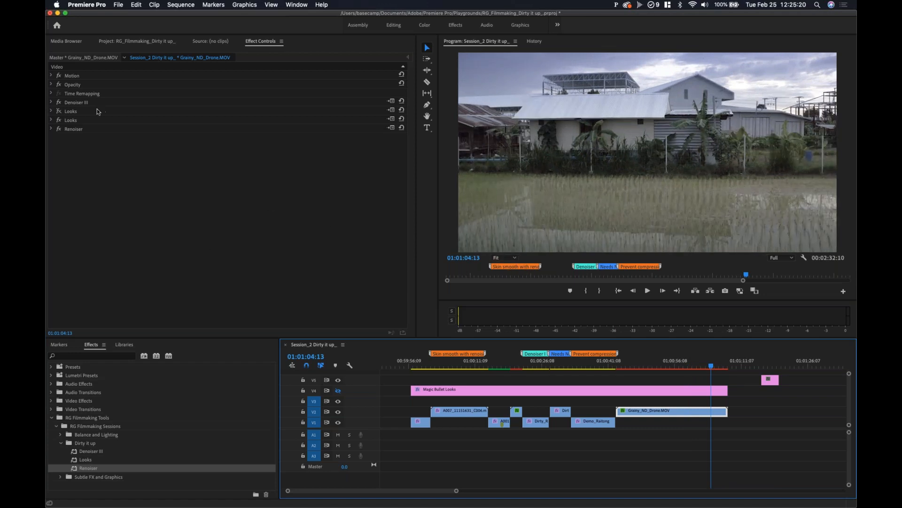
- Set the Grain Amount of the Renoiser effect on the drone clip to 20%
click(74, 123)
click(74, 129)
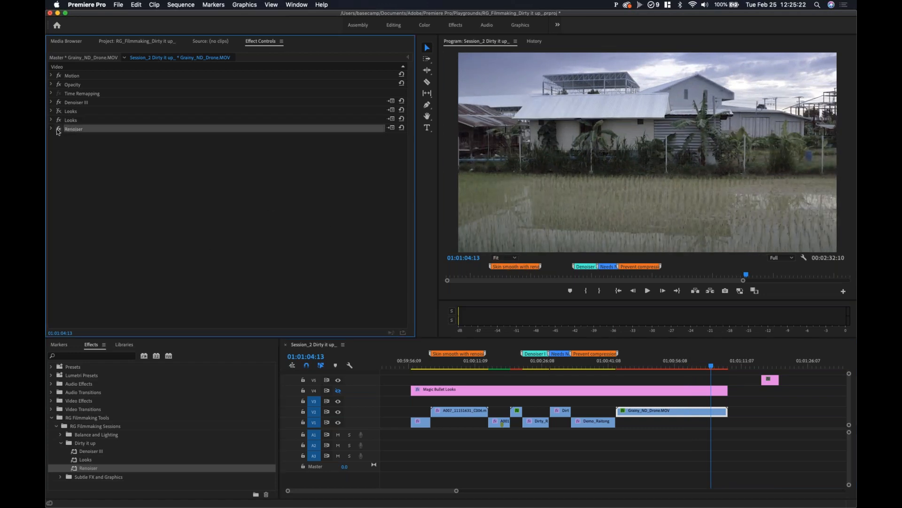
click(51, 129)
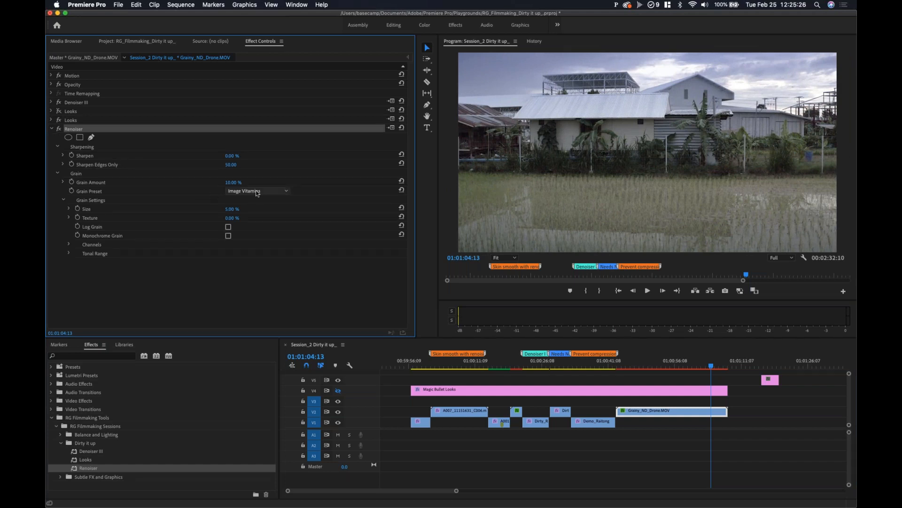
click(232, 183)
text(20)
key(Return)
click(658, 184)
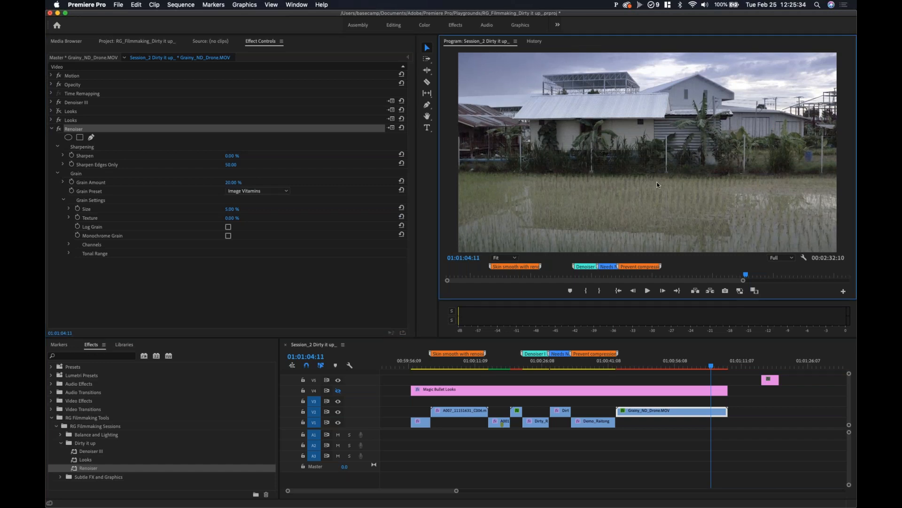
- Review the stronger grain at several points of the drone clip, ending around 01:01:03:00
key(shift+Left)
key(shift+Left)
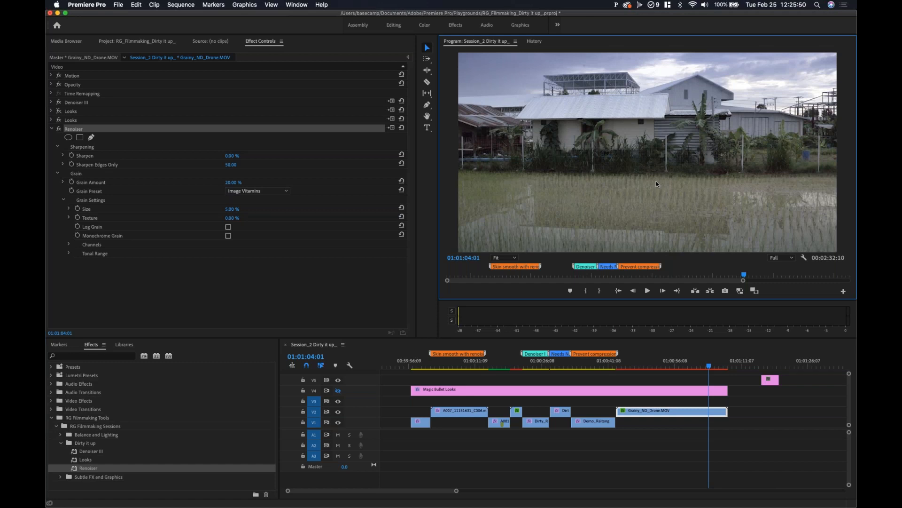
key(Left)
key(Left)
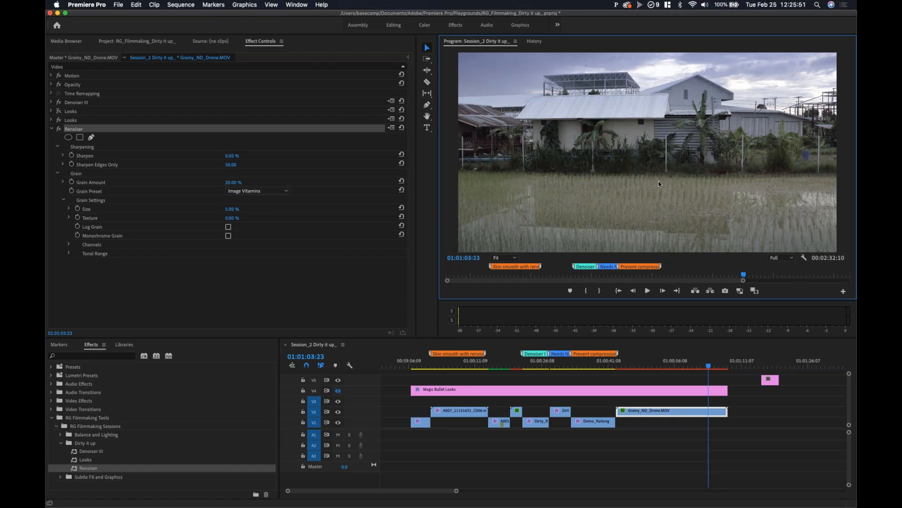
click(659, 366)
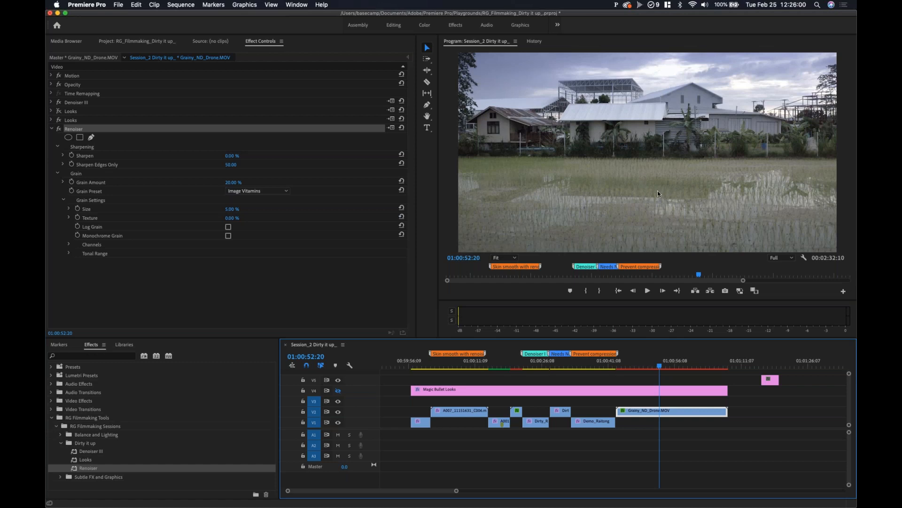
click(683, 366)
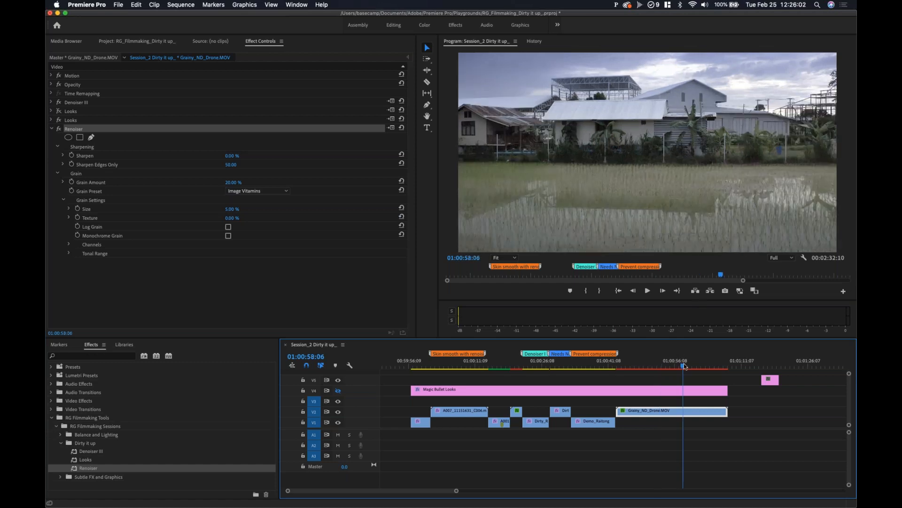
drag(684, 366, 706, 370)
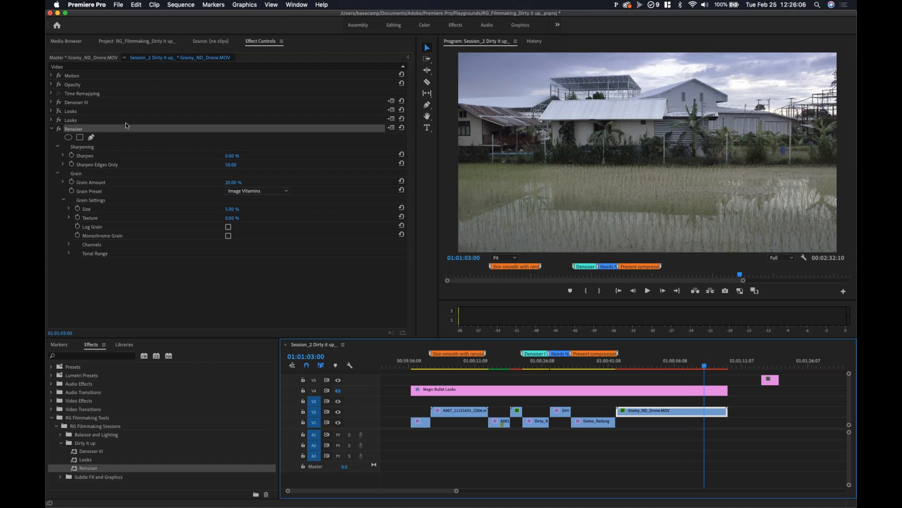
- Collapse the Renoiser settings, go through the drone clip's Denoiser III, second Looks and Renoiser effects, and view the frame at 01:00:48:15
click(51, 130)
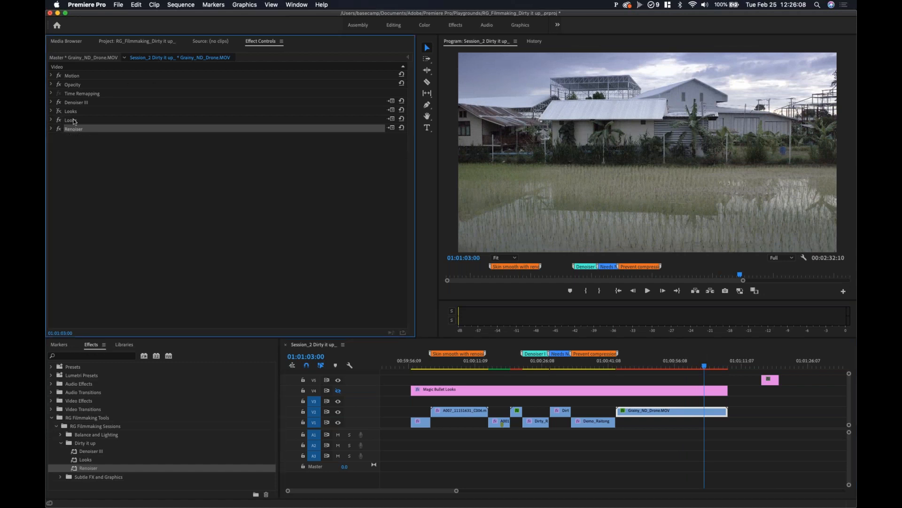
click(78, 103)
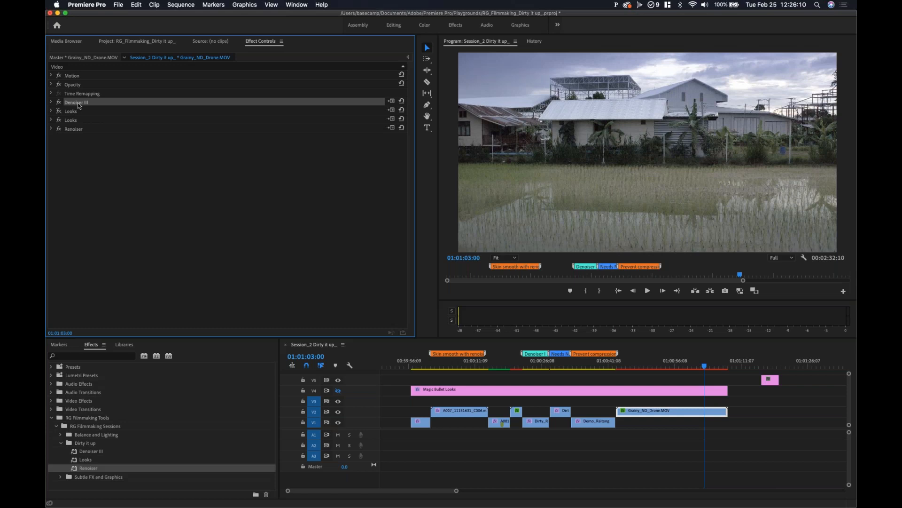
click(76, 121)
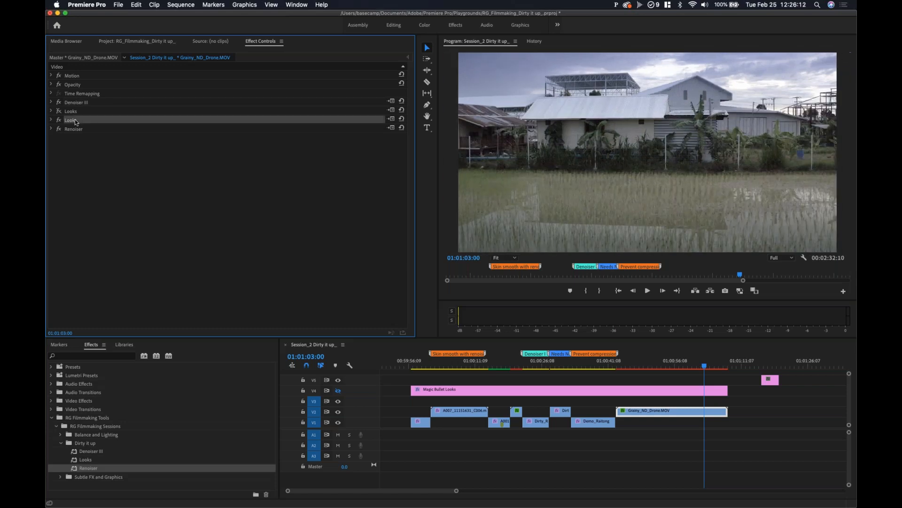
click(78, 129)
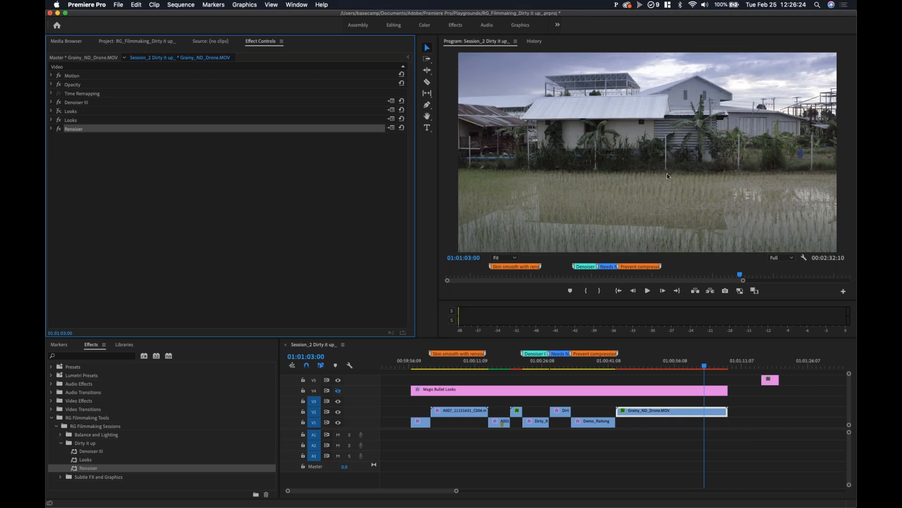
click(642, 362)
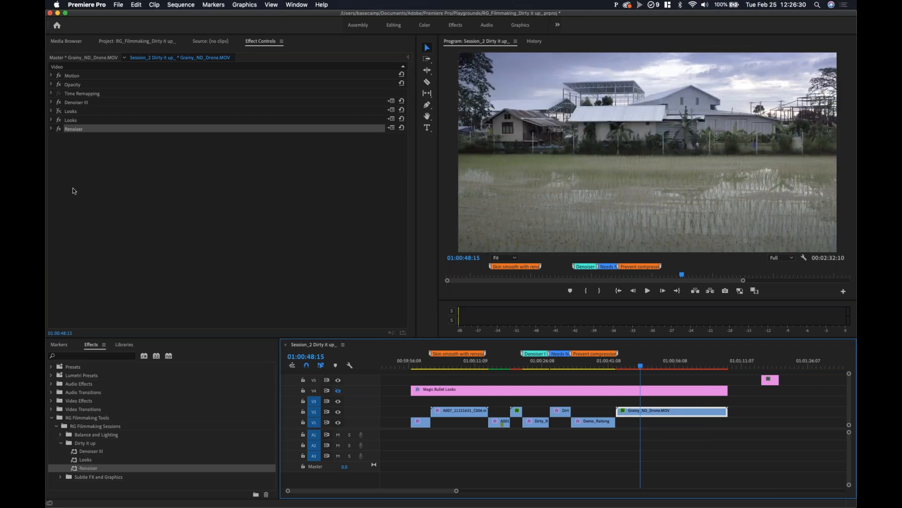
click(183, 246)
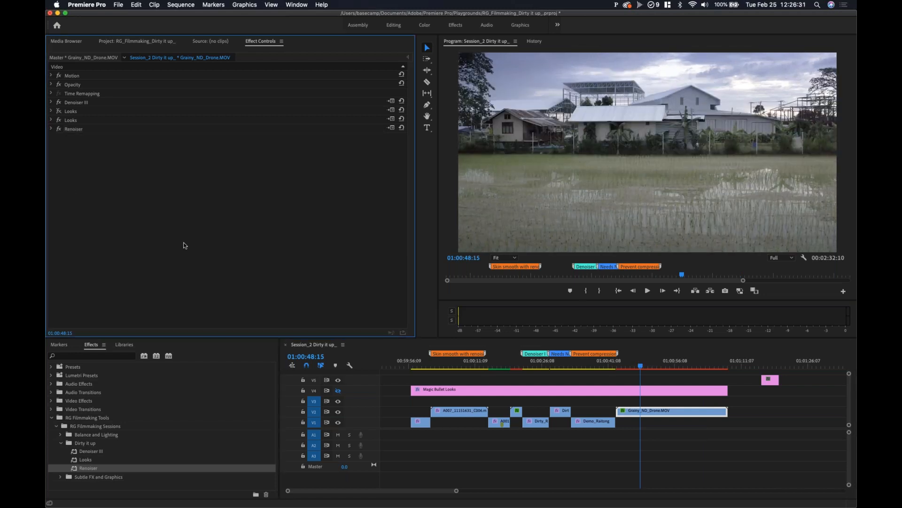
- Scrub back through the sequence and park the playhead at 01:00:25:03 on the clip of the woman in front of the trees
click(586, 362)
click(555, 364)
click(531, 365)
click(528, 366)
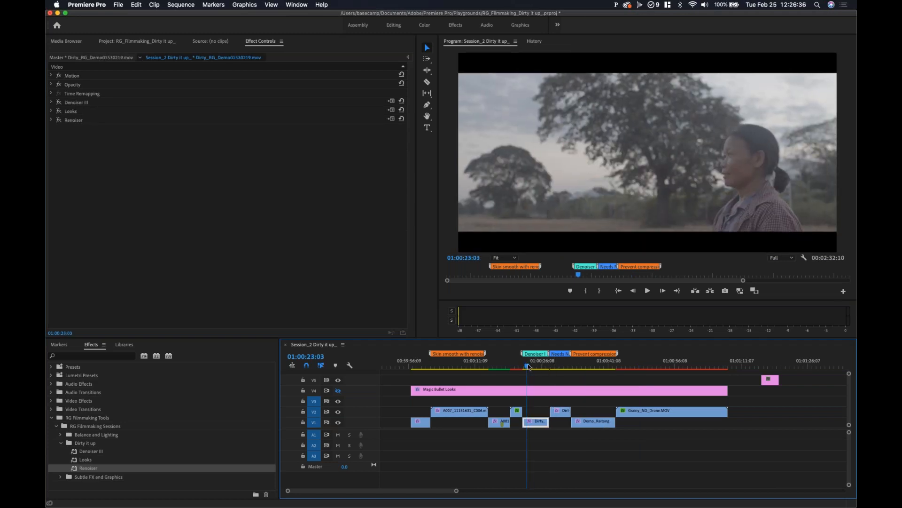
click(522, 367)
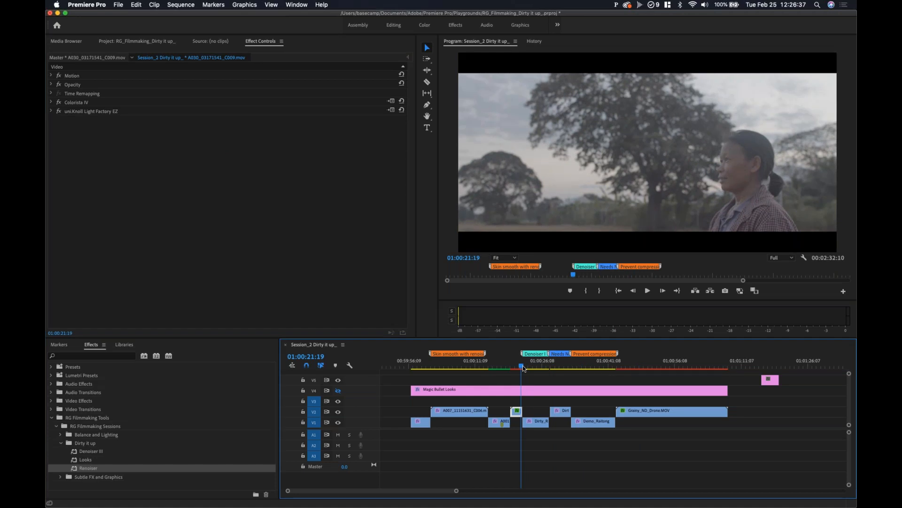
click(553, 367)
mouse_move(552, 367)
mouse_down()
mouse_move(572, 367)
mouse_move(531, 371)
mouse_move(538, 371)
mouse_up()
mouse_move(549, 369)
mouse_down()
mouse_move(525, 371)
mouse_move(539, 376)
mouse_move(539, 397)
mouse_move(538, 365)
mouse_move(566, 371)
mouse_move(539, 377)
mouse_up()
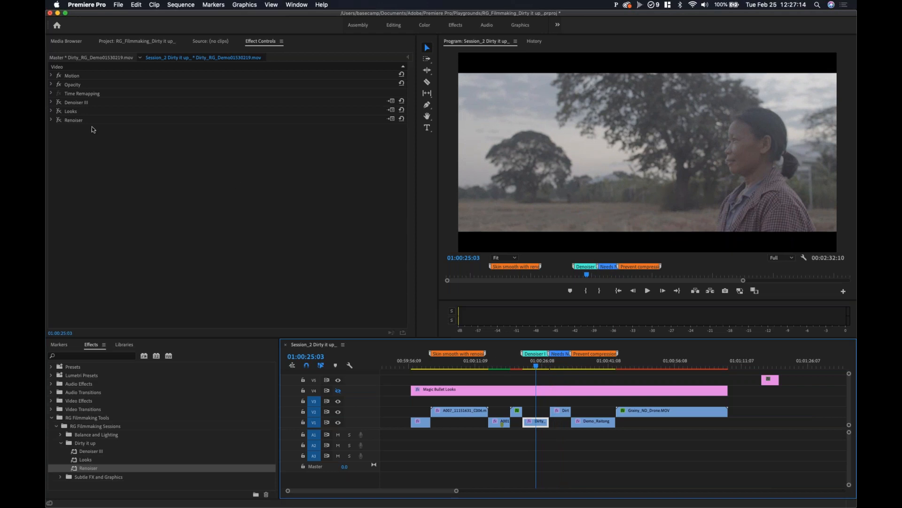
- Enable Denoiser III on the clip of the woman and set its Sharpen Amount to 50
click(195, 270)
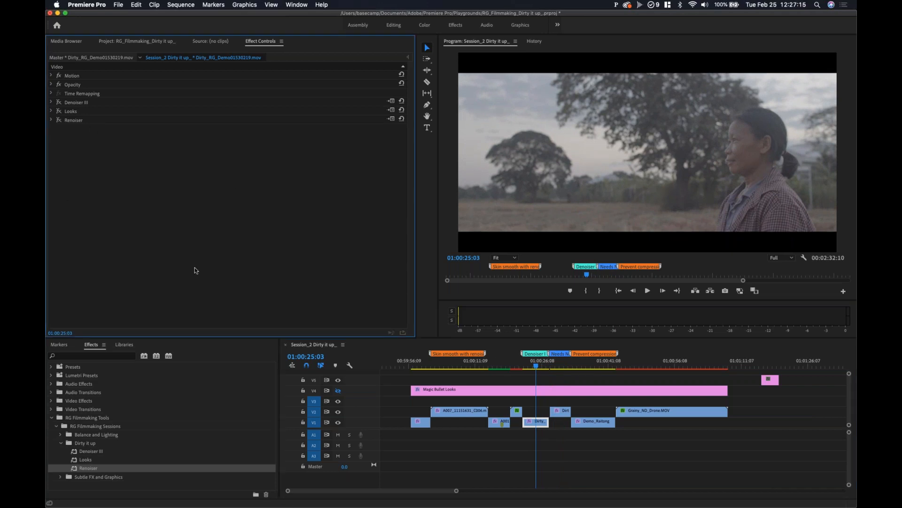
click(59, 103)
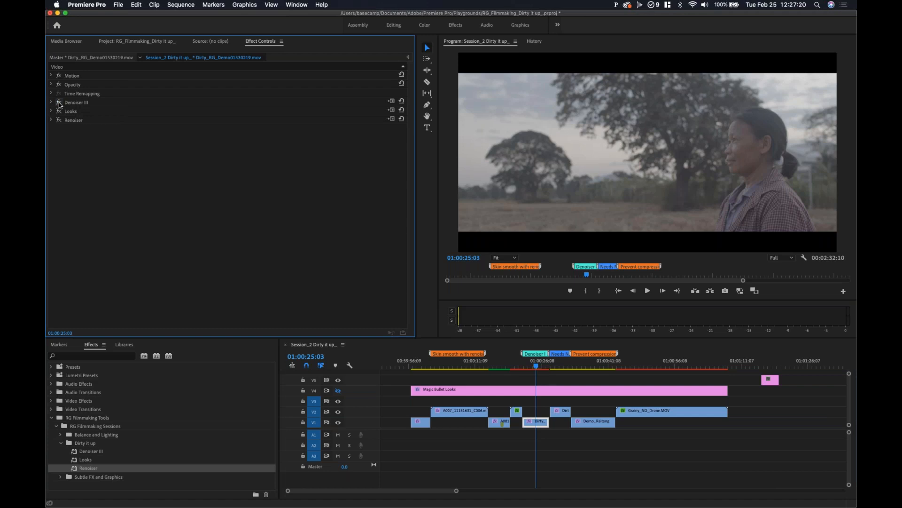
click(51, 102)
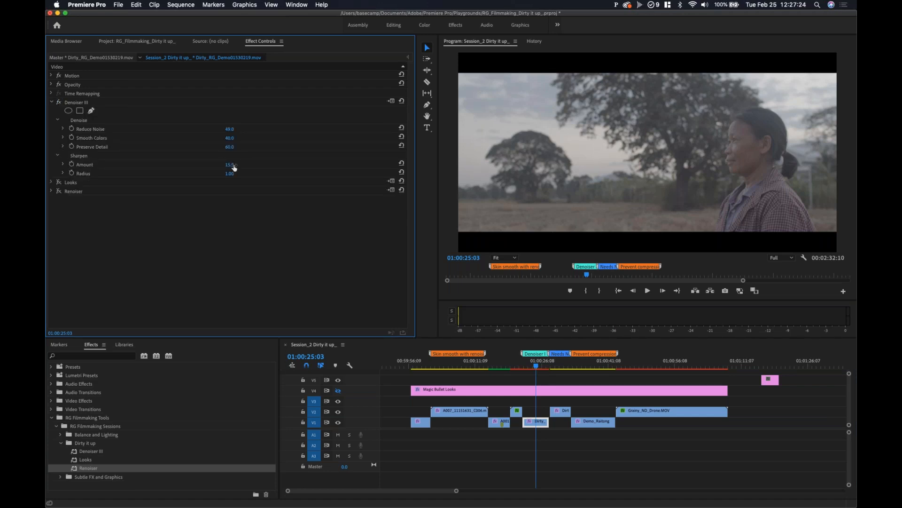
click(231, 165)
text(50)
key(Return)
- Play the sharpened clip of the woman from 01:00:25:03 and check other frames, ending at 01:00:25:19
click(747, 158)
key(space)
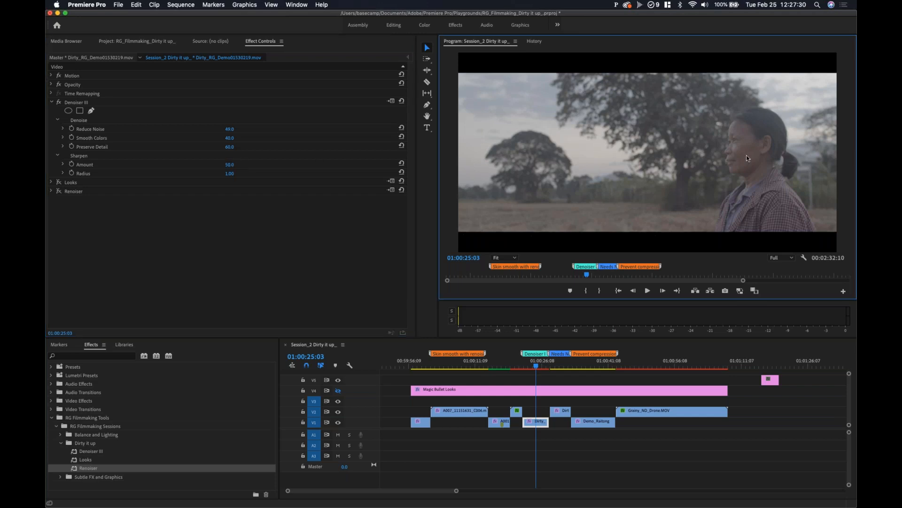
key(space)
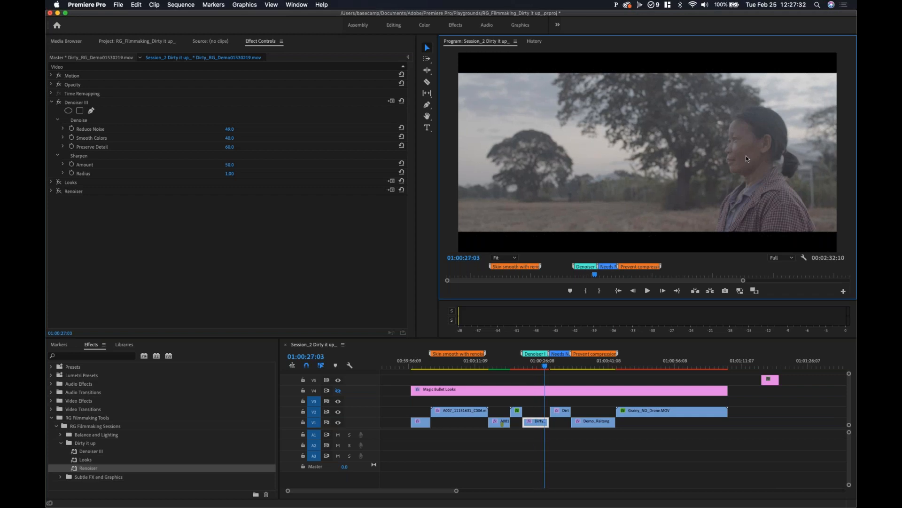
click(528, 366)
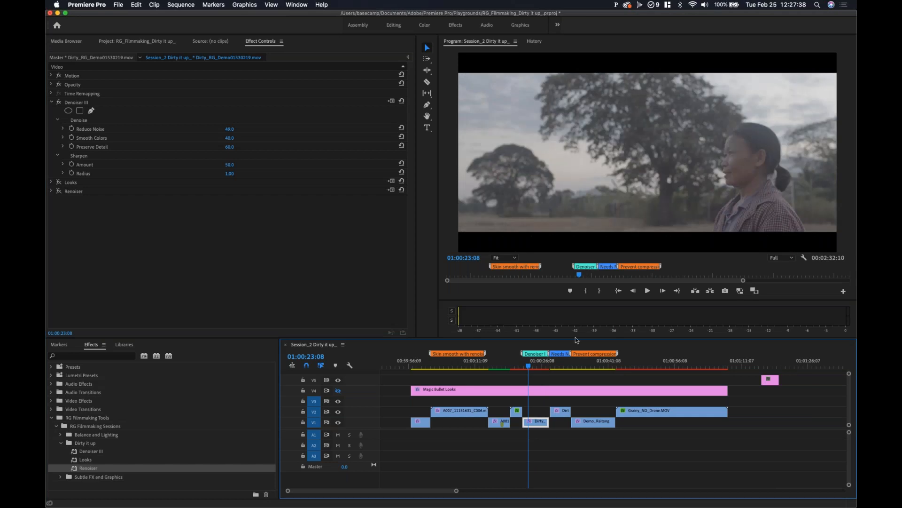
click(539, 367)
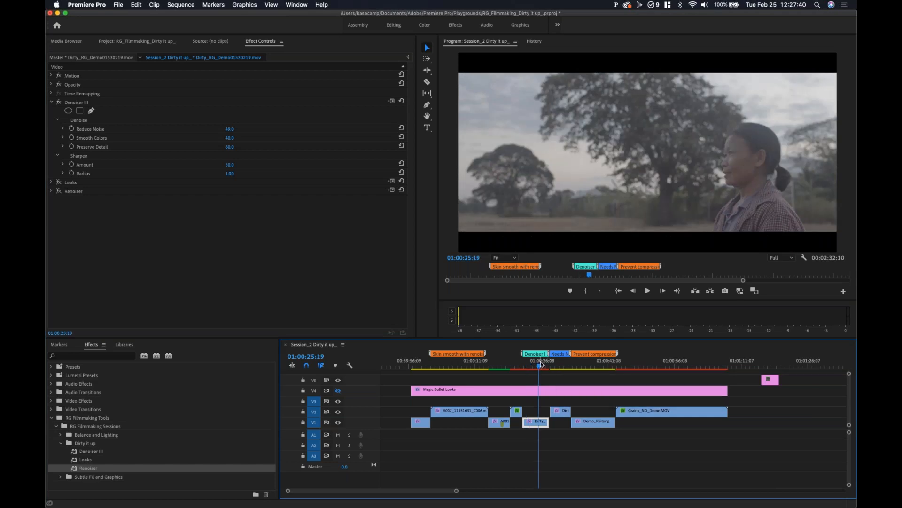
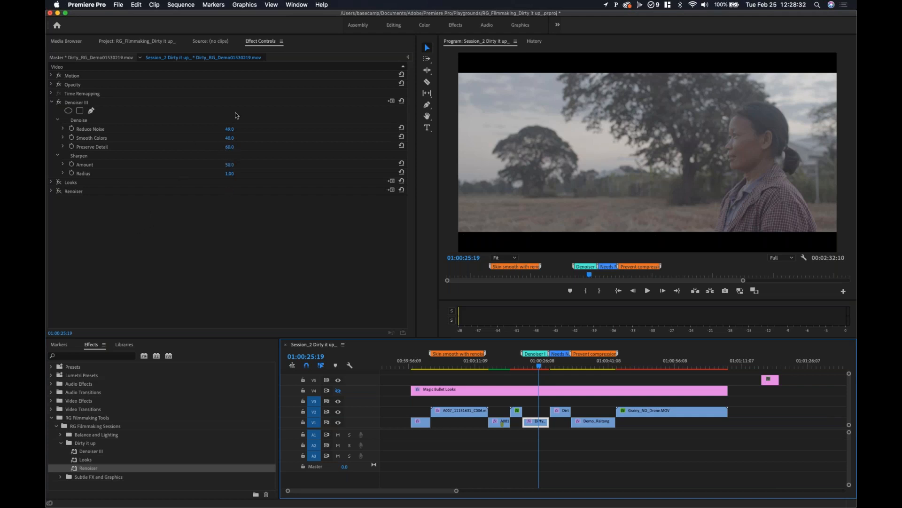
- Try a Sharpen Radius of 3 in Denoiser III on the clip of the woman, and return it to 1
click(229, 173)
text(2.3)
key(Return)
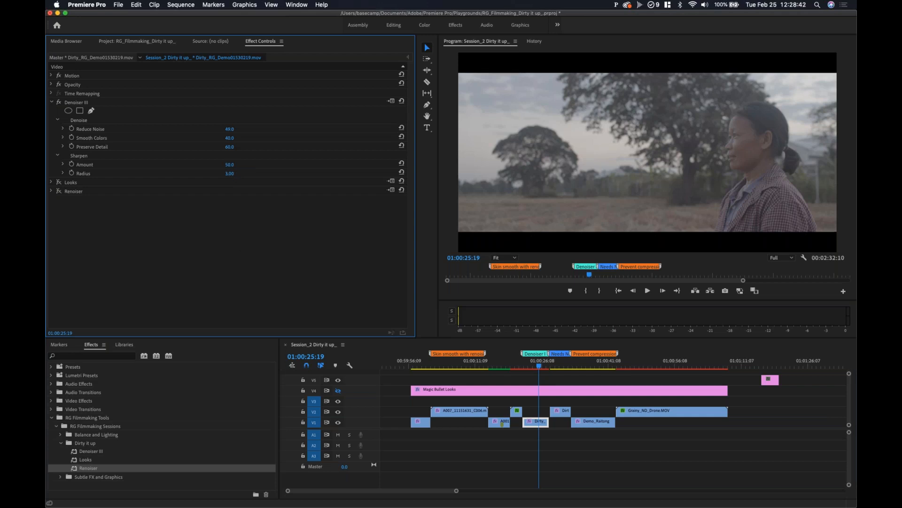
click(755, 170)
click(230, 173)
text(1)
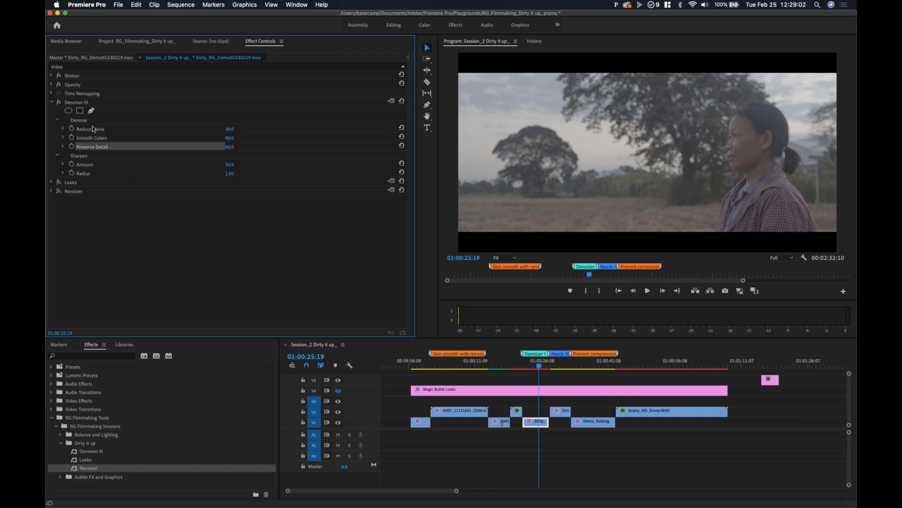
click(92, 128)
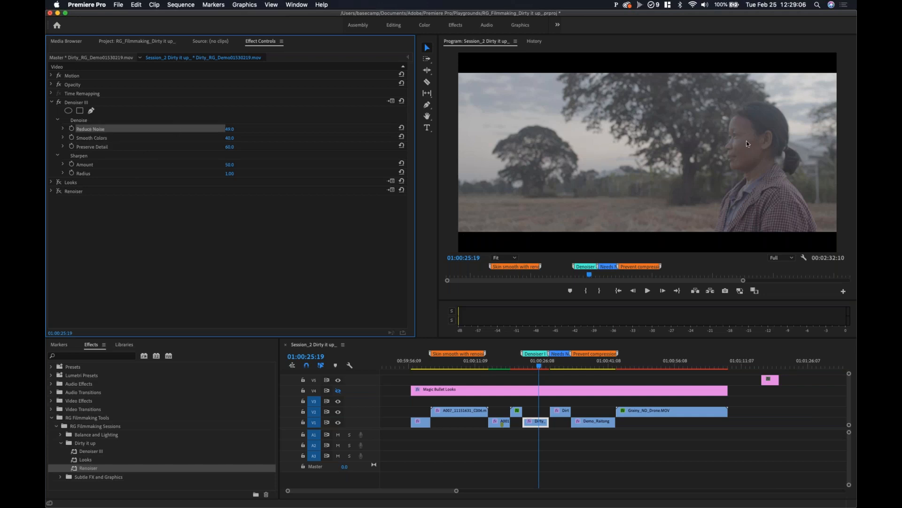
click(159, 260)
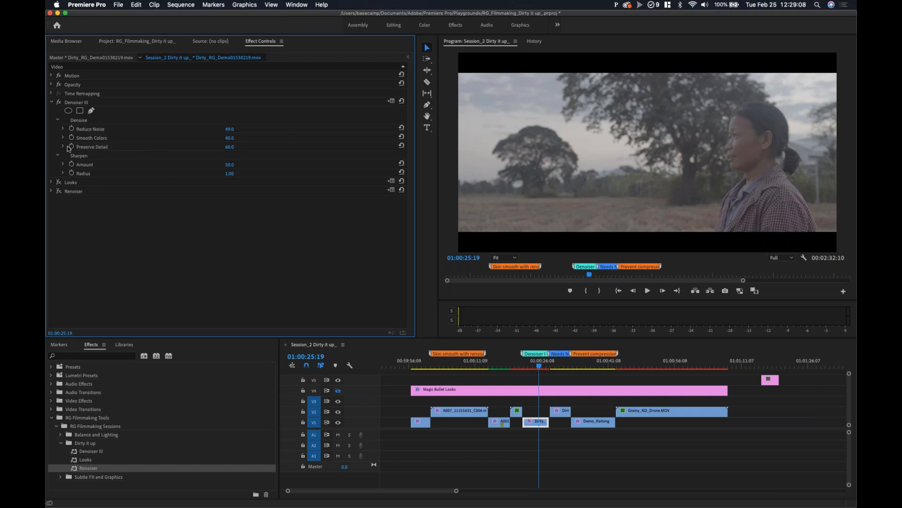
- Enable the Looks effect on the Dirty_RG_Demo wide shot and play through the graded footage
click(51, 103)
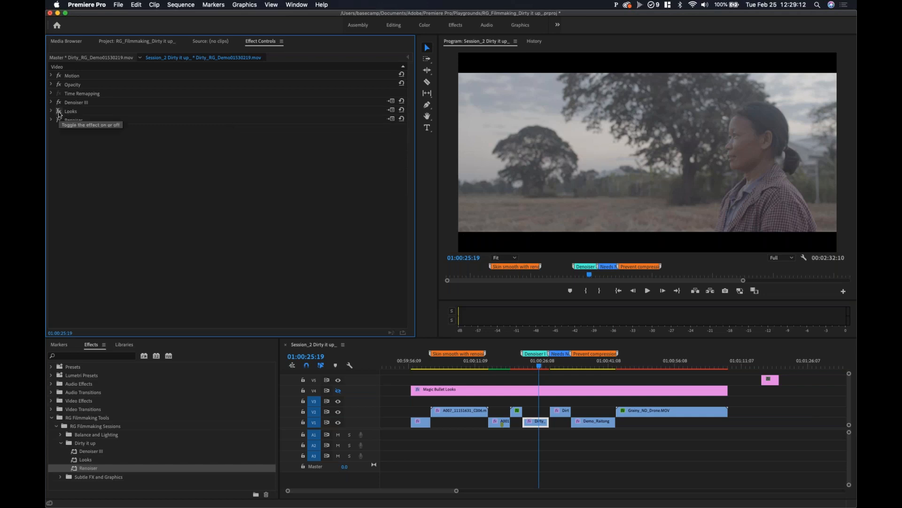
click(59, 111)
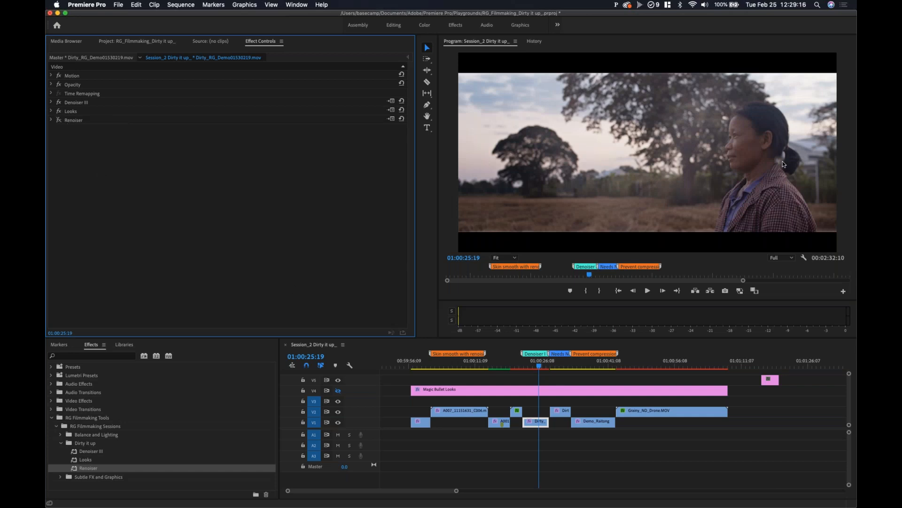
key(space)
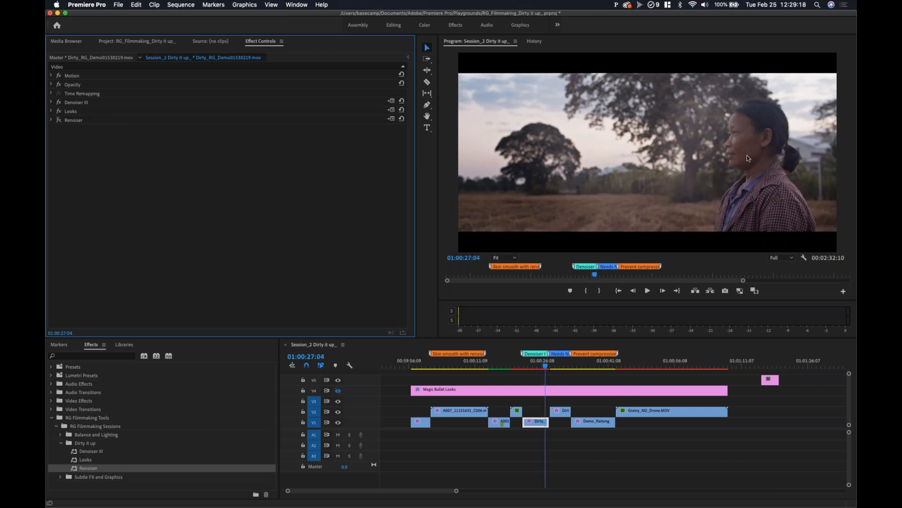
scroll(747, 157, up, 10)
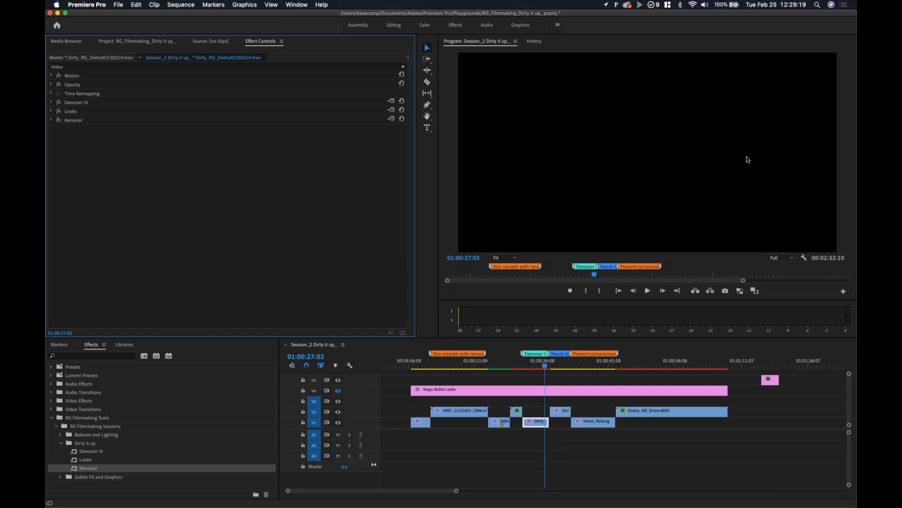
scroll(715, 153, up, 10)
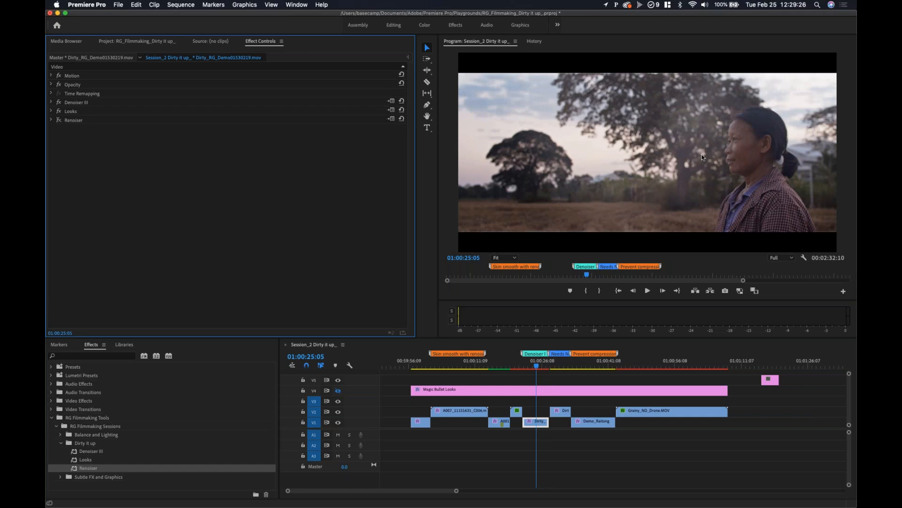
- Park the playhead at 01:00:24:23 on the wide shot, enable its Renoiser effect and expand the effect's settings
click(541, 365)
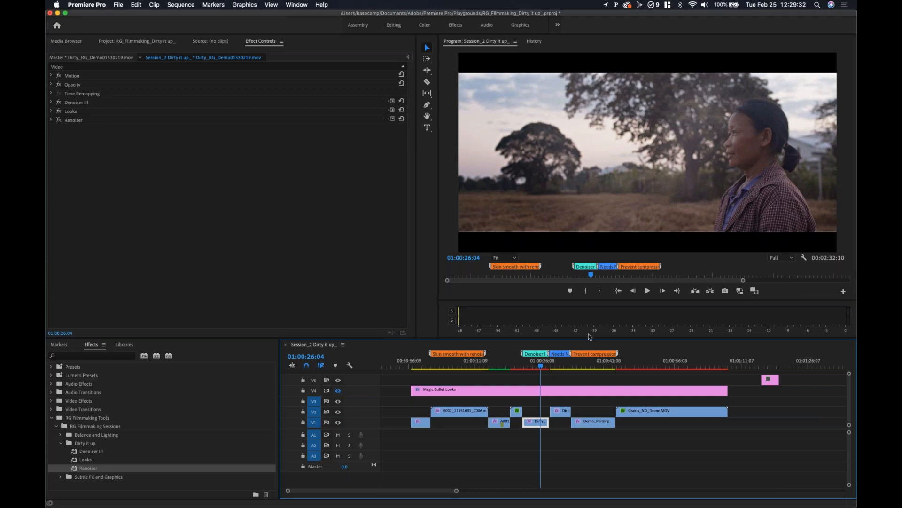
click(529, 365)
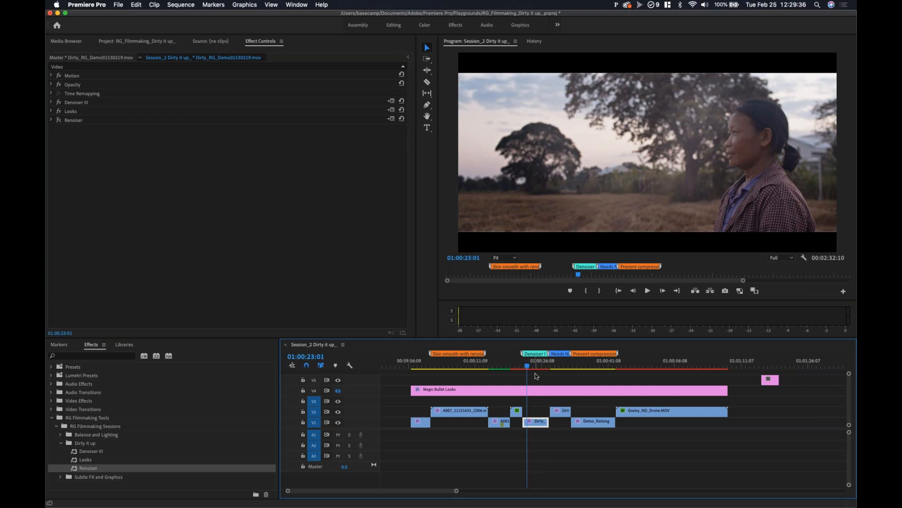
click(557, 365)
click(536, 368)
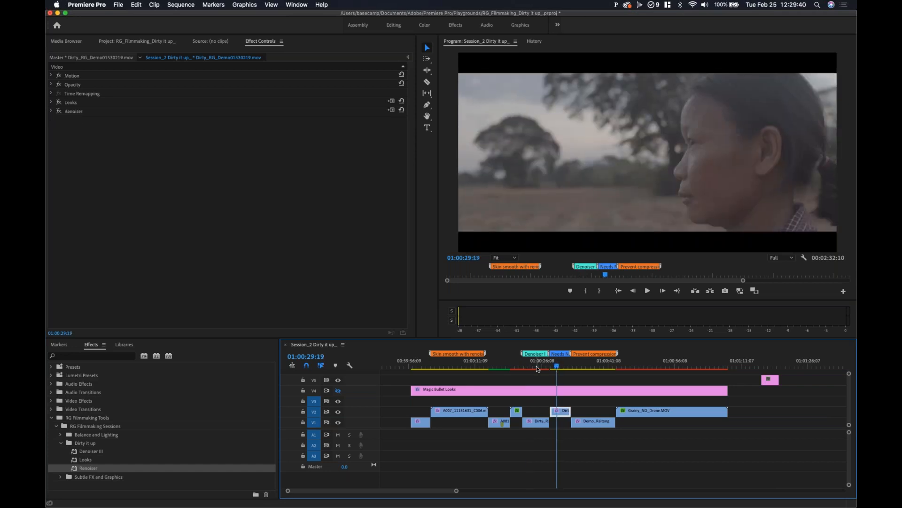
click(150, 151)
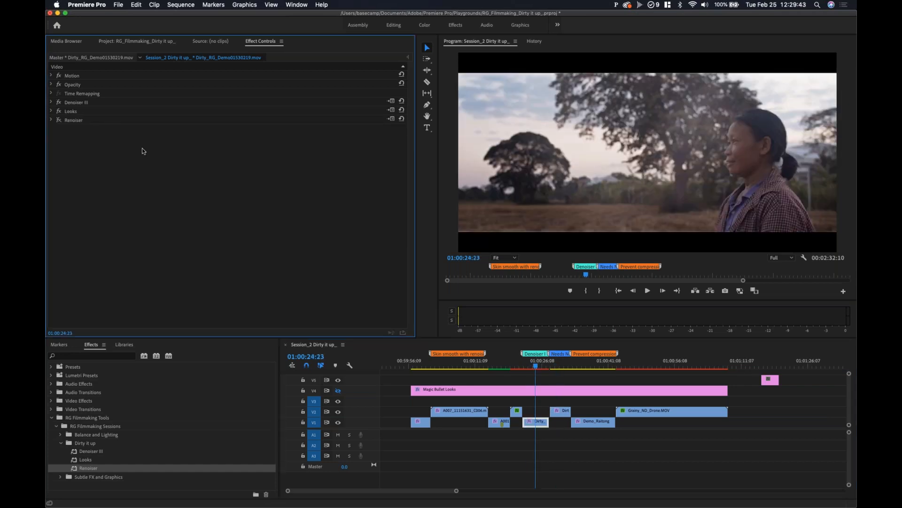
click(61, 121)
click(51, 120)
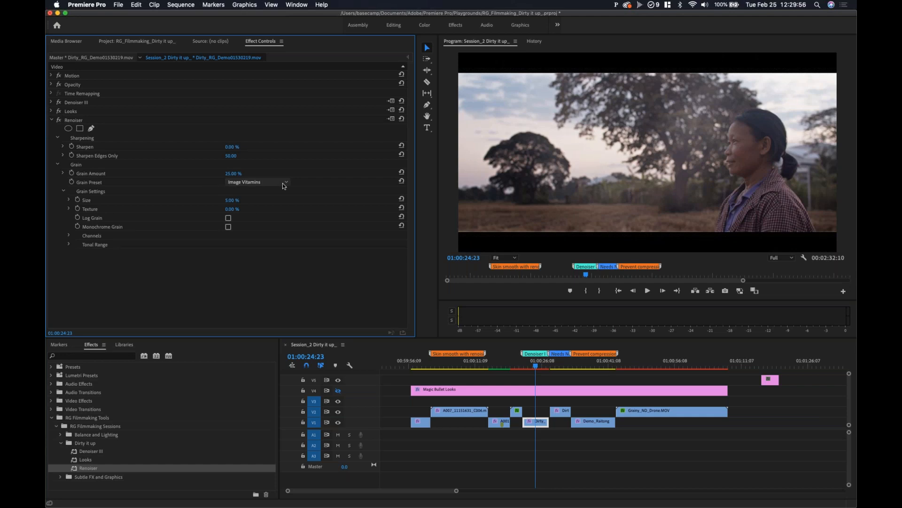
- Try the Log Grain and Monochrome Grain options in Renoiser and switch both off again
click(229, 218)
click(228, 218)
click(228, 218)
click(228, 227)
click(228, 228)
- Zoom the program preview to 75% and inspect the grain on the woman's face and the background
click(698, 187)
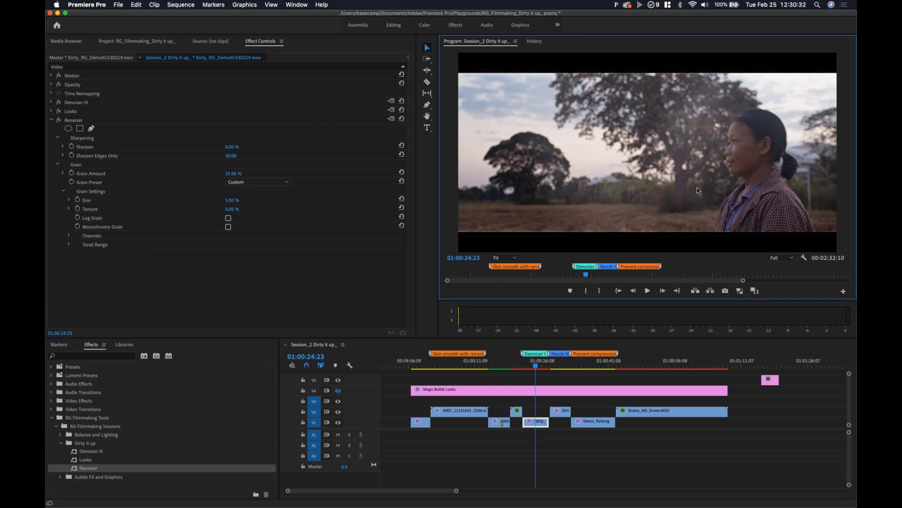
key(equal)
key(equal)
key(equal)
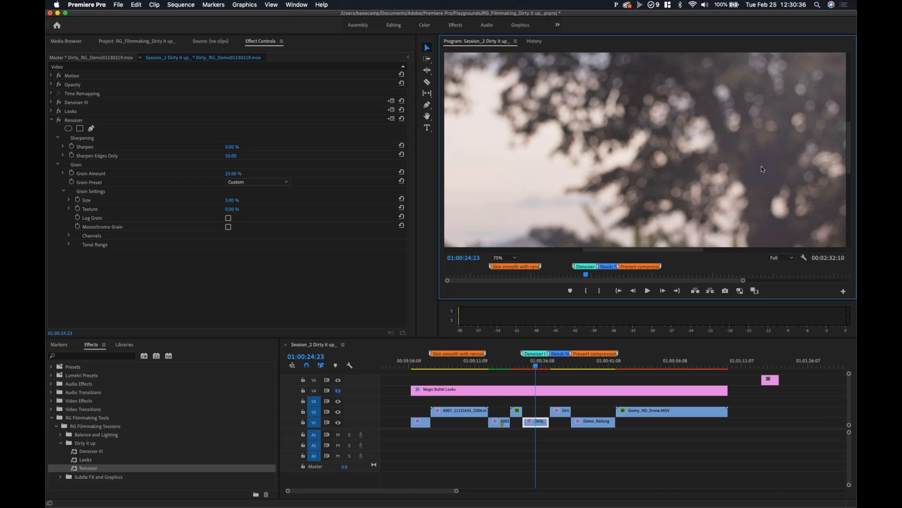
drag(668, 250, 809, 249)
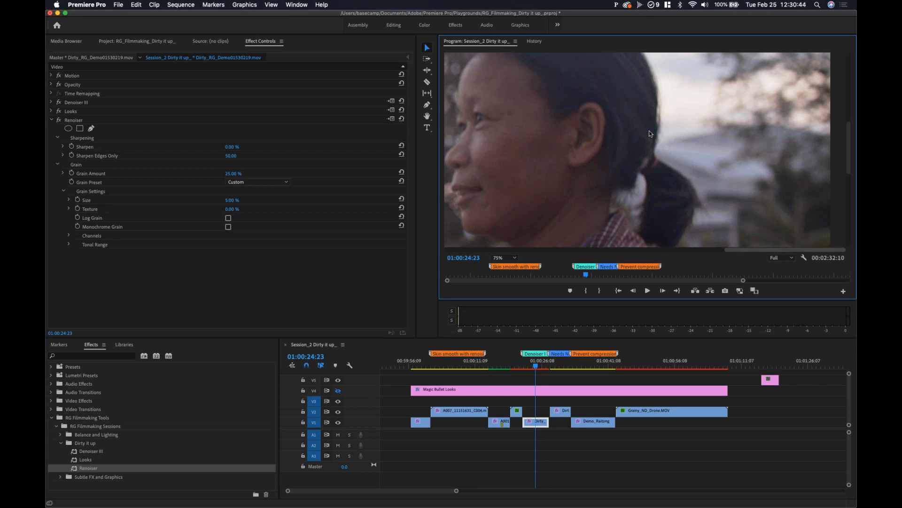
mouse_move(747, 249)
mouse_down()
mouse_move(616, 247)
mouse_move(738, 248)
mouse_up()
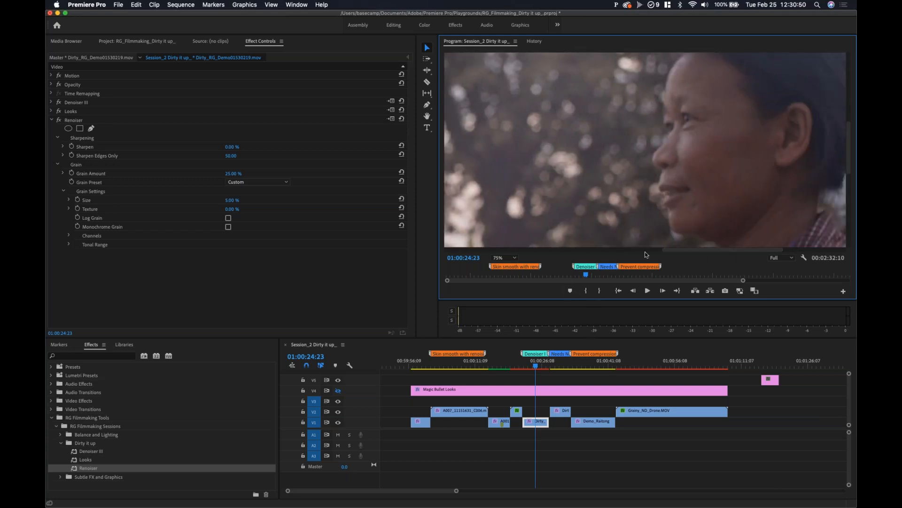
- Fit the whole frame in the program preview again and move the playhead to the close-up clip at 01:00:29:08
click(540, 367)
drag(541, 367, 515, 370)
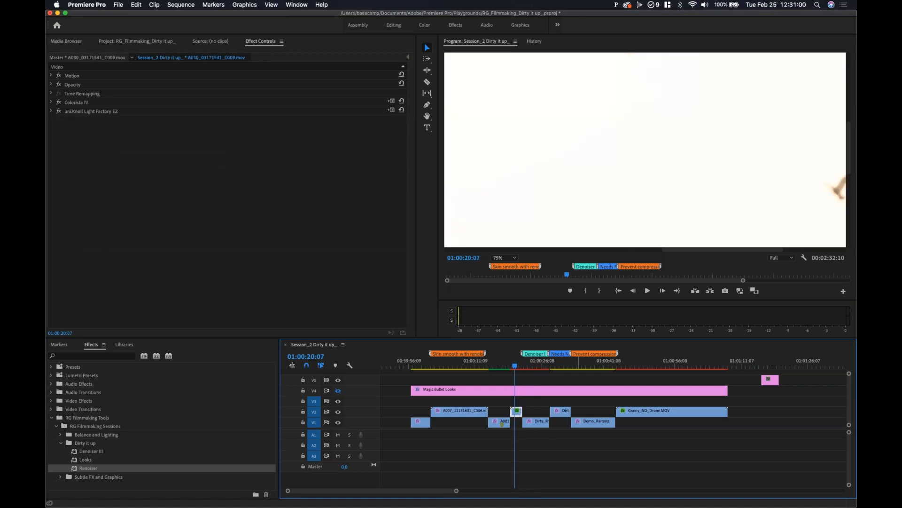
click(712, 186)
key(shift+z)
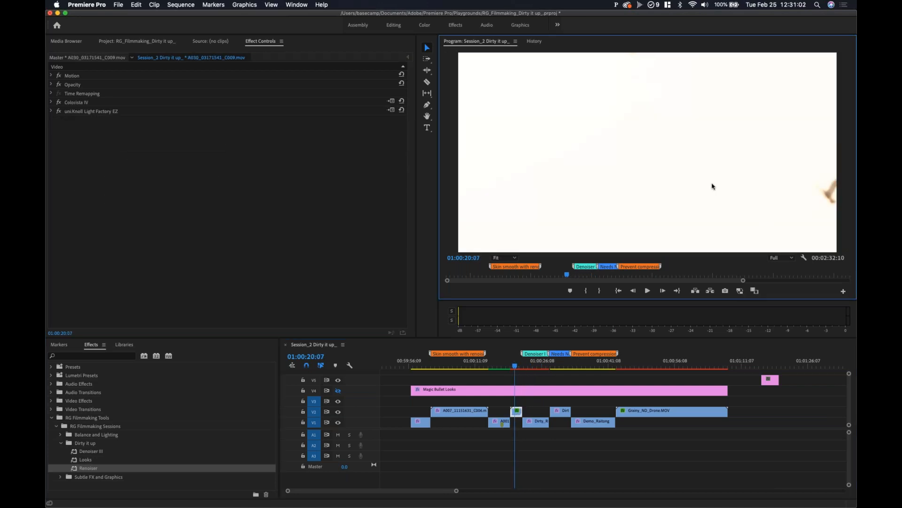
click(533, 365)
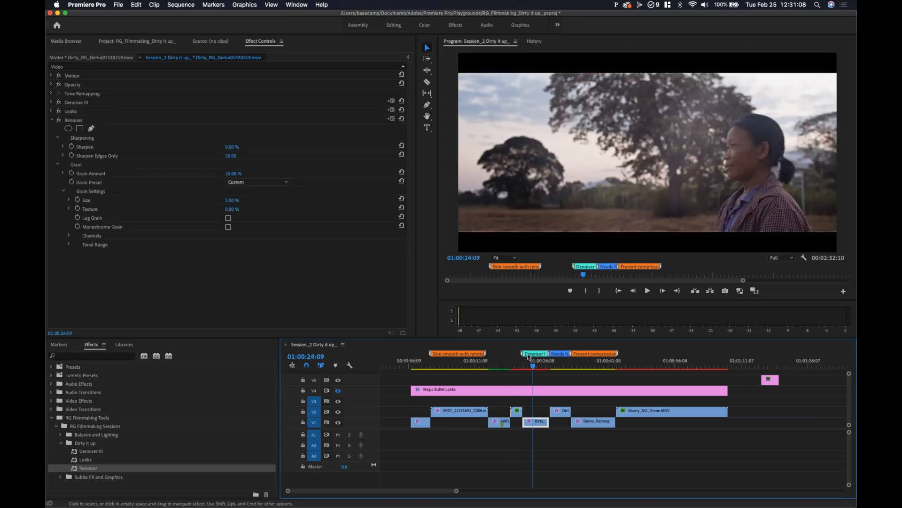
click(559, 365)
drag(560, 367, 555, 369)
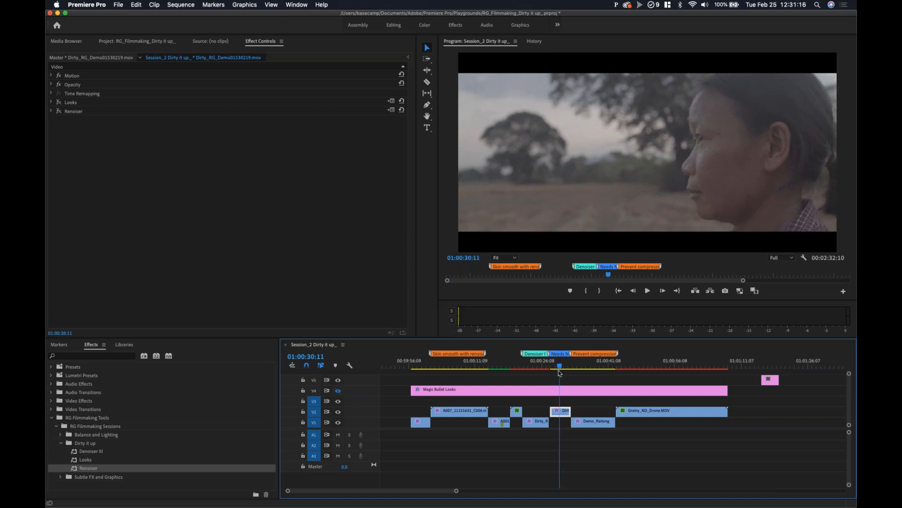
drag(554, 372, 555, 375)
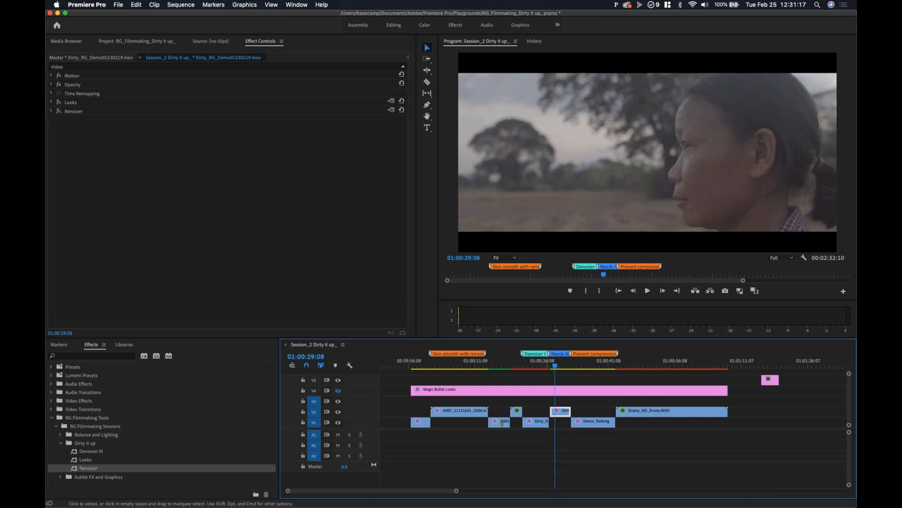
- Enable the Looks effect on the close-up clip, toggling Looks and Renoiser to compare the picture
click(59, 104)
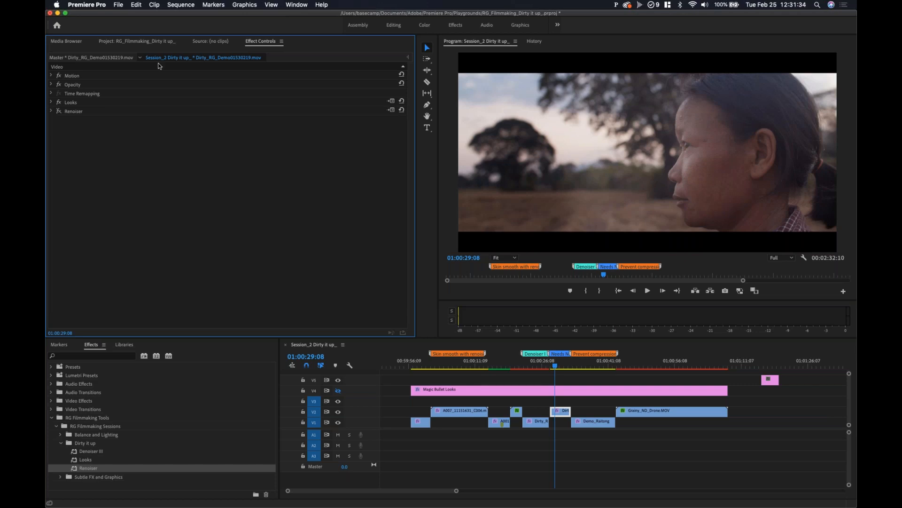
click(59, 103)
click(58, 103)
click(57, 113)
click(58, 113)
- Examine the close-up's skin, ear and background at 75% preview zoom, and return the preview to Fit
click(736, 148)
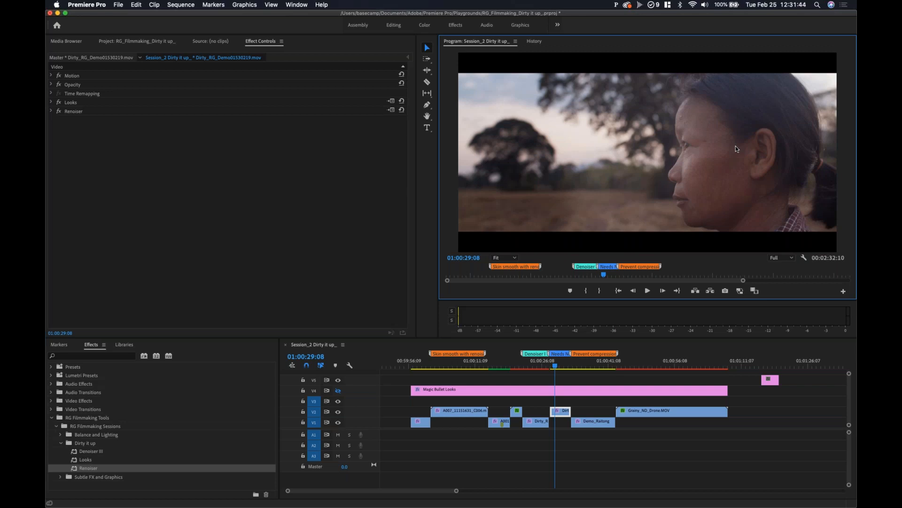
key(super+=)
key(super+=)
key(super+=)
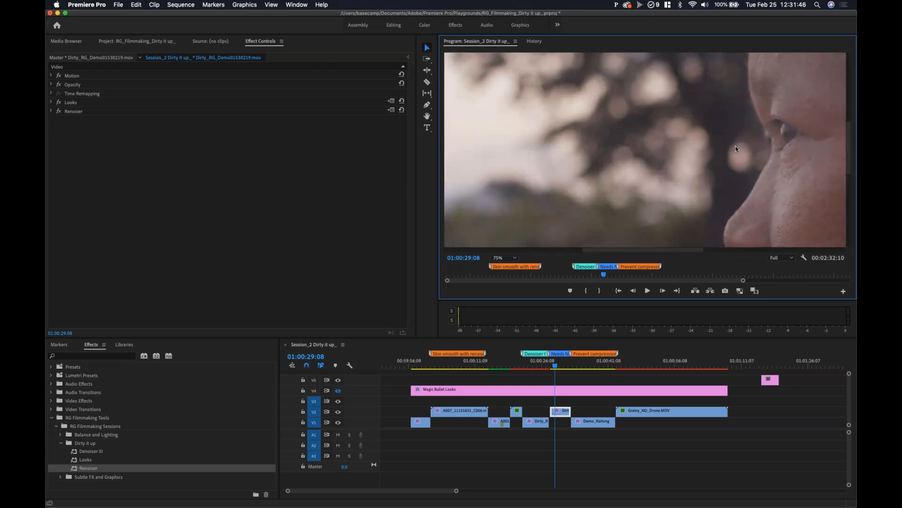
drag(672, 248, 782, 250)
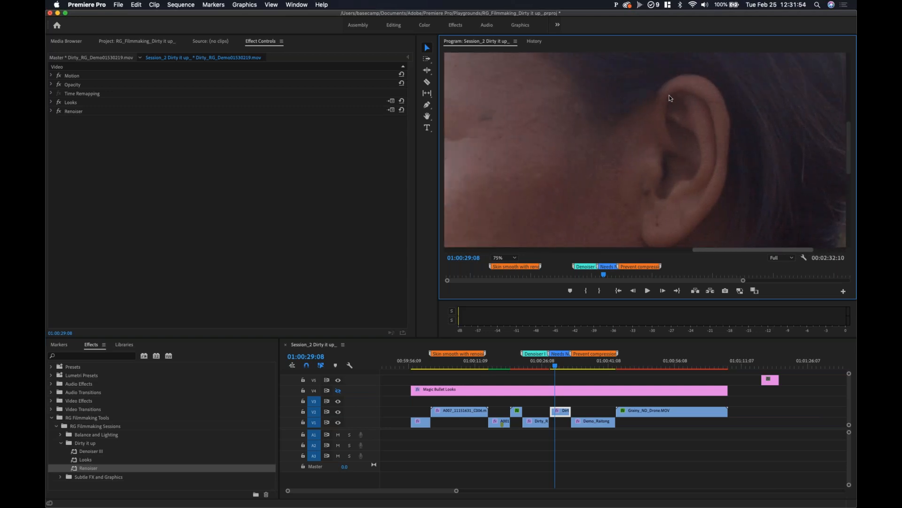
drag(740, 246, 649, 245)
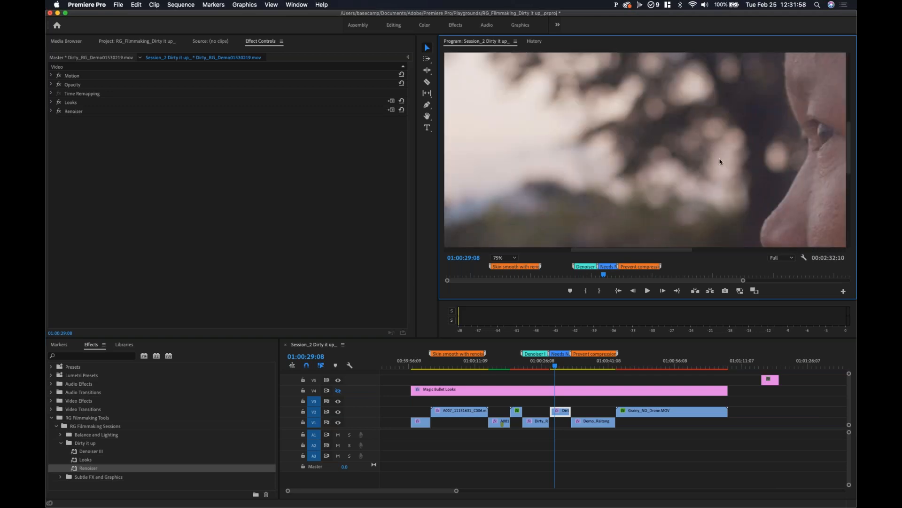
key(shift+z)
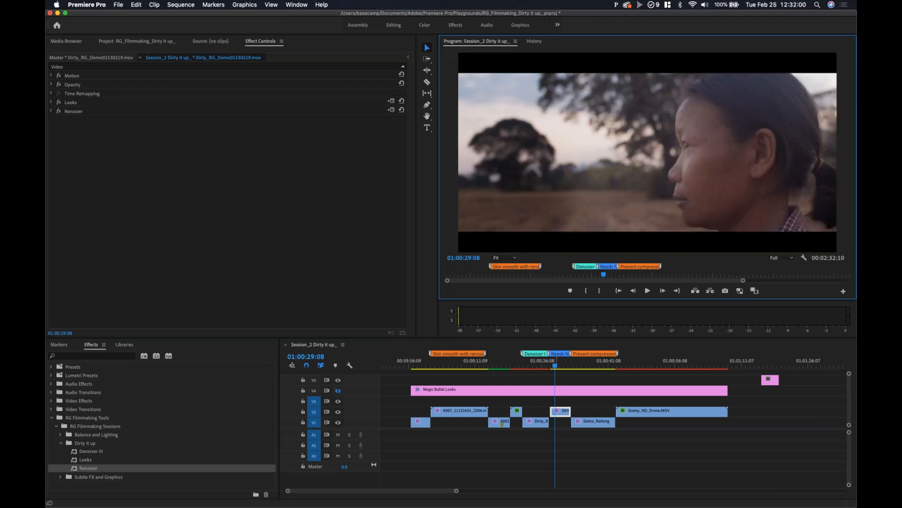
- Open the close-up clip's look in the Magic Bullet Looks editor and select its Pop tool
click(51, 102)
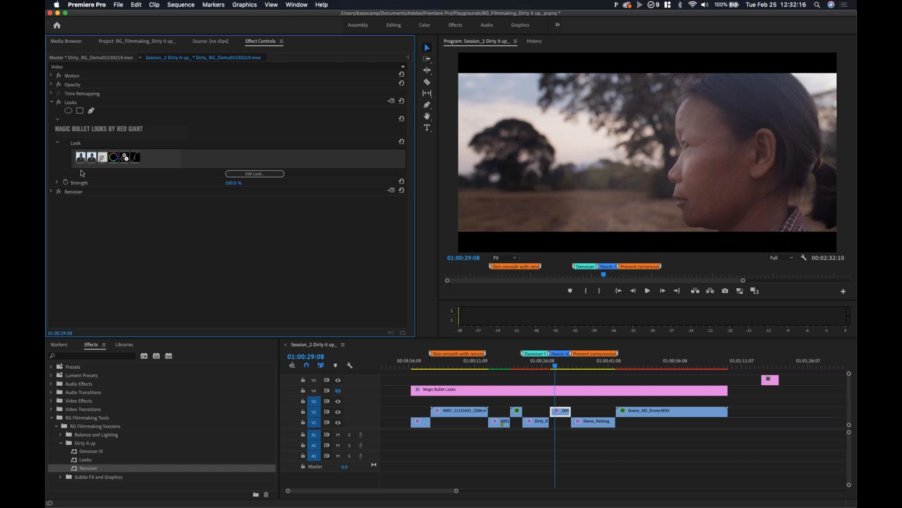
click(258, 173)
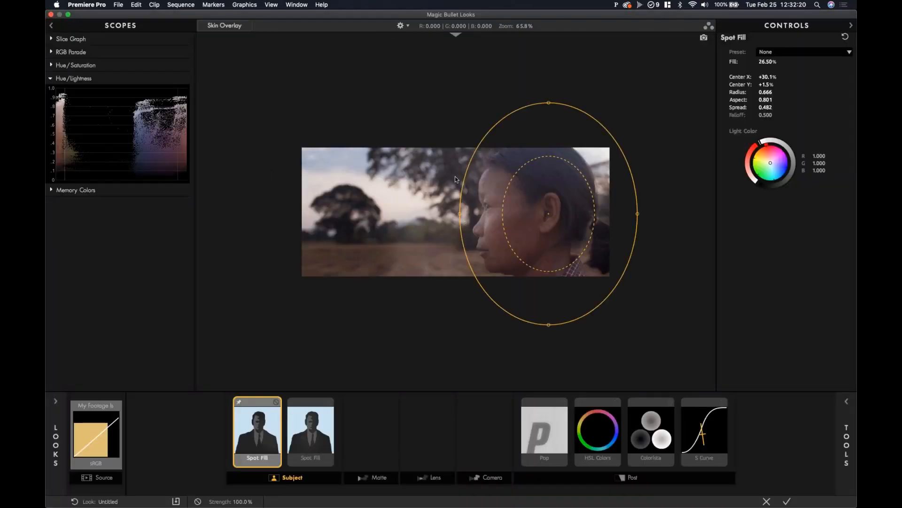
click(532, 421)
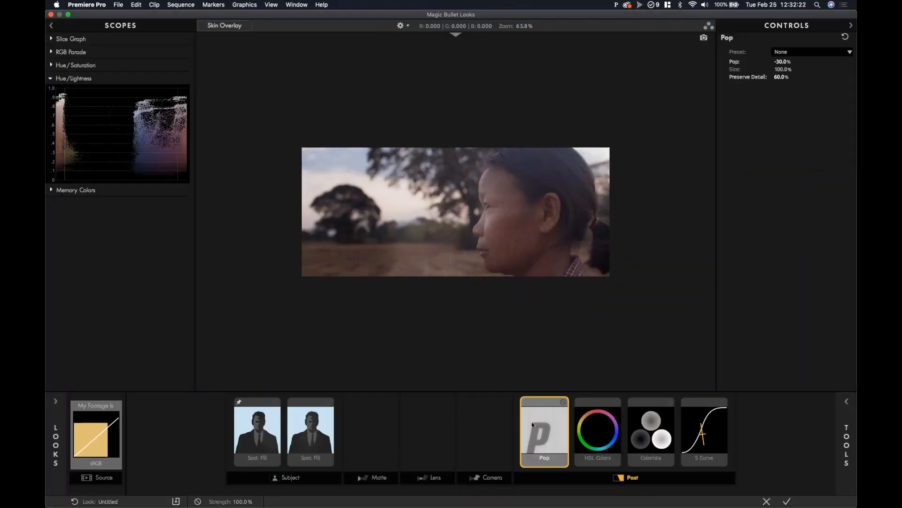
- Compare the woman's skin at high zoom with the Pop tool switched off and back on
click(563, 403)
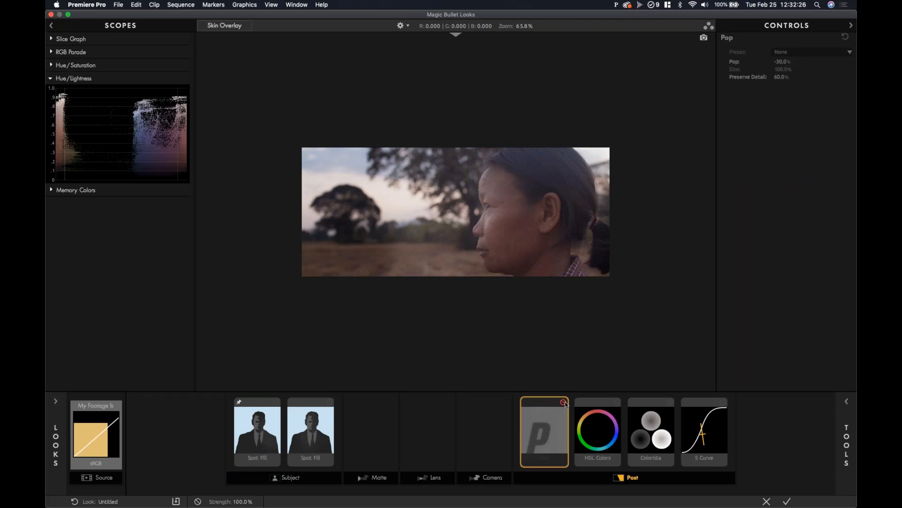
scroll(528, 208, up, 5)
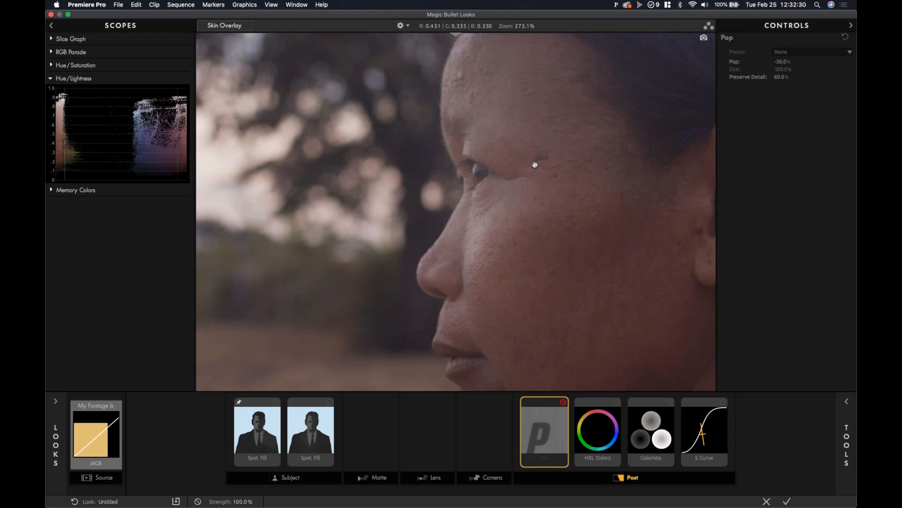
drag(595, 246, 494, 166)
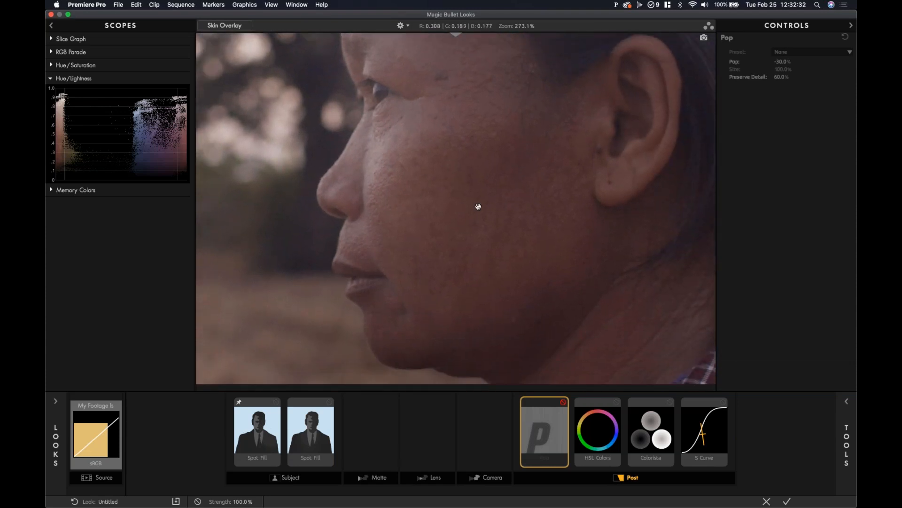
drag(522, 223, 598, 223)
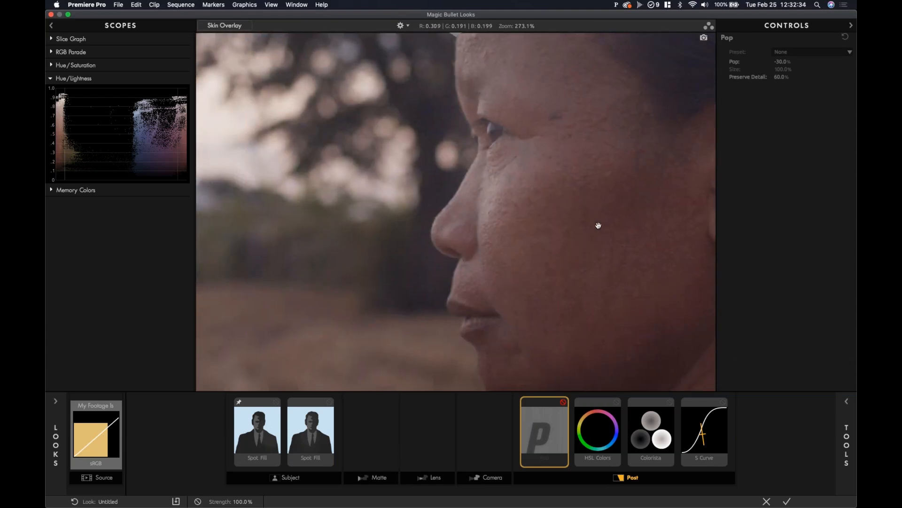
click(564, 401)
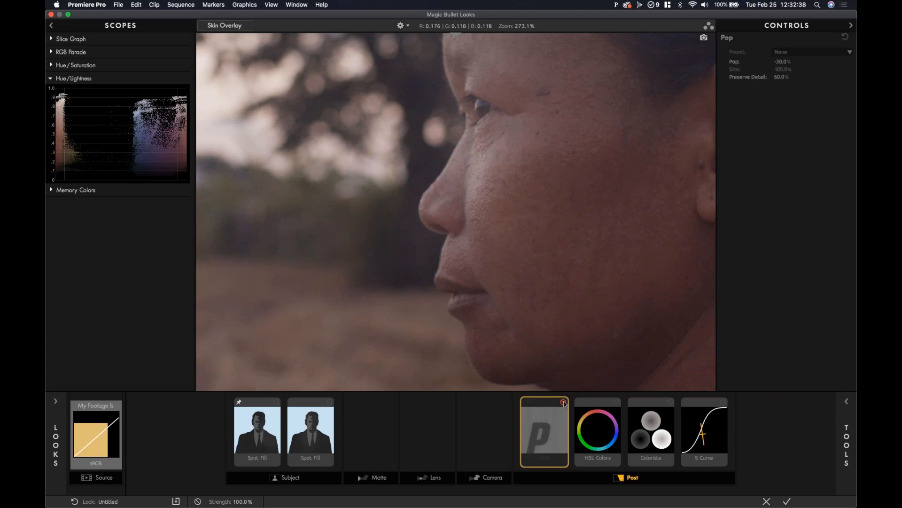
click(564, 402)
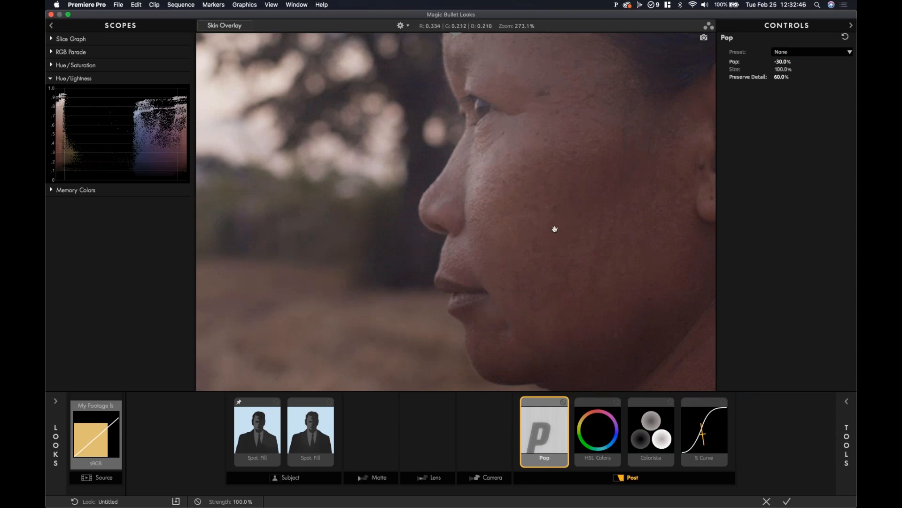
drag(539, 266, 469, 267)
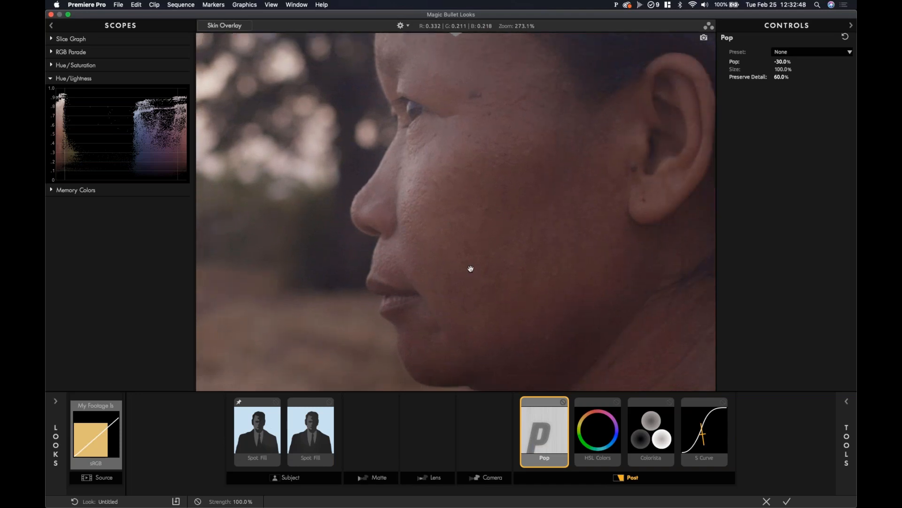
- Try the Pop tool at -80%, comparing the woman's skin with the tool switched off and on before and after the change
click(563, 402)
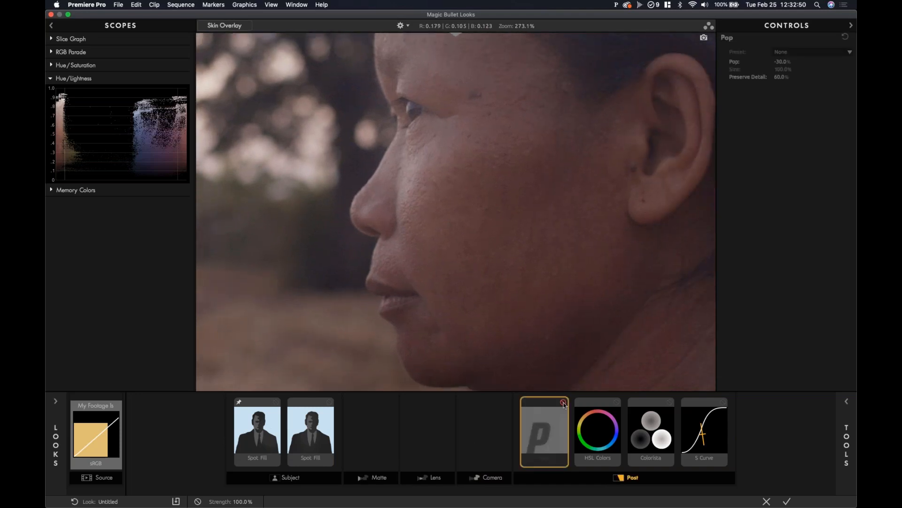
click(564, 403)
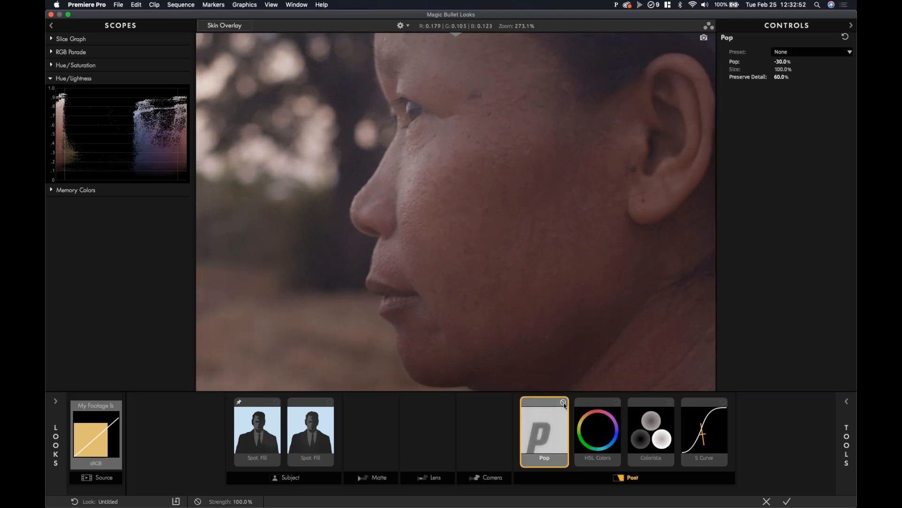
click(782, 62)
double_click(790, 63)
text(80)
key(Return)
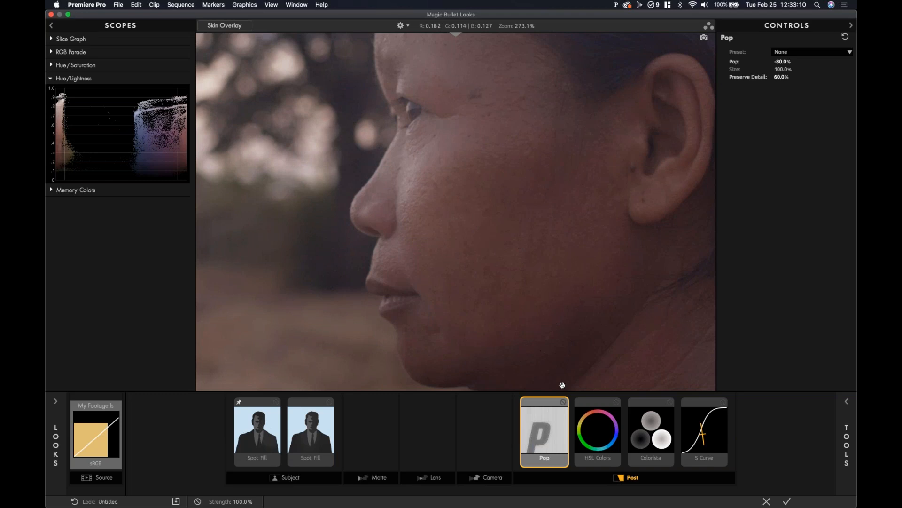
click(563, 402)
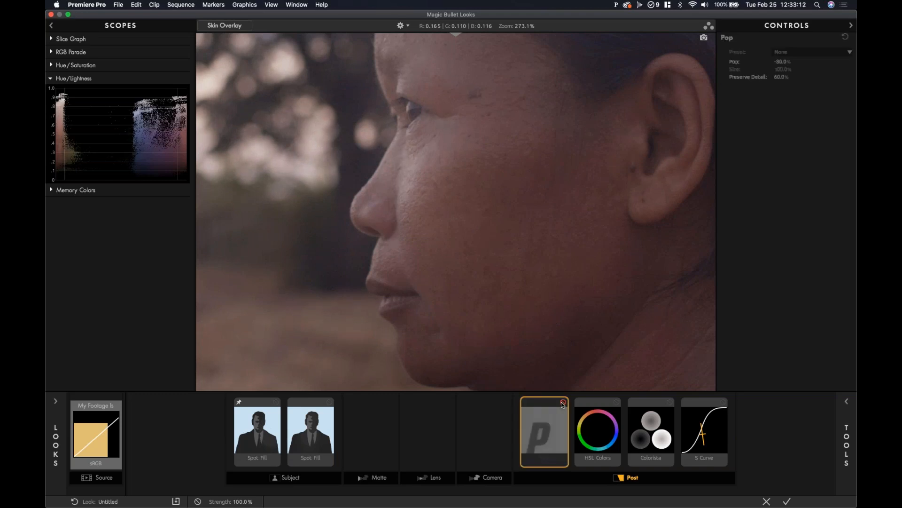
click(563, 403)
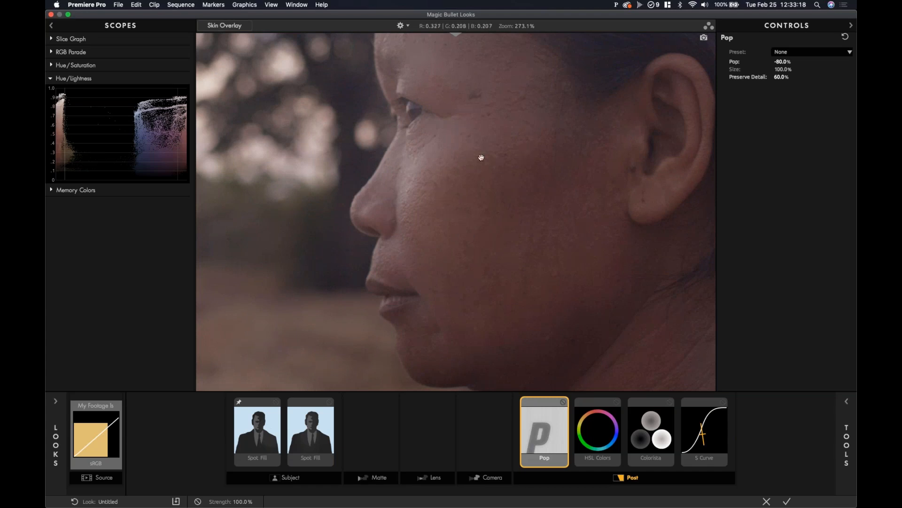
- Set the Pop amount to -60% and check the result on the whole frame
click(783, 62)
key(BackSpace)
text(-60)
key(Return)
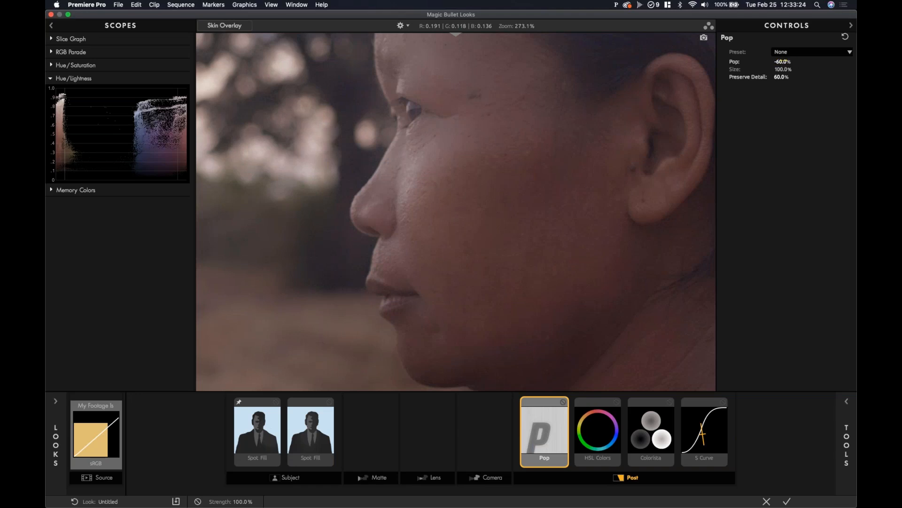
scroll(462, 226, down, 1)
scroll(462, 228, down, 3)
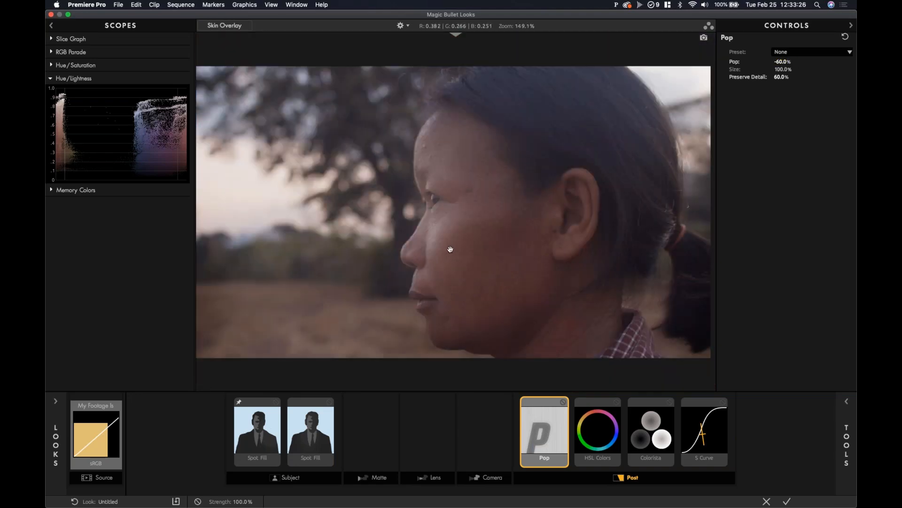
scroll(448, 246, down, 2)
scroll(449, 249, down, 2)
scroll(450, 249, down, 2)
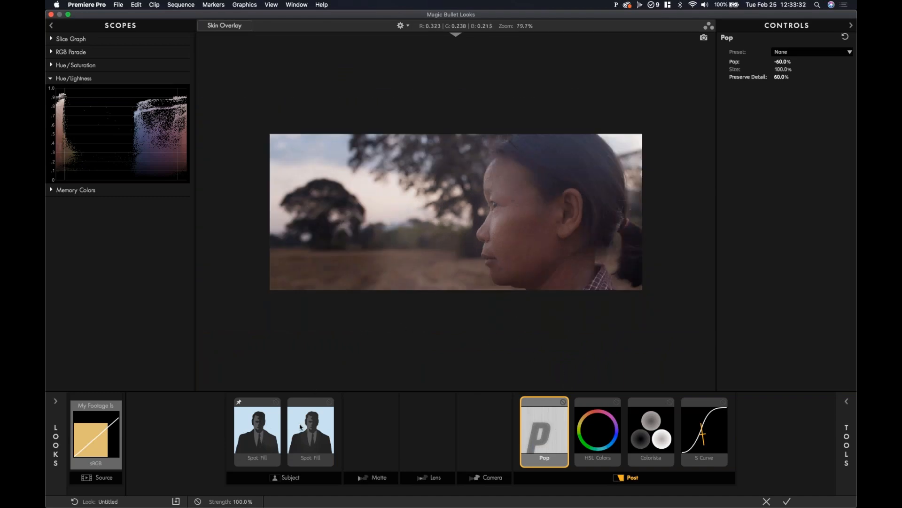
- Compare the picture with each of the two Spot Fill tools switched off and back on
click(276, 403)
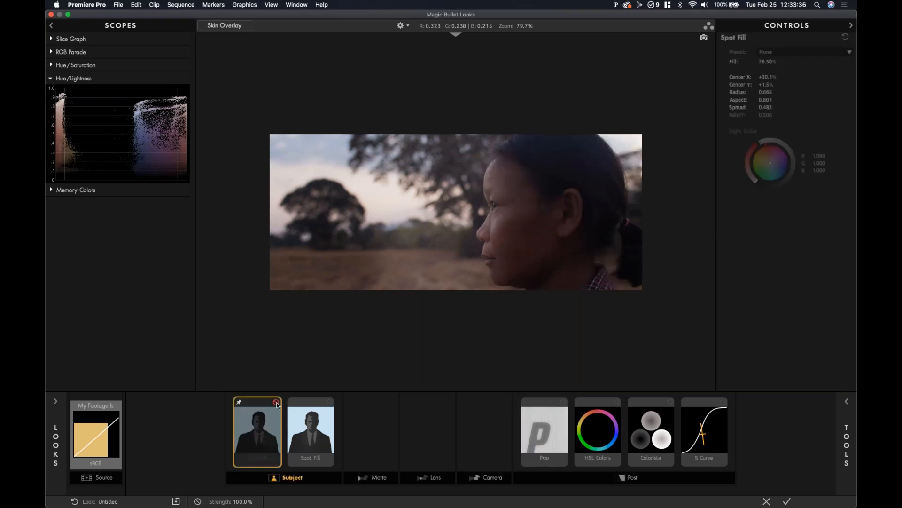
click(276, 403)
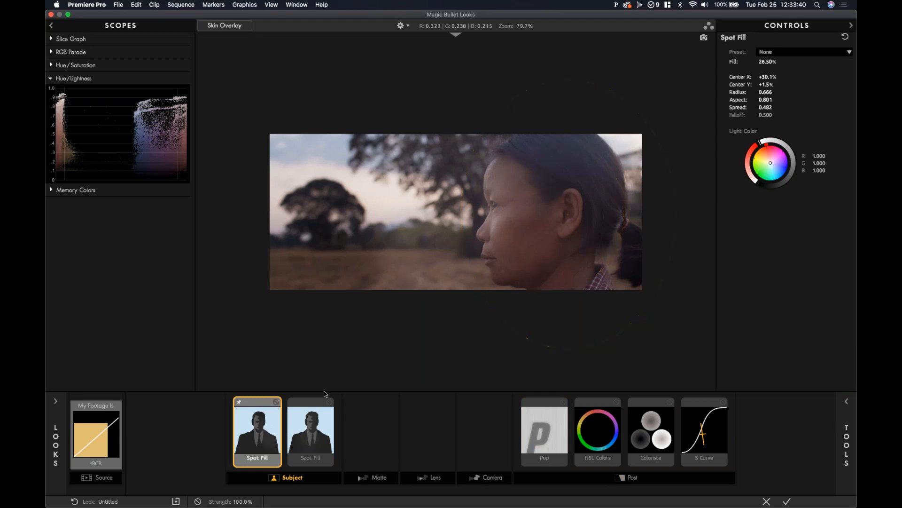
click(329, 403)
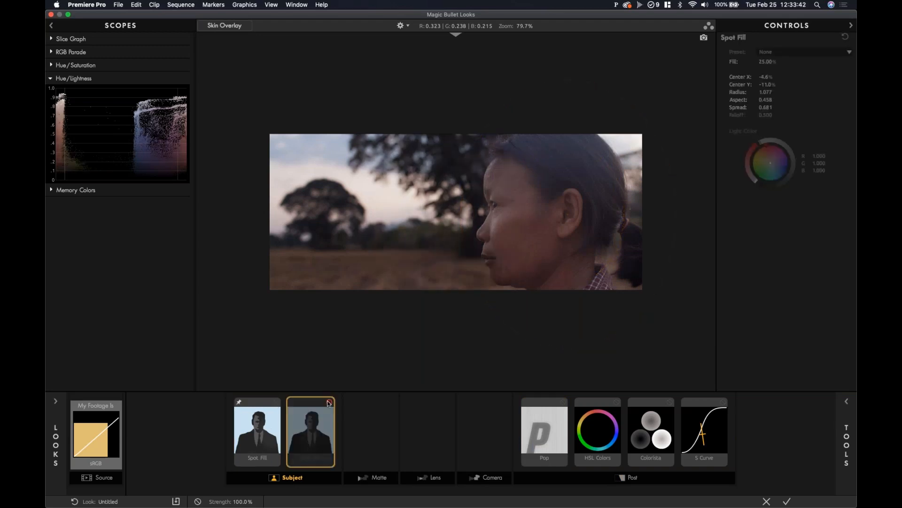
click(329, 403)
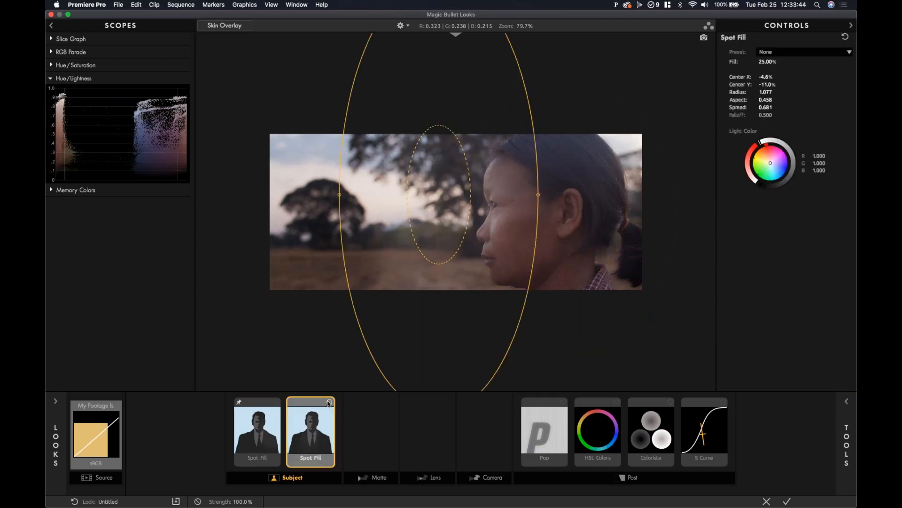
- Narrow the second Spot Fill's ellipse to an aspect of about 0.409 and apply the look to the clip
drag(539, 193, 527, 194)
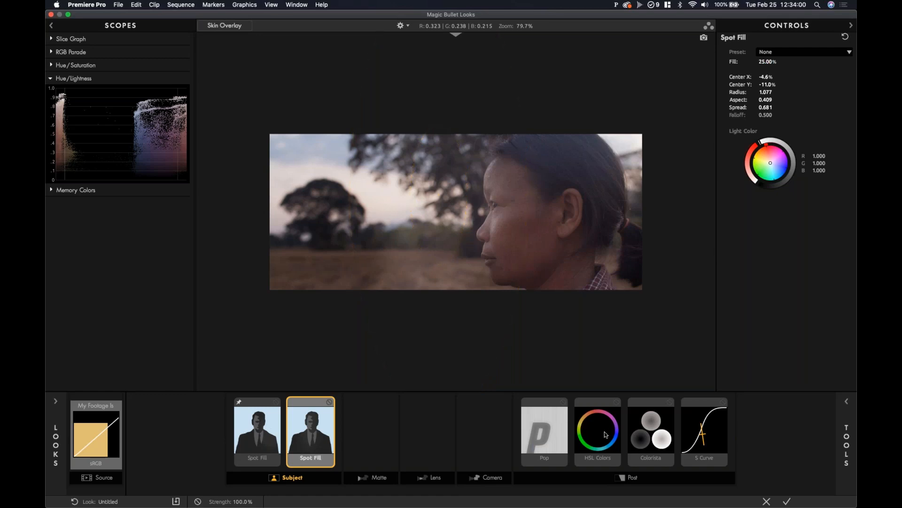
click(708, 444)
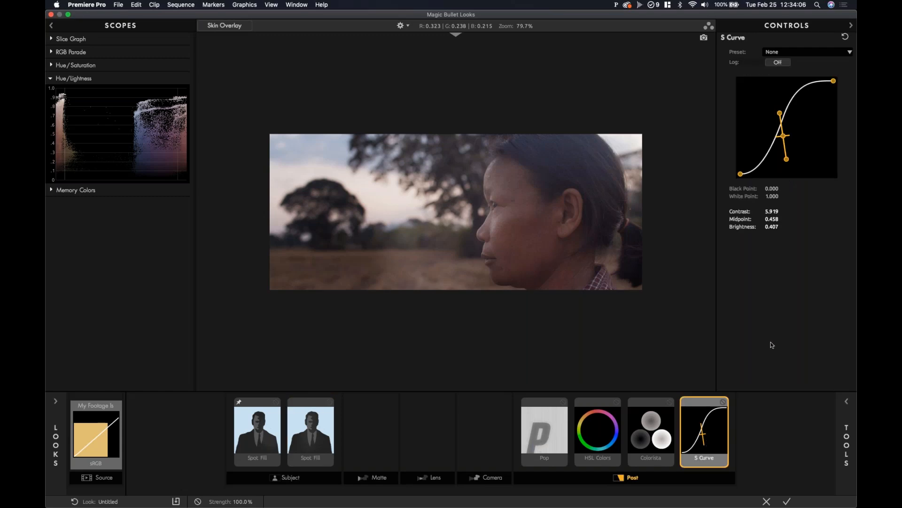
click(845, 442)
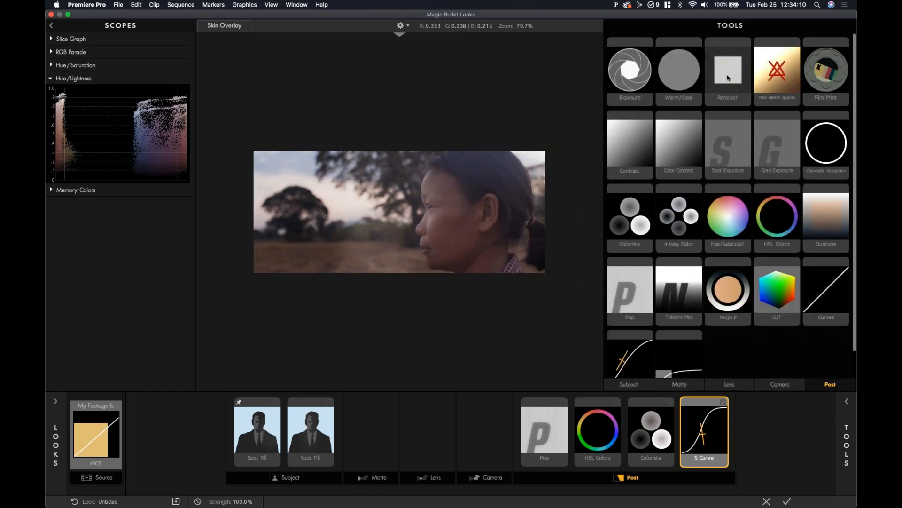
click(473, 341)
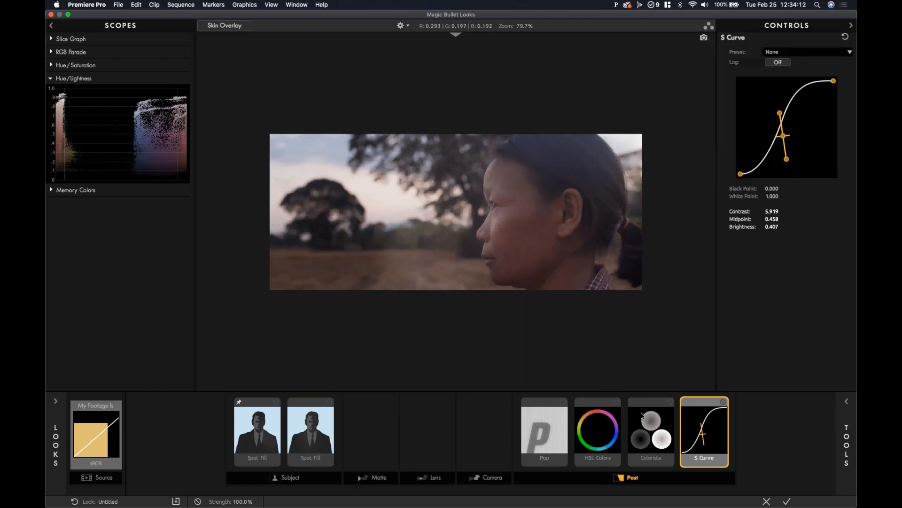
click(787, 502)
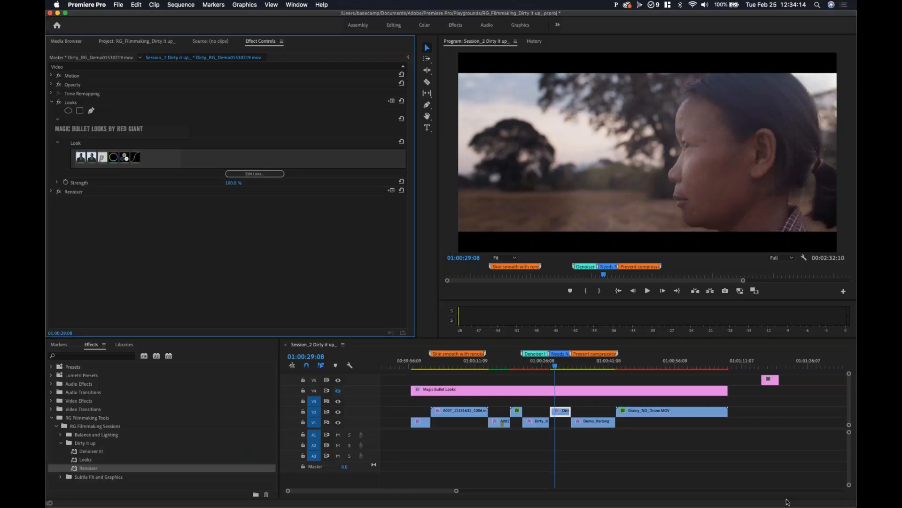
- Collapse the clip's Looks effect and expand the Renoiser settings
click(52, 102)
click(68, 113)
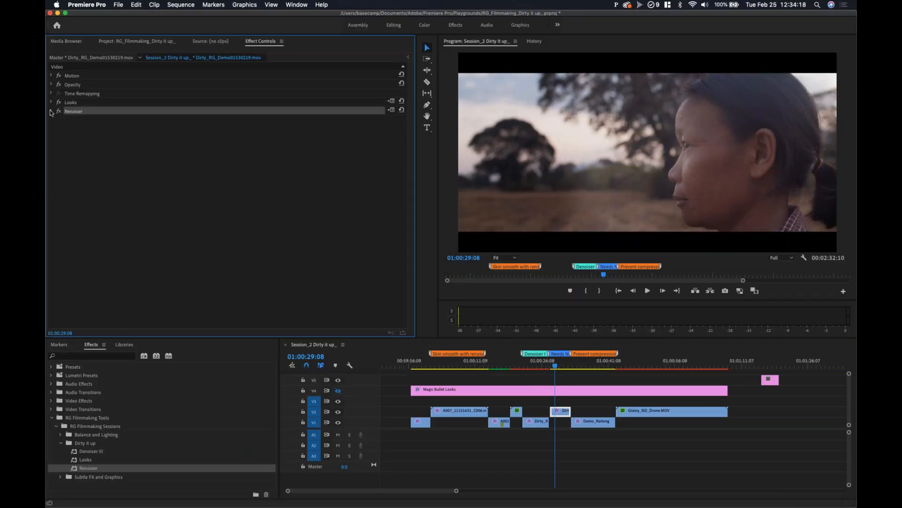
click(51, 111)
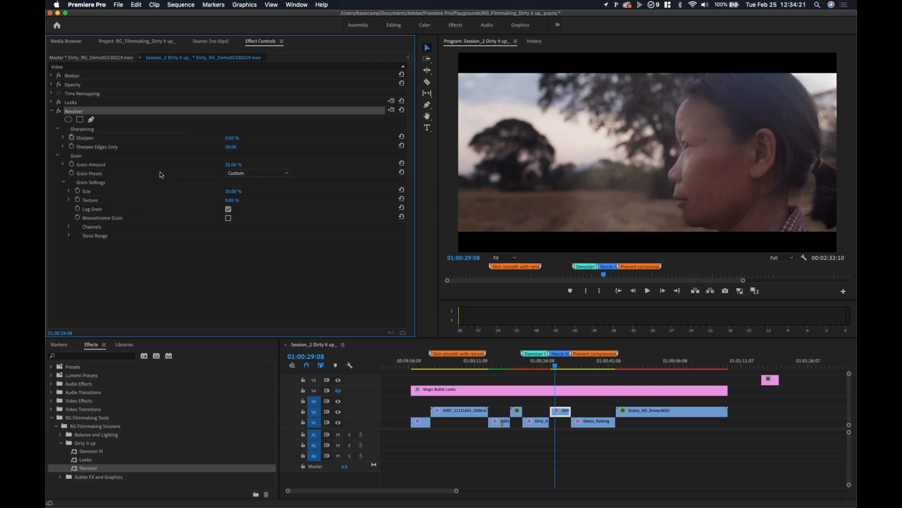
- Try the Cinema Holdout, Big Kahuna and Kung-Fu Fighting grain presets in Renoiser, judging the grain at 75% preview zoom
click(277, 173)
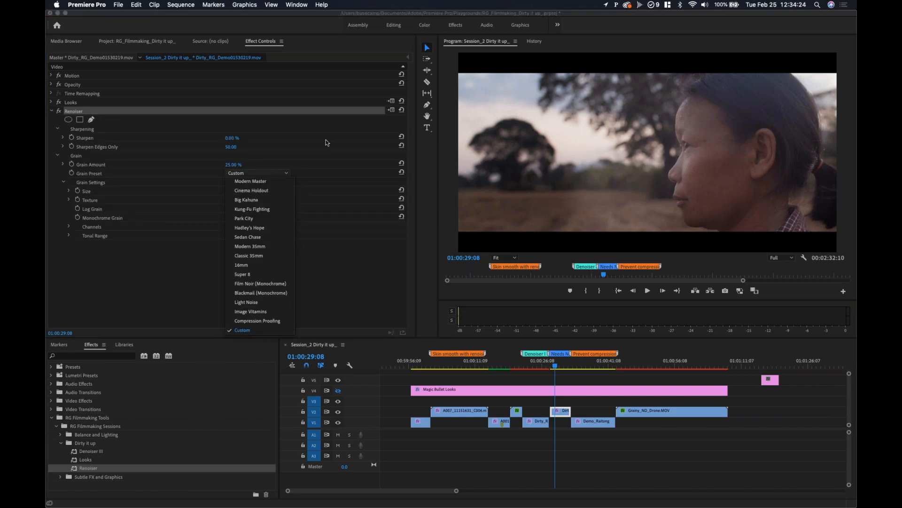
click(275, 191)
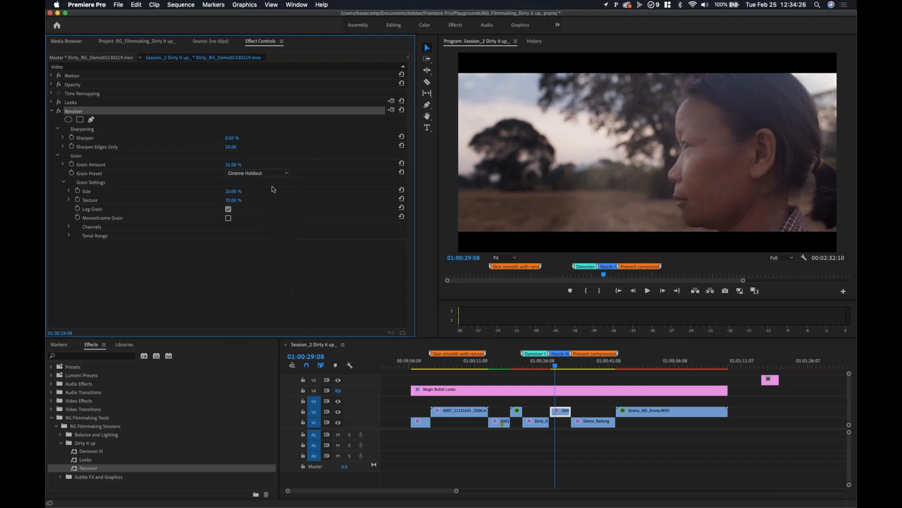
click(272, 175)
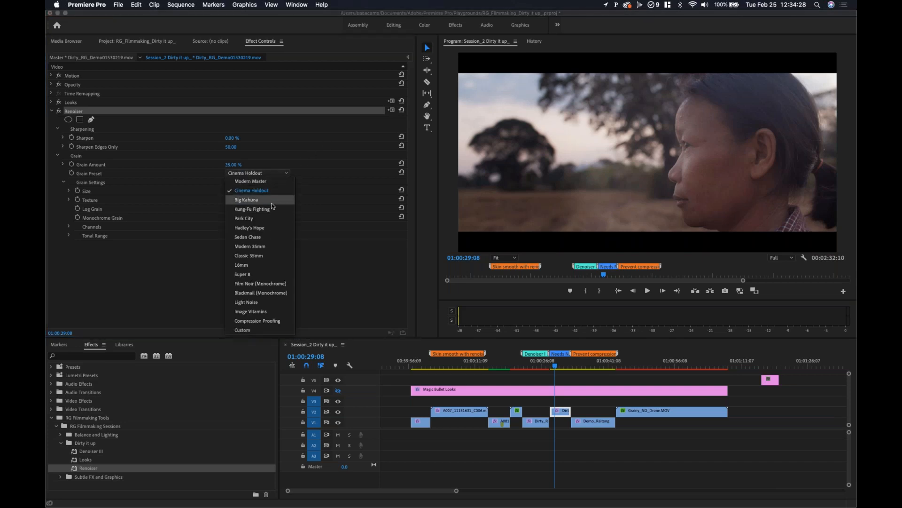
click(271, 201)
click(669, 169)
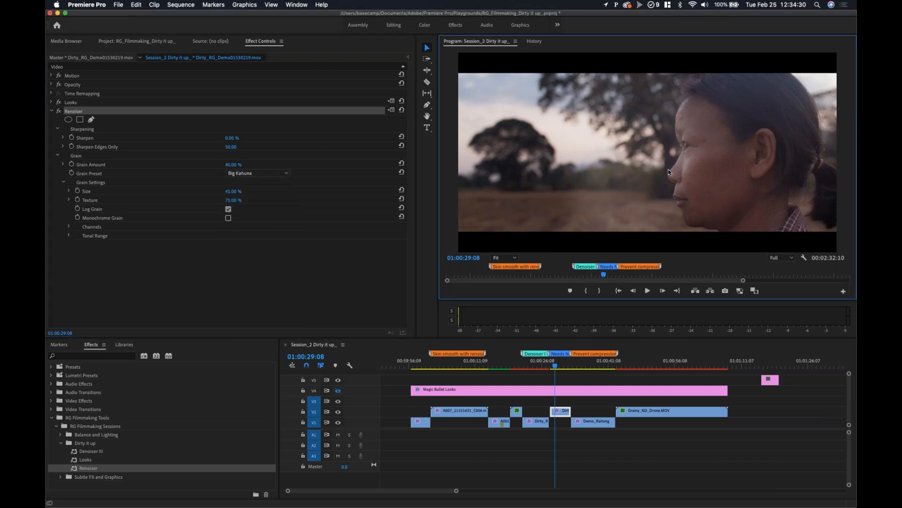
key(super+=)
key(super+=)
key(super+=)
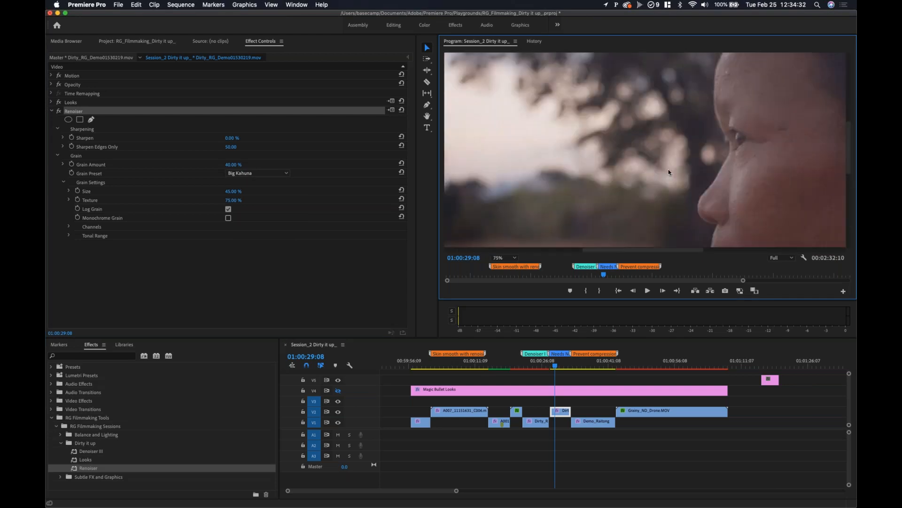
click(235, 176)
click(243, 211)
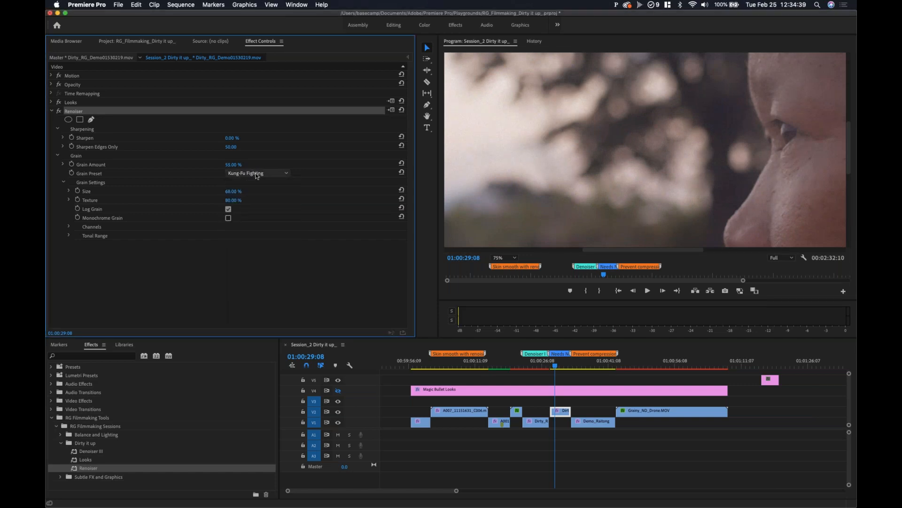
- Try the 16mm, Super 8, Film Noir (Monochrome) and Blackmail (Monochrome) grain presets in turn
click(257, 175)
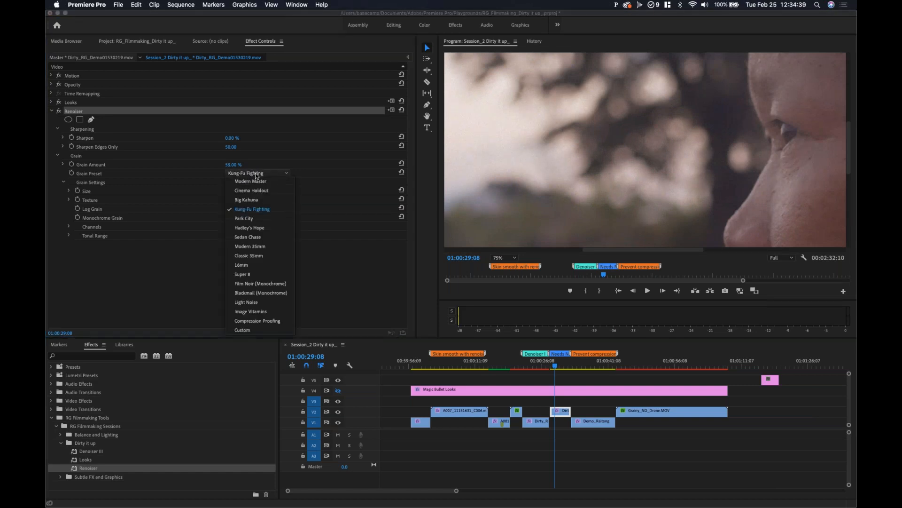
click(250, 266)
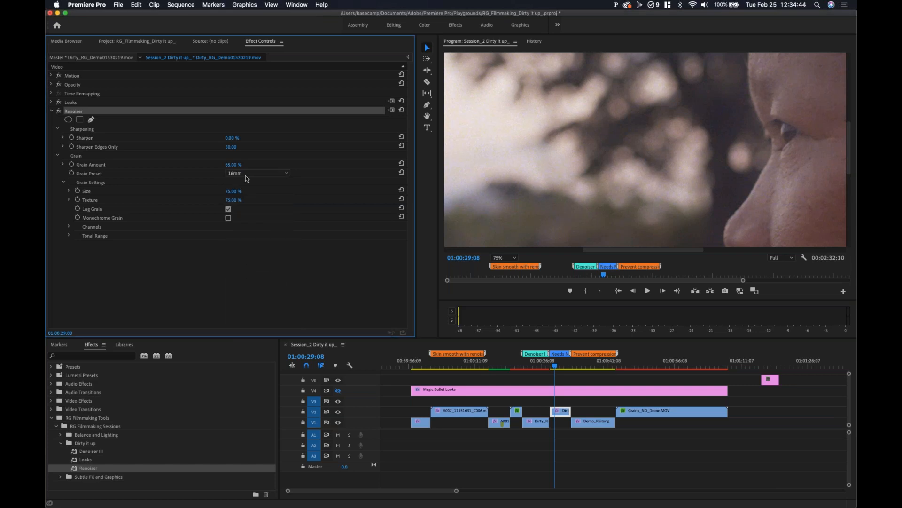
click(245, 172)
click(243, 277)
click(247, 174)
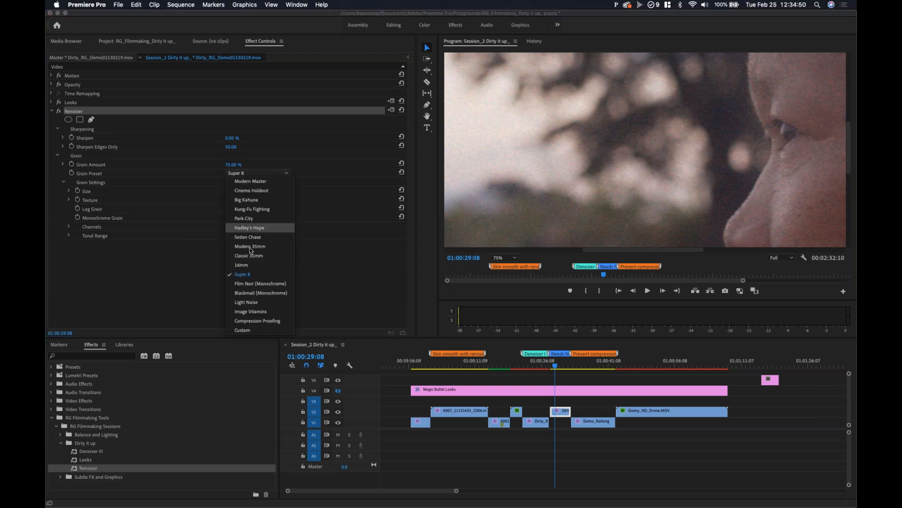
click(278, 285)
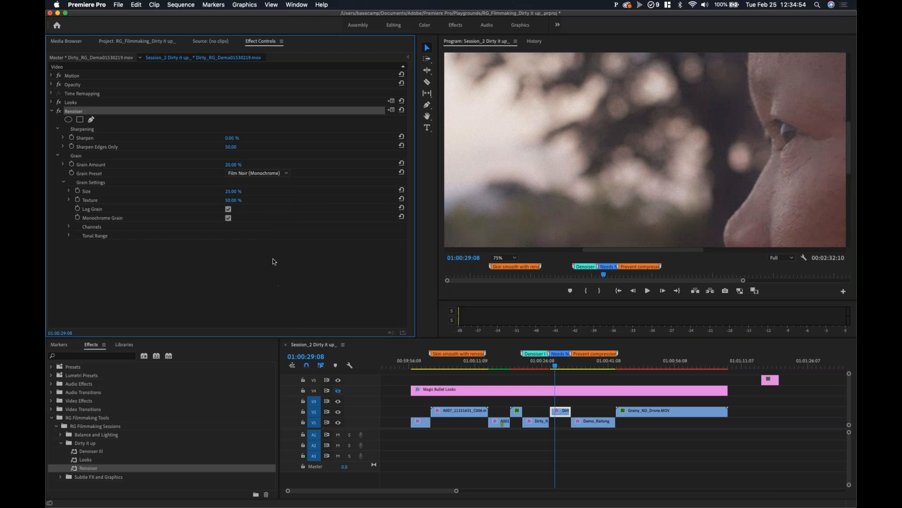
click(259, 173)
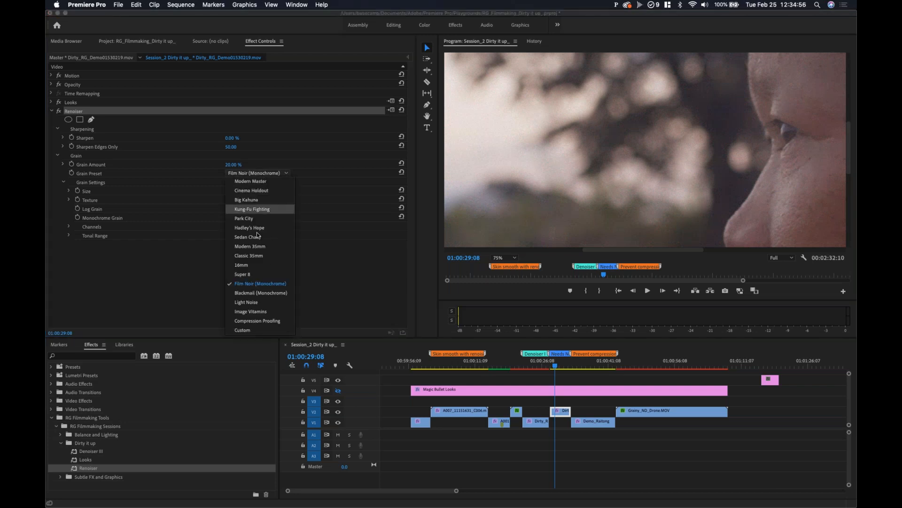
click(258, 293)
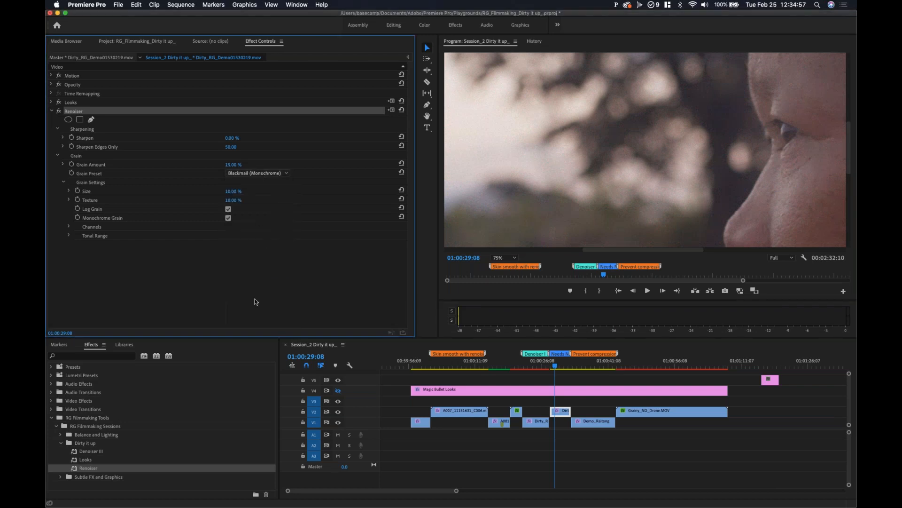
- Apply Renoiser's Image Vitamins grain preset and set the grain amount to 25%
click(263, 172)
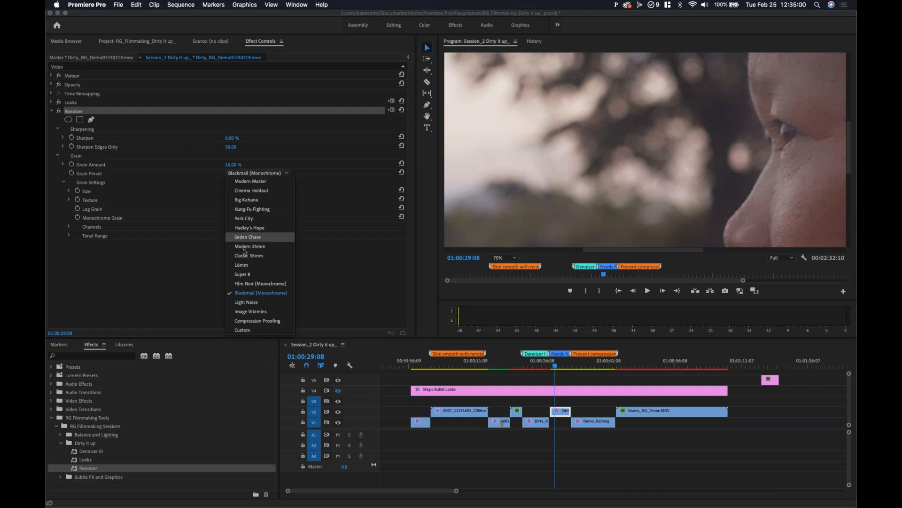
click(253, 311)
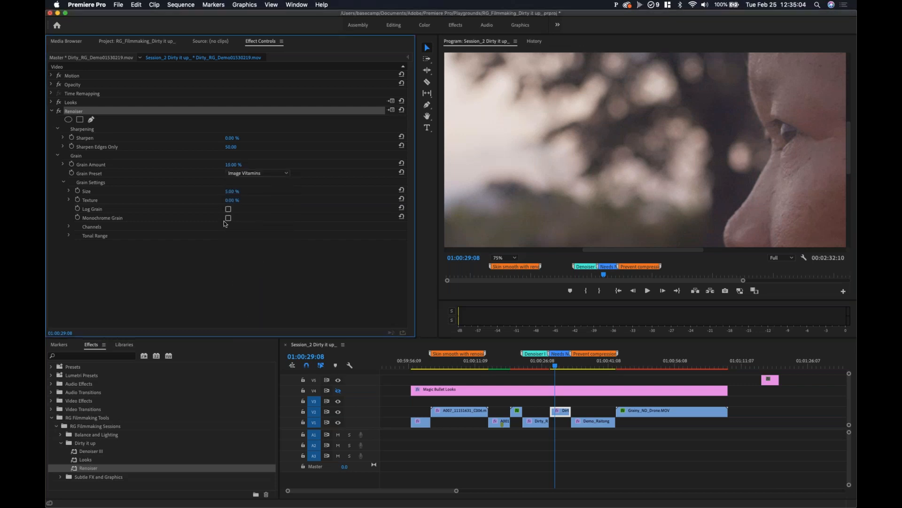
click(235, 165)
text(25)
key(Return)
click(282, 272)
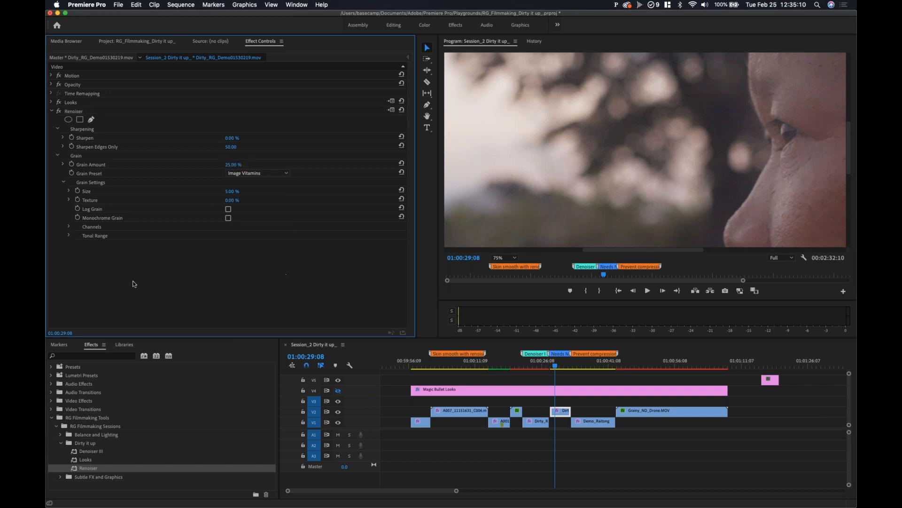
- Review Renoiser's Channels and Tonal Range grain settings, collapsing each group after viewing
click(69, 227)
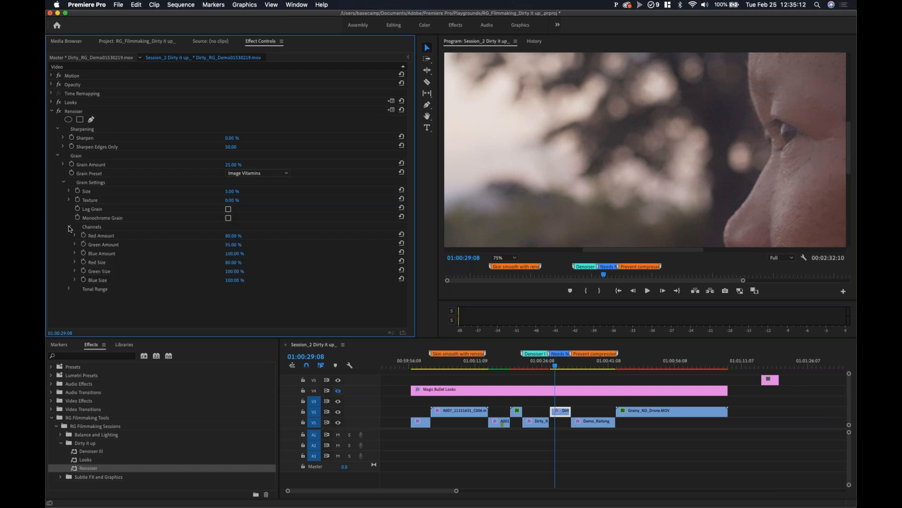
click(69, 227)
click(68, 236)
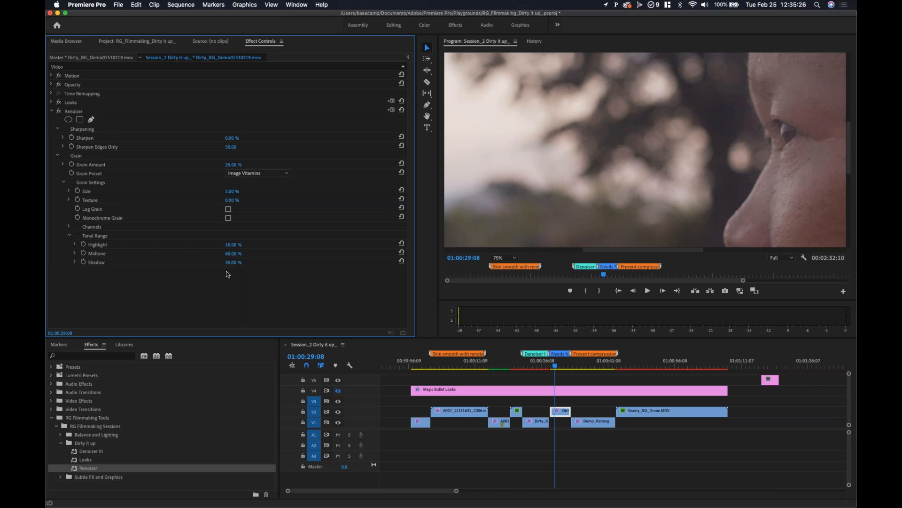
click(69, 237)
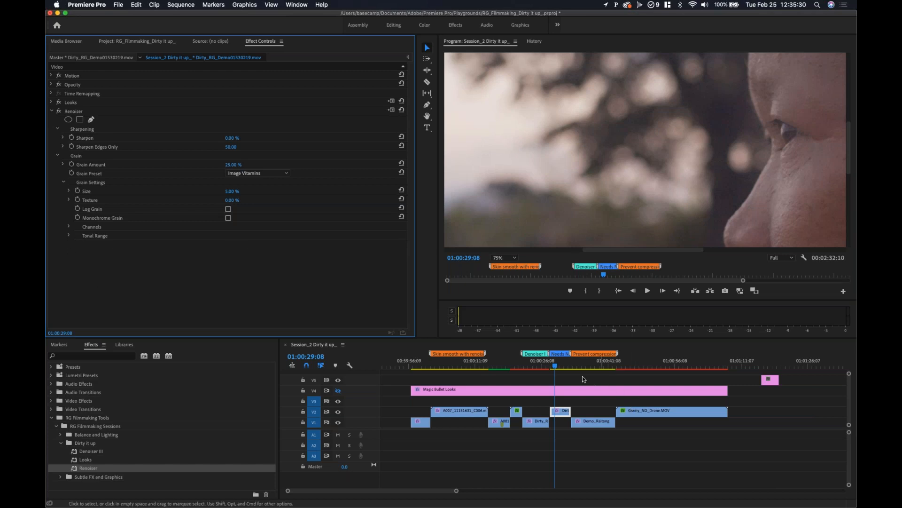
- Fit the preview to the frame, collapse Renoiser, and compare the clip with Looks and Renoiser switched off and back on
click(653, 194)
key(super+minus)
key(super+minus)
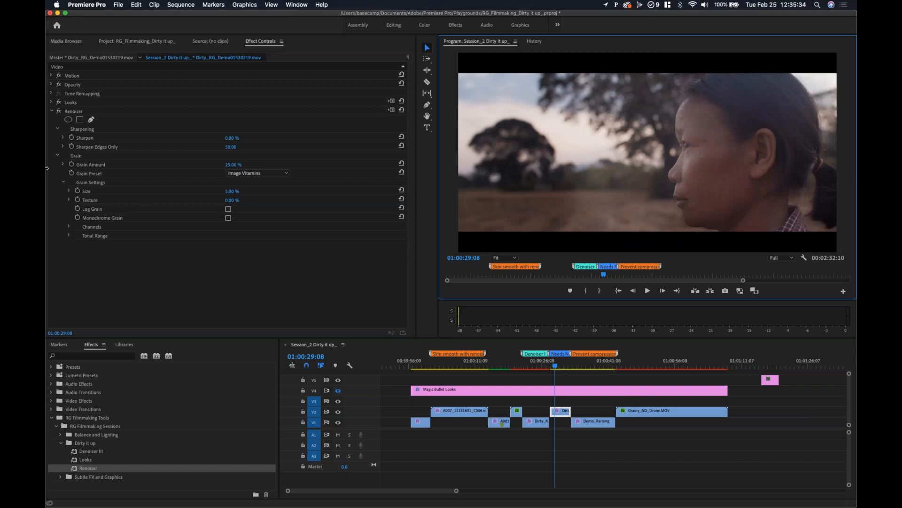
click(52, 111)
click(59, 103)
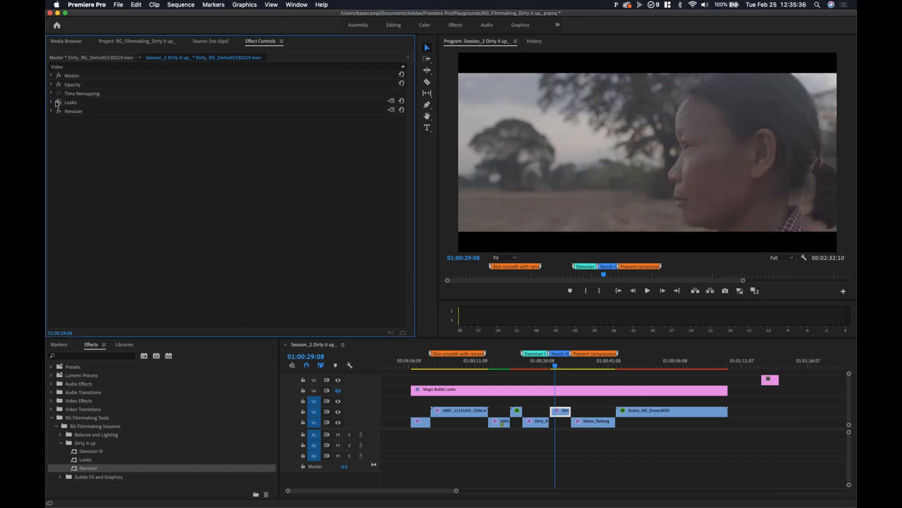
click(59, 111)
click(58, 102)
click(58, 111)
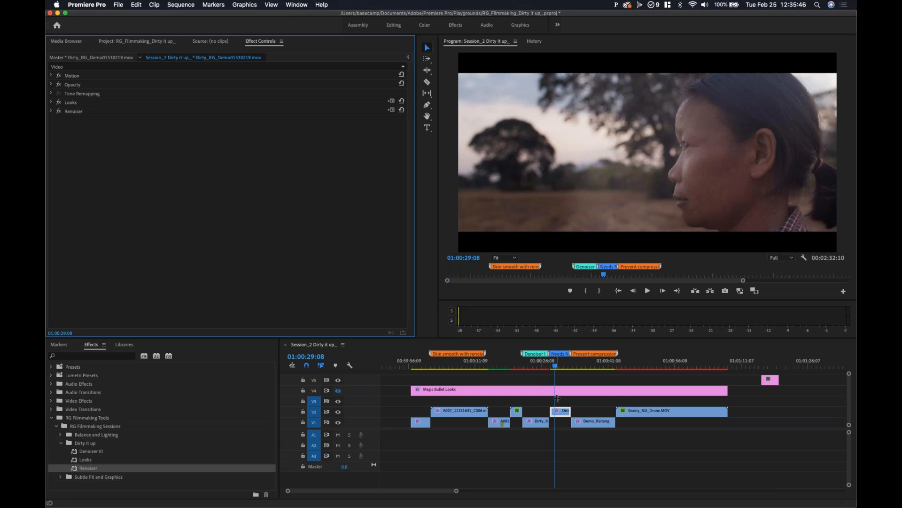
- Open the close-up clip's look for editing and inspect its two Spot Fill tools, then return to the sequence
click(559, 366)
drag(560, 366, 558, 366)
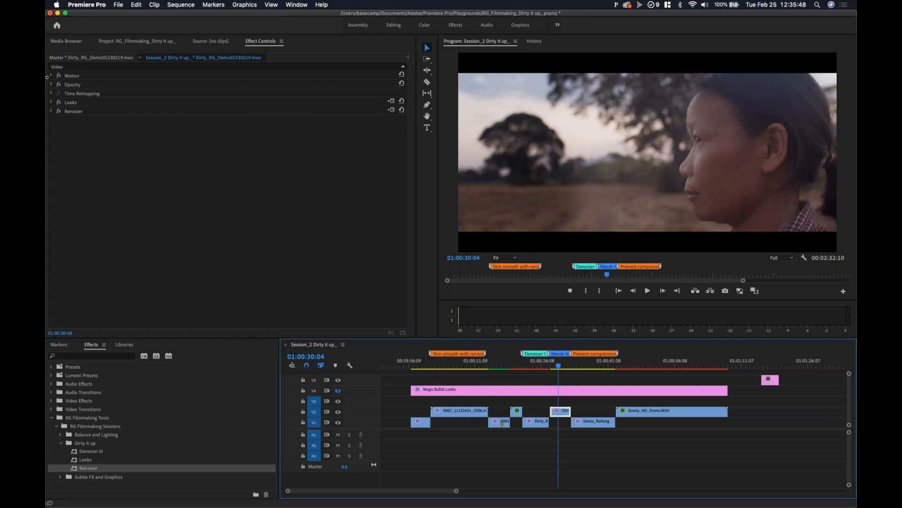
click(51, 102)
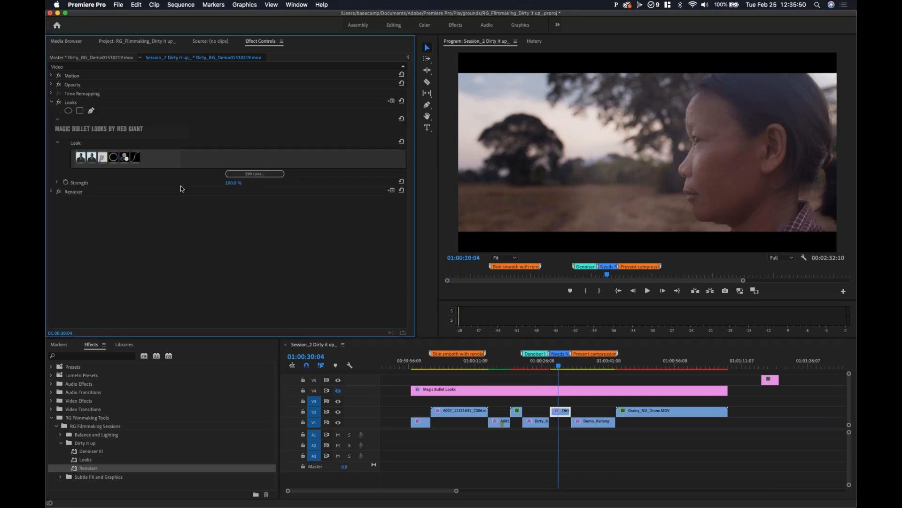
click(278, 175)
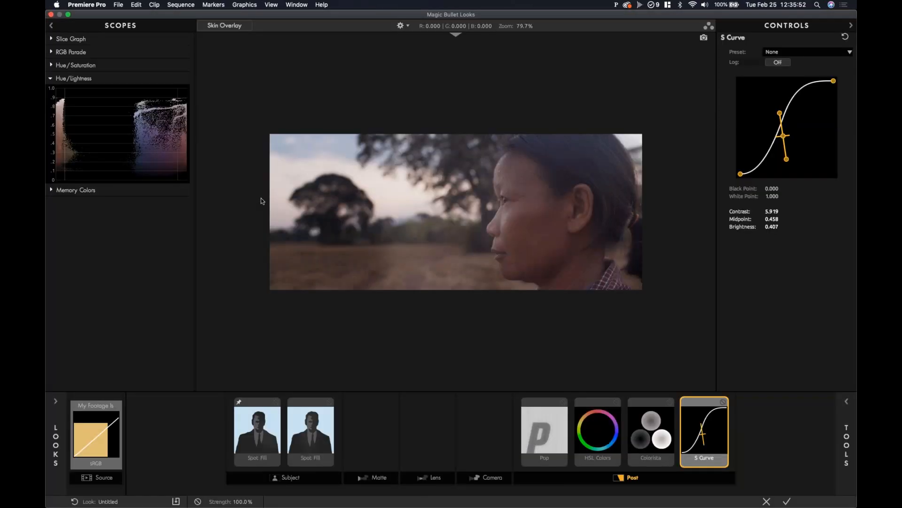
click(272, 422)
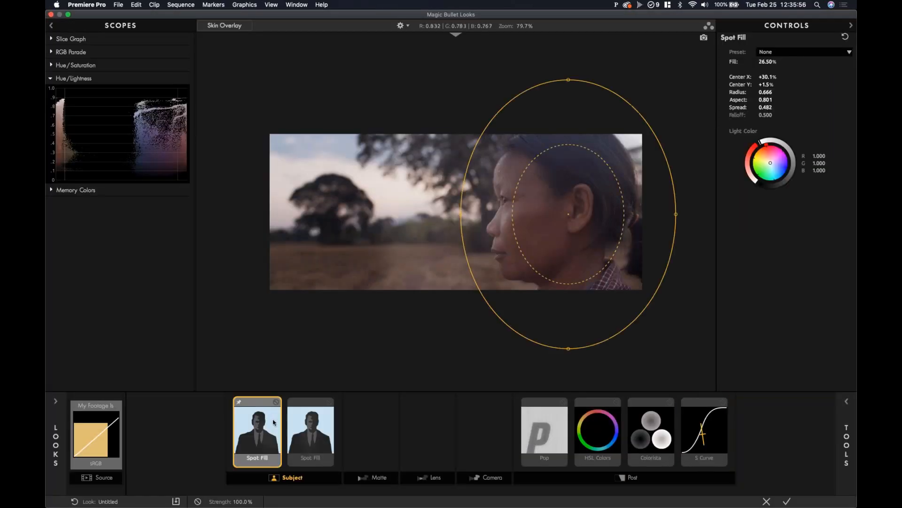
click(307, 418)
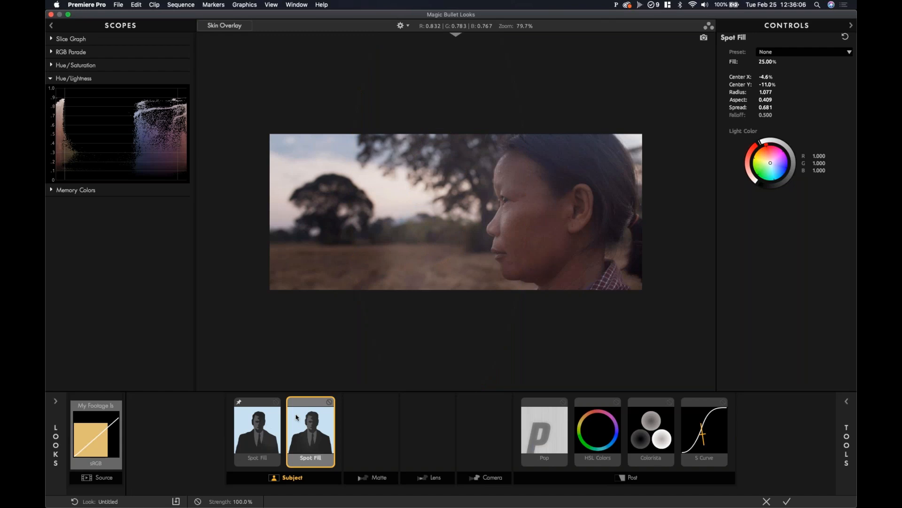
click(247, 449)
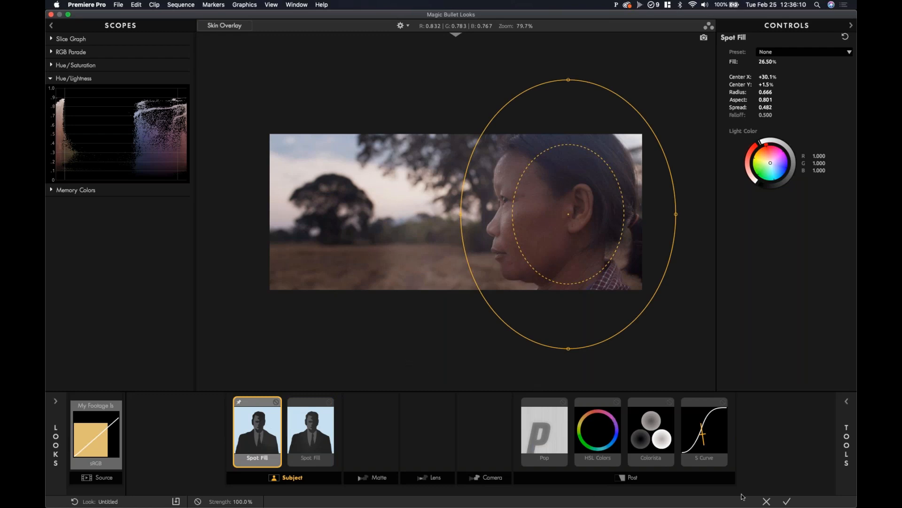
click(788, 501)
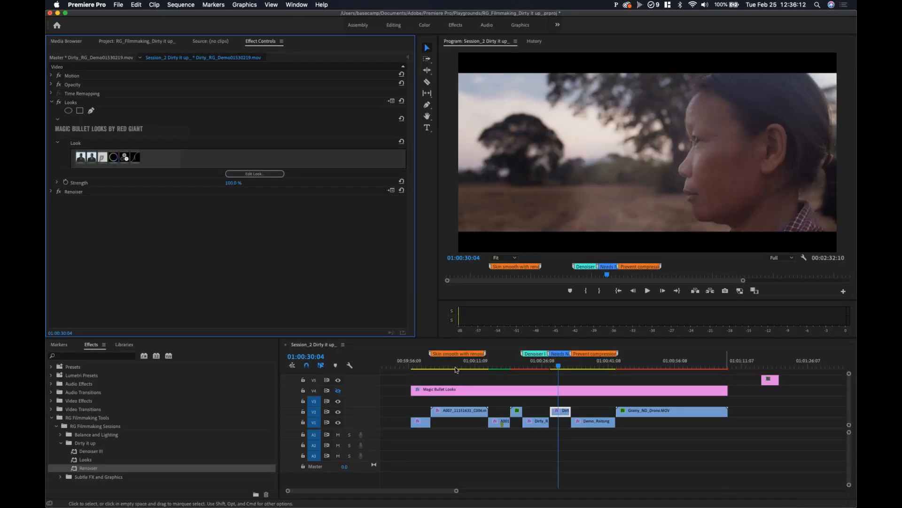
- Collapse the Looks effect and compare the close-up with the preceding wide shot of the same woman
click(51, 103)
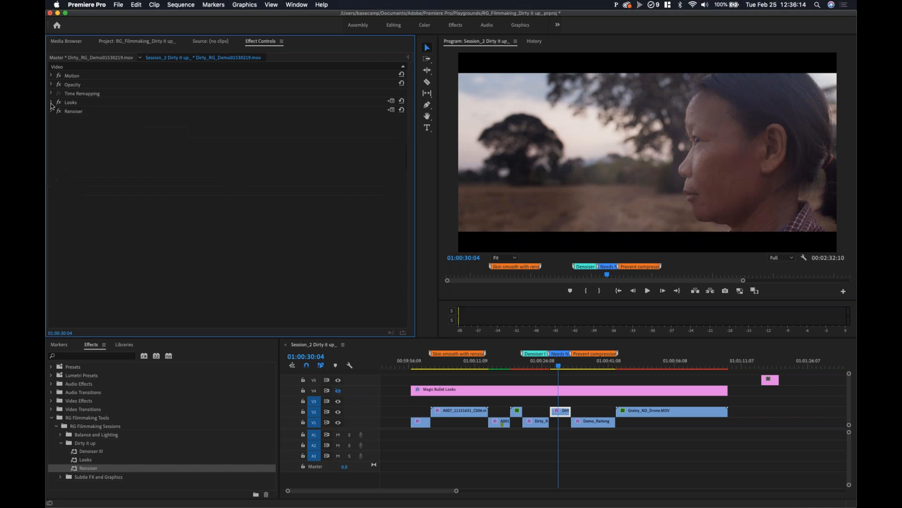
click(51, 112)
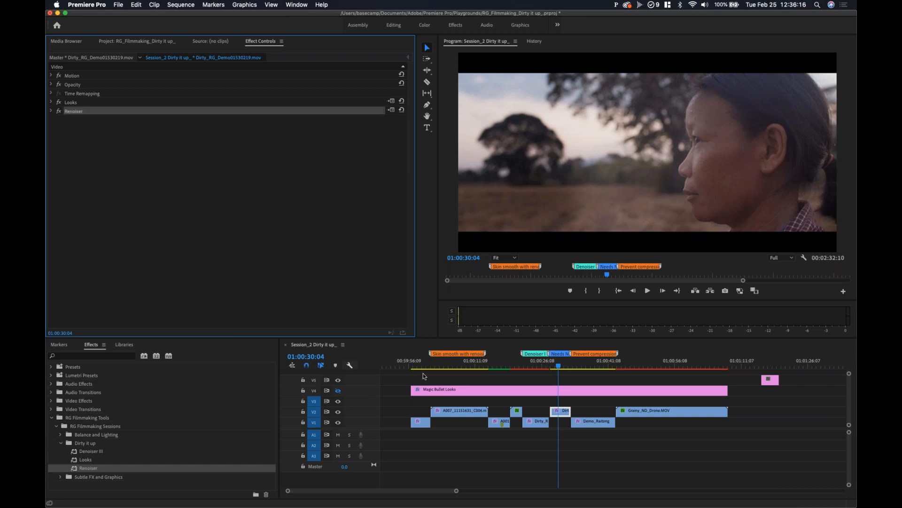
click(537, 360)
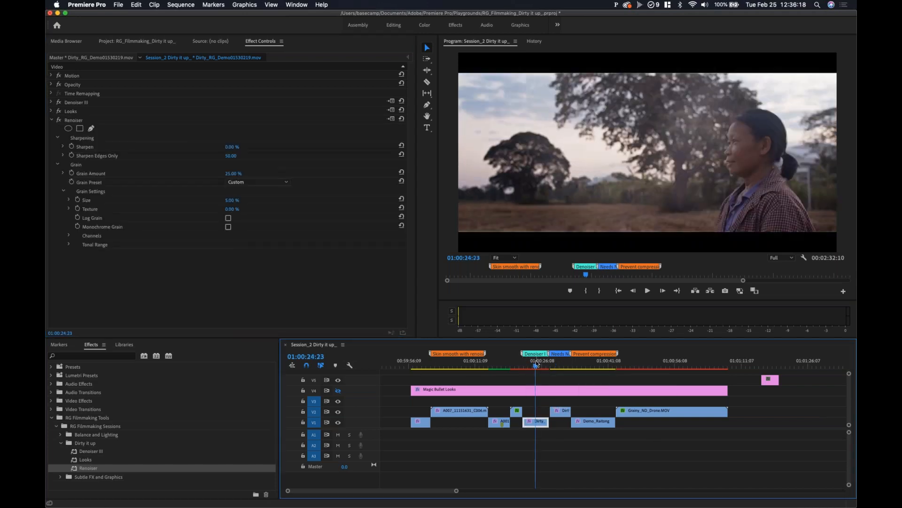
click(560, 364)
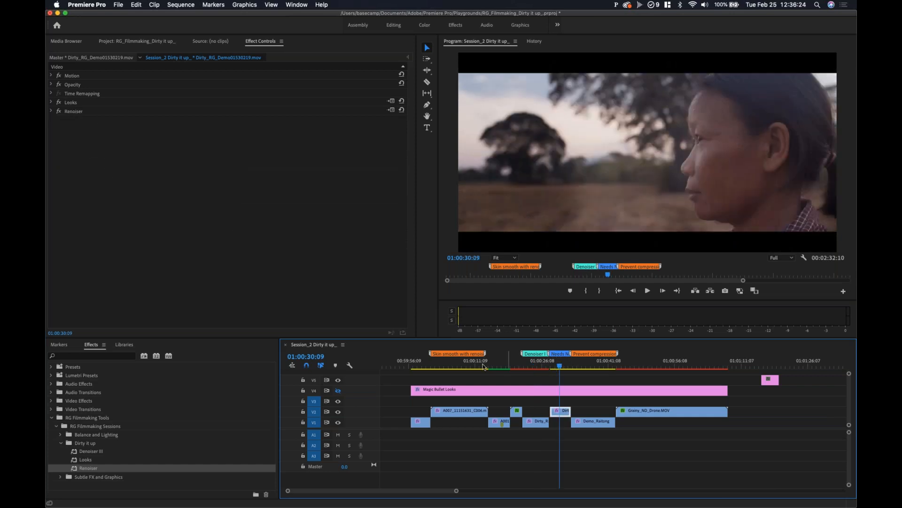
- Go to the opening fire clip, turn off its Looks and Renoiser effects, and enlarge the preview to 50%
click(420, 363)
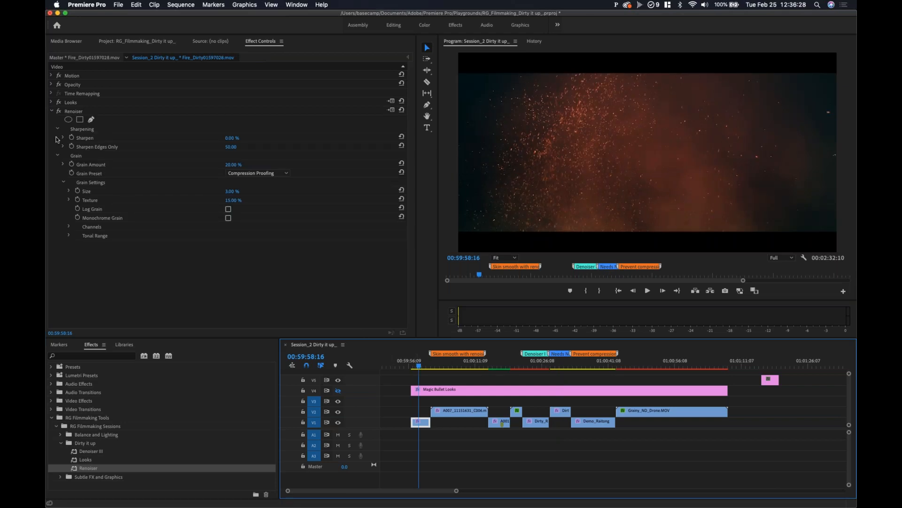
click(52, 113)
click(52, 113)
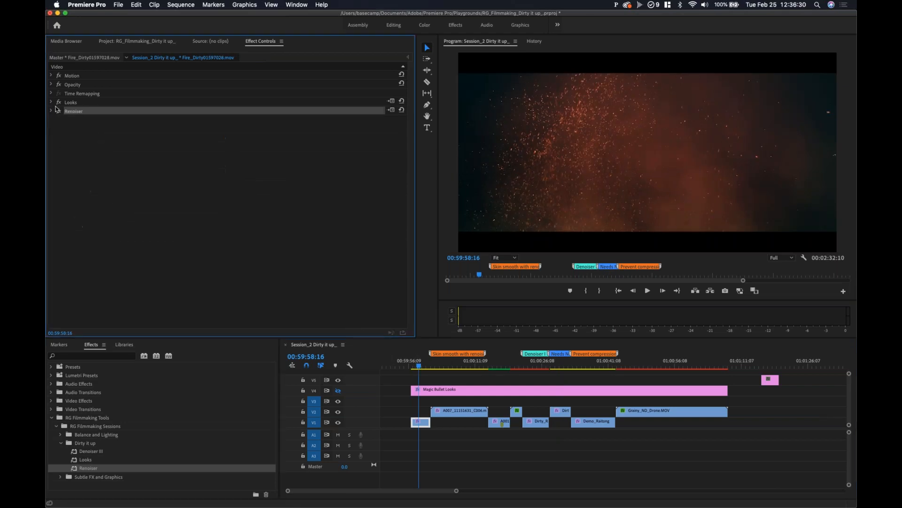
click(59, 111)
click(629, 209)
key(super+equal)
key(super+equal)
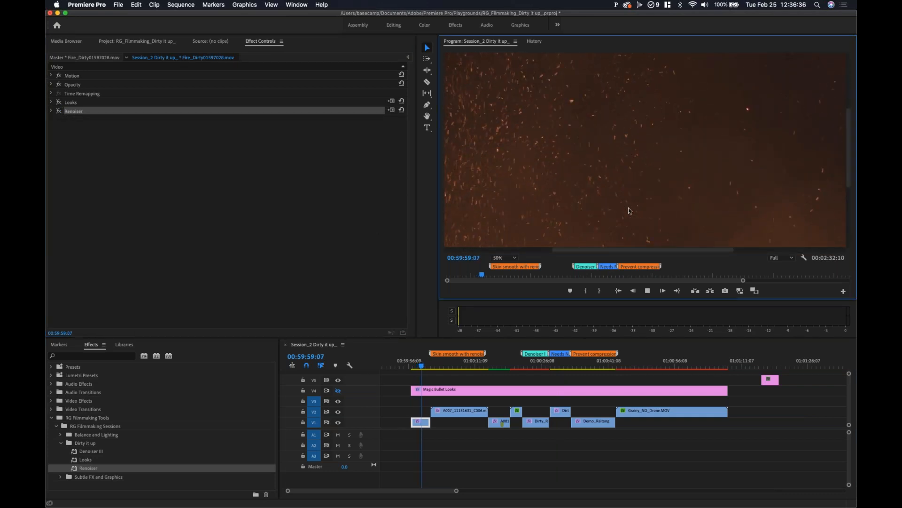
- Play the fire clip without its effects and examine the sparks on the other side of the frame
key(space)
key(j)
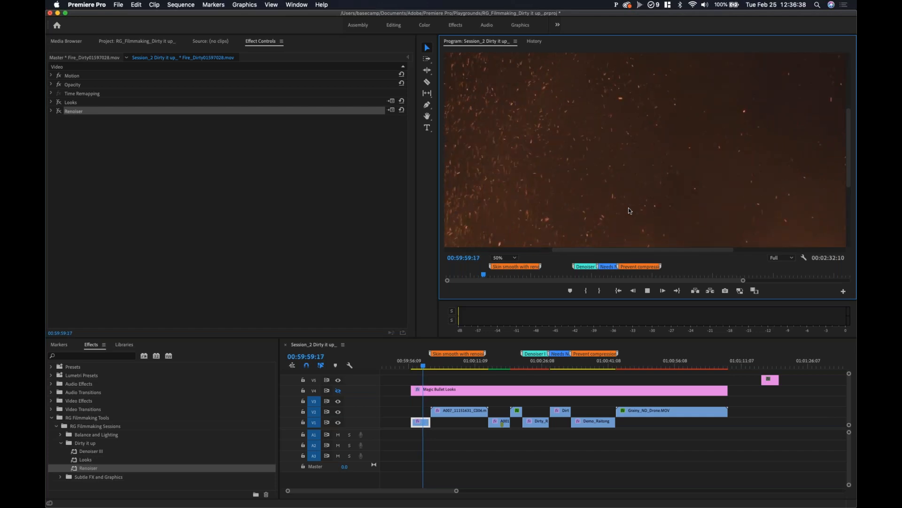
key(k)
drag(598, 259, 512, 261)
key(space)
key(space)
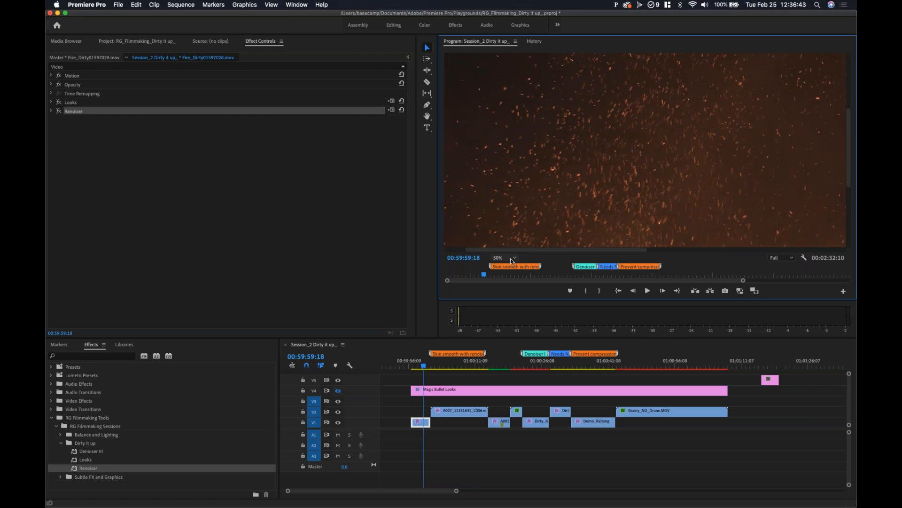
- Turn Looks back on and play the graded fire clip without grain, returning to the clip after playback
click(59, 103)
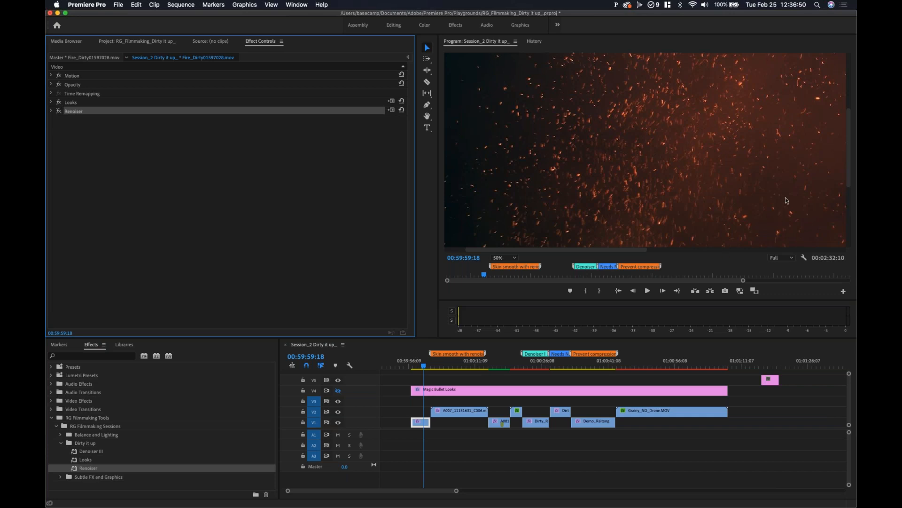
key(space)
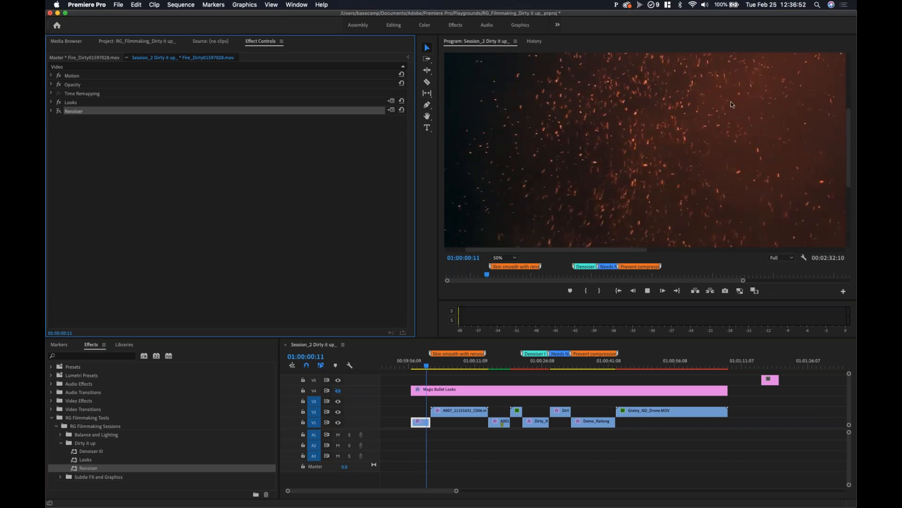
key(space)
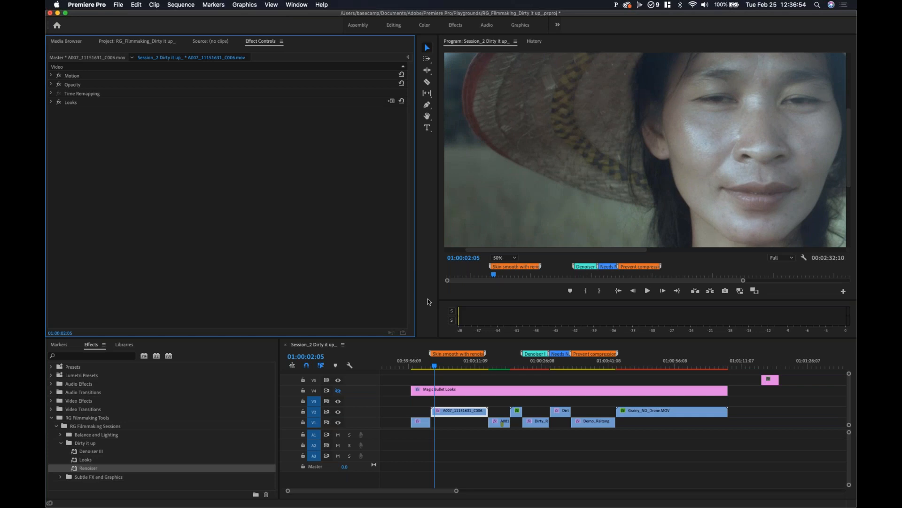
click(422, 365)
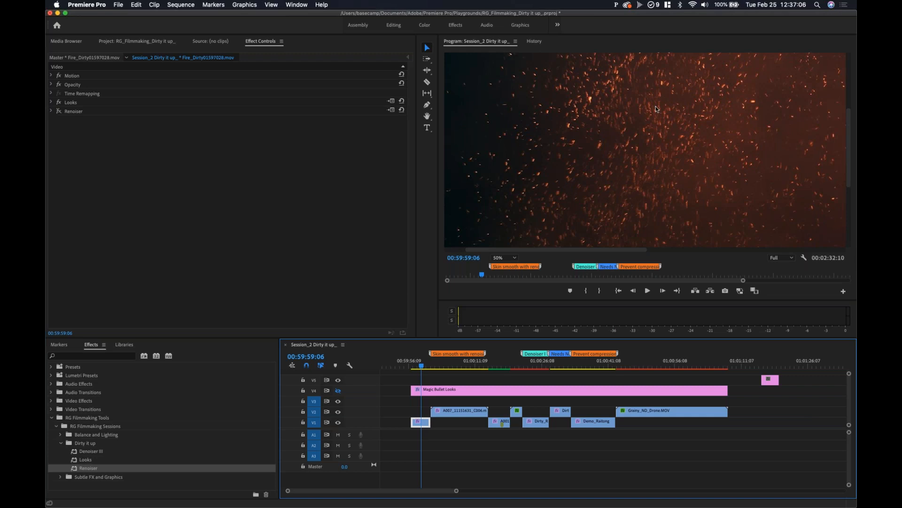
- Re-enable Renoiser on the fire clip and expand its settings to show the Compression Proofing grain preset
click(59, 114)
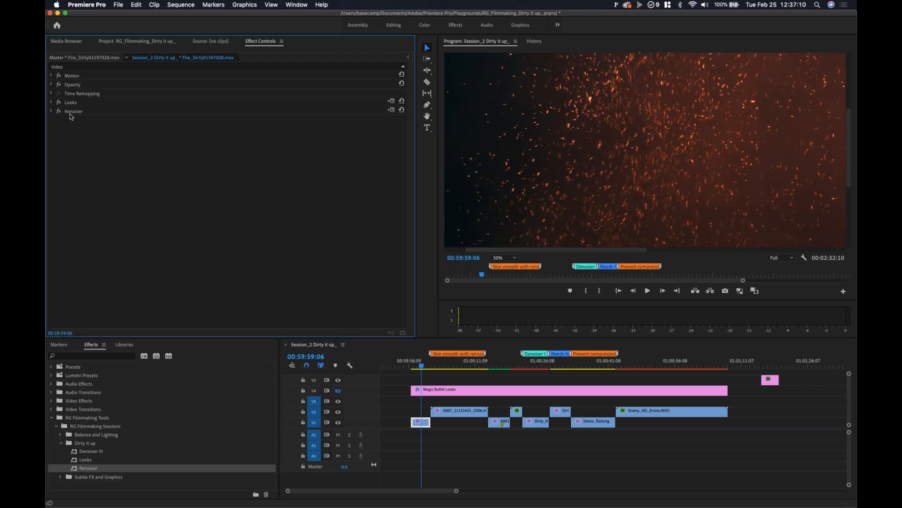
click(73, 114)
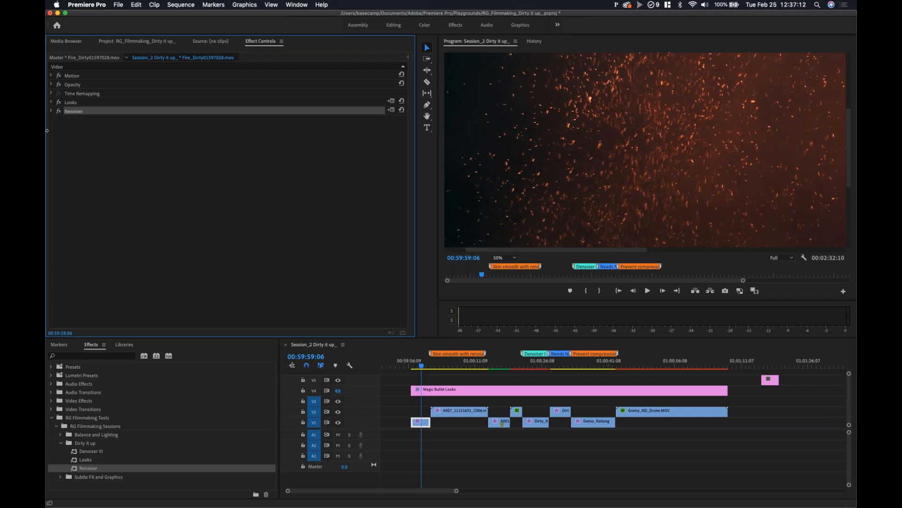
click(51, 112)
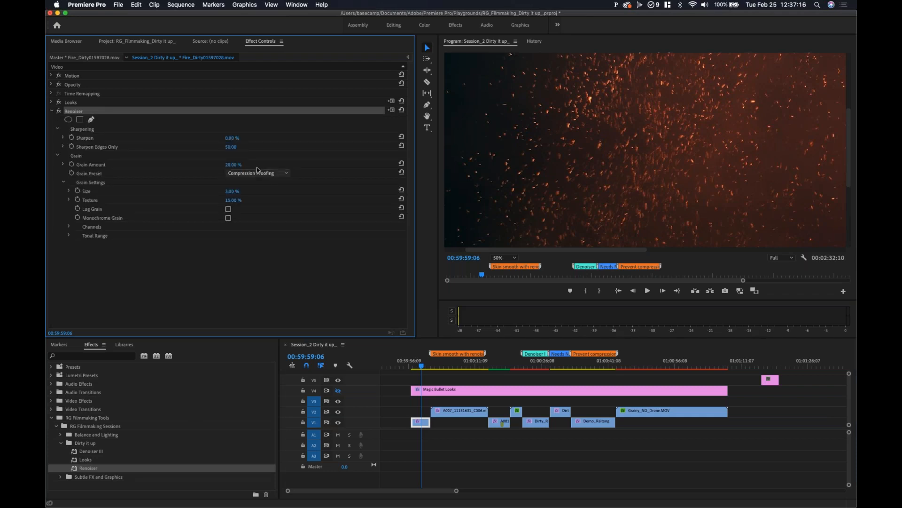
- Fit the preview to the frame and replay the fire clip to judge the grade with Compression Proofing grain
click(543, 170)
key(shift+z)
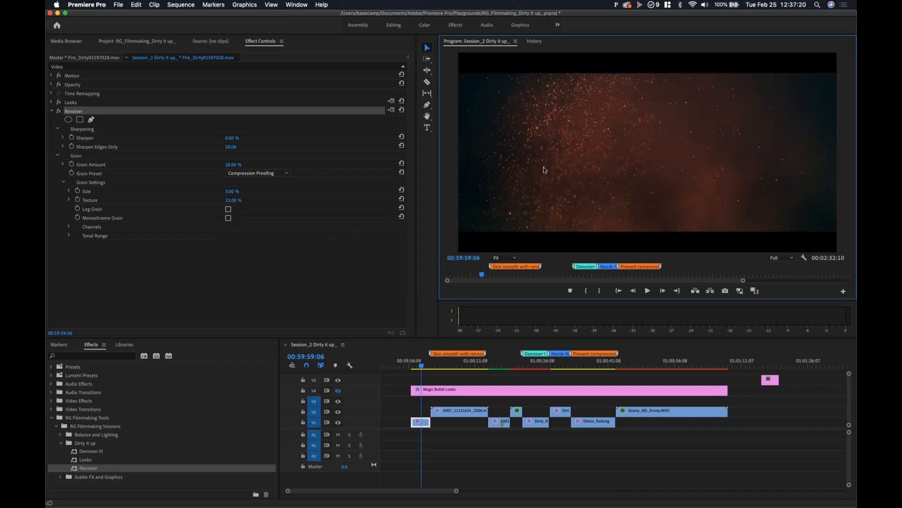
click(419, 366)
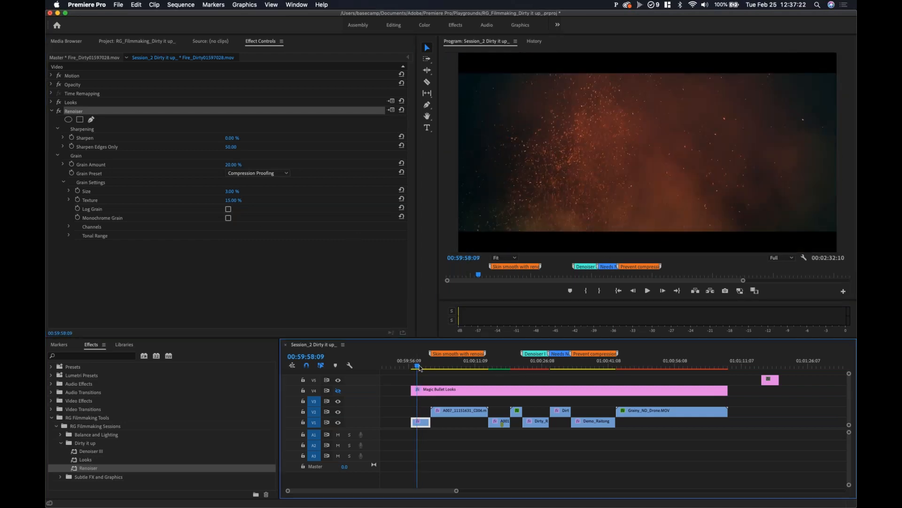
drag(422, 365, 423, 370)
key(space)
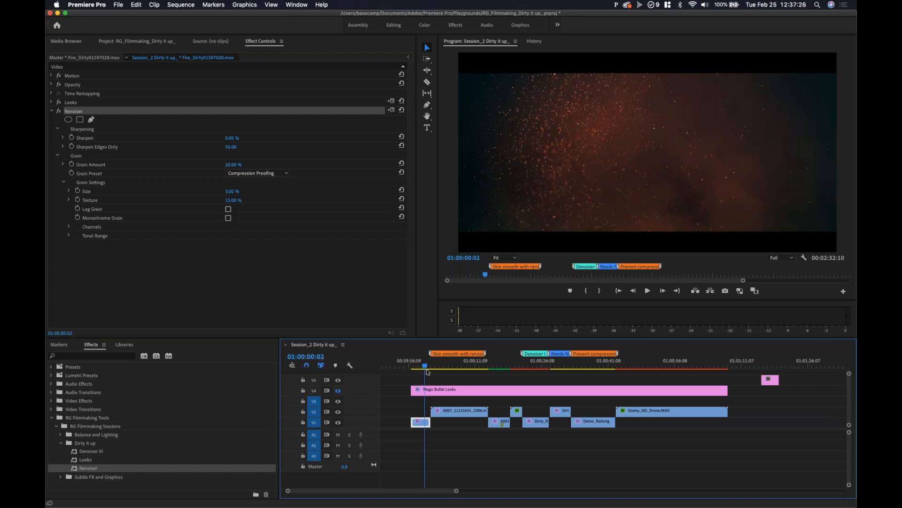
key(space)
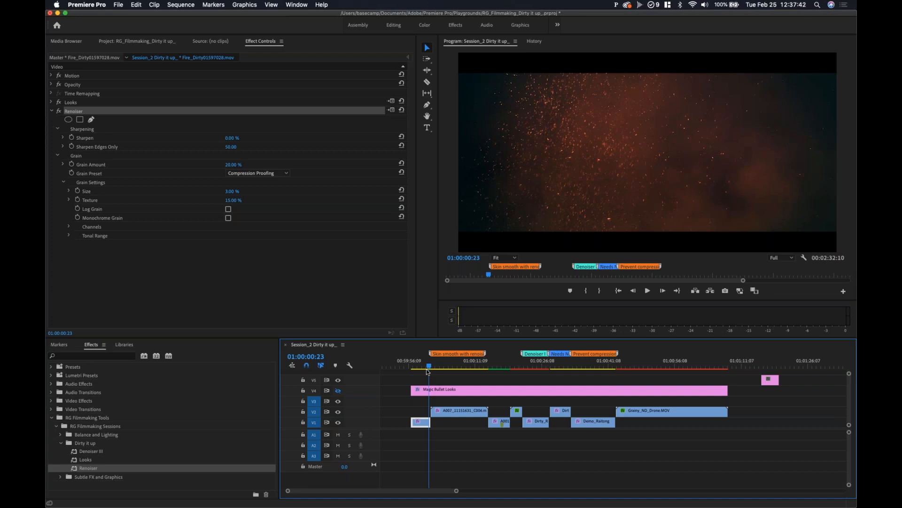
click(427, 369)
key(space)
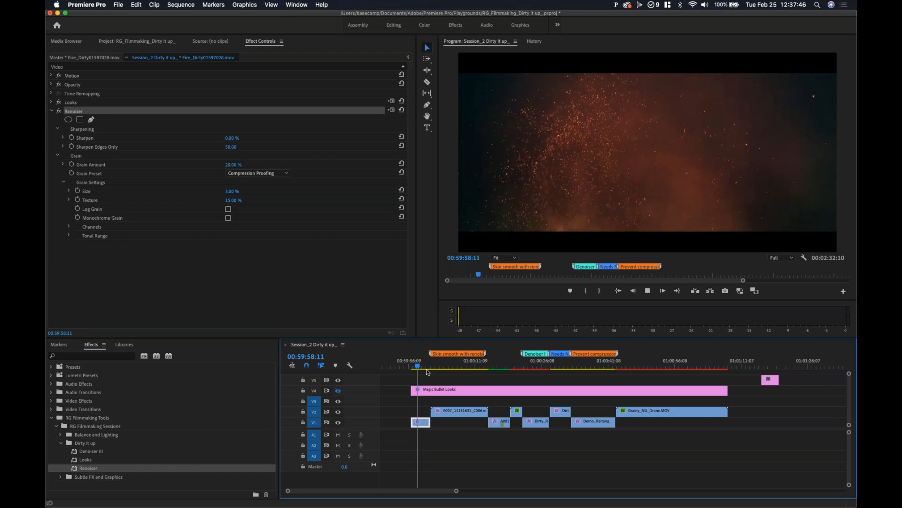
key(space)
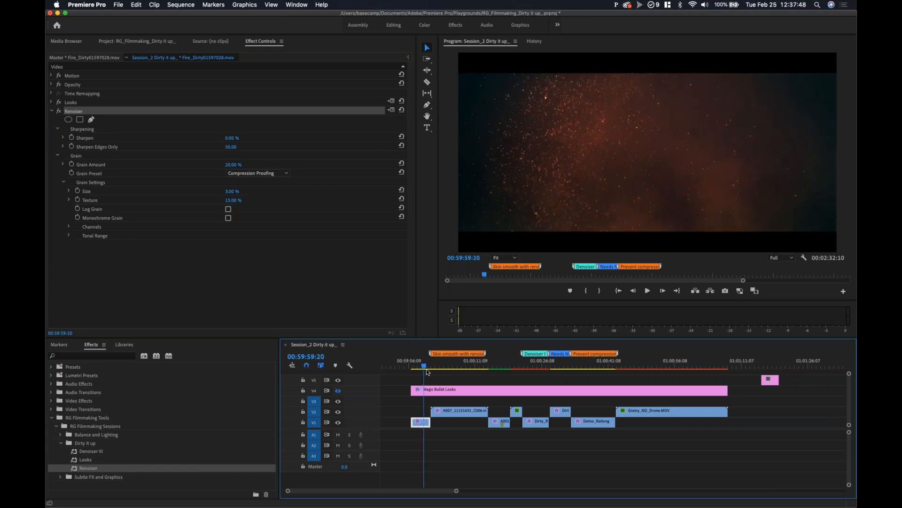
- Play the fire clip, move on to the portrait clip of the woman in the straw hat and scrub to about 01:00:08:20
key(space)
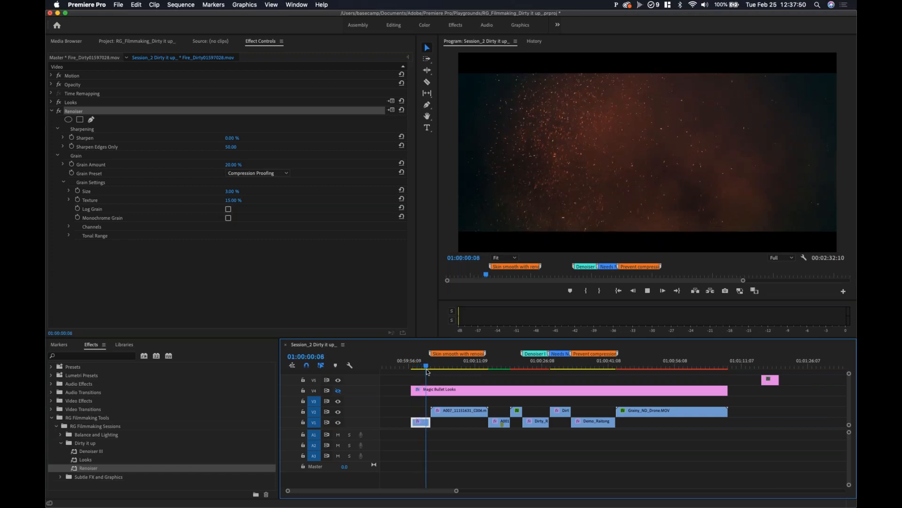
key(Down)
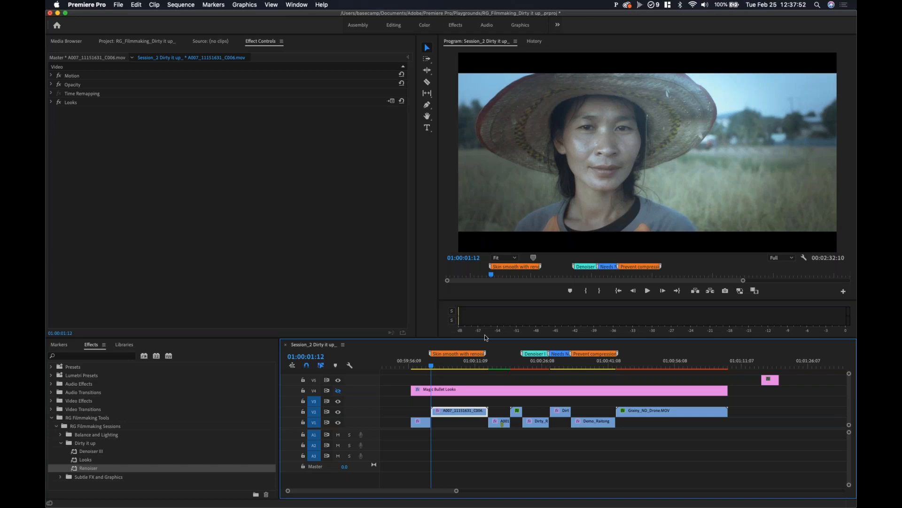
click(441, 459)
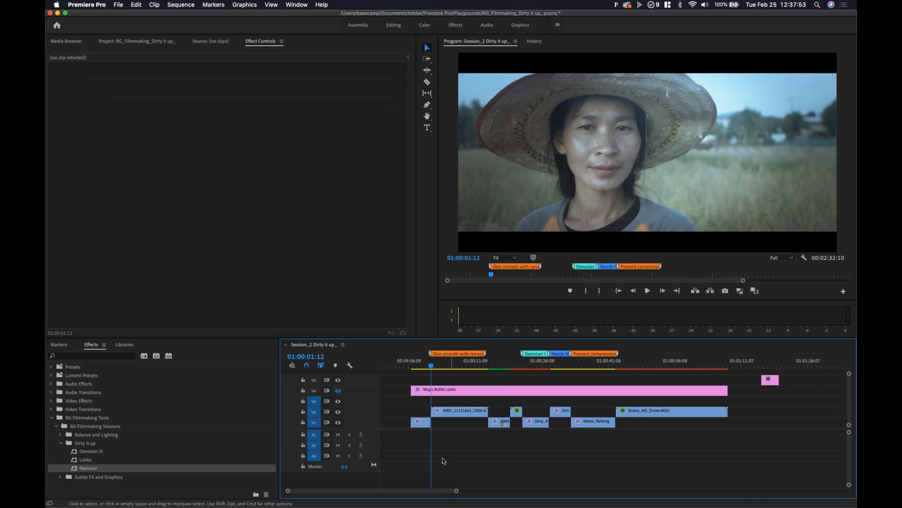
click(457, 369)
drag(461, 372, 463, 371)
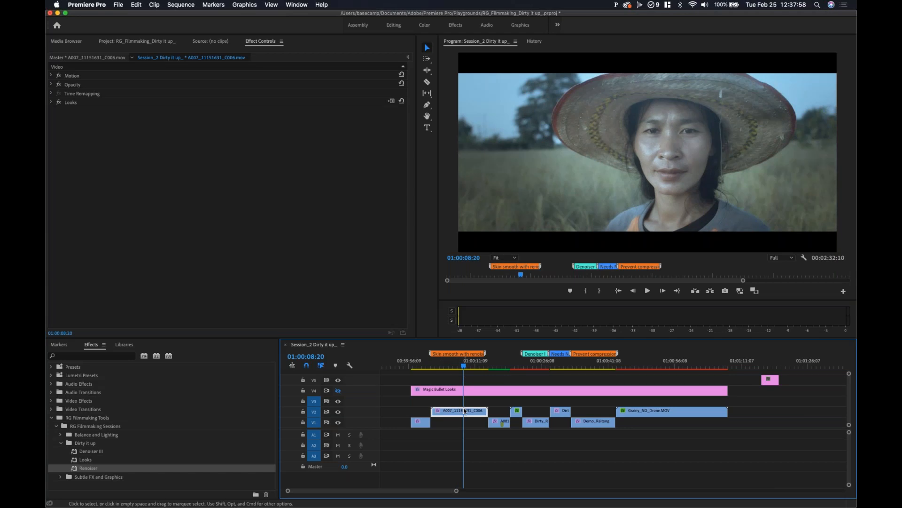
- Switch Looks off on the portrait clip, scrub through the ungraded footage, and switch Looks back on
click(59, 102)
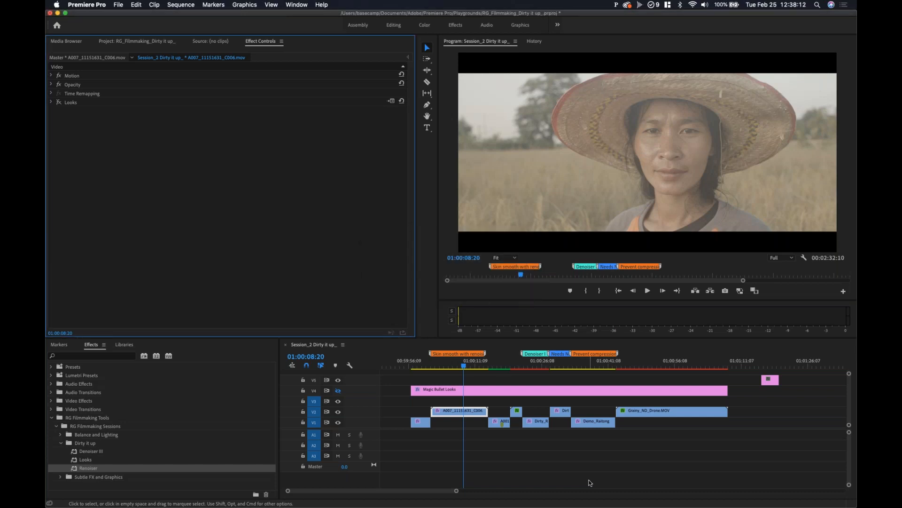
click(450, 366)
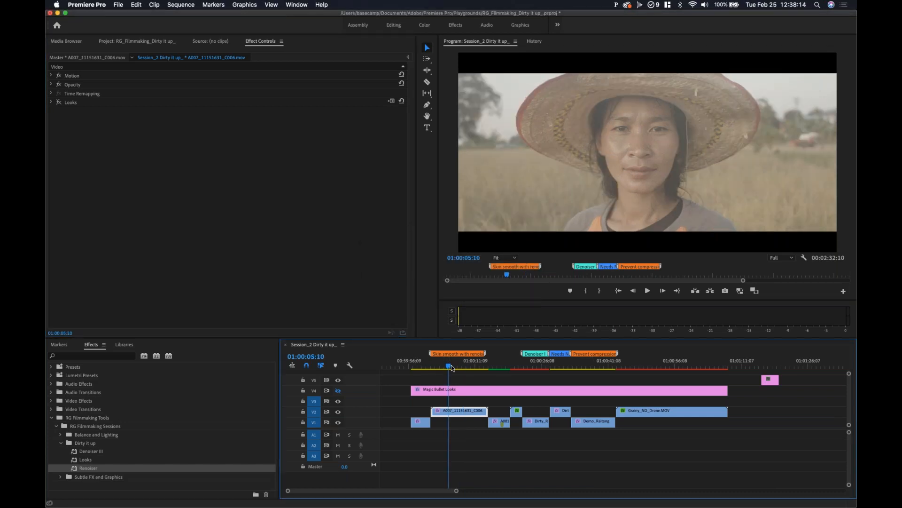
drag(451, 367, 461, 367)
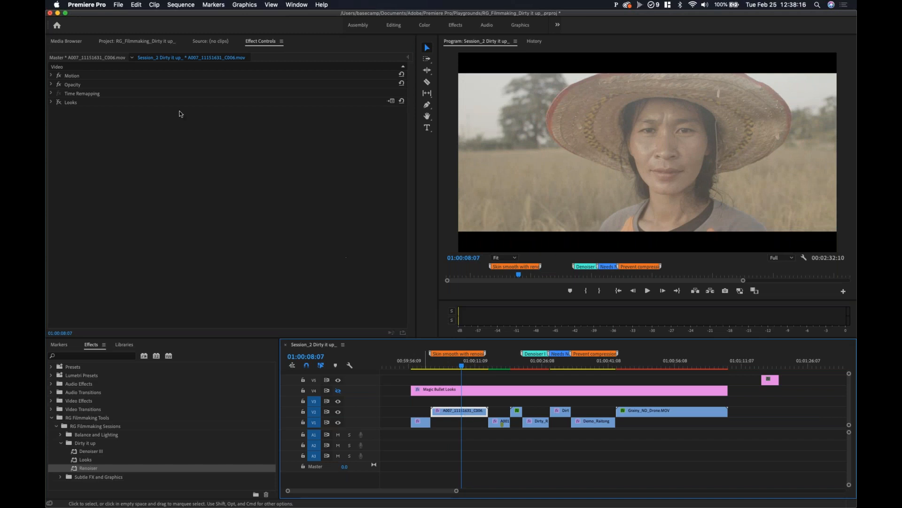
click(59, 103)
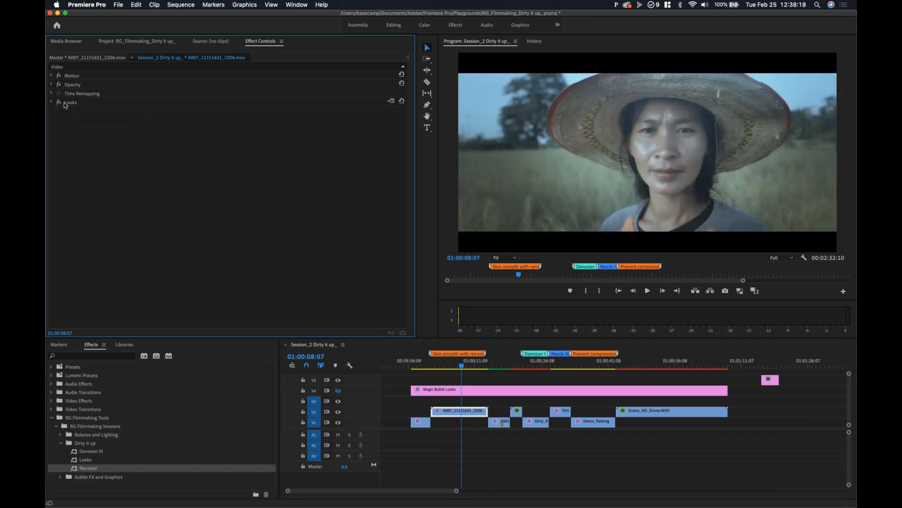
- Expand the portrait clip's Looks effect, open its look for editing, and disable the Pop tool
click(51, 102)
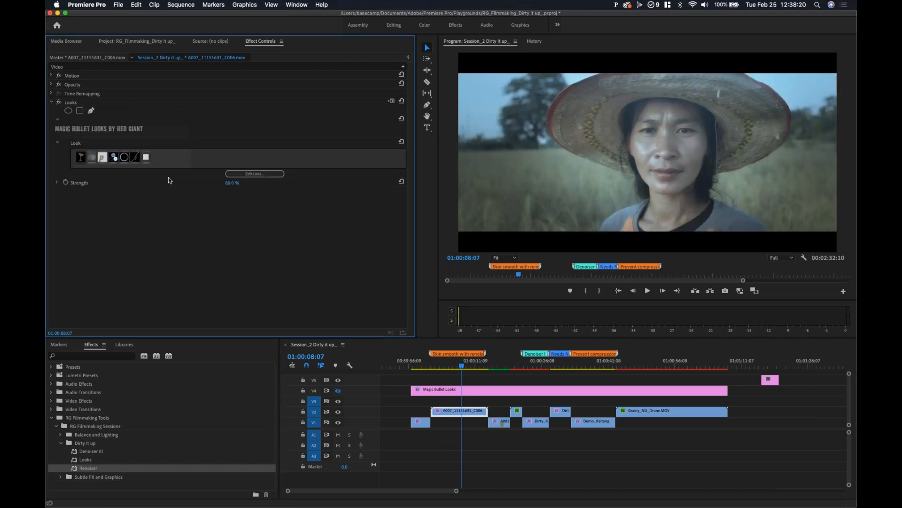
click(278, 175)
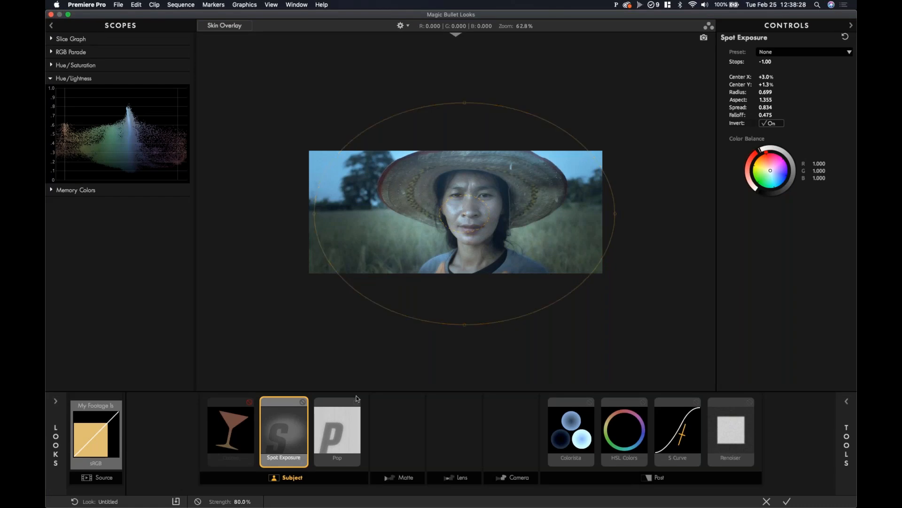
click(226, 432)
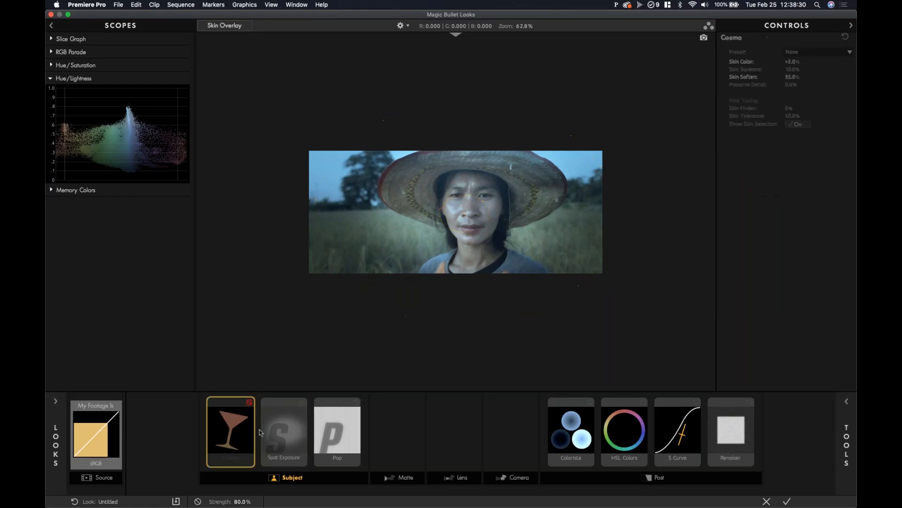
click(347, 426)
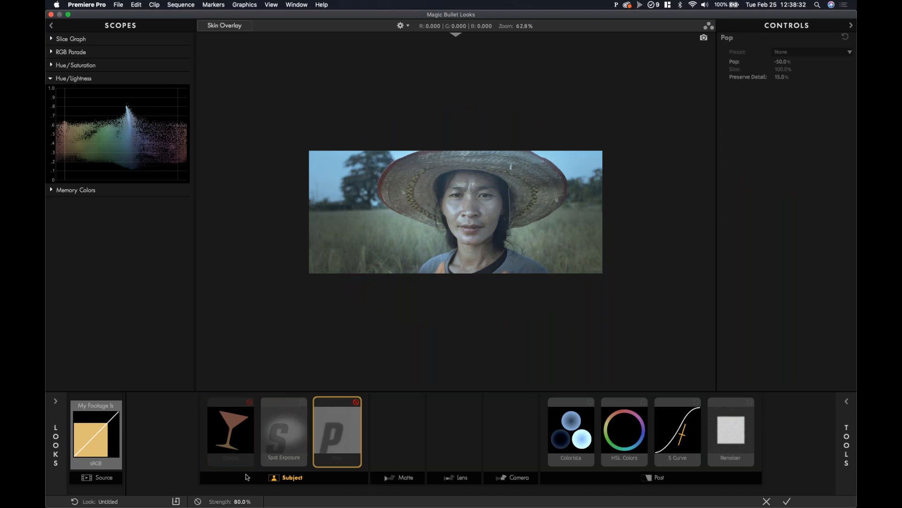
- Enable the Cosmo tool and compare the woman's face up close with and without its skin softening, leaving Cosmo off
click(244, 425)
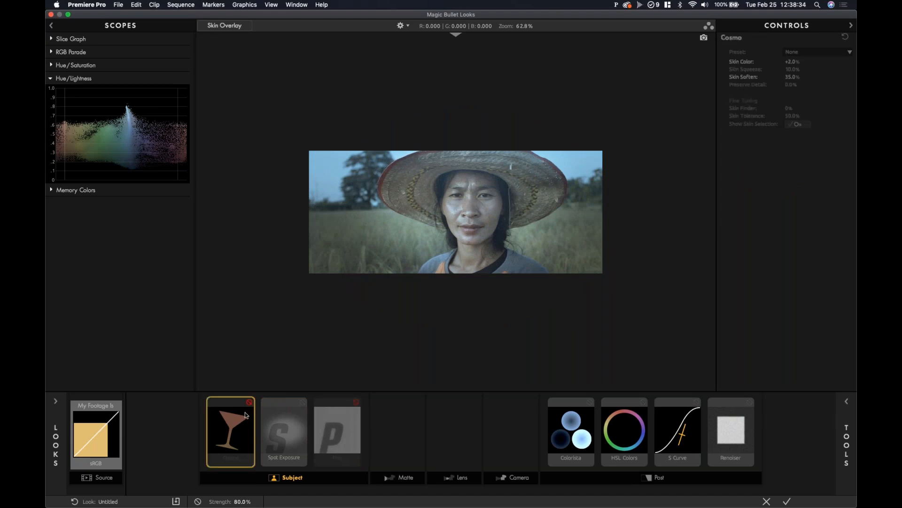
click(249, 402)
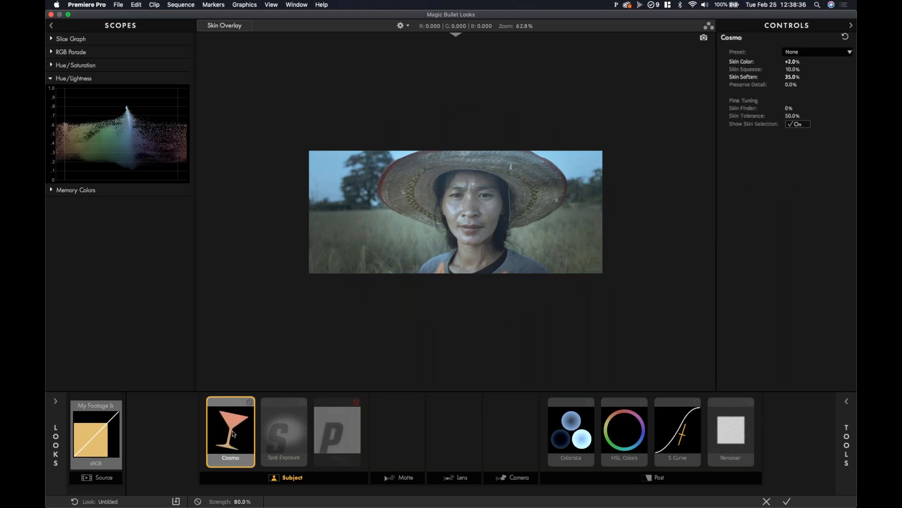
scroll(470, 214, up, 2)
scroll(470, 214, up, 3)
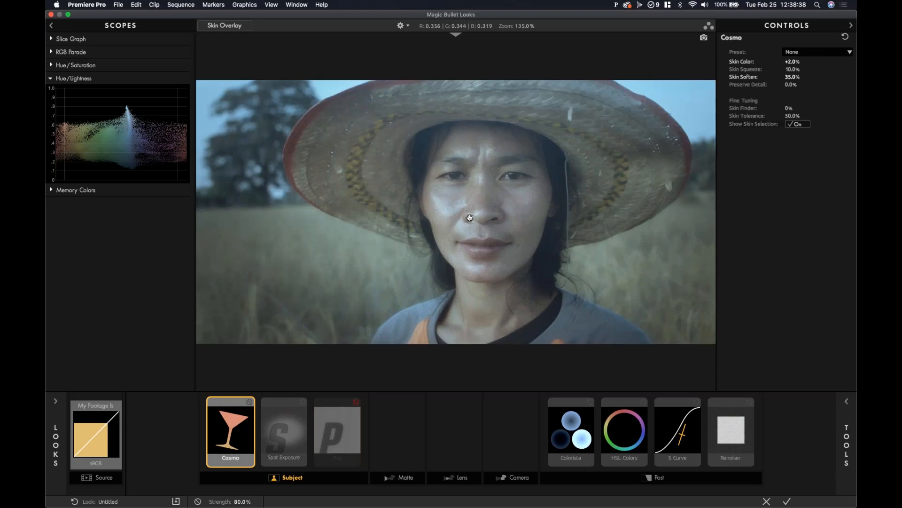
click(249, 403)
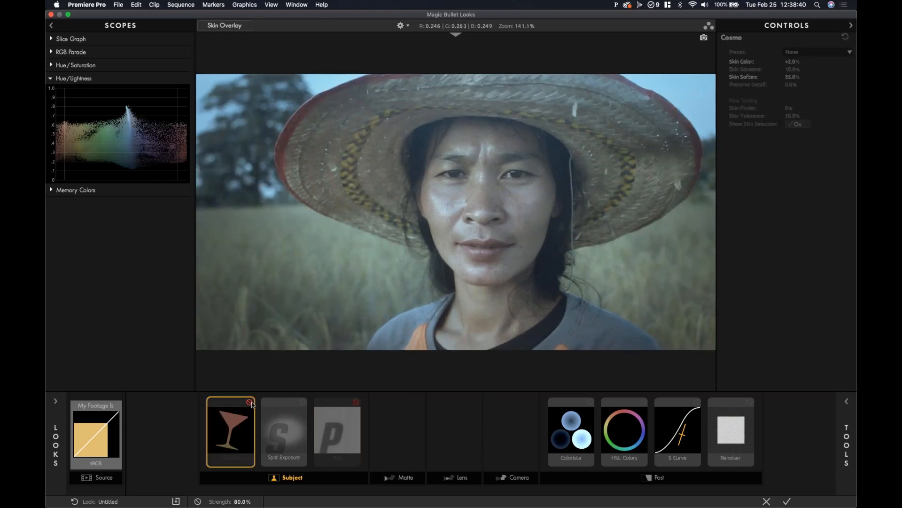
click(250, 402)
click(250, 402)
click(250, 402)
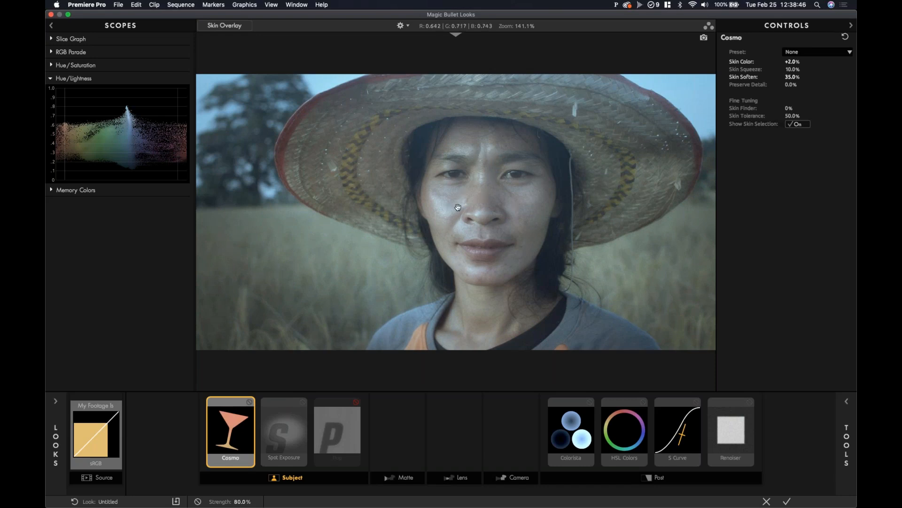
click(251, 402)
- Re-enable the Pop tool, view it among the available Subject tools, and return to its settings
click(355, 406)
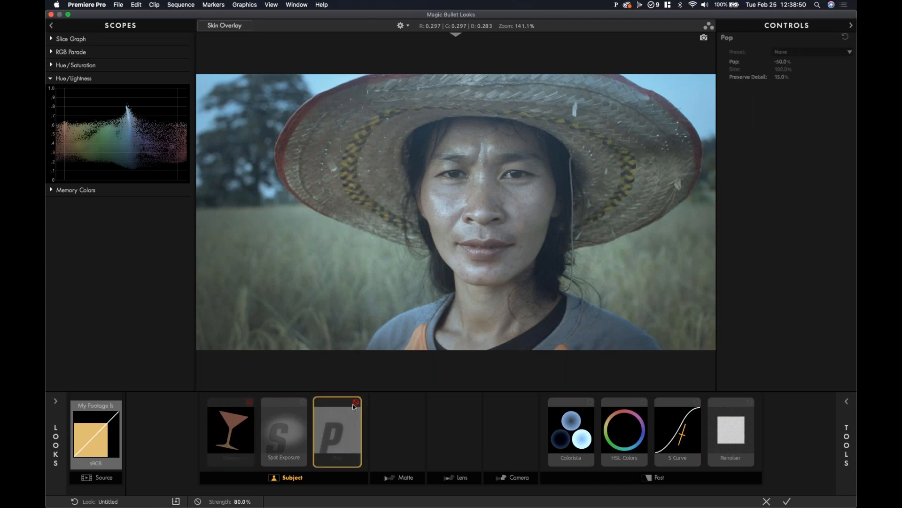
click(356, 403)
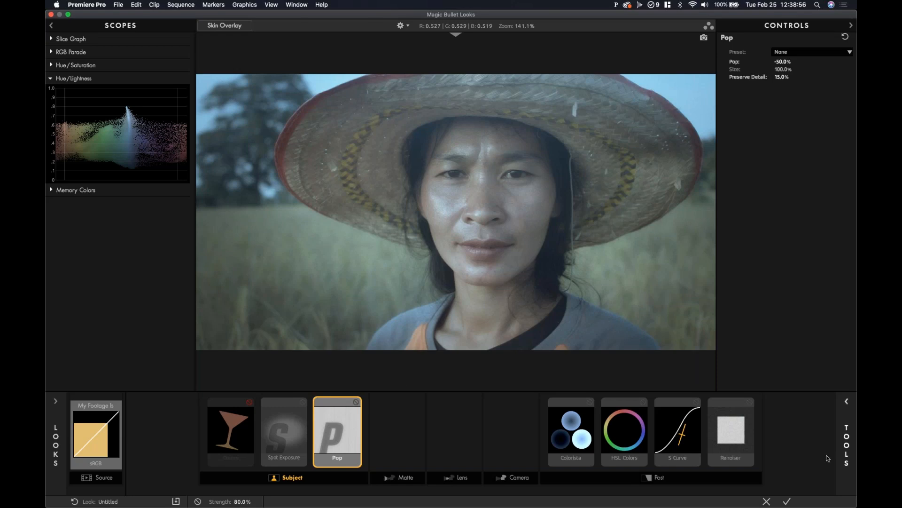
click(843, 410)
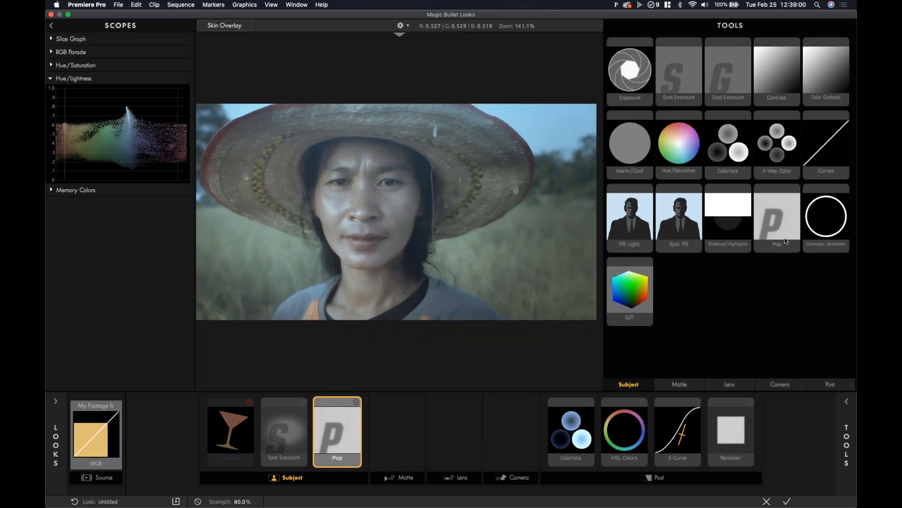
click(347, 445)
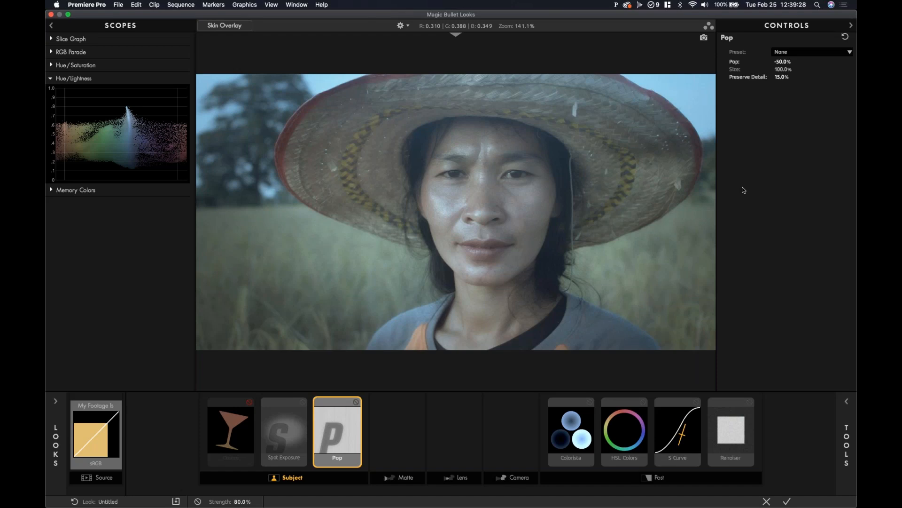
- Try Pop at +42.6%, +54.1% and +68.3% to exaggerate the portrait's detail, and restore it to -50%
drag(807, 62, 853, 61)
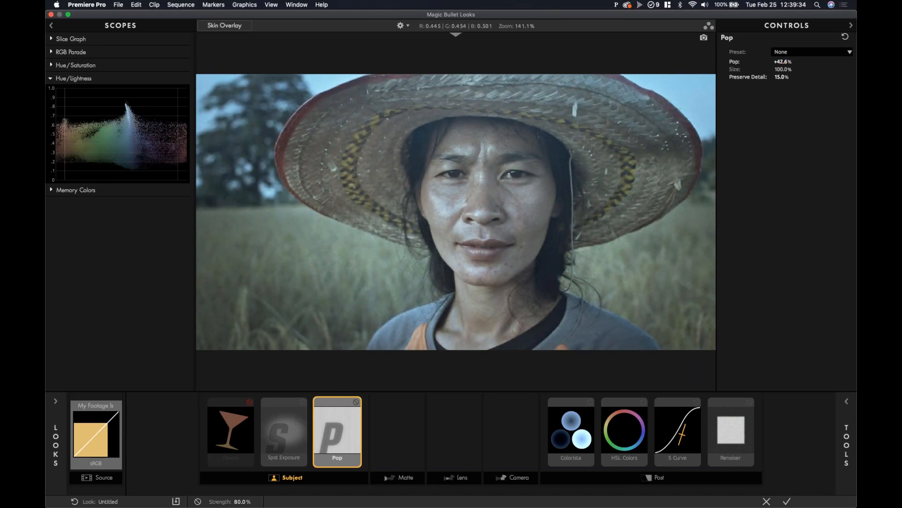
drag(783, 62, 782, 64)
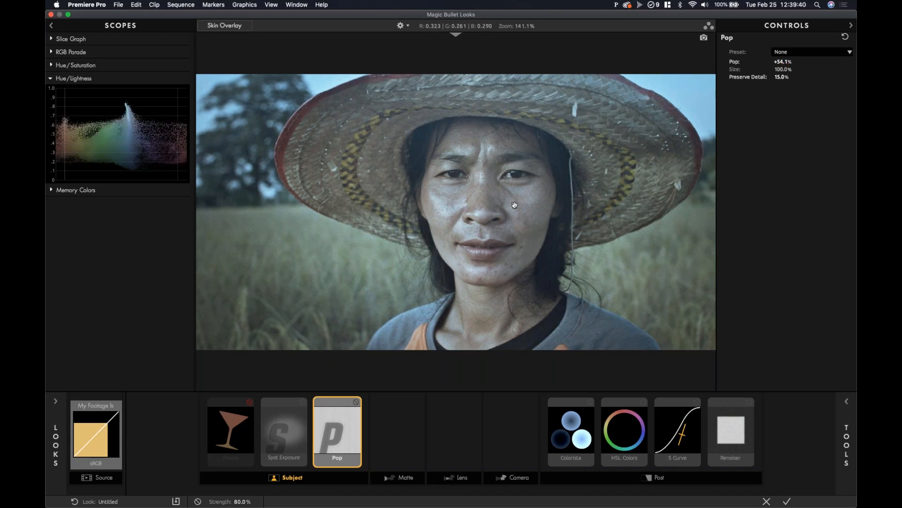
drag(775, 62, 789, 62)
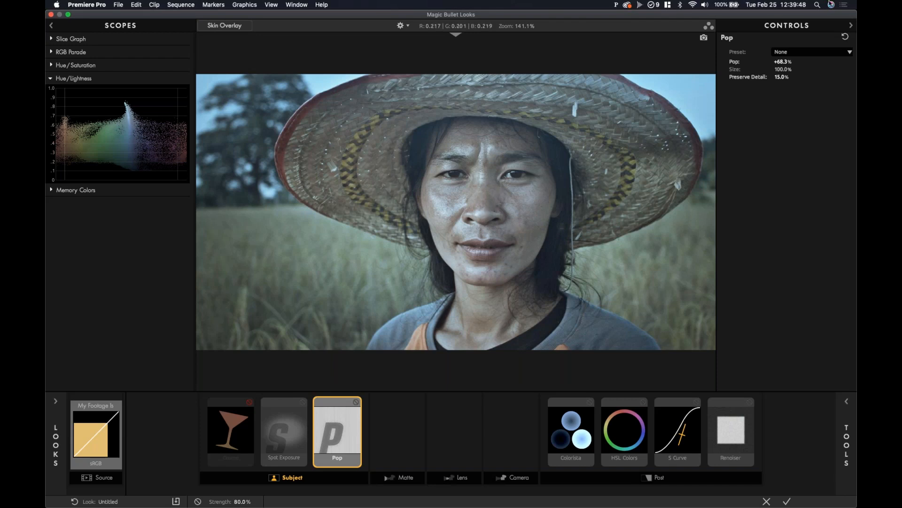
click(786, 62)
key(BackSpace)
key(Return)
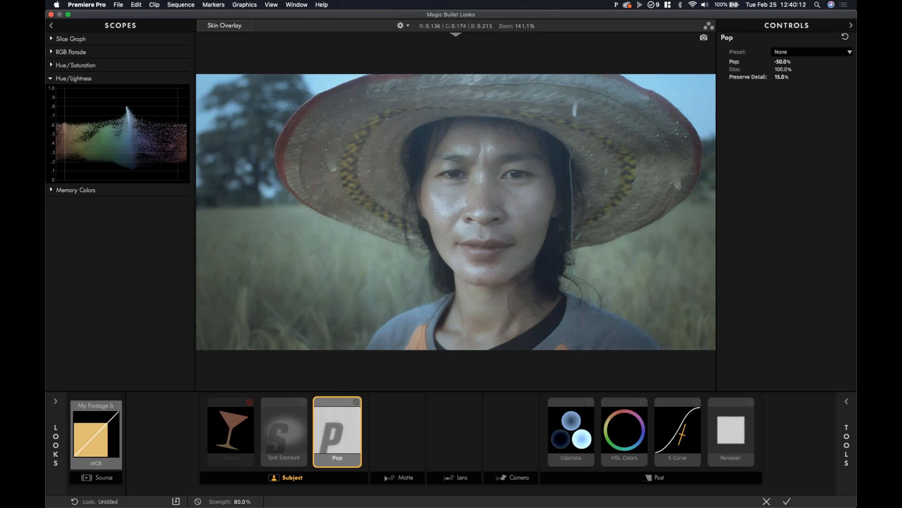
- Set the Pop tool's Preserve Detail to 30% and check its preset list without choosing one
click(782, 77)
text(30)
key(Return)
click(844, 53)
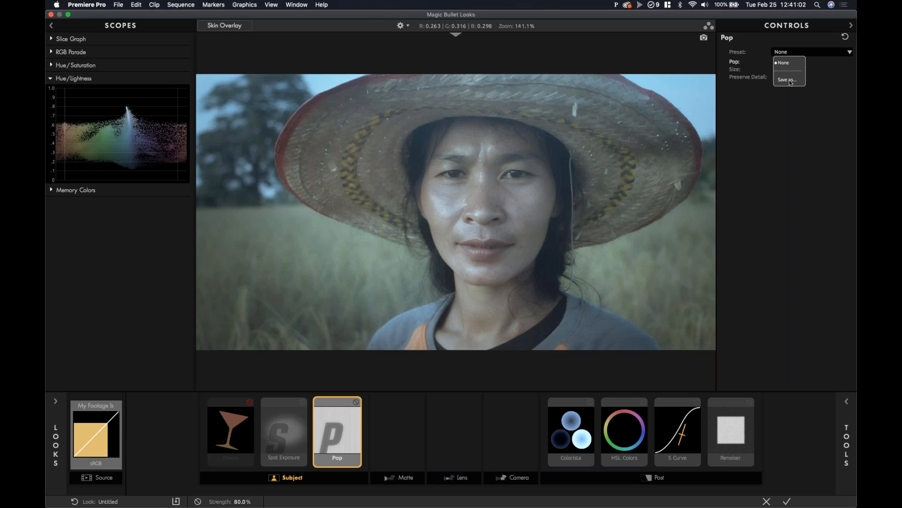
click(786, 121)
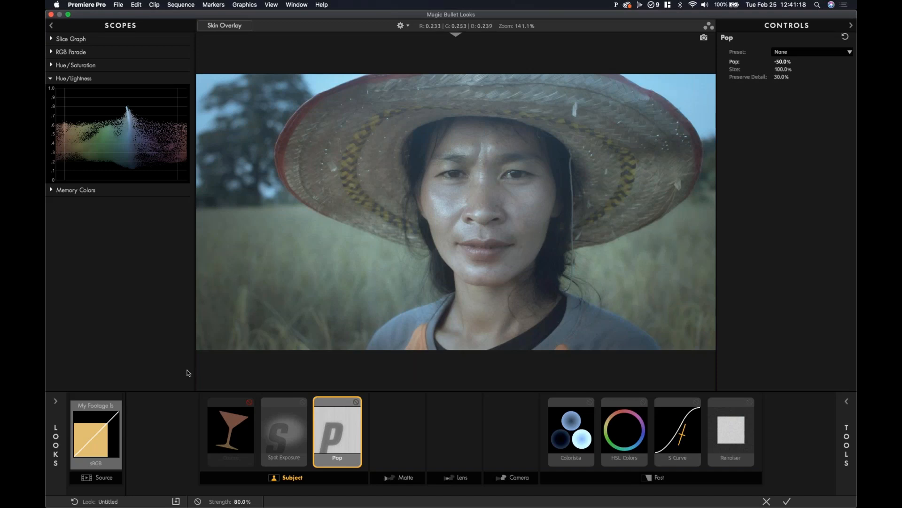
- Raise the source footage's exposure to +0.30 and apply the Flat Video source preset
click(98, 436)
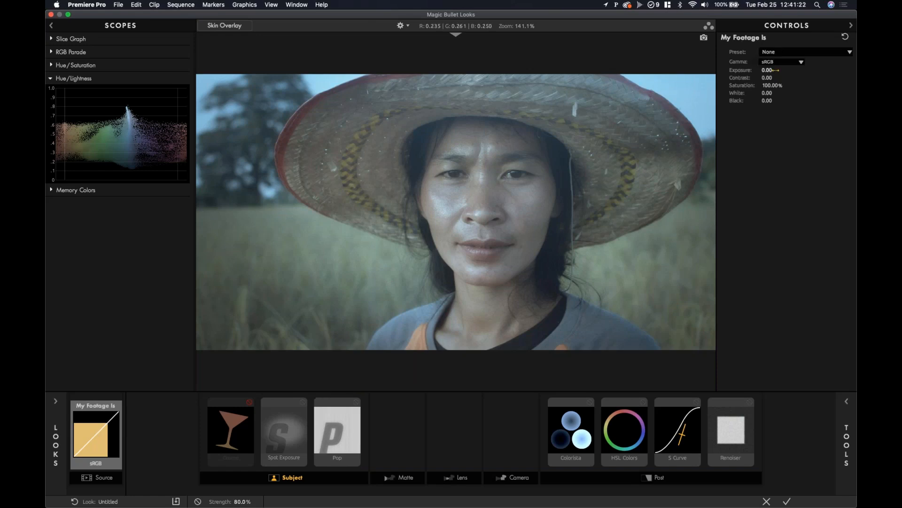
mouse_move(775, 70)
mouse_down()
mouse_move(759, 70)
mouse_move(777, 70)
mouse_move(770, 70)
mouse_up()
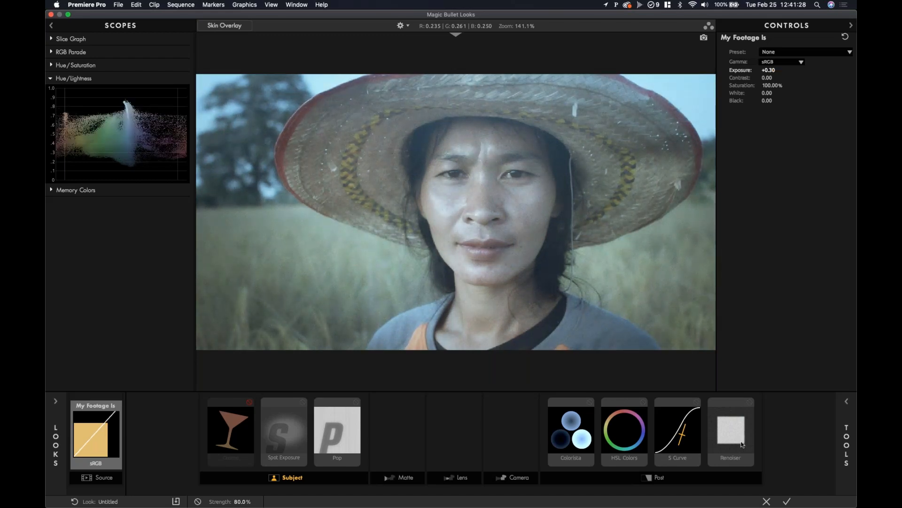
click(823, 52)
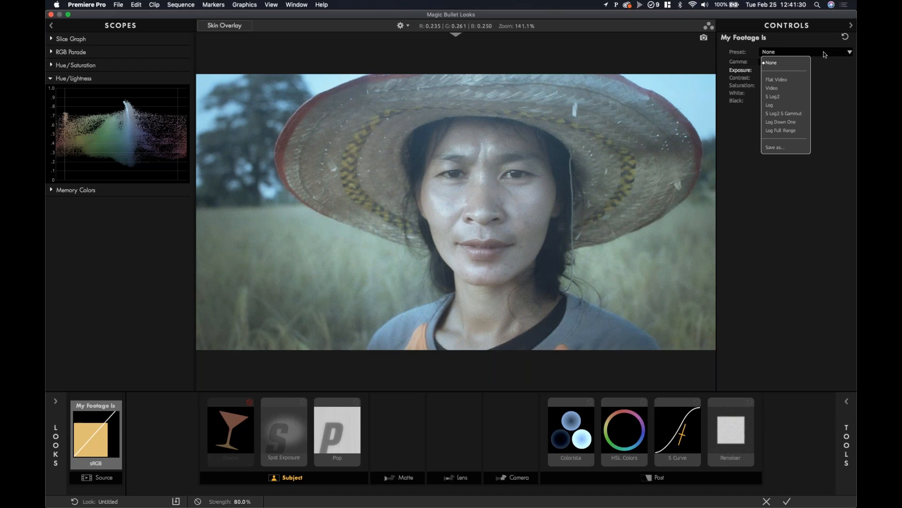
click(797, 80)
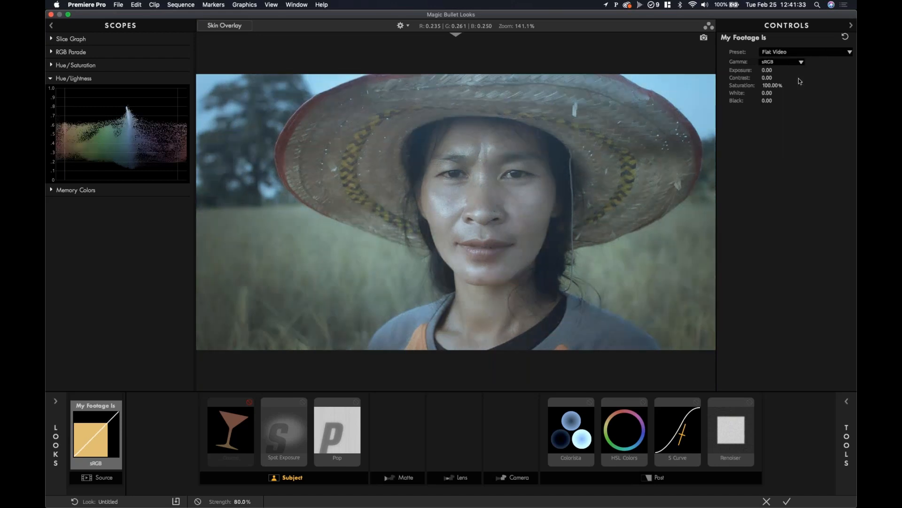
- Apply the Log Down One source preset to the footage, and switch it to Log Full Range
click(799, 55)
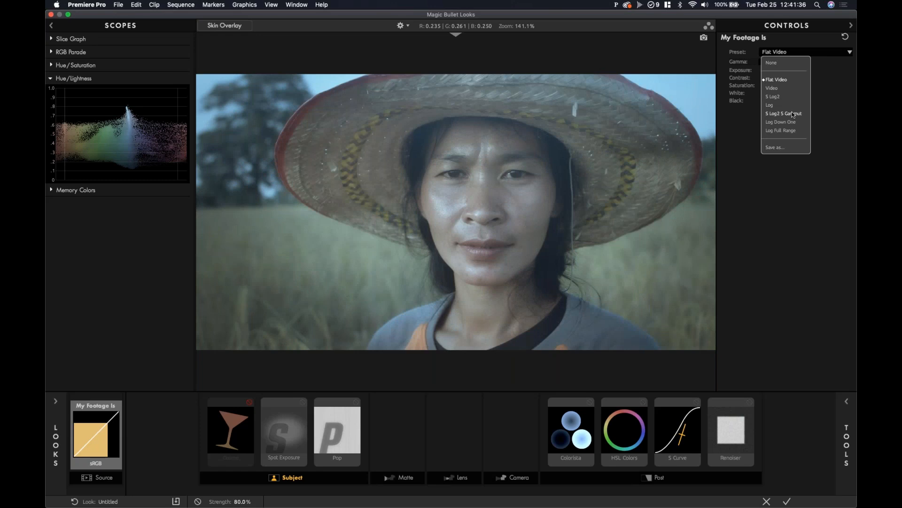
click(794, 123)
click(795, 124)
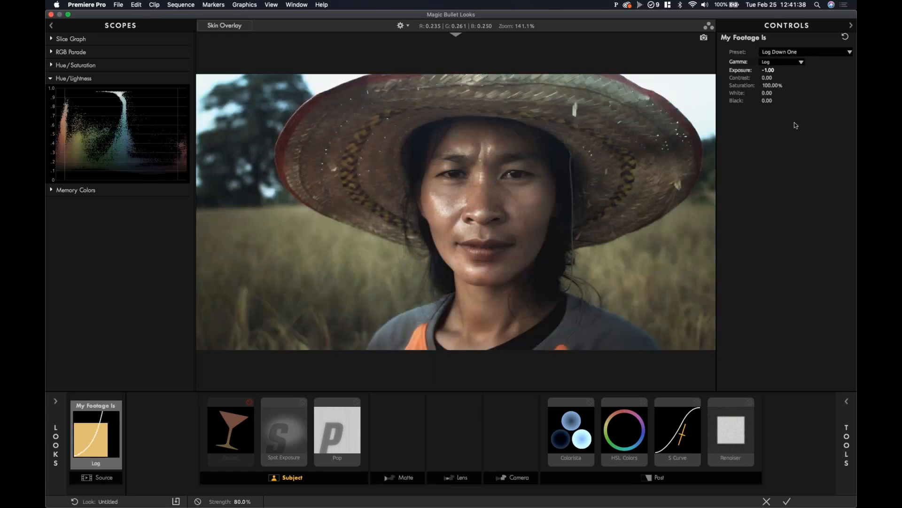
click(811, 54)
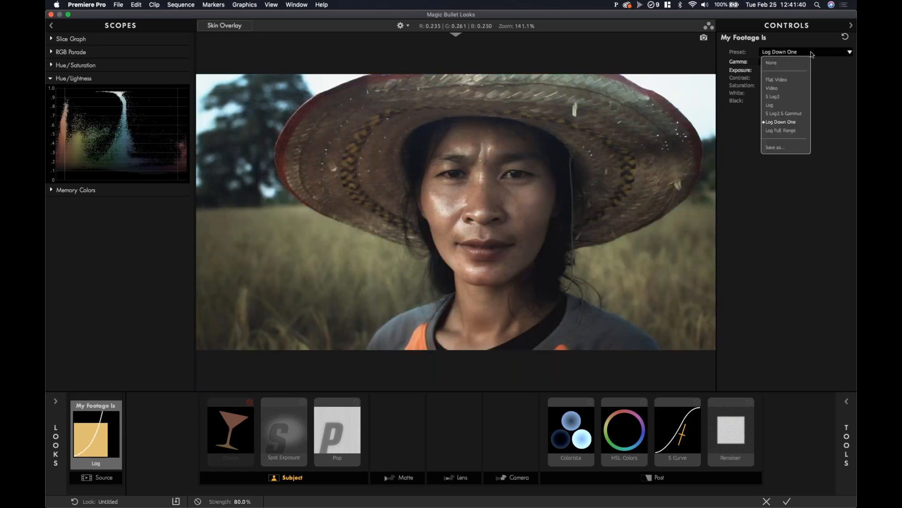
click(793, 130)
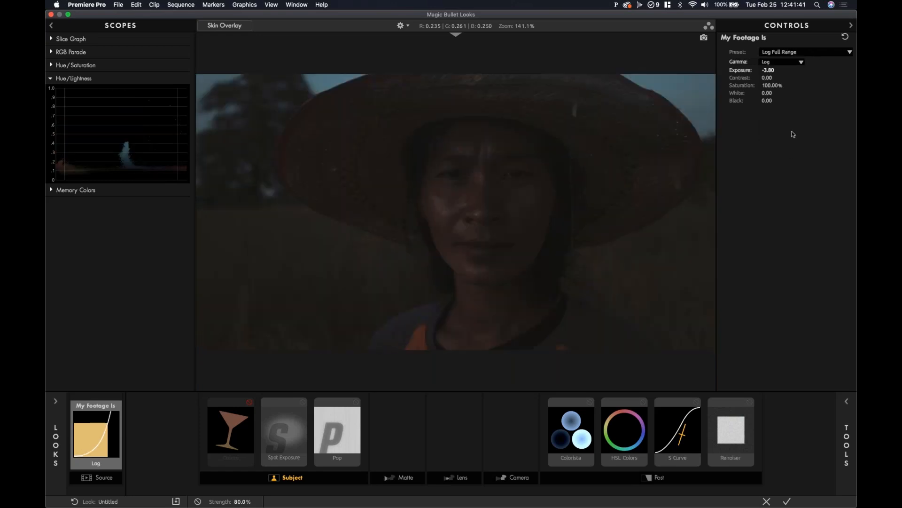
- Apply the Flat Video source preset to the footage, and reset the source preset to None
click(799, 52)
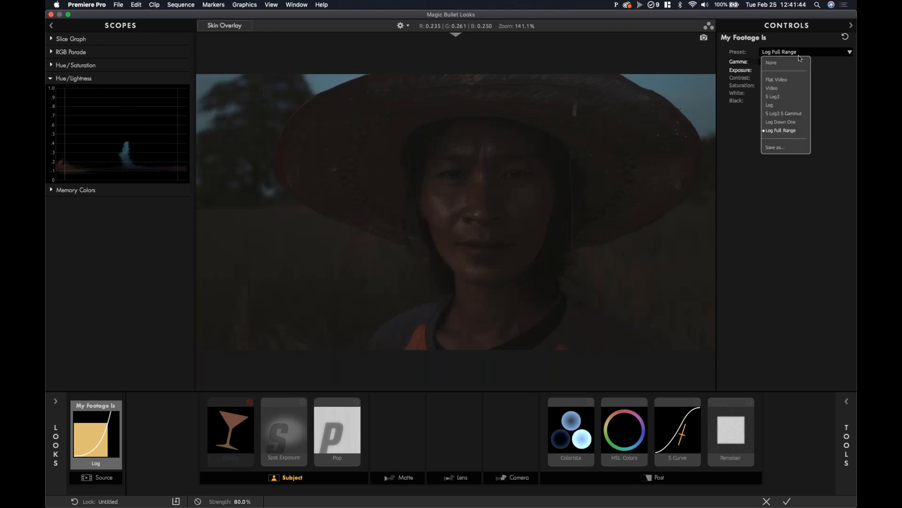
click(793, 81)
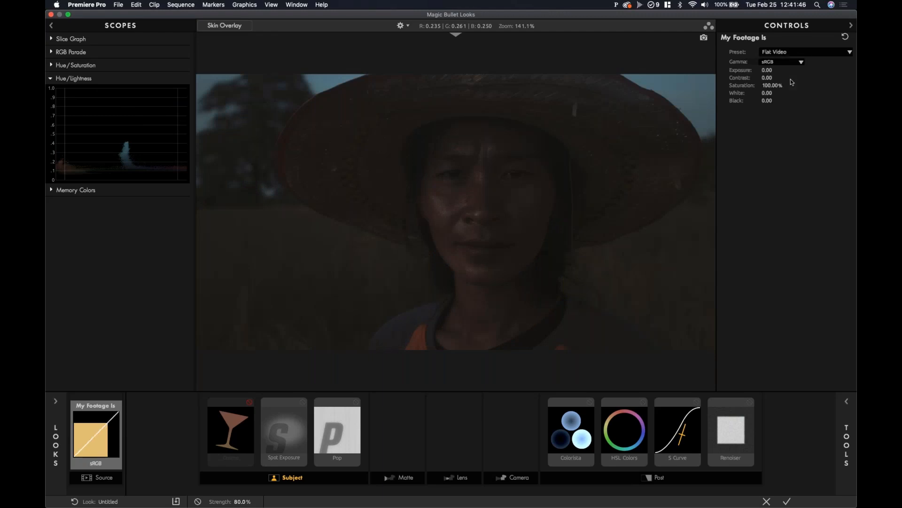
click(802, 53)
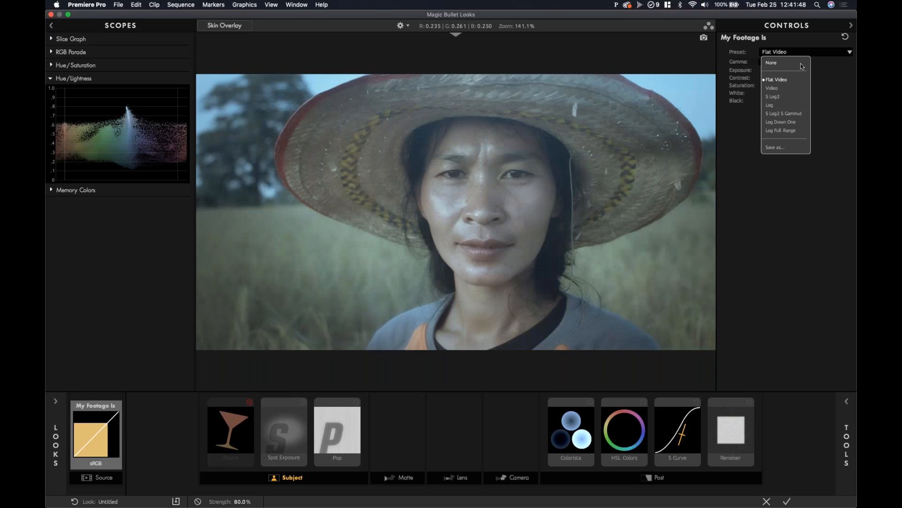
click(794, 63)
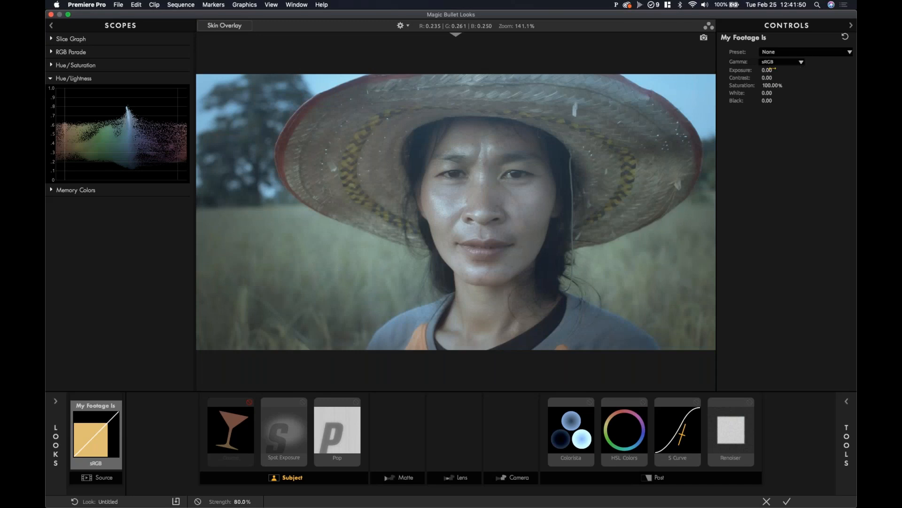
- Set the source footage's exposure to -0.30
click(770, 70)
text(-)
text(0.3)
key(Return)
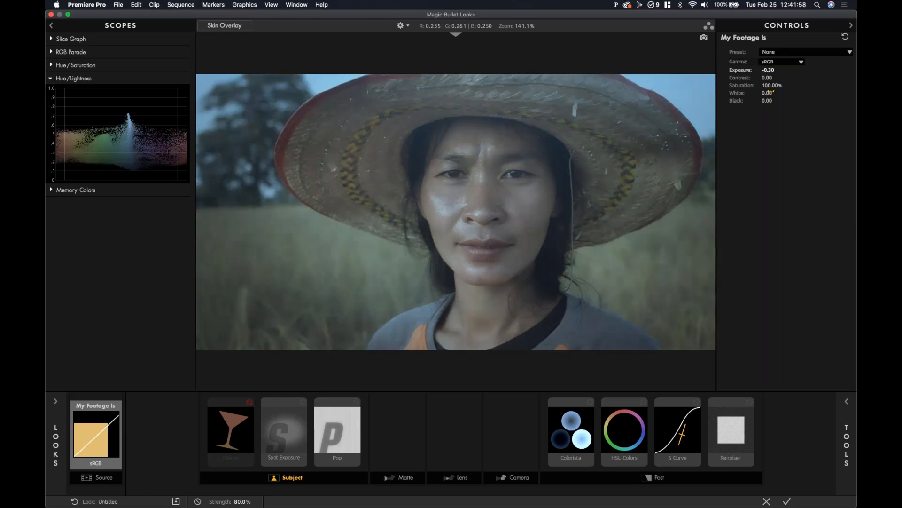
- Try a White level of +20 and +10 with a Black level of +5 on the source footage
drag(768, 93, 772, 93)
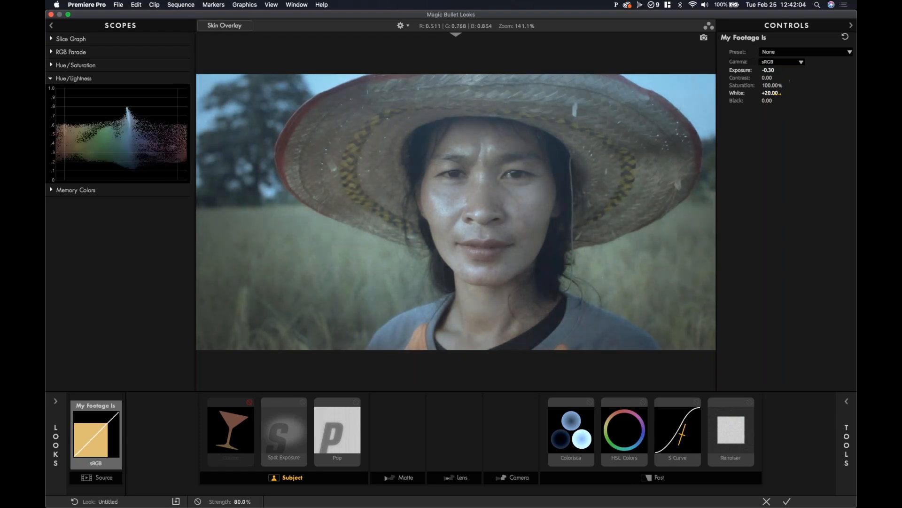
click(771, 92)
text(10)
key(Return)
click(767, 101)
text(5)
key(Return)
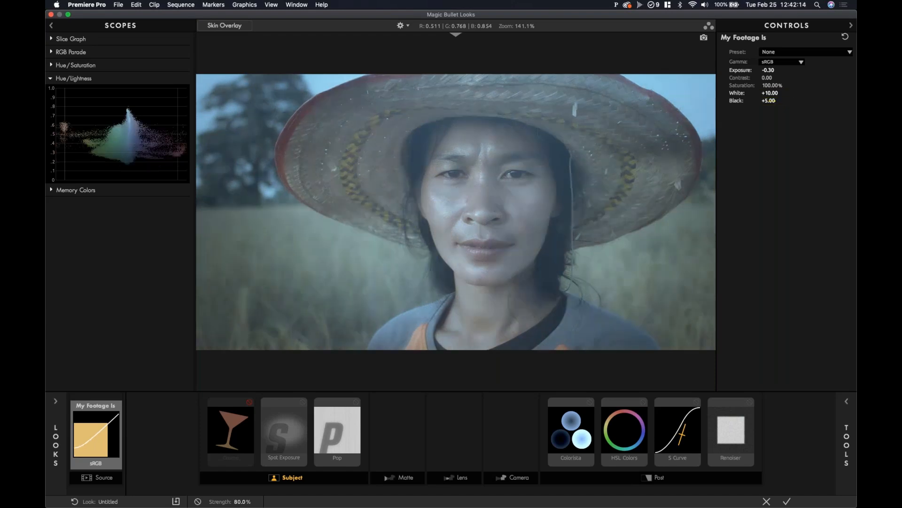
- Try Black levels of -5 and -2 on the source footage
click(776, 100)
drag(769, 101, 746, 100)
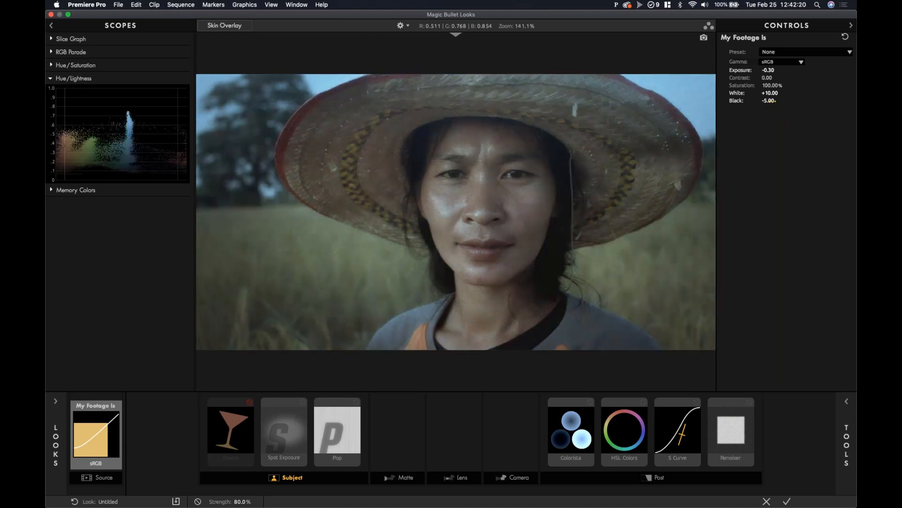
click(768, 100)
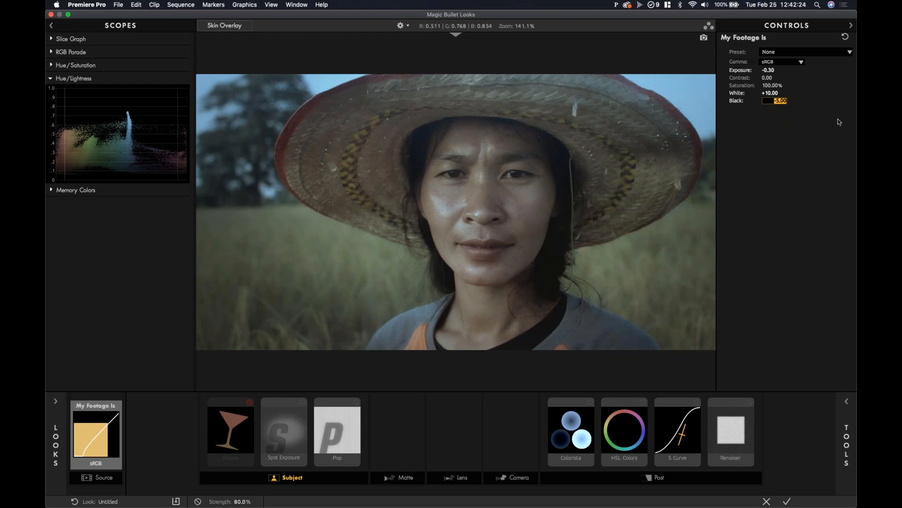
text(-2.)
key(Return)
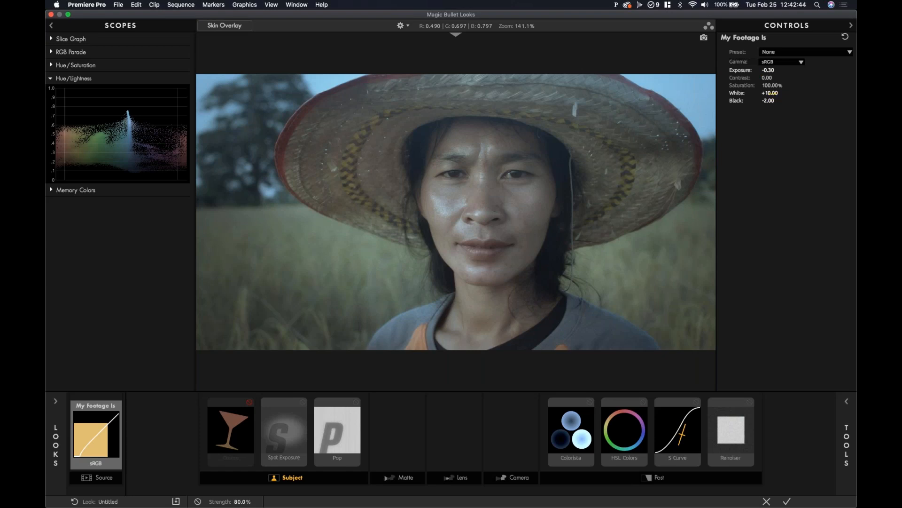
- Set the source footage's White level to -5
click(770, 93)
text(-5)
key(Return)
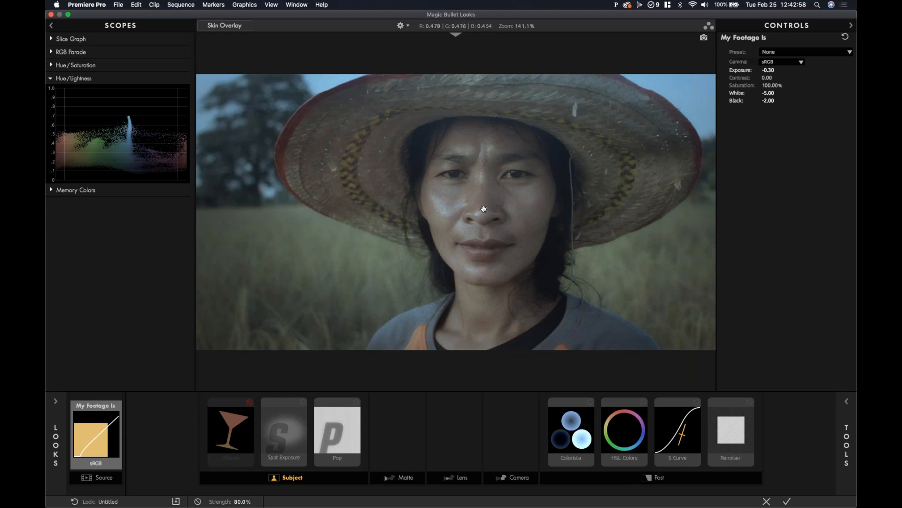
- Try the source footage's Black level at +5, and set it to 0
click(776, 100)
text(10)
key(Return)
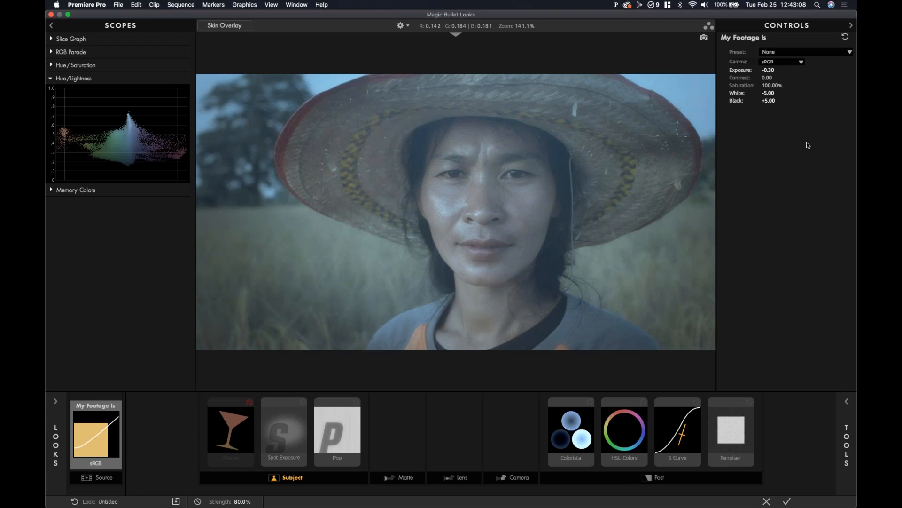
click(789, 101)
text(0)
key(Return)
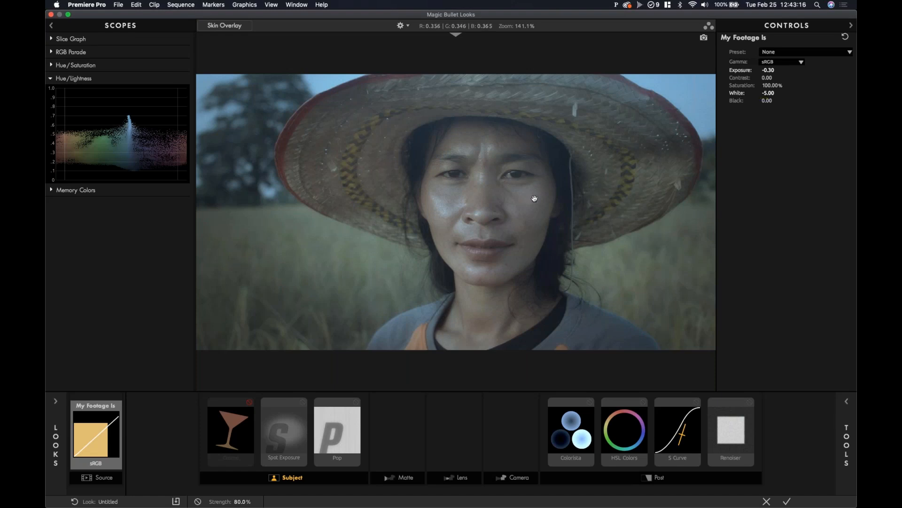
- Select the look's Renoiser tool and compare the portrait with its grain disabled and re-enabled
scroll(412, 201, down, 3)
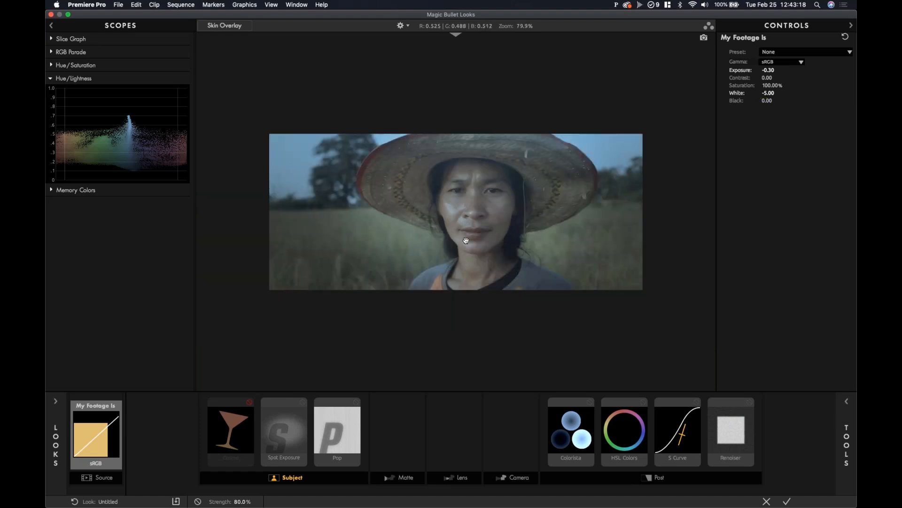
scroll(466, 241, up, 1)
click(727, 423)
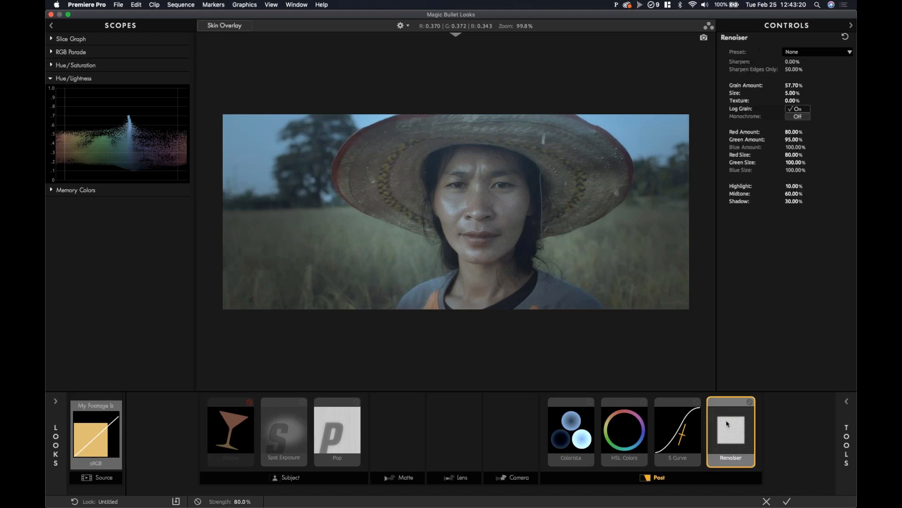
click(844, 412)
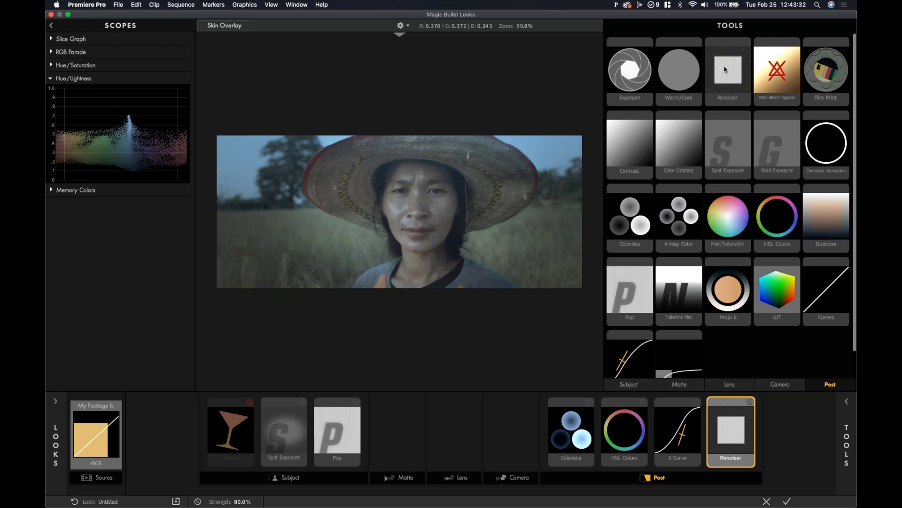
click(750, 402)
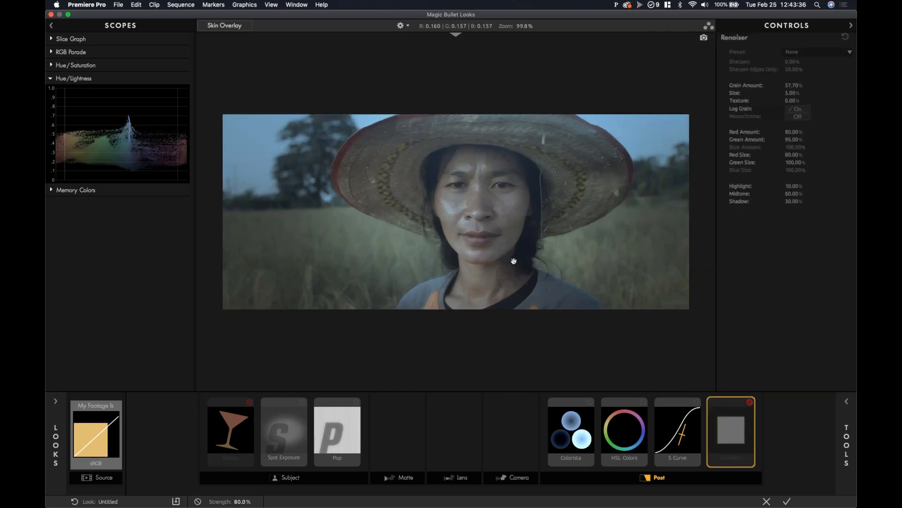
scroll(508, 244, up, 5)
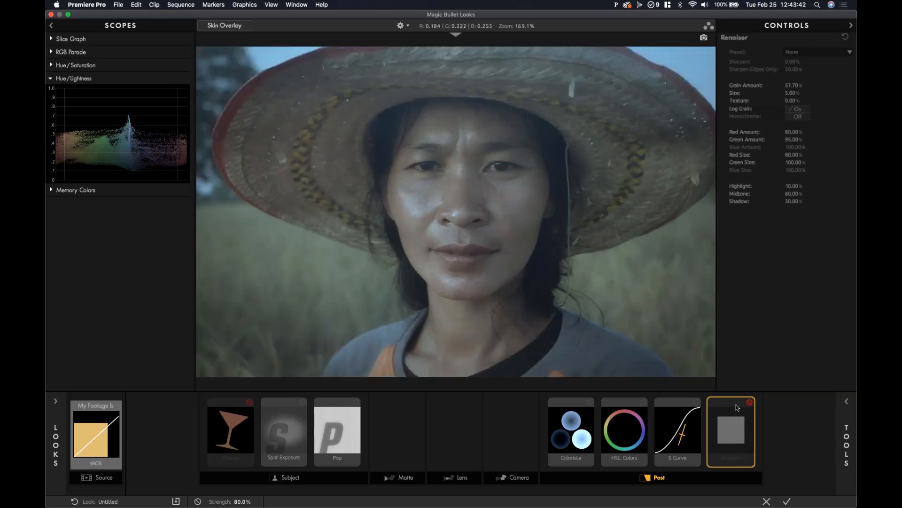
click(750, 403)
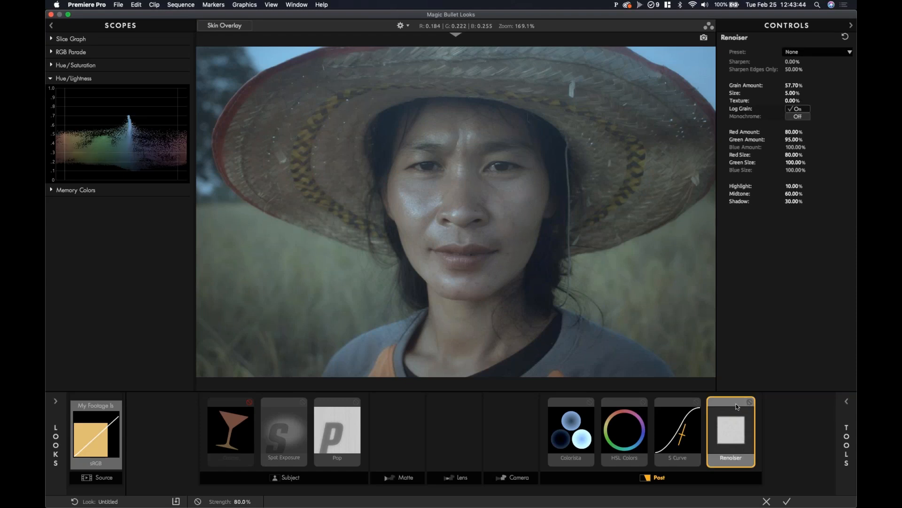
- Try the Classic 35mm and Compression Proofing presets on the Renoiser tool
click(810, 54)
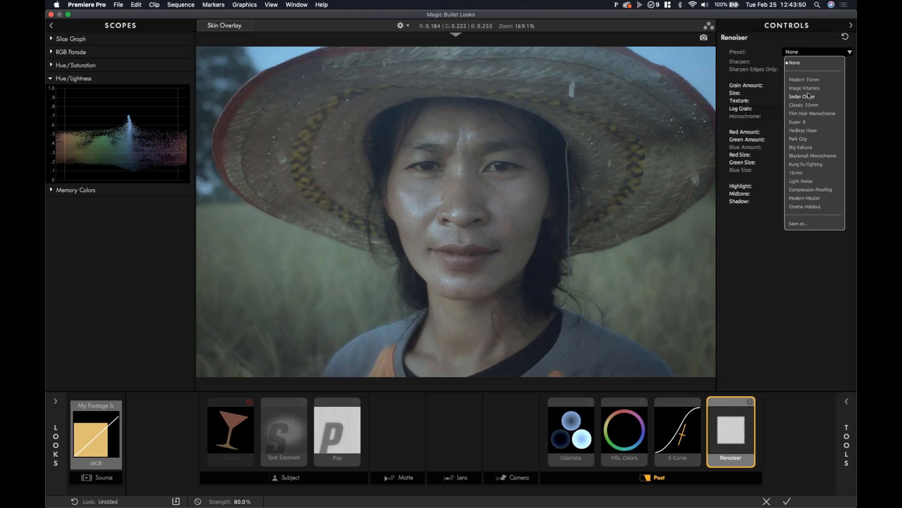
click(809, 105)
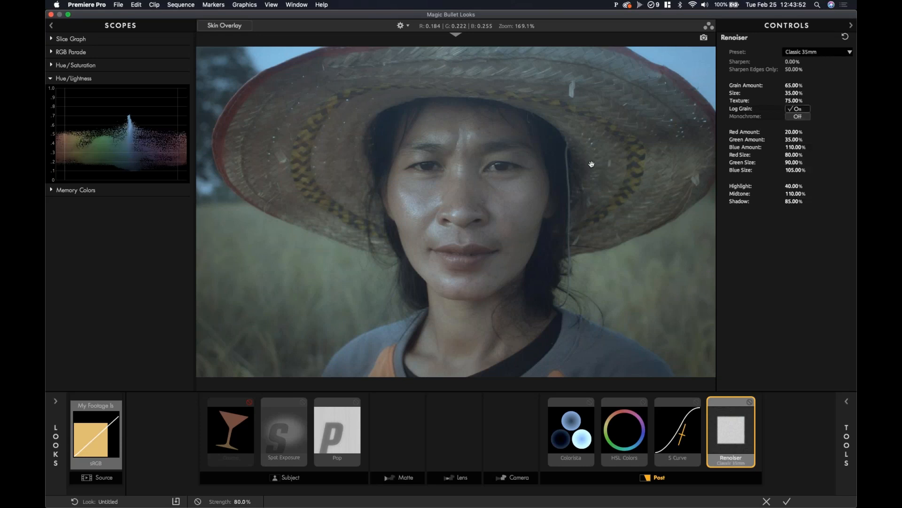
scroll(397, 239, down, 5)
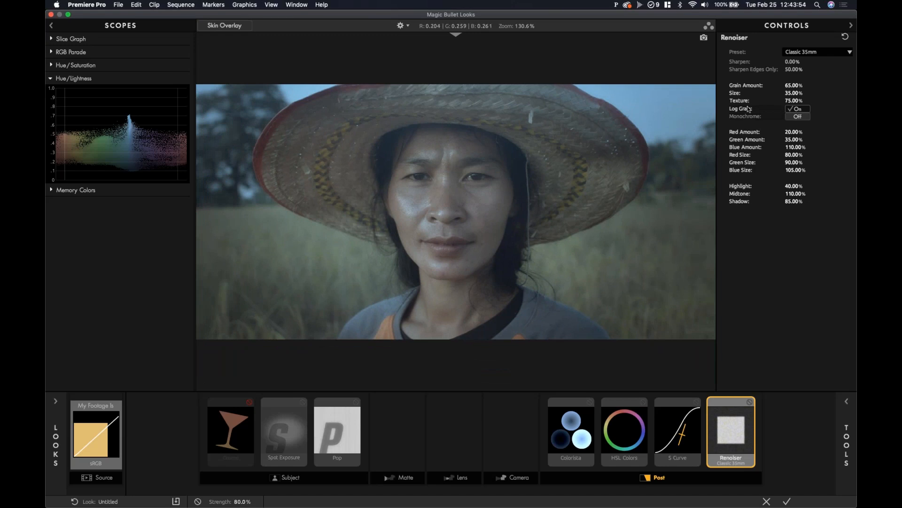
click(817, 55)
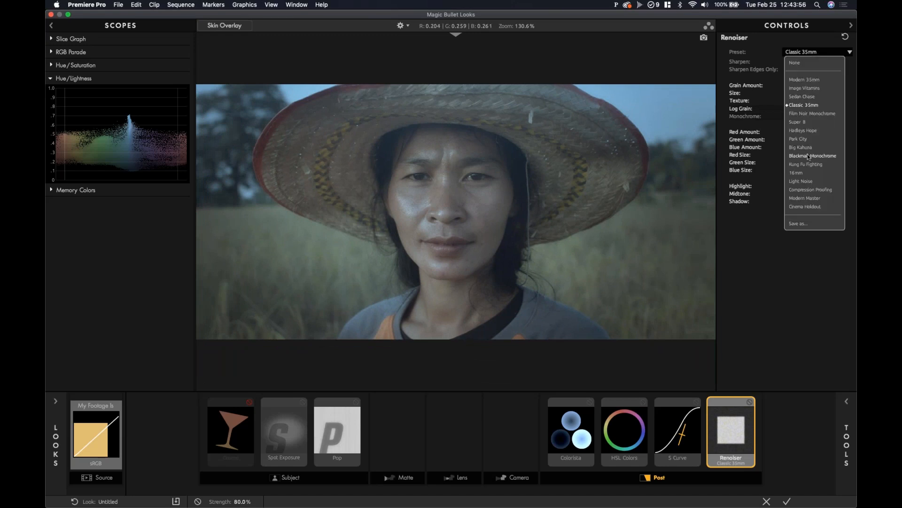
click(805, 190)
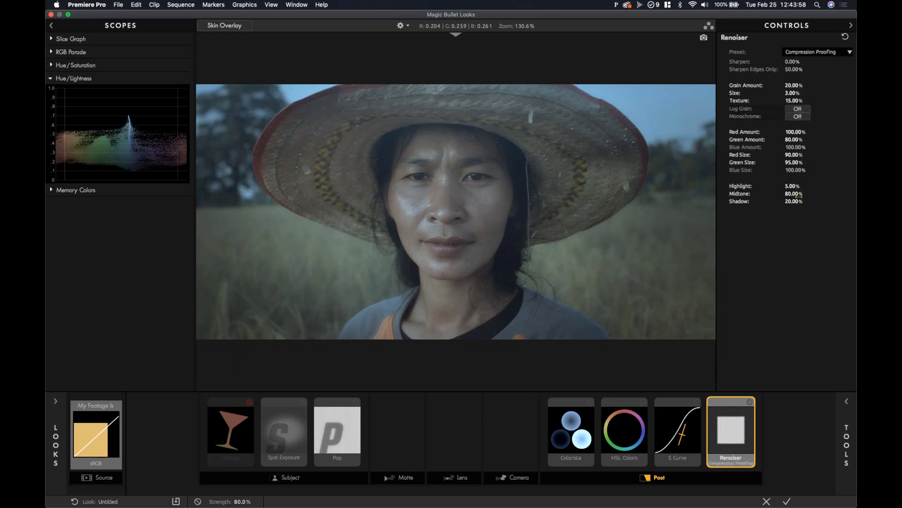
- Apply the Image Vitamins preset to the Renoiser and set its grain amount to 30%
click(818, 53)
click(811, 89)
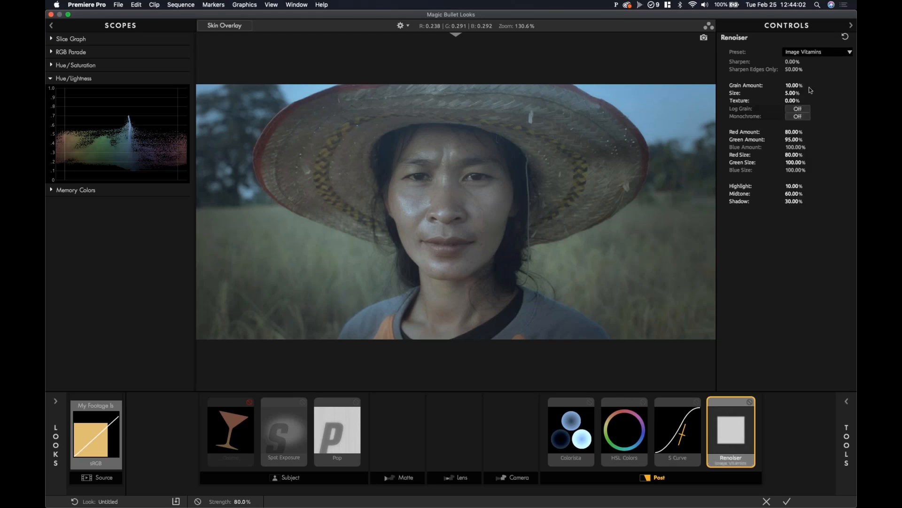
drag(797, 86, 796, 86)
click(786, 86)
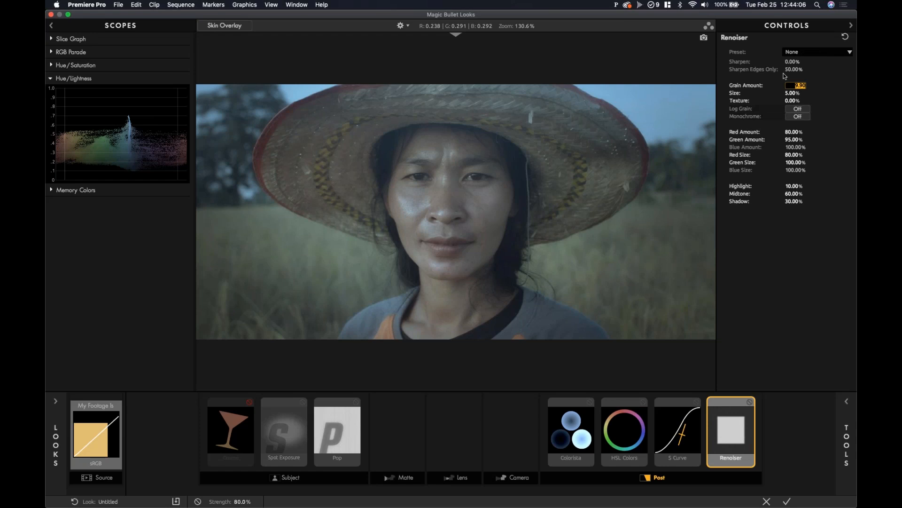
text(30)
key(Return)
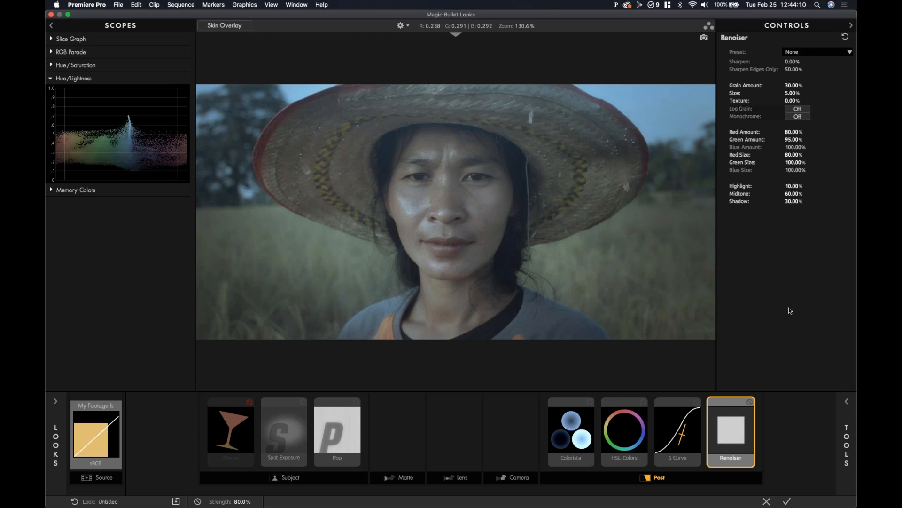
- Set the Renoiser's grain size to 10% and apply the finished look to the clip
click(788, 93)
text(10)
key(Return)
scroll(431, 165, down, 2)
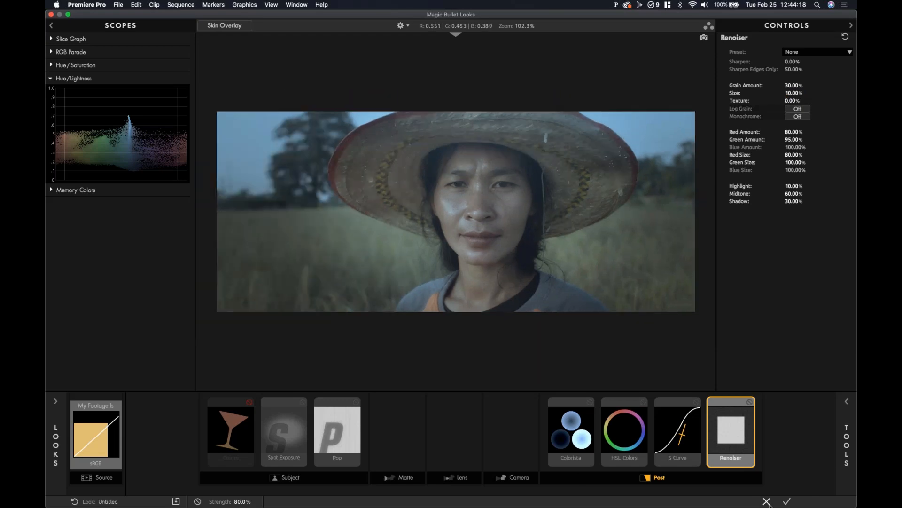
click(788, 502)
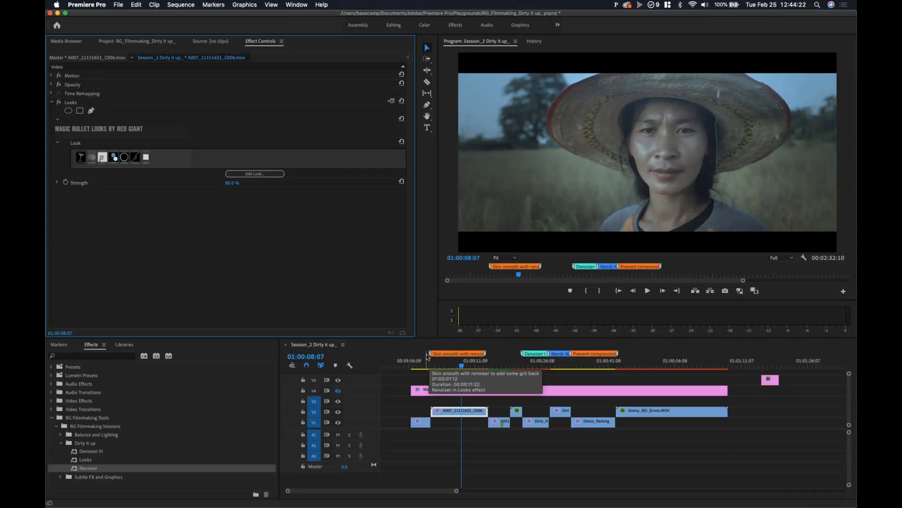
- Play part of the portrait clip and examine the grain on the face, background and hat at 75% magnification
click(446, 365)
key(space)
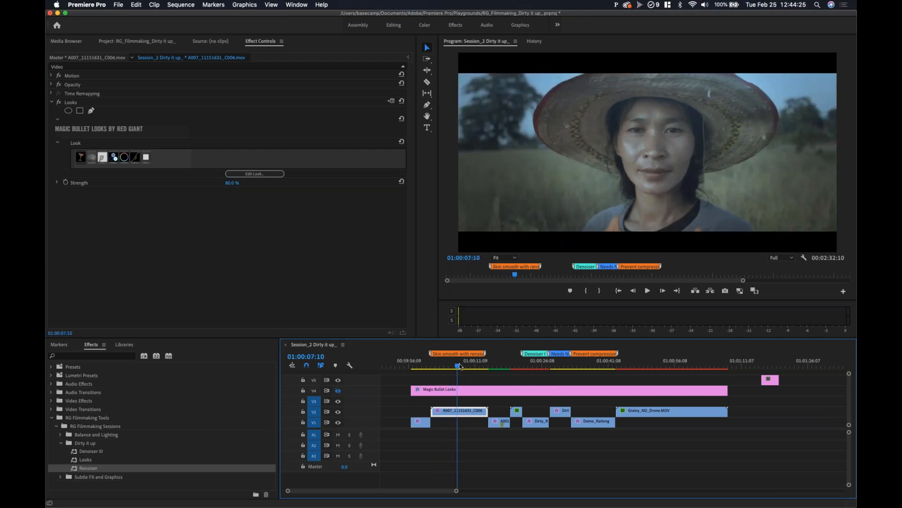
key(space)
click(596, 190)
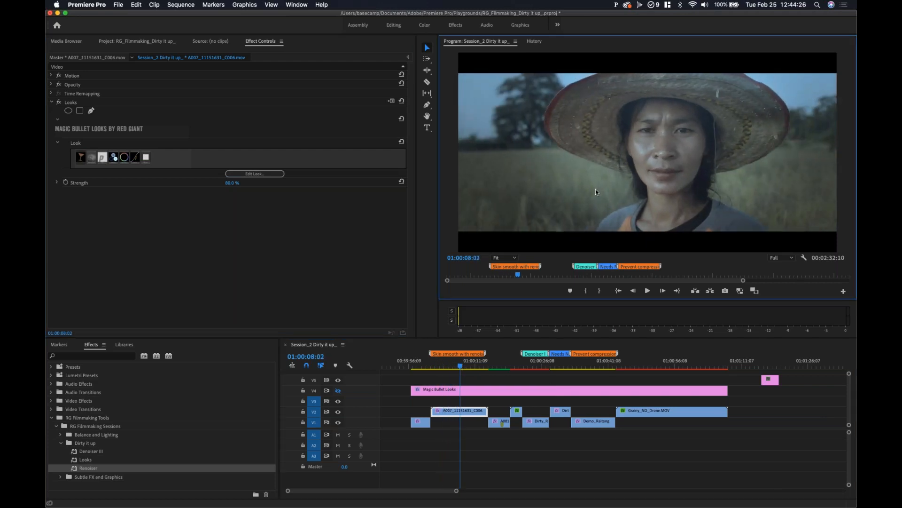
key(super+equal)
key(super+equal)
key(super+equal)
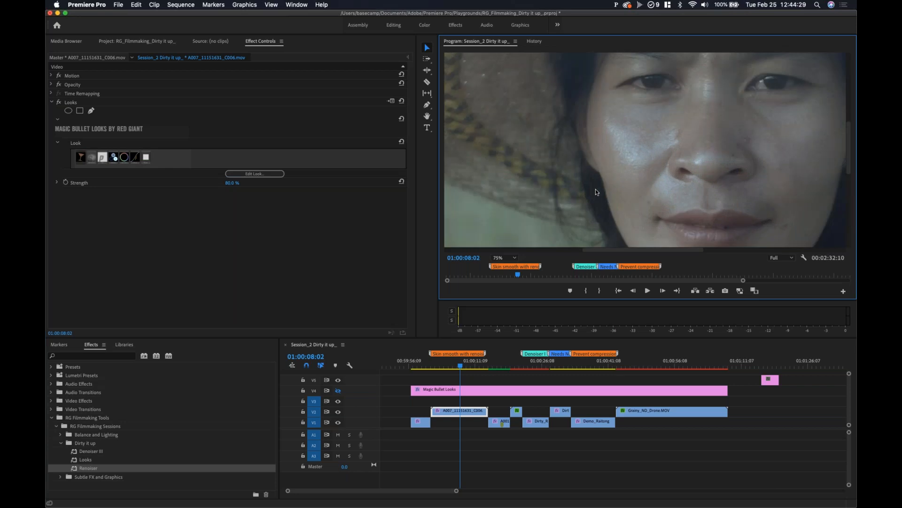
drag(585, 250, 475, 250)
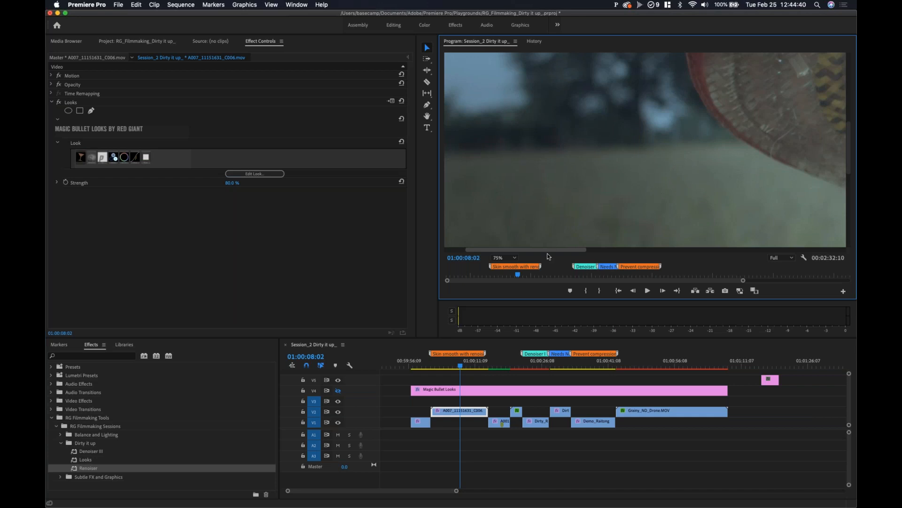
drag(555, 251, 571, 252)
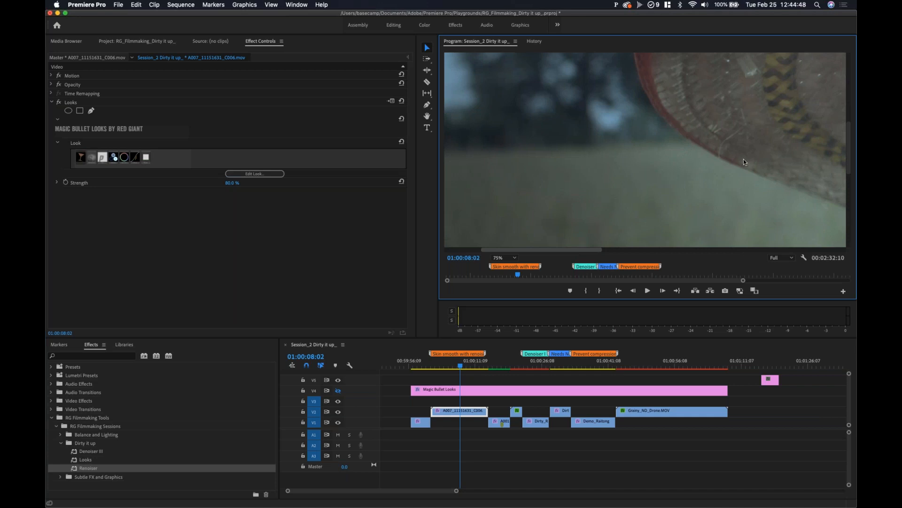
key(shift+z)
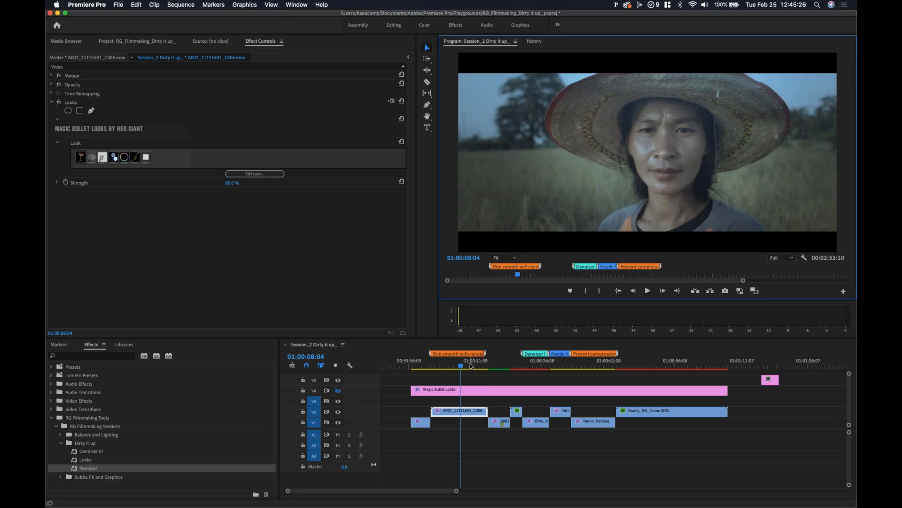
- Scrub through the graded portrait clip and examine how the face and hat hold up across the shot
click(469, 365)
click(477, 367)
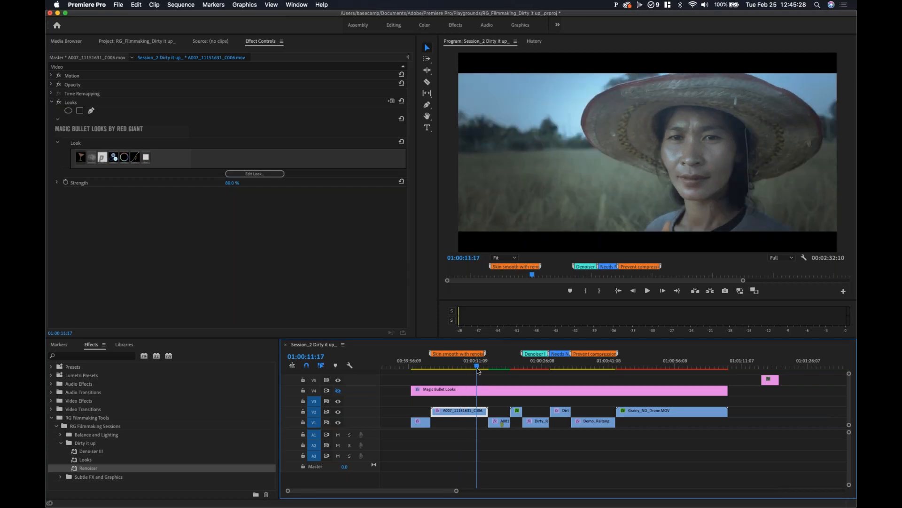
click(446, 367)
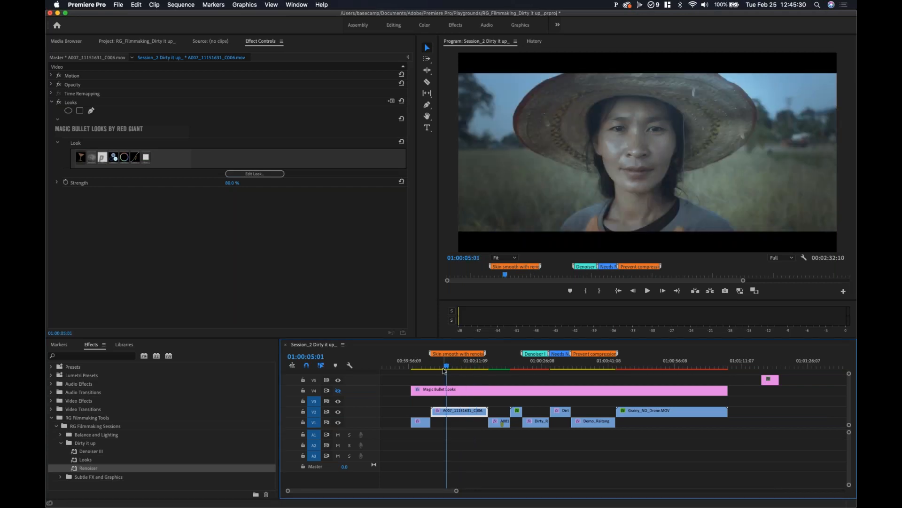
drag(449, 368, 478, 370)
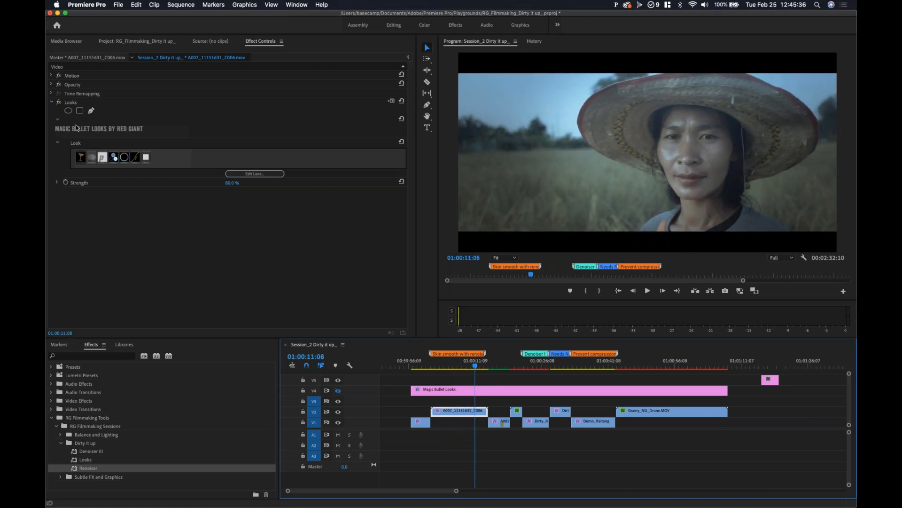
- Compare the portrait clip with its Looks effect disabled and enabled while scrubbing through the shot
click(52, 102)
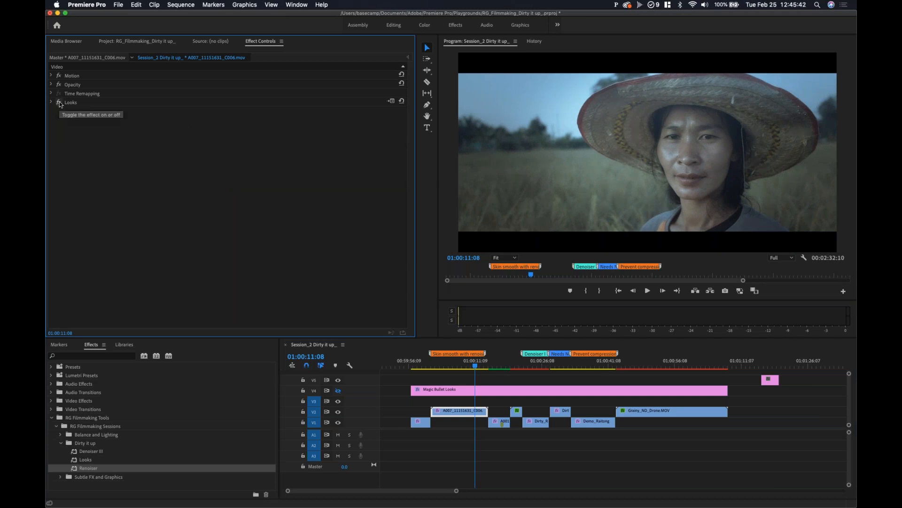
click(60, 103)
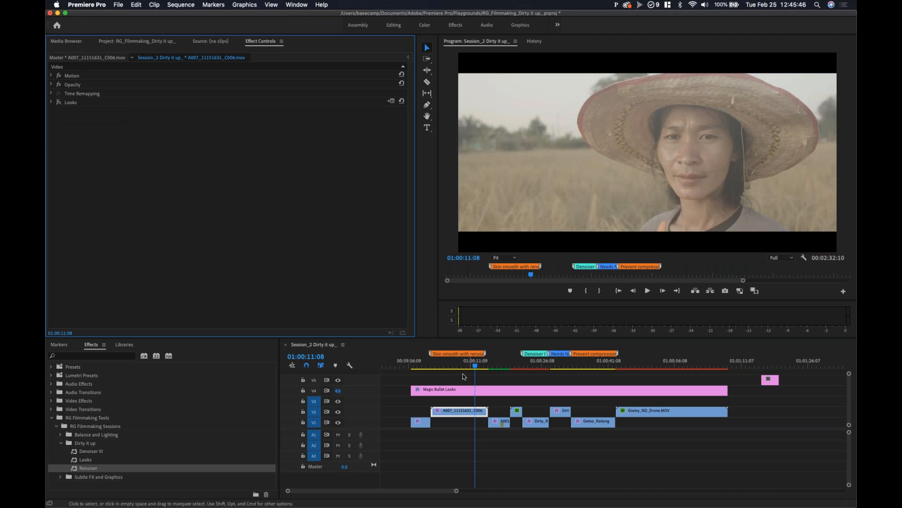
mouse_move(442, 363)
mouse_down()
mouse_move(463, 369)
mouse_move(454, 367)
mouse_up()
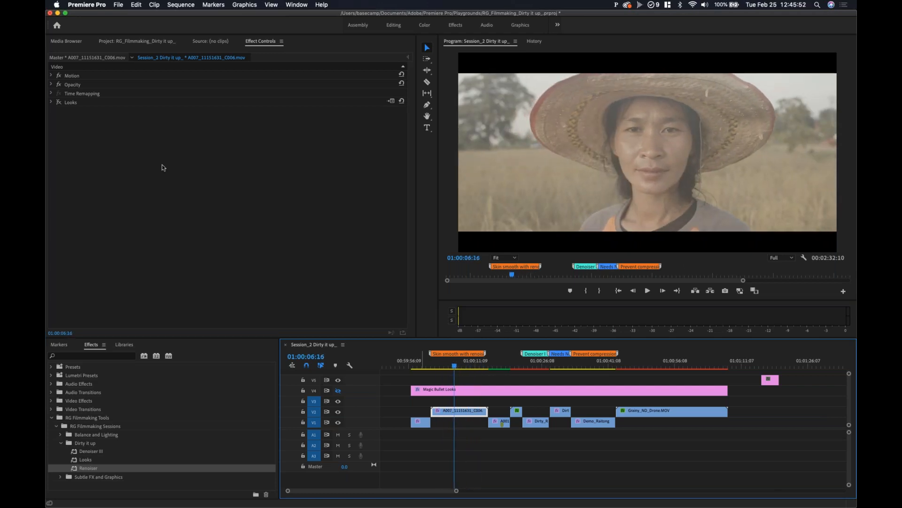
click(59, 103)
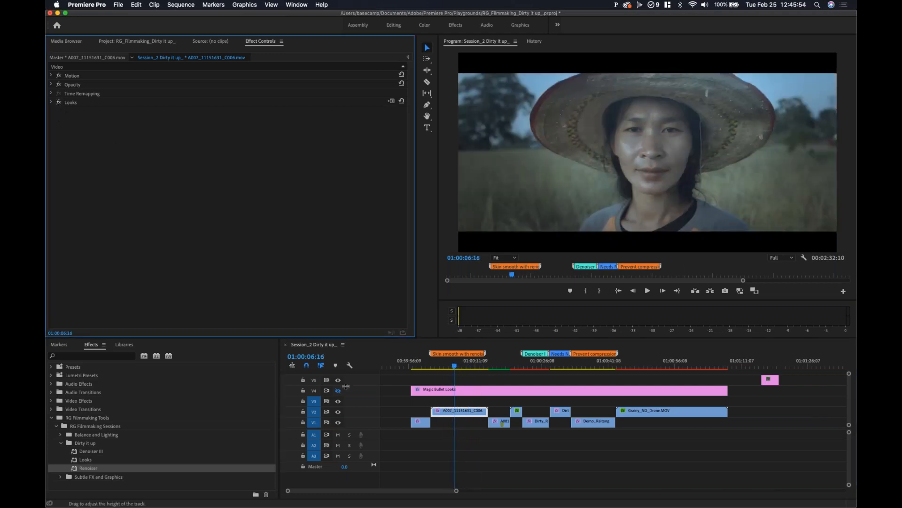
drag(464, 368, 488, 371)
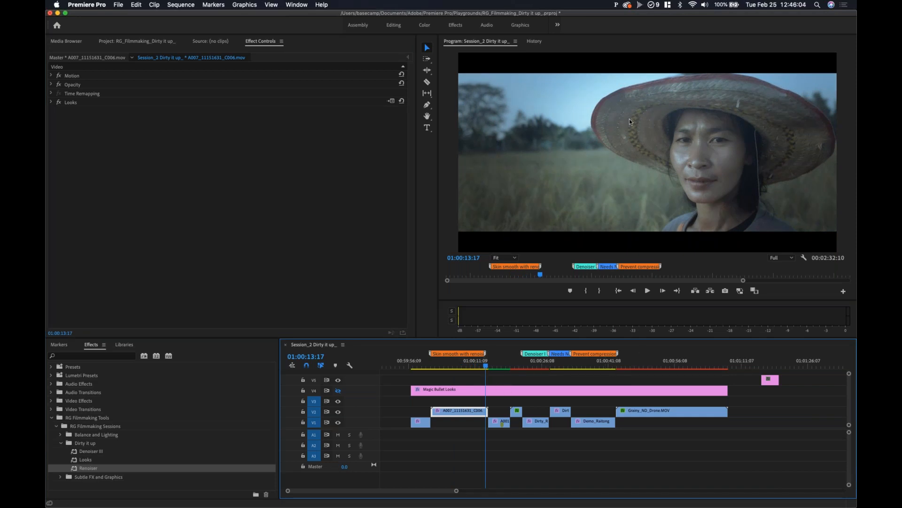
- Disable Denoiser III and Looks on the night clip of the masked man and examine its noise at 75% magnification
click(495, 362)
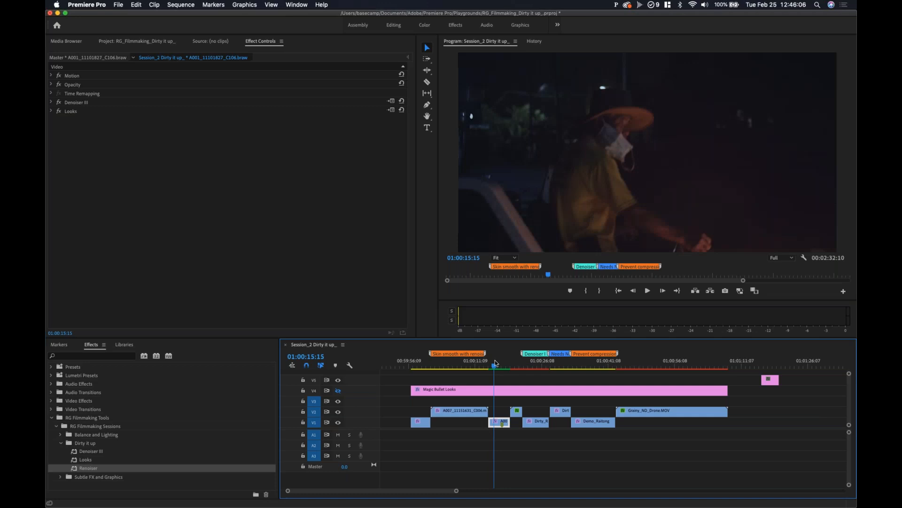
drag(494, 362, 500, 369)
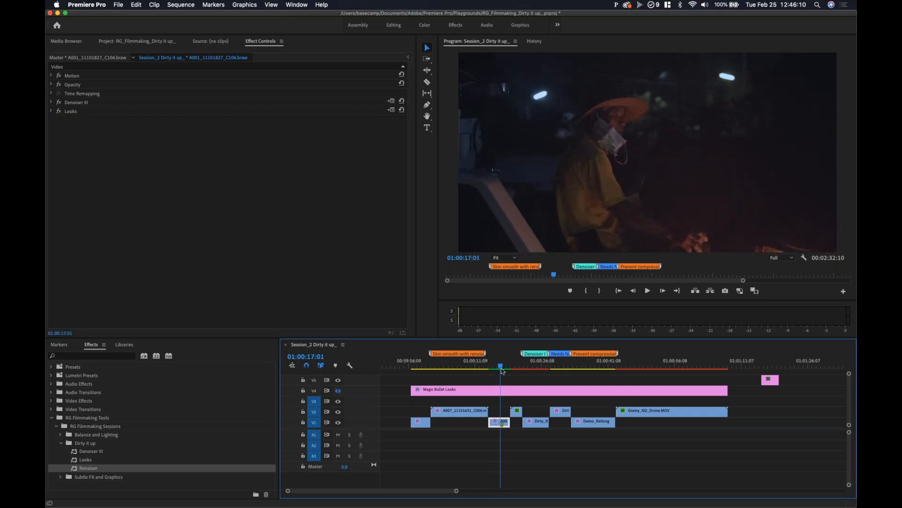
click(59, 102)
click(59, 111)
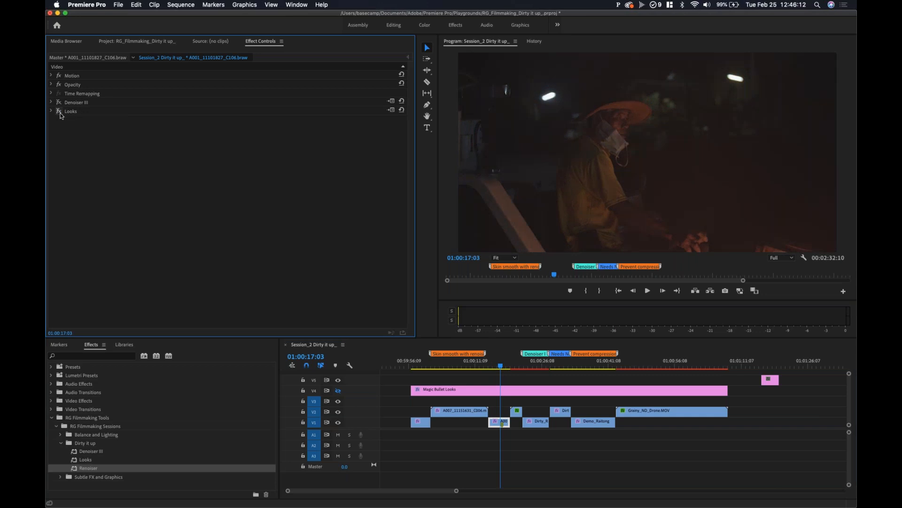
click(727, 213)
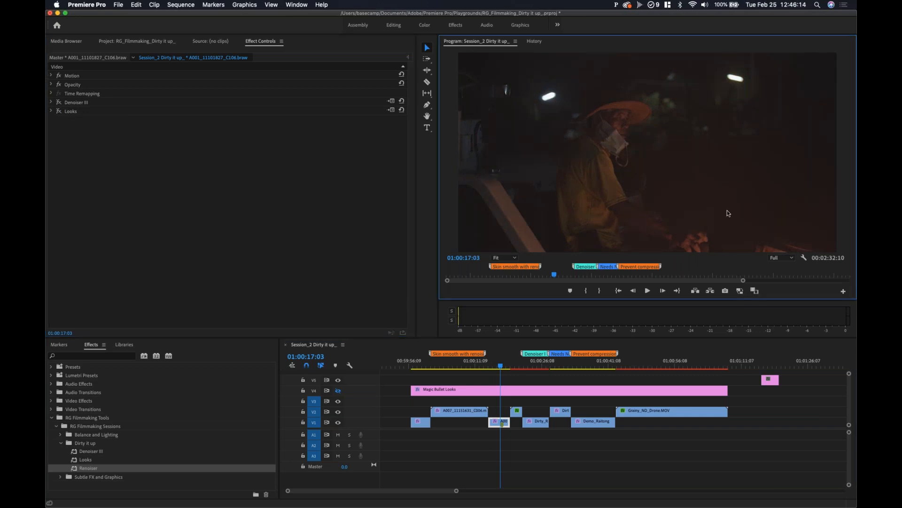
key(space)
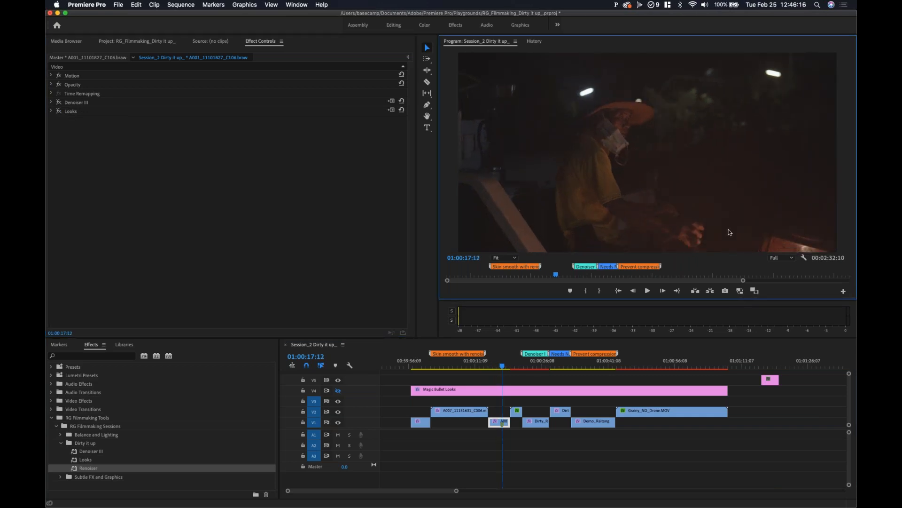
key(super+equal)
key(super+equal)
key(super+equal)
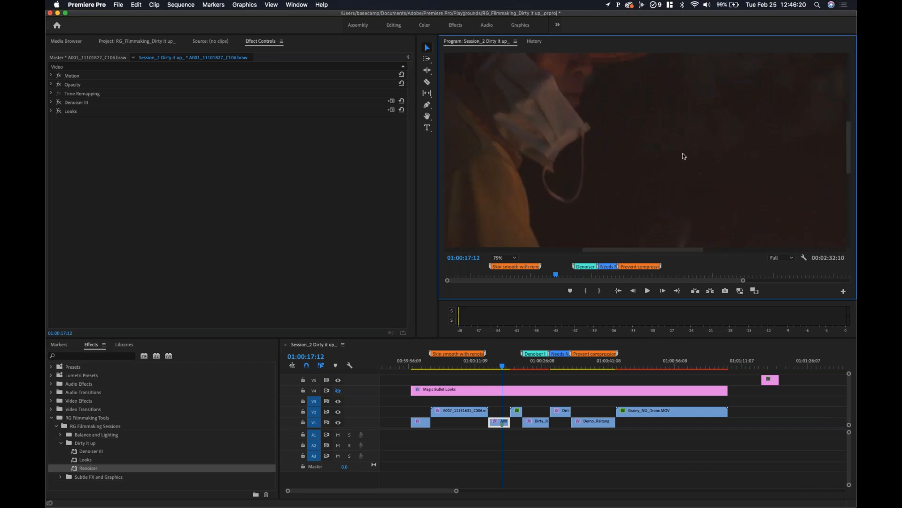
- Re-enable Denoiser III and Looks on the night clip and review the Denoiser III settings against the cleaned image
click(59, 113)
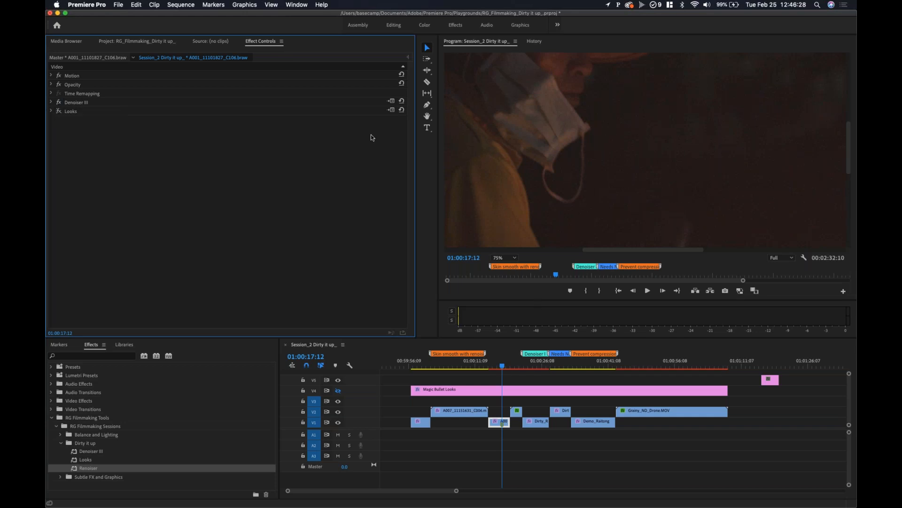
click(50, 102)
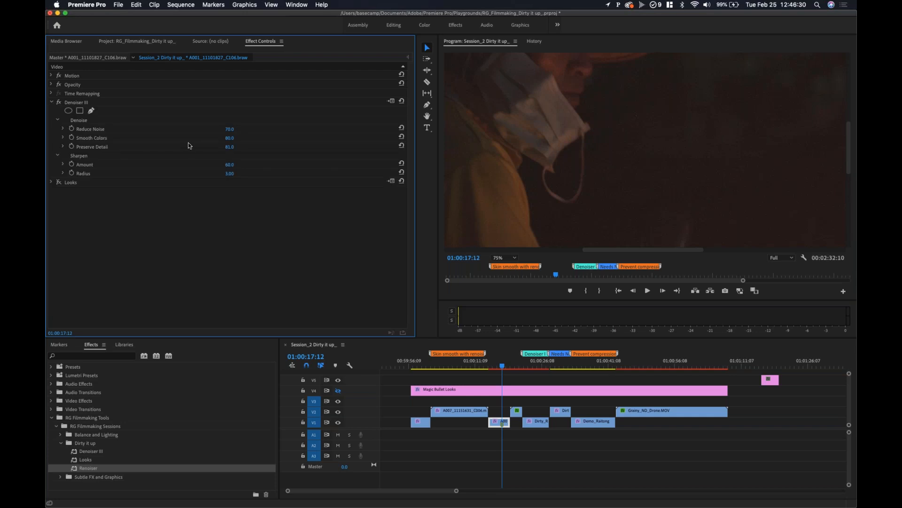
click(230, 146)
click(242, 158)
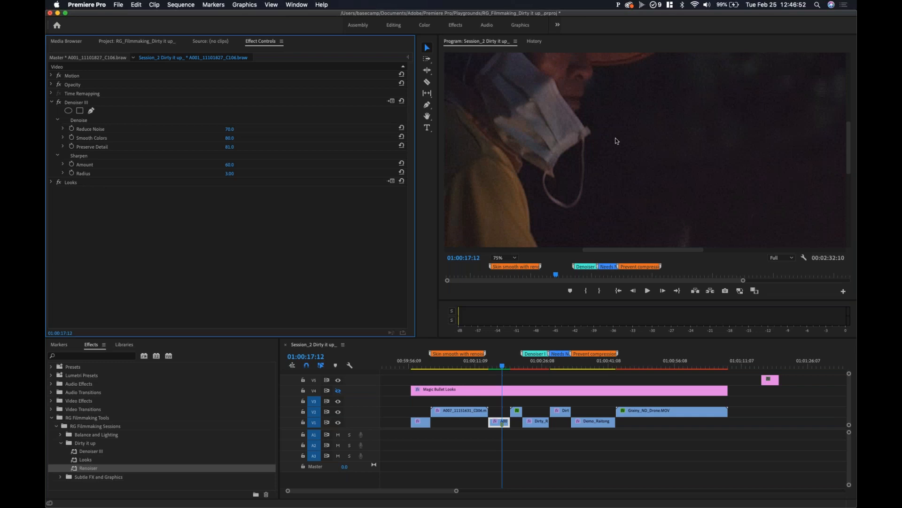
click(681, 139)
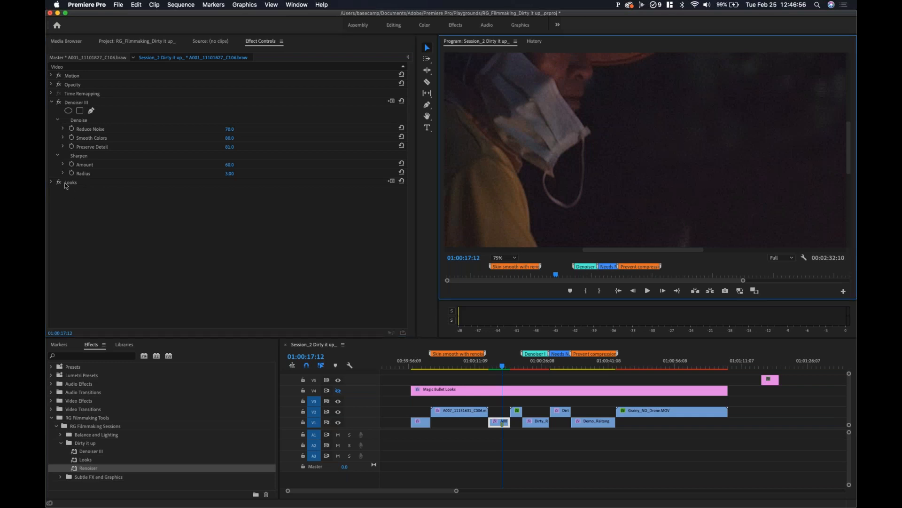
- Open the night clip's look for editing, apply the Image Vitamins preset to the Renoiser and set its grain amount to 30%
click(51, 183)
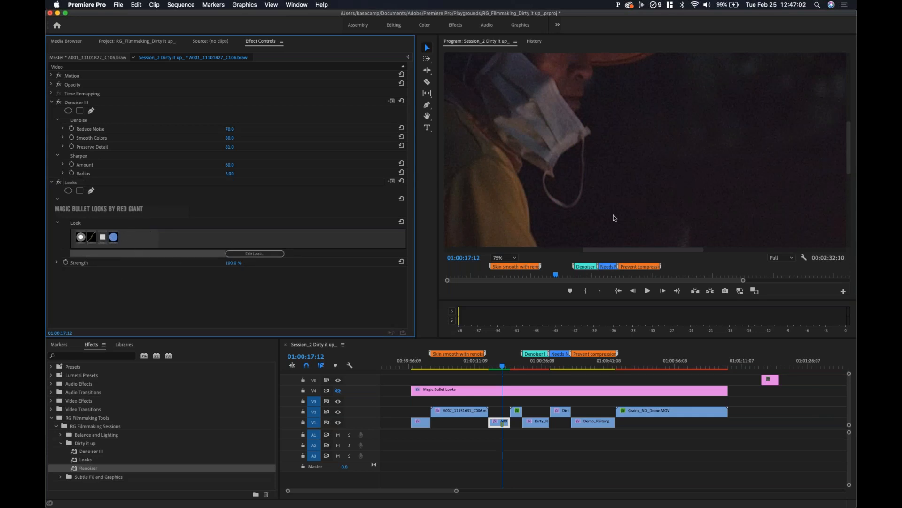
click(256, 254)
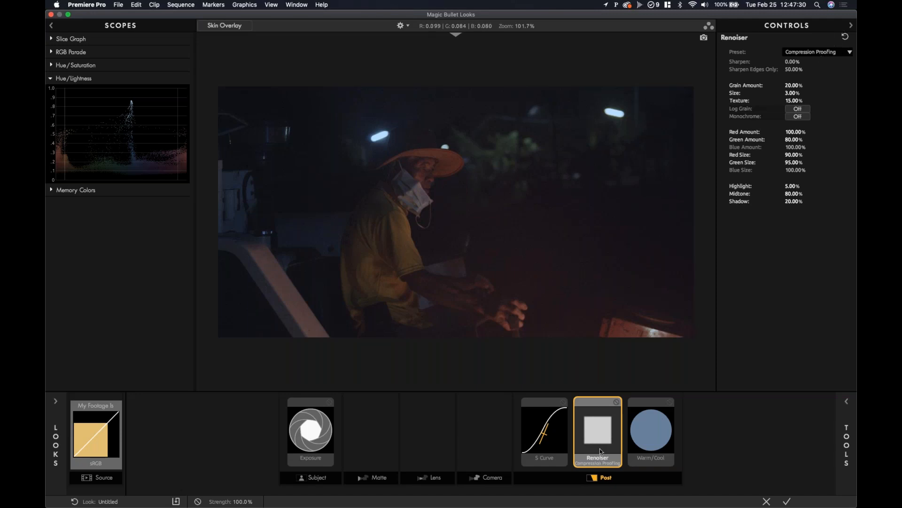
click(837, 58)
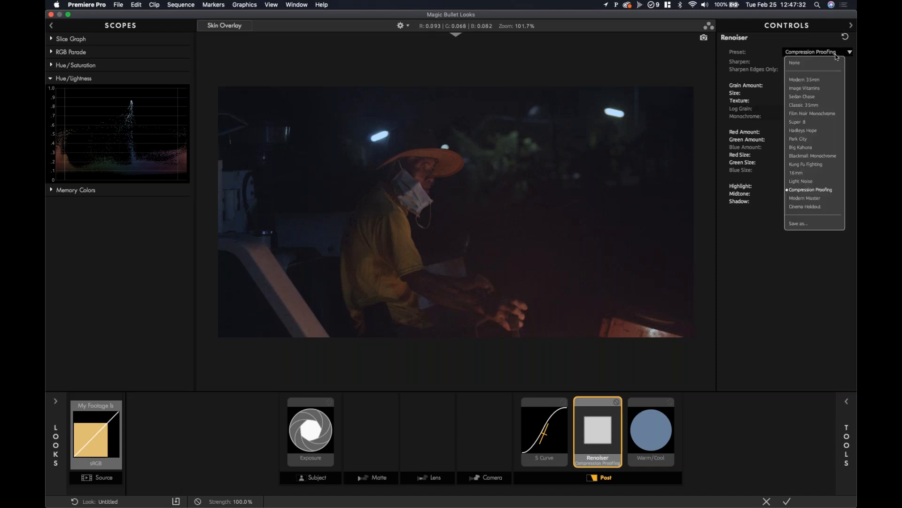
click(819, 93)
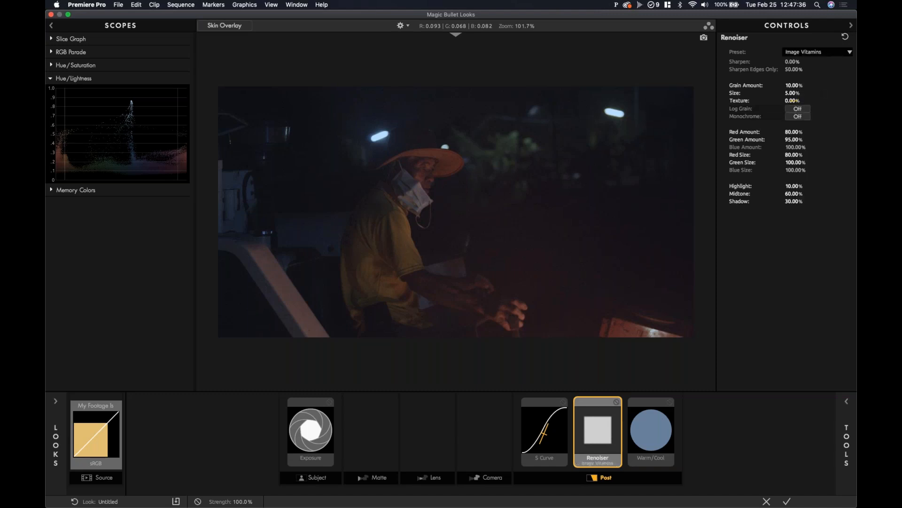
click(794, 85)
text(30)
key(Return)
- Try monochrome grain on the Renoiser, inspect the dark background up close, and switch the option back off
scroll(509, 255, up, 3)
scroll(509, 254, up, 4)
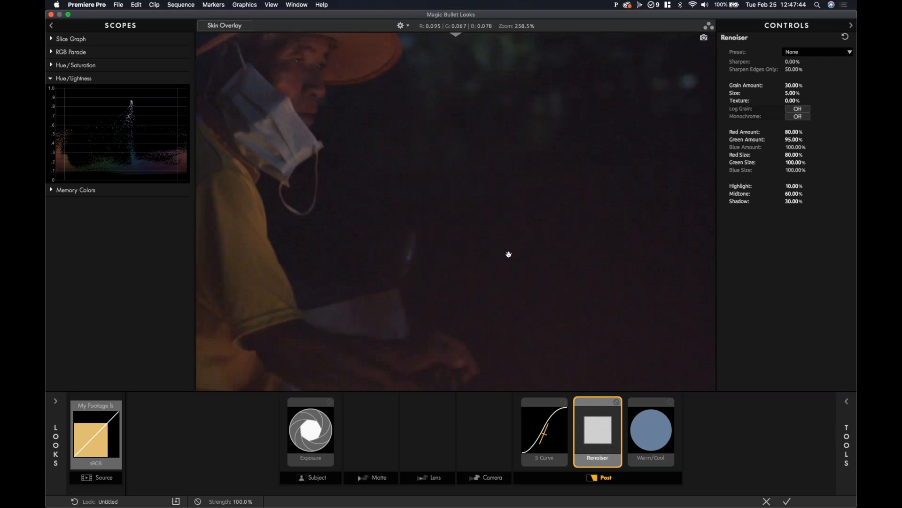
click(799, 116)
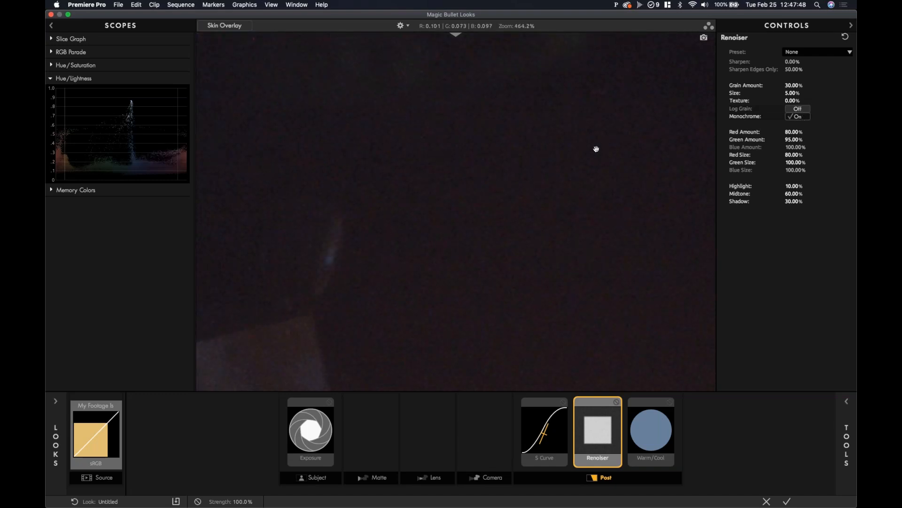
scroll(571, 153, down, 4)
scroll(572, 153, down, 3)
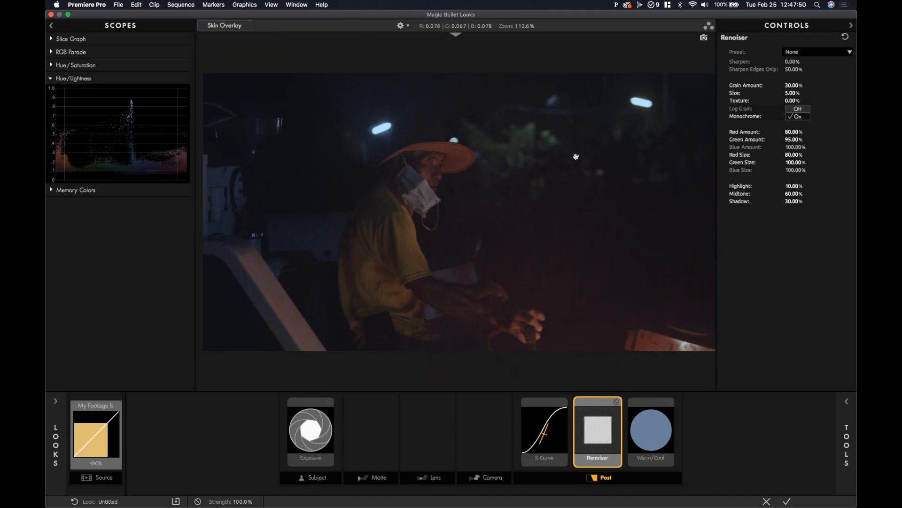
click(803, 117)
- Turn on Log Grain for the Renoiser, apply the look to the night clip and fit the whole frame in the preview
click(803, 109)
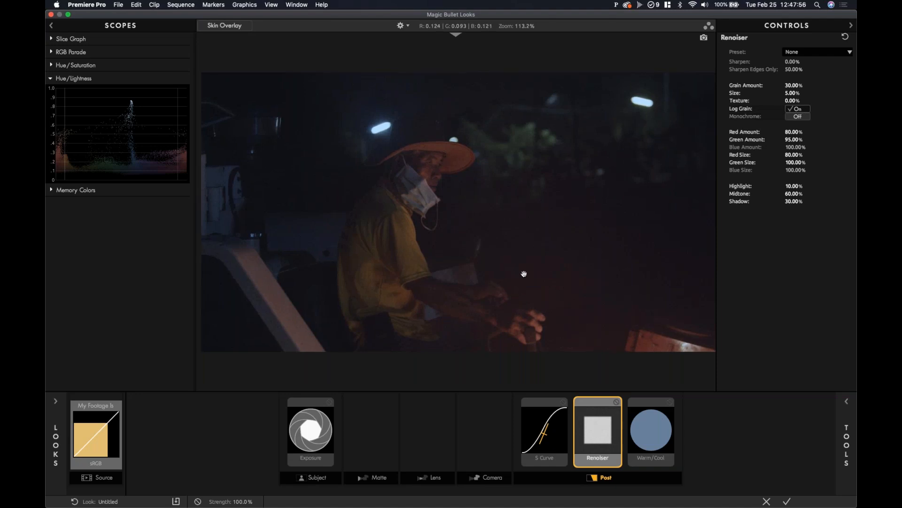
scroll(524, 272, up, 5)
scroll(526, 272, down, 5)
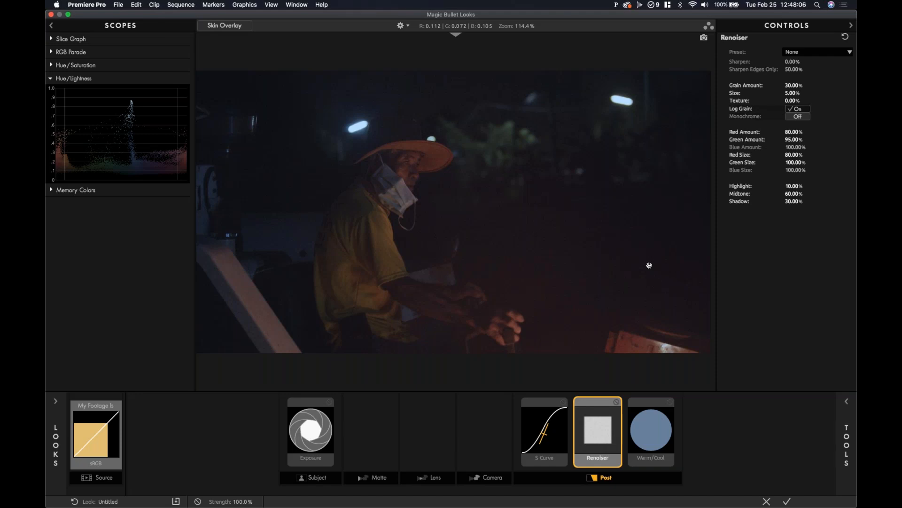
click(788, 501)
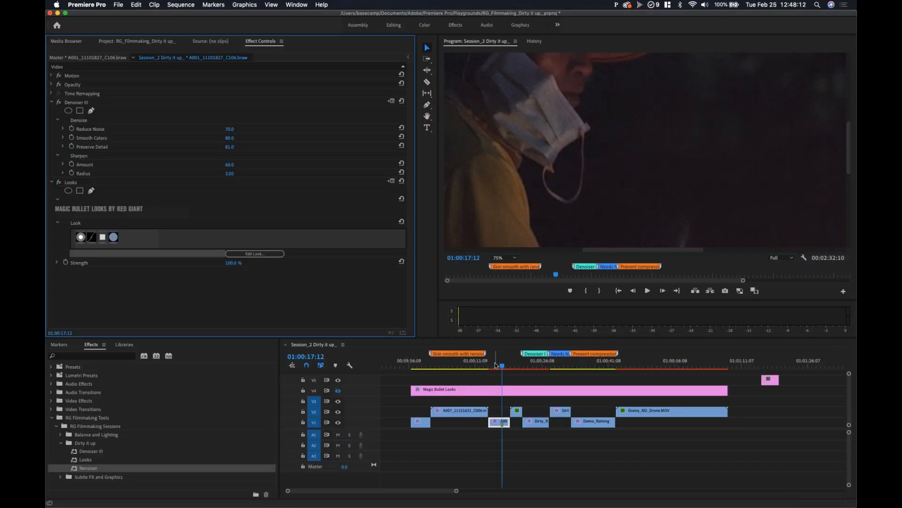
click(586, 194)
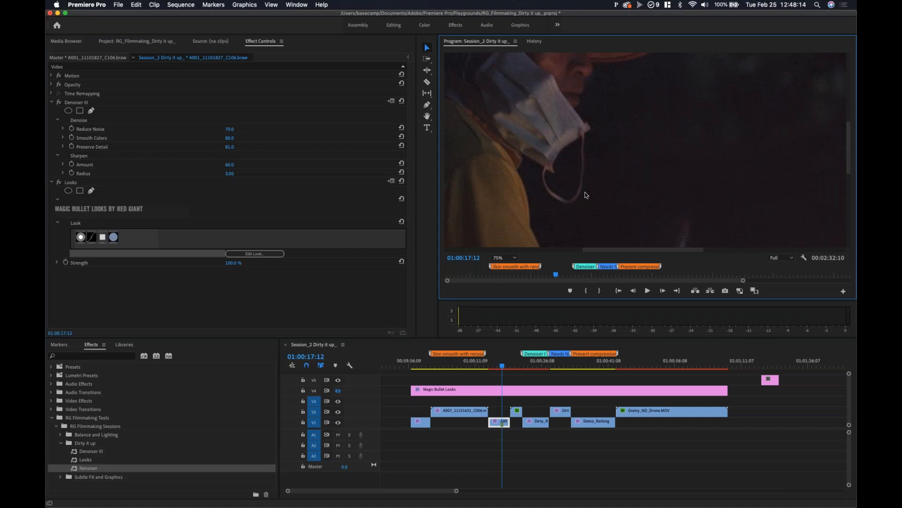
key(shift+z)
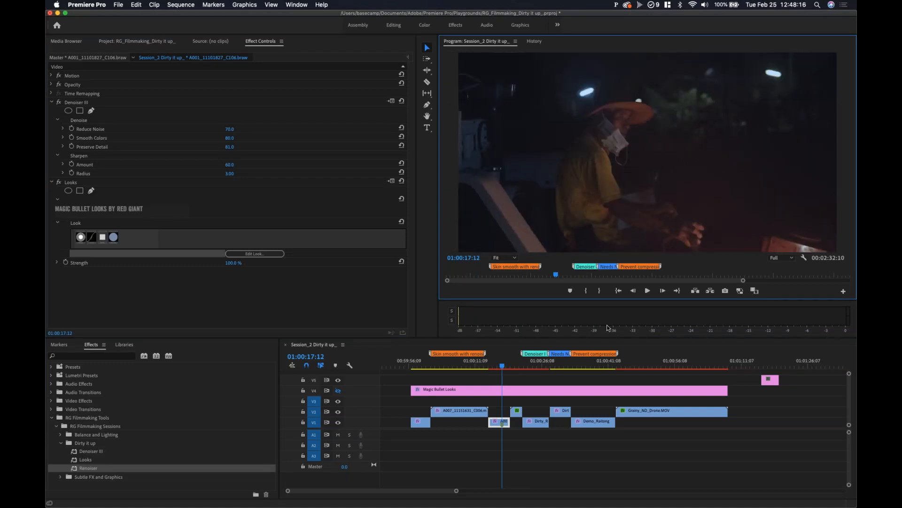
- Scrub from the end of the night clip into the flying birds clip and examine the bright sky around the birds
drag(502, 366, 509, 367)
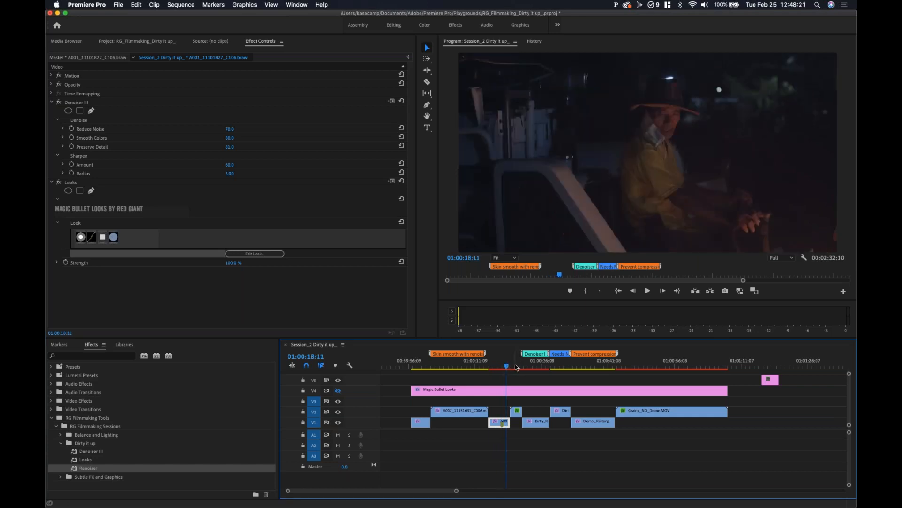
click(515, 368)
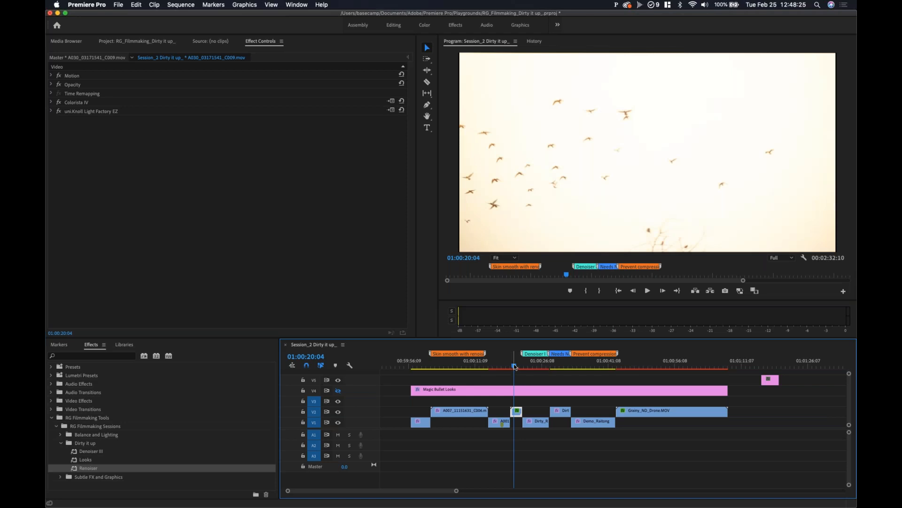
drag(516, 364, 518, 365)
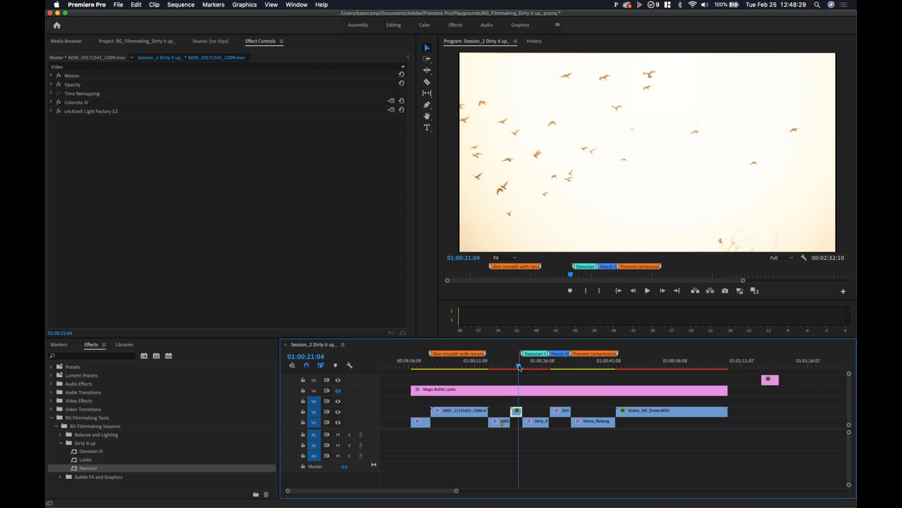
drag(520, 365, 520, 366)
drag(519, 367, 520, 367)
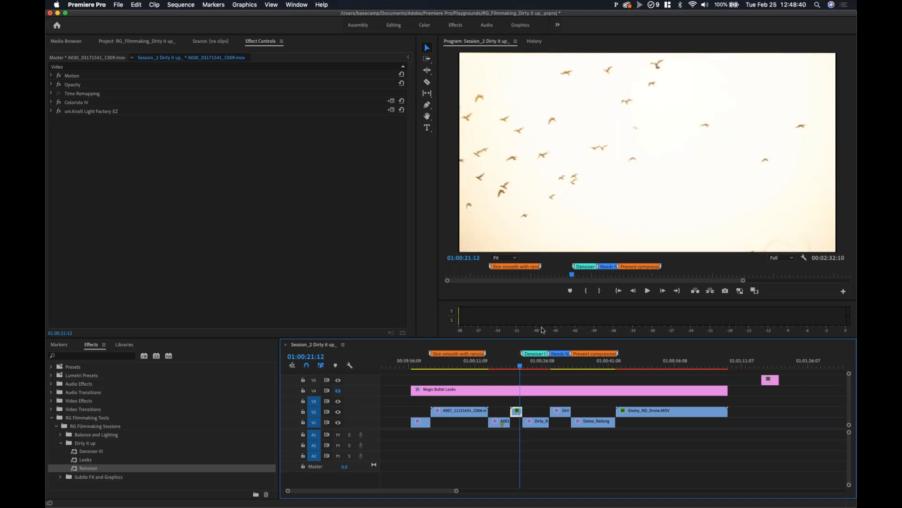
click(118, 119)
click(513, 366)
drag(512, 365, 516, 369)
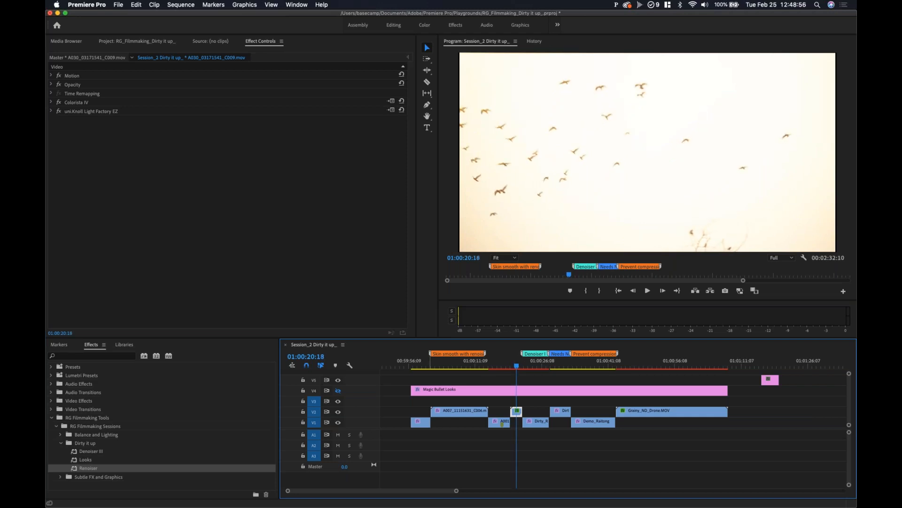
- Add the Renoiser effect to the bright-sky birds clip with the Compression Proofing grain preset and set its grain amount to 40%
click(266, 278)
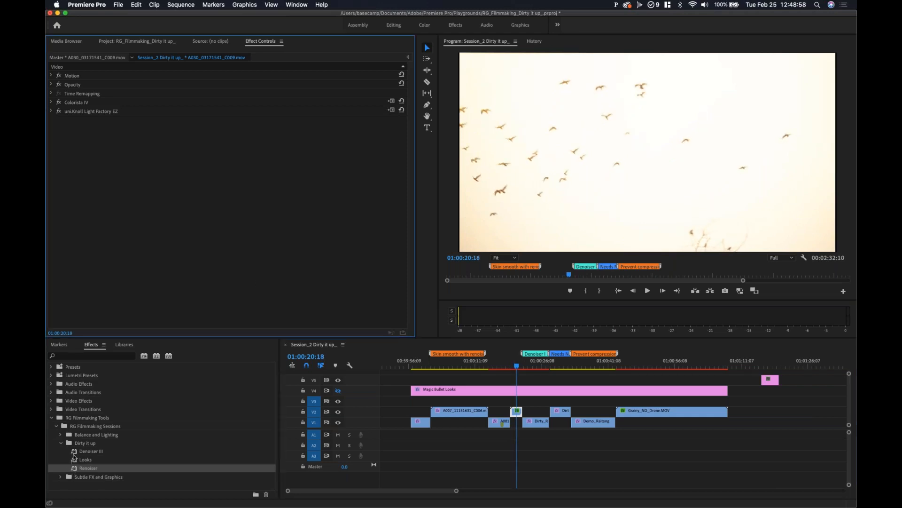
drag(74, 468, 106, 187)
click(270, 183)
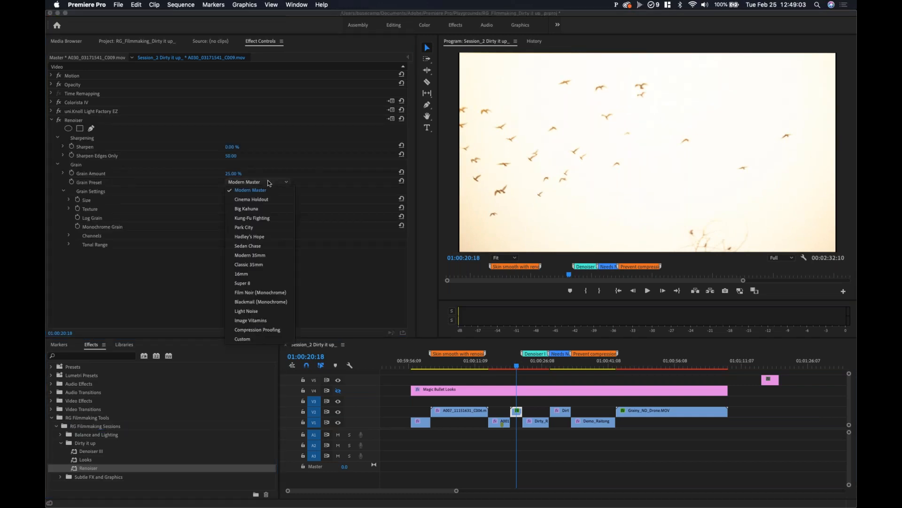
click(258, 330)
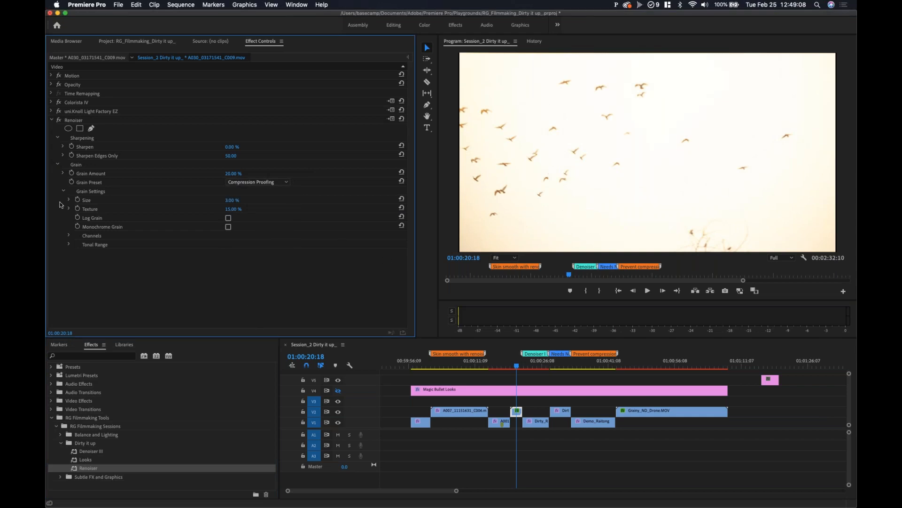
click(236, 174)
text(40)
key(Return)
- Play the birds clip and examine the grain in the bright sky around the birds at 50% magnification
click(699, 144)
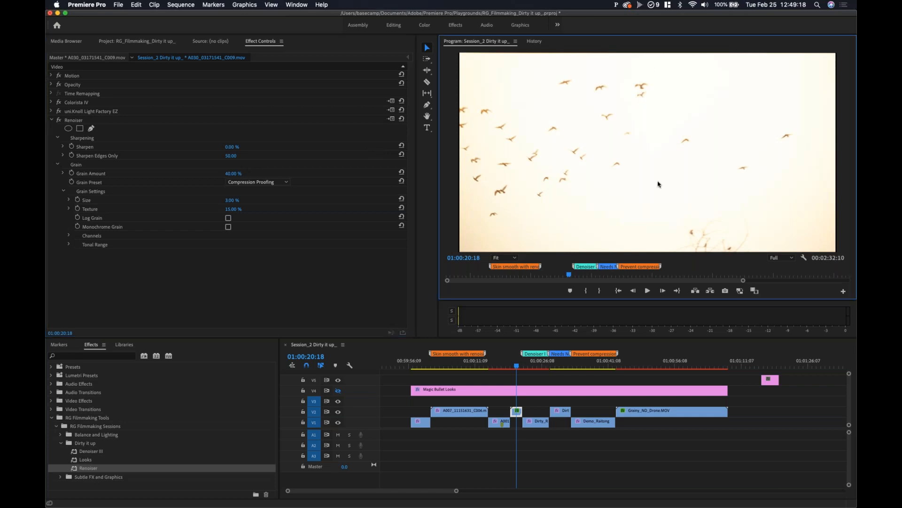
key(space)
key(space)
scroll(536, 144, up, 4)
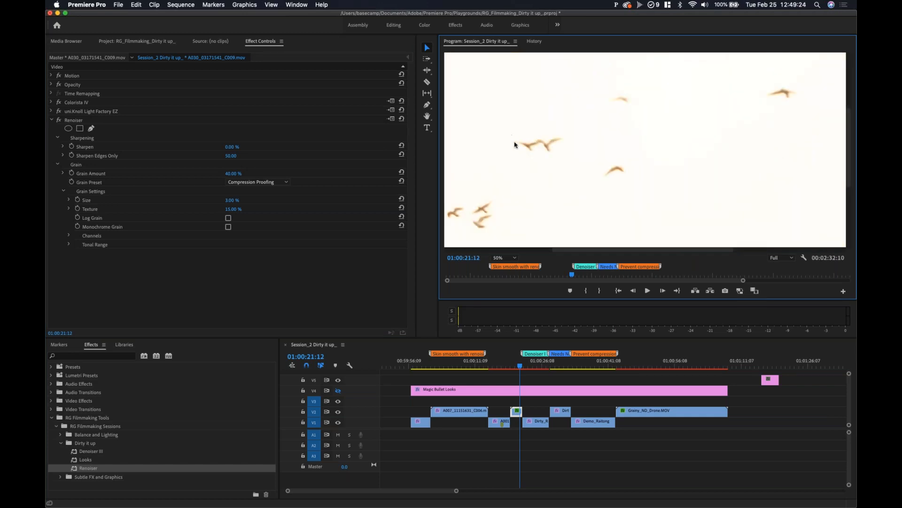
drag(575, 249, 453, 258)
key(Down)
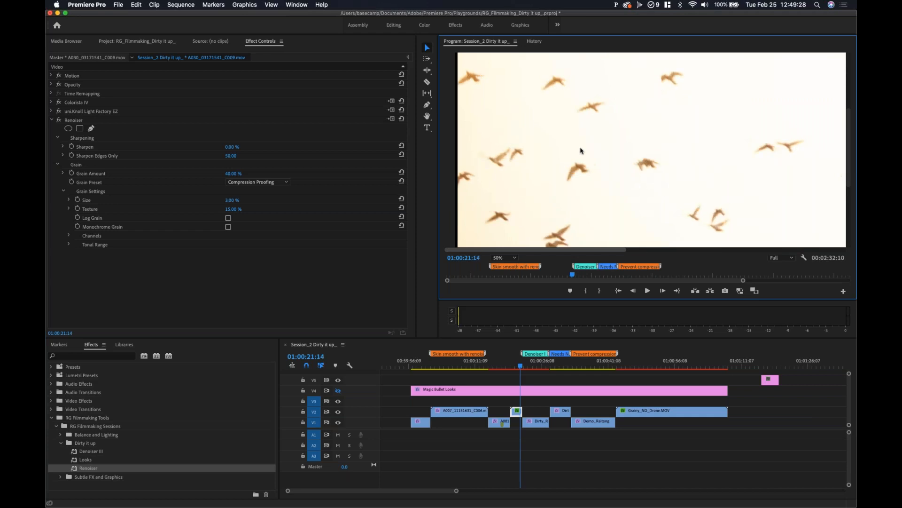
key(Up)
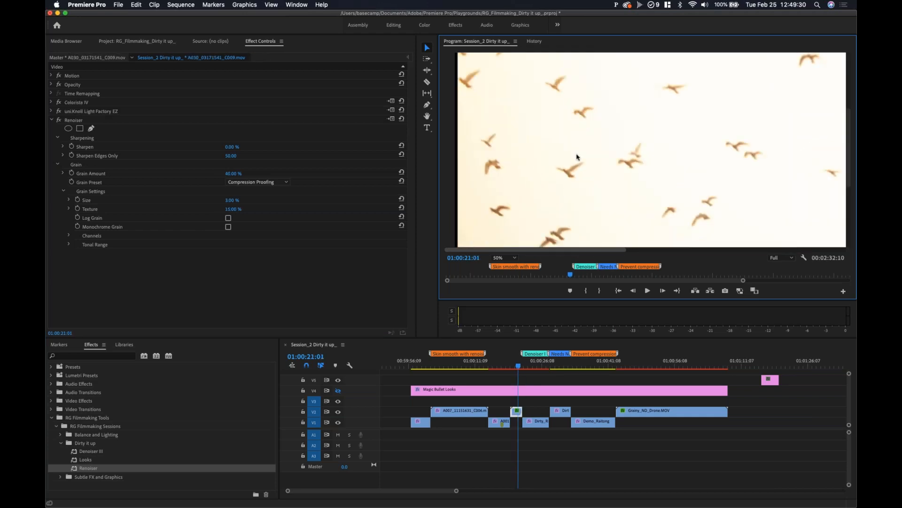
key(Up)
key(Left)
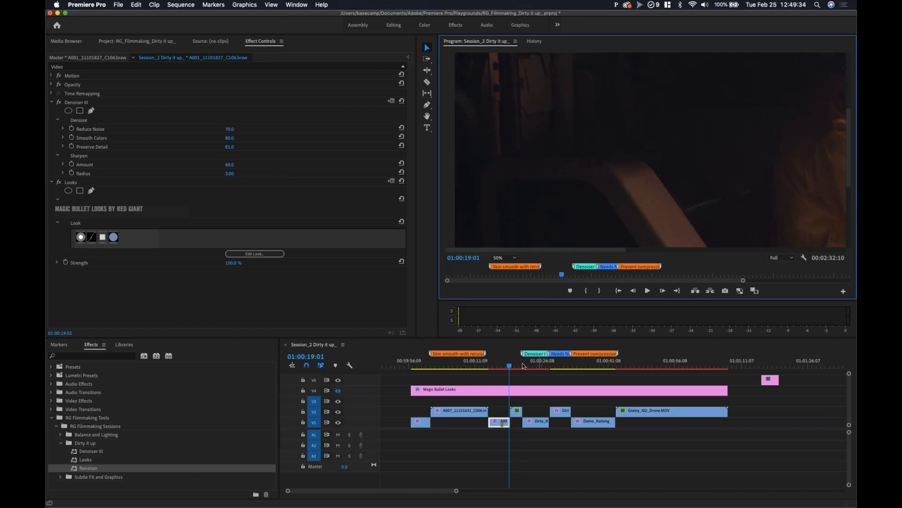
click(516, 366)
click(534, 367)
click(516, 366)
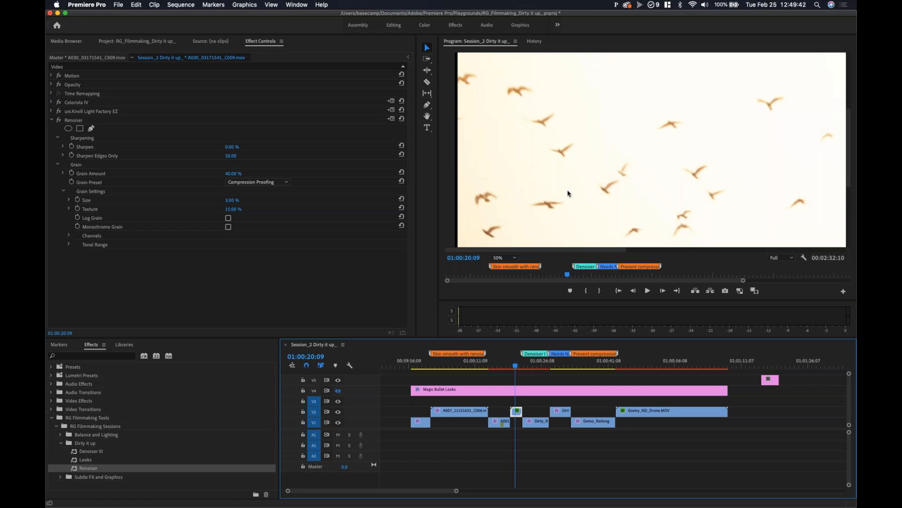
click(588, 164)
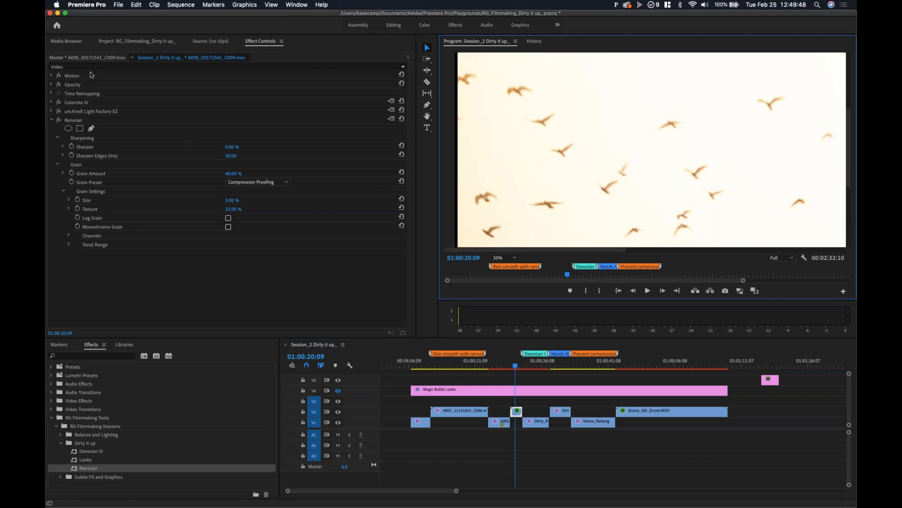
- Try the Super 8 and 16mm grain presets on the birds clip's Renoiser
click(252, 183)
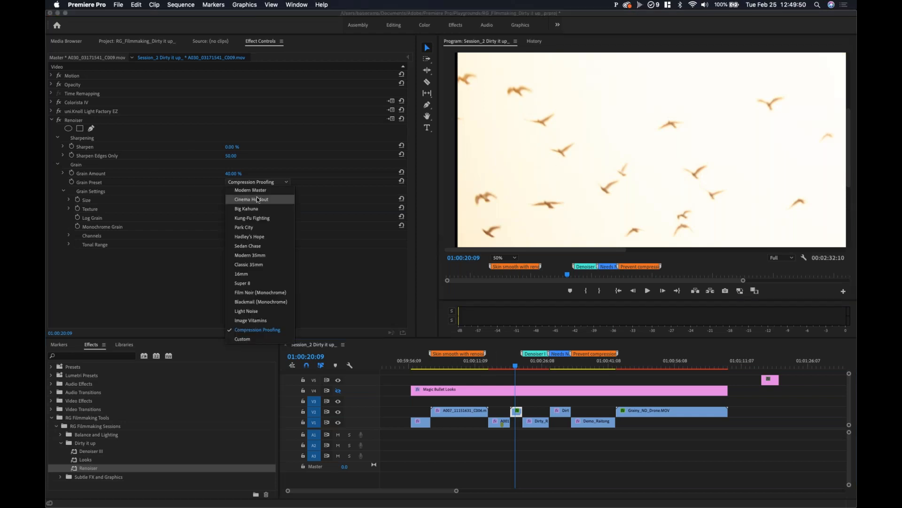
click(260, 283)
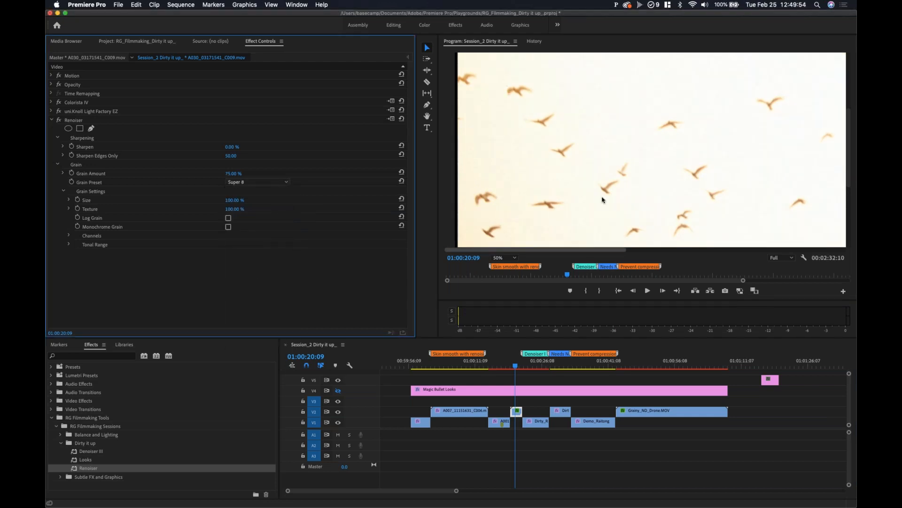
click(243, 185)
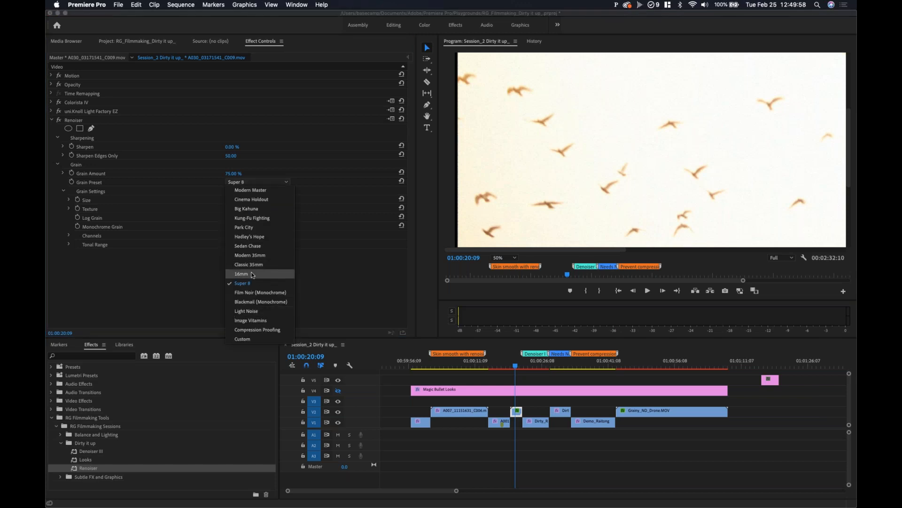
click(252, 275)
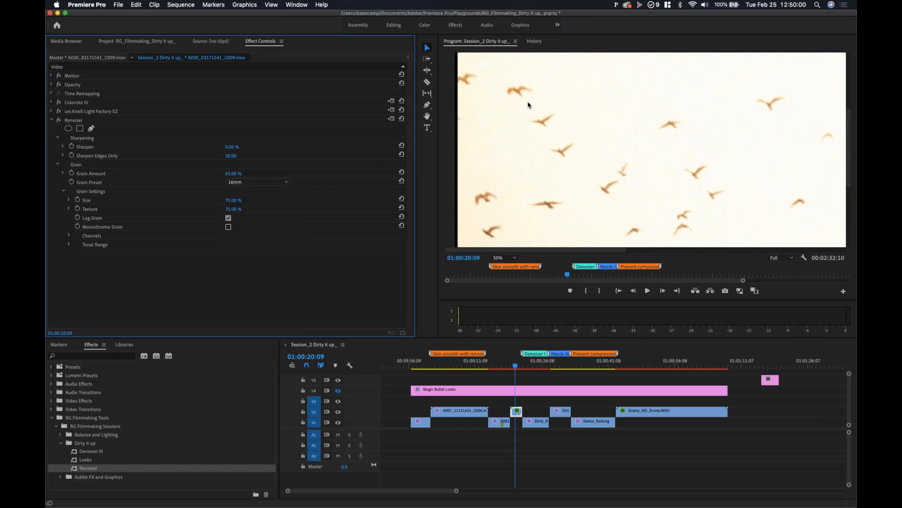
- Apply the Image Vitamins grain preset to the birds clip's Renoiser and set its grain amount to 25%
click(246, 182)
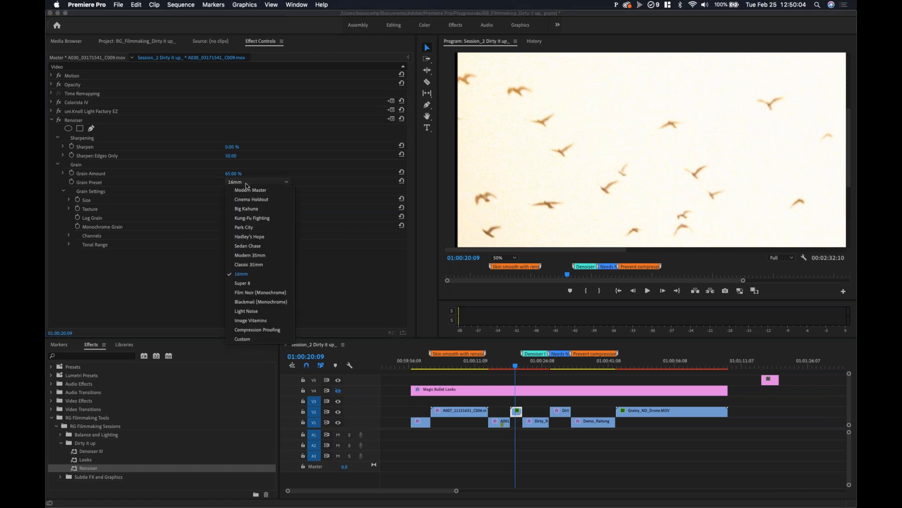
click(249, 324)
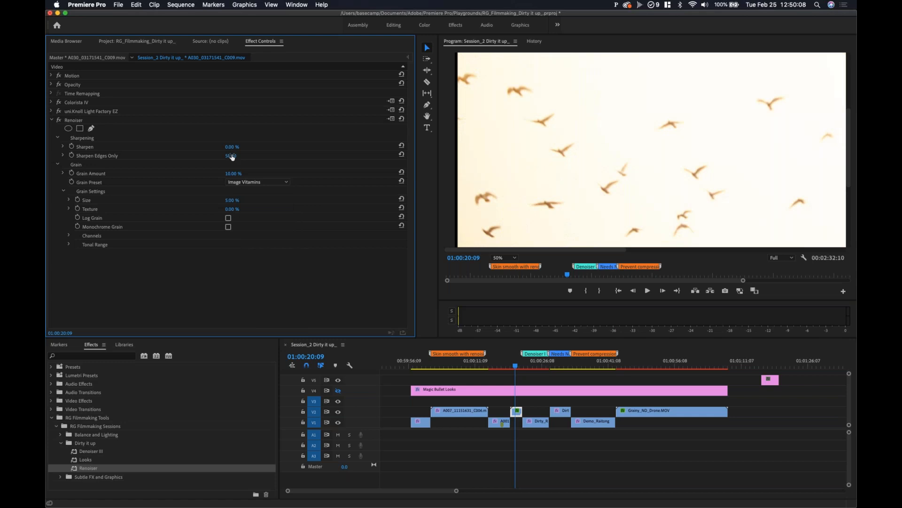
click(234, 173)
text(25)
key(Return)
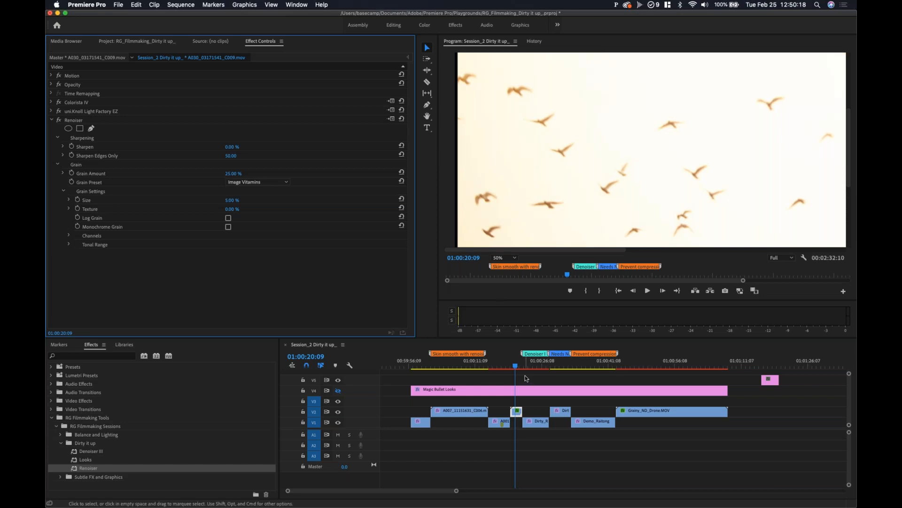
- Play on from the birds clip into the clip of the woman beside the trees and fit its whole frame in the preview
click(526, 378)
key(minus)
key(minus)
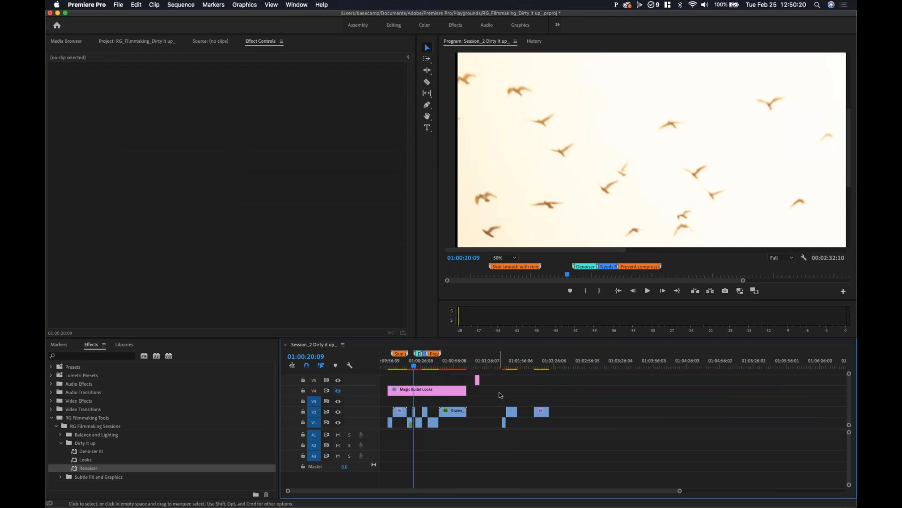
key(space)
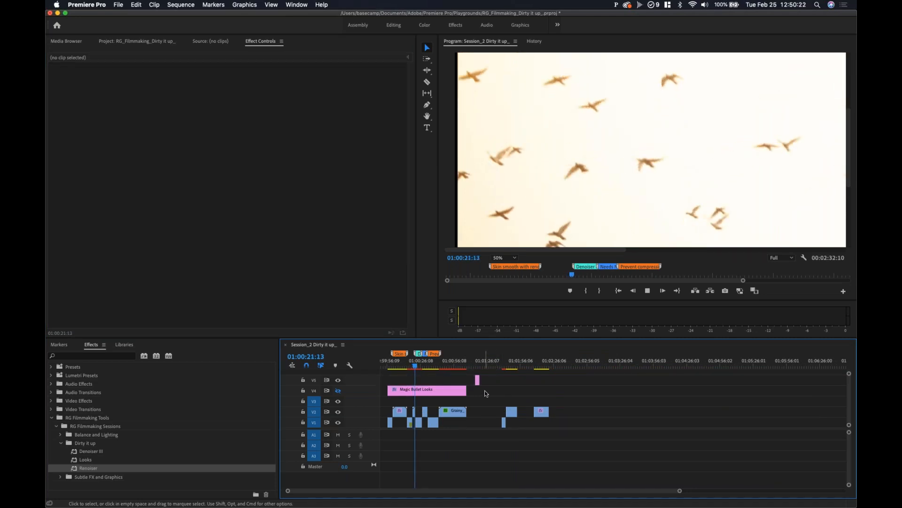
key(space)
click(418, 421)
click(630, 156)
key(shift+z)
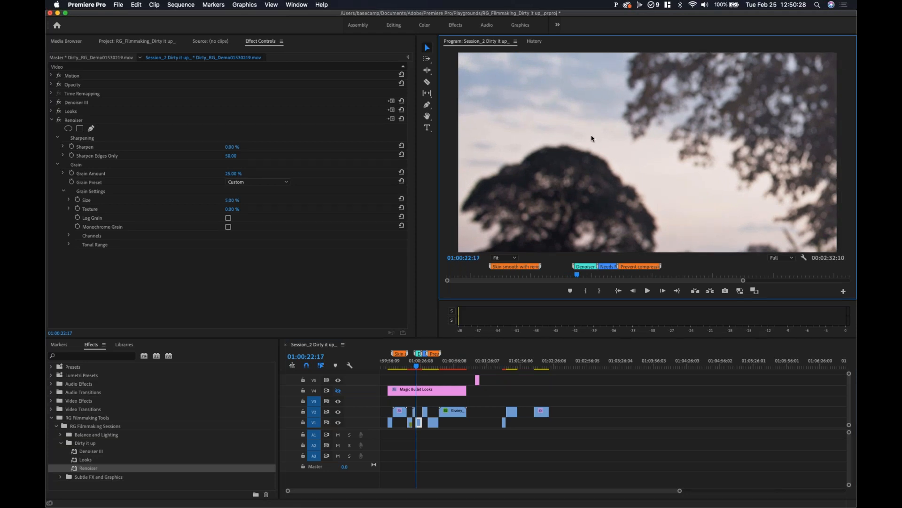
key(Left)
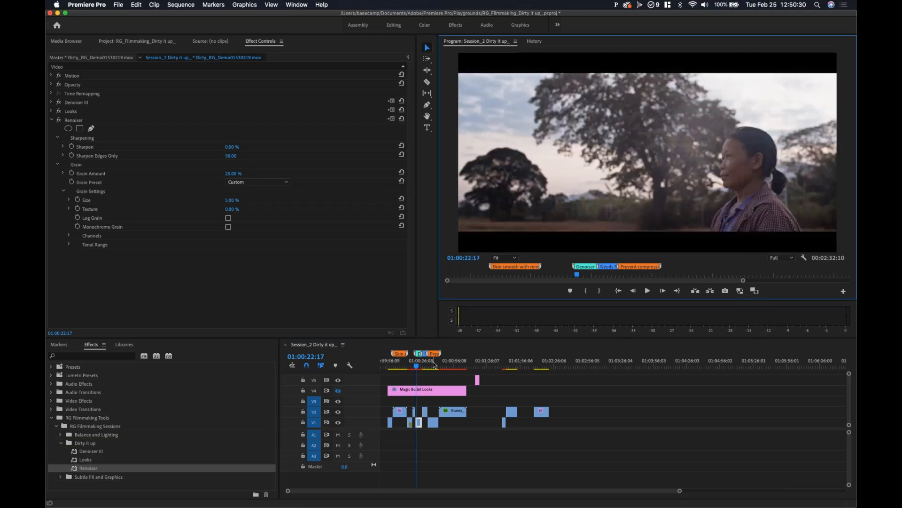
- Play the Demo_Raitong clip and examine compression around the flock of birds and the sky
click(433, 366)
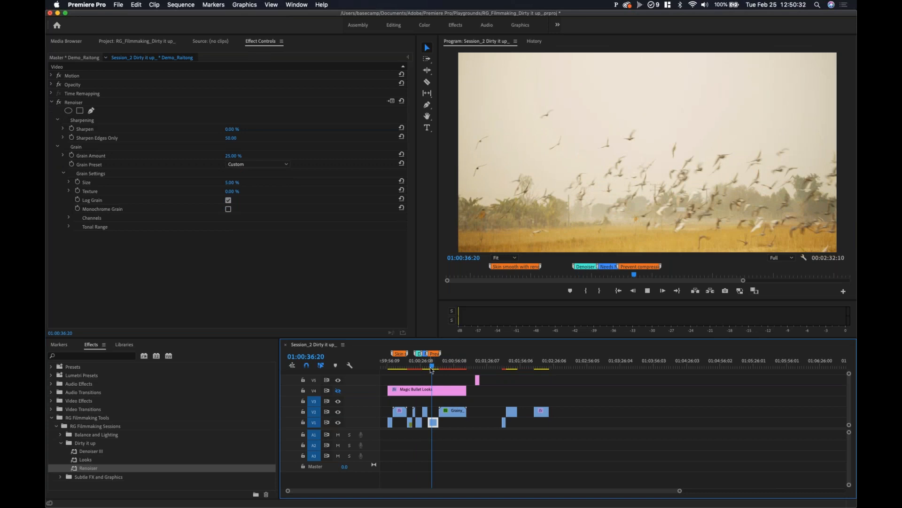
key(space)
key(space)
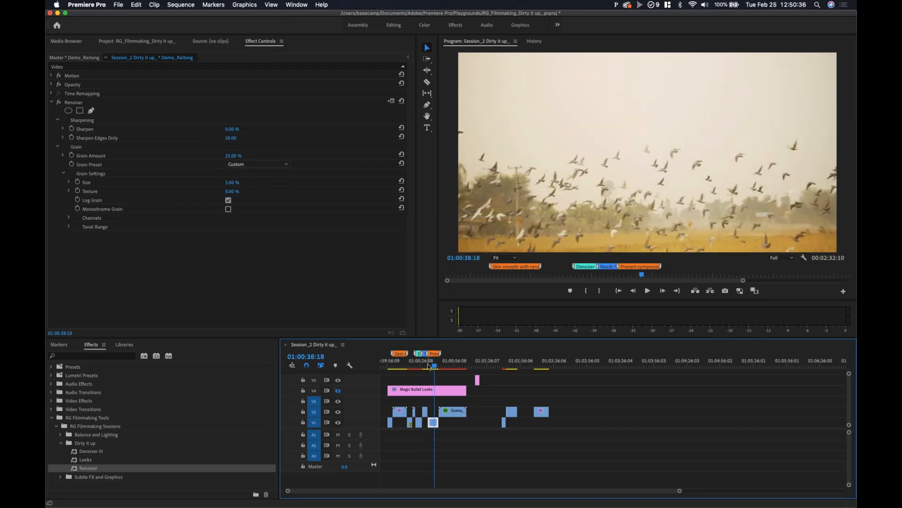
key(=)
key(=)
key(=)
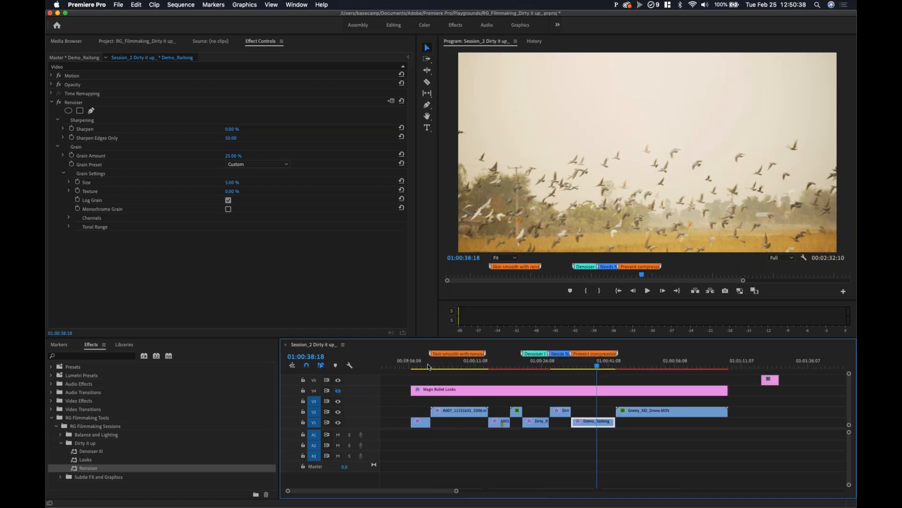
key(space)
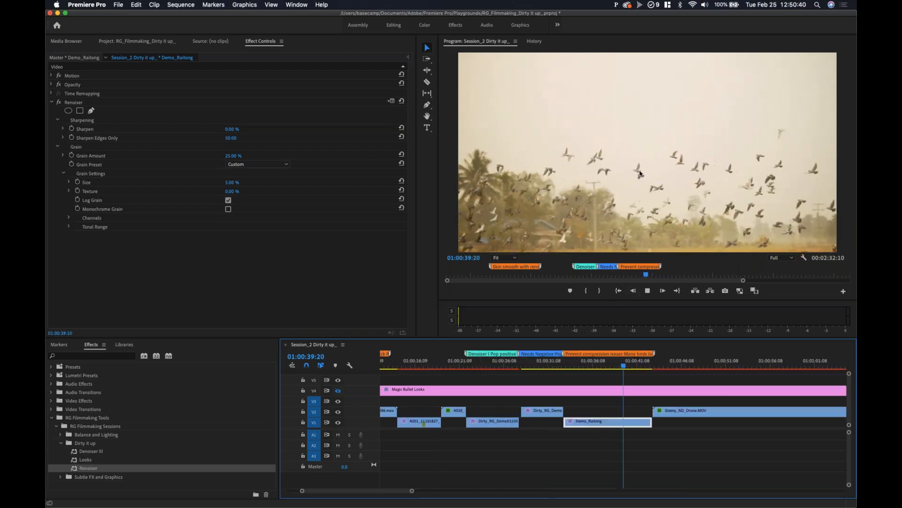
key(space)
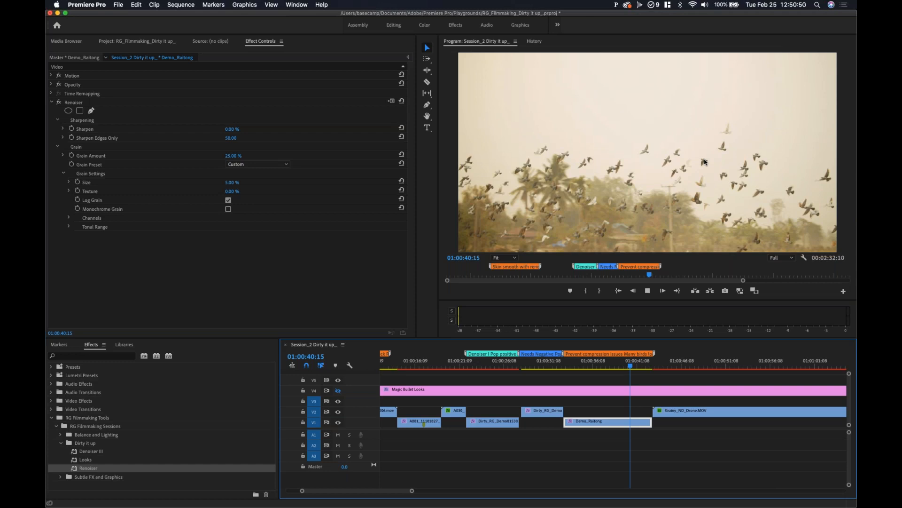
key(space)
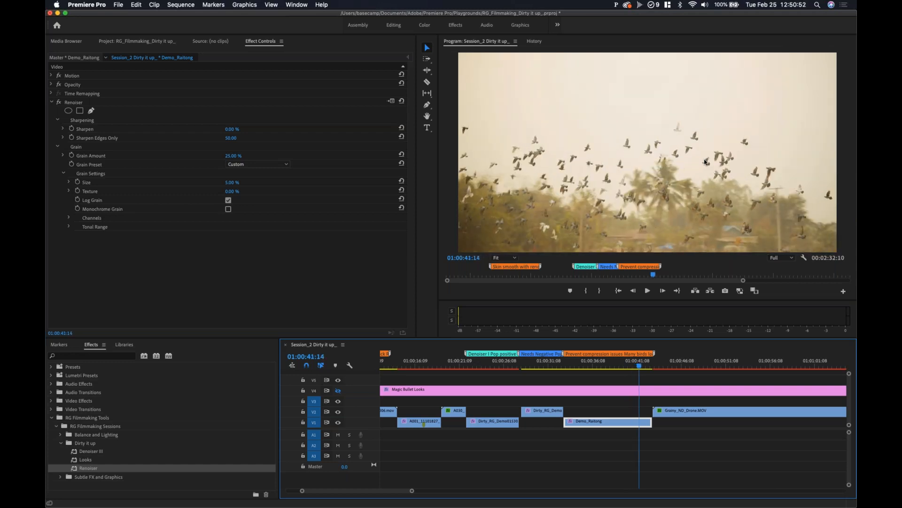
- Shuttle backward and forward through the second half of the Demo_Raitong clip to check the flock, trees and sky for compression artifacts
key(j)
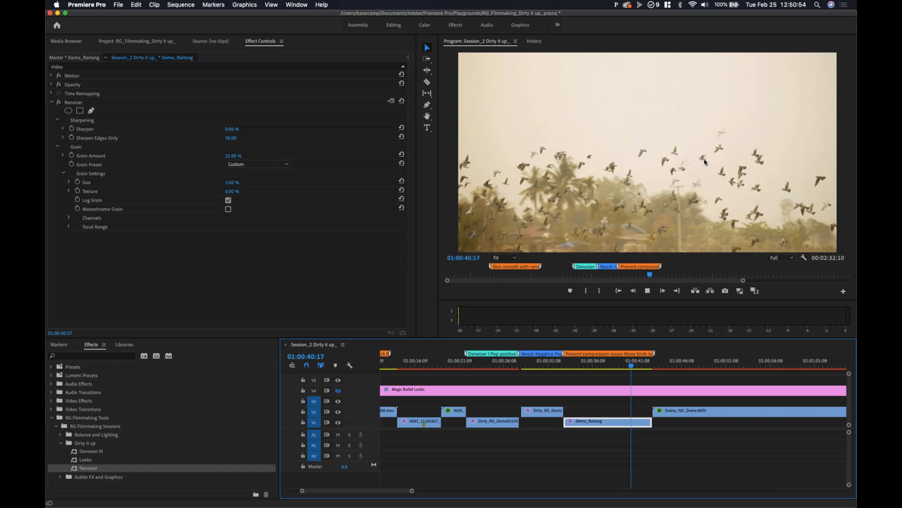
key(l)
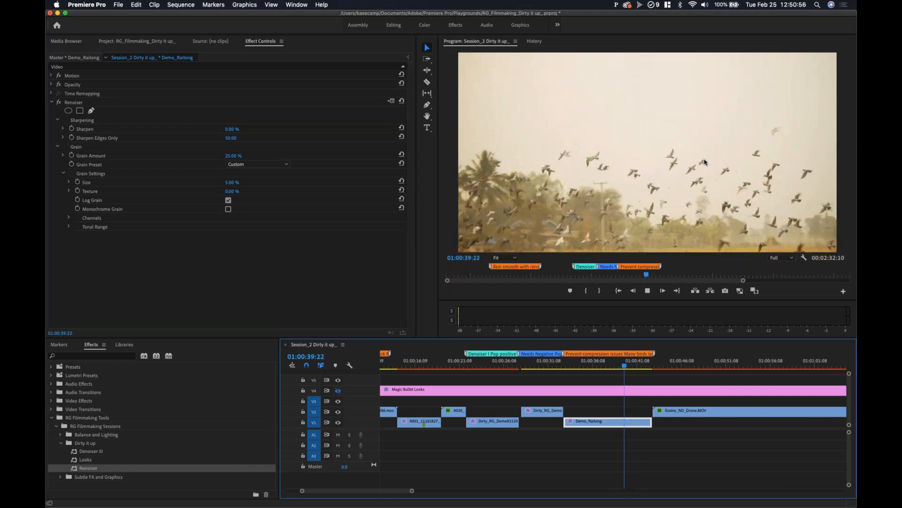
key(space)
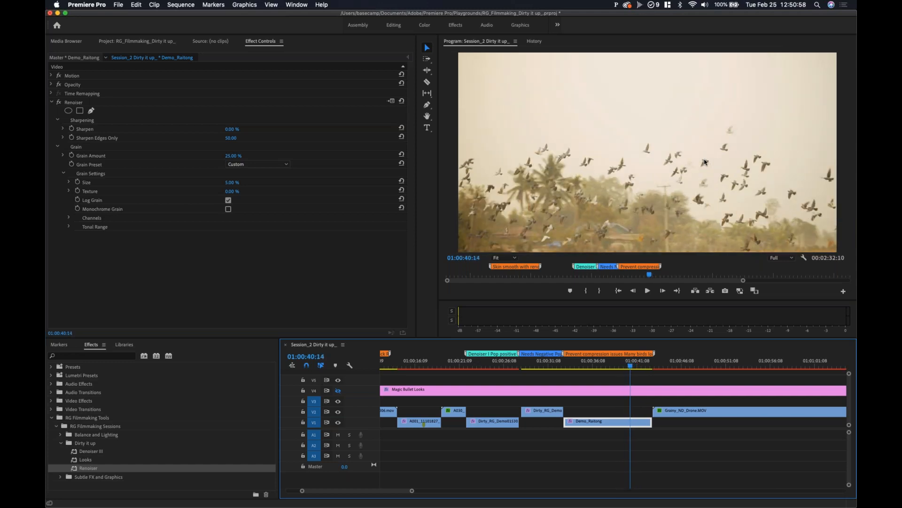
key(j)
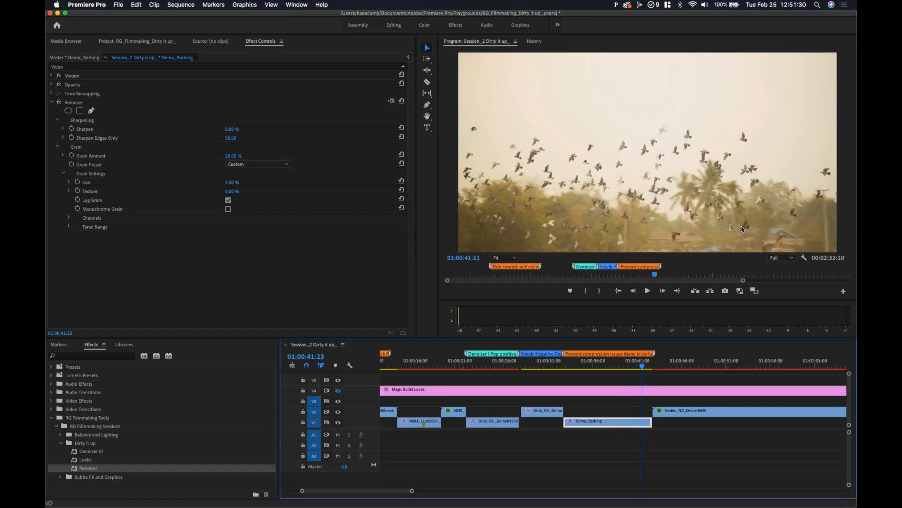
key(Left)
key(Left)
key(Left)
key(Left)
key(Left)
key(Left)
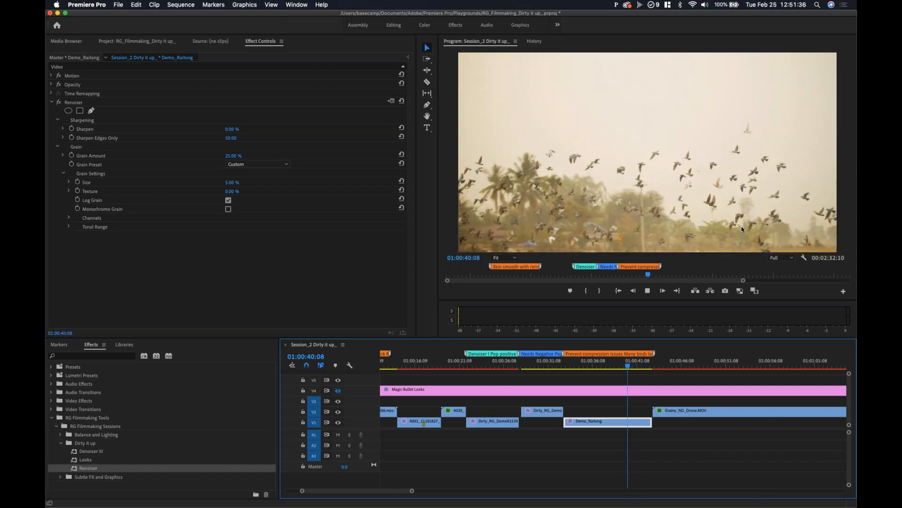
key(space)
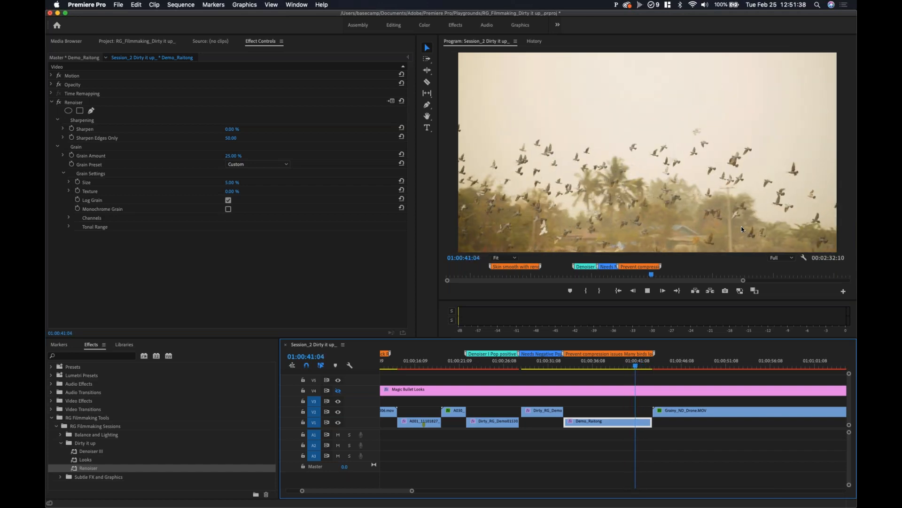
key(l)
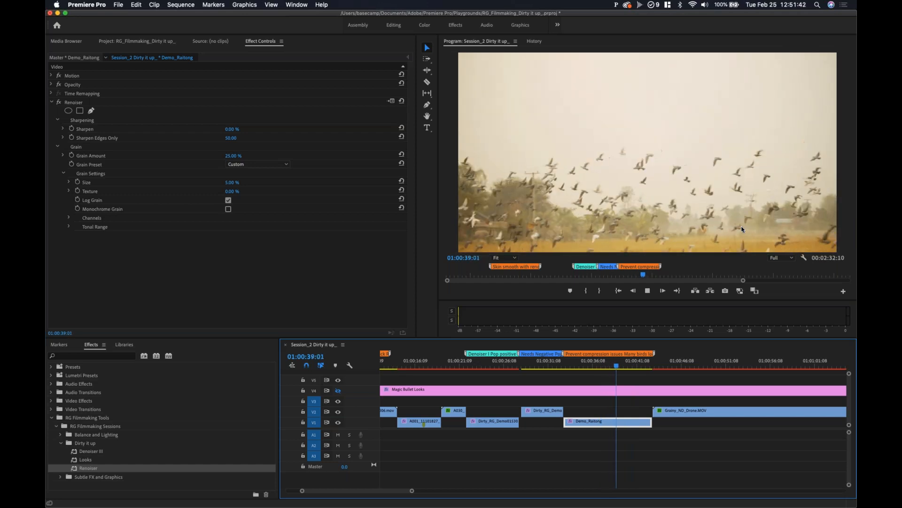
key(k)
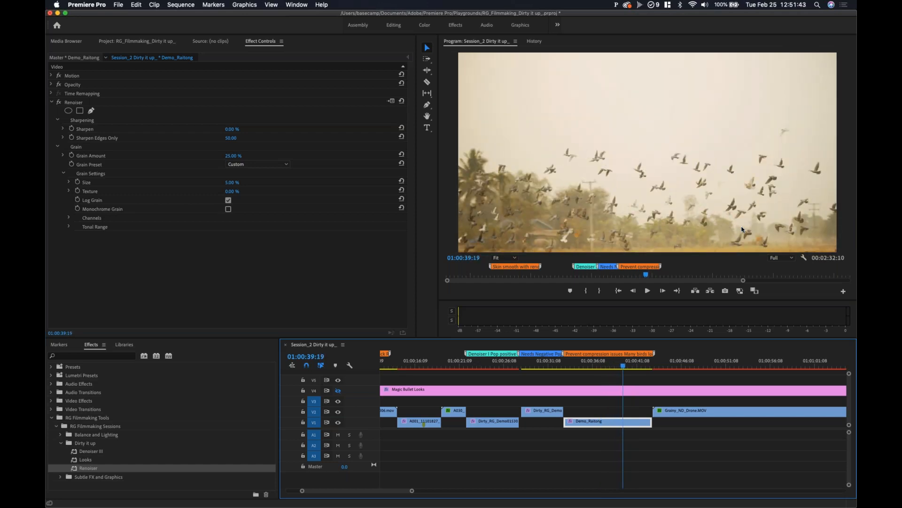
- Preview the Grainy_ND_Drone.MOV clip at several points, from its beginning to past its middle and back
click(693, 363)
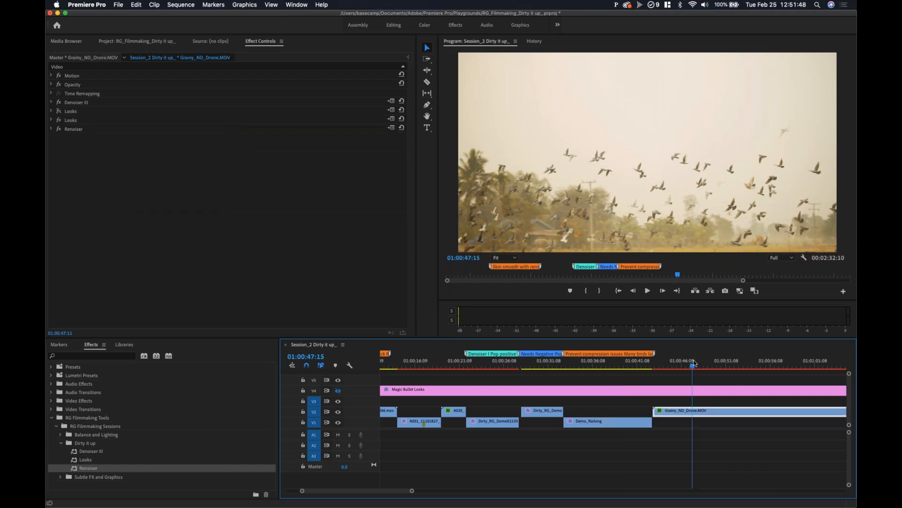
key(minus)
key(minus)
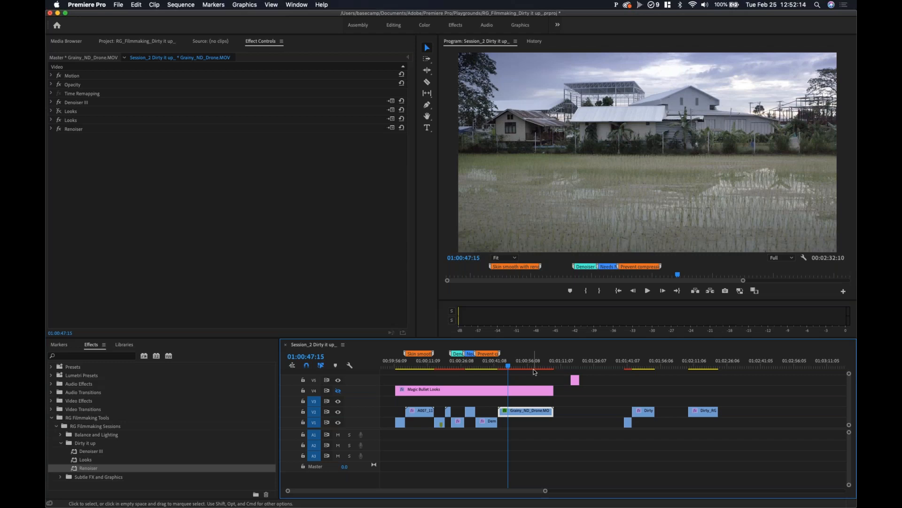
click(529, 366)
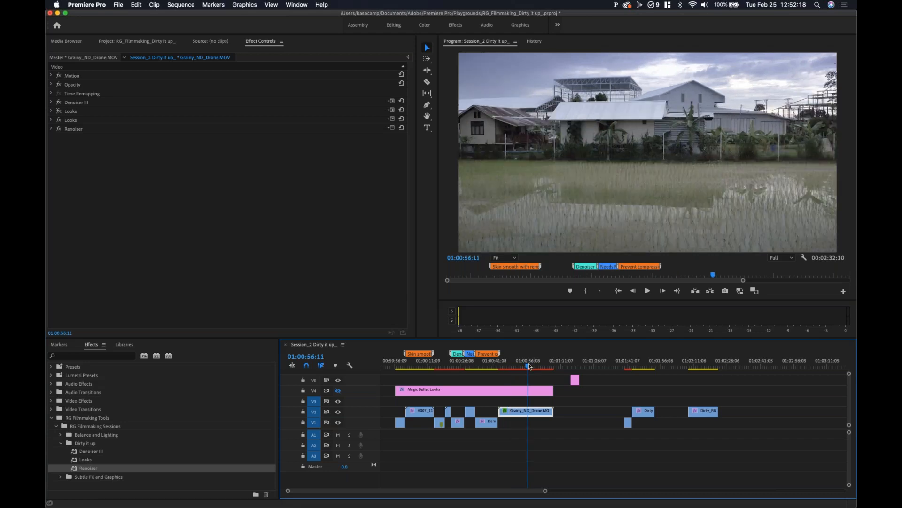
drag(530, 366, 539, 369)
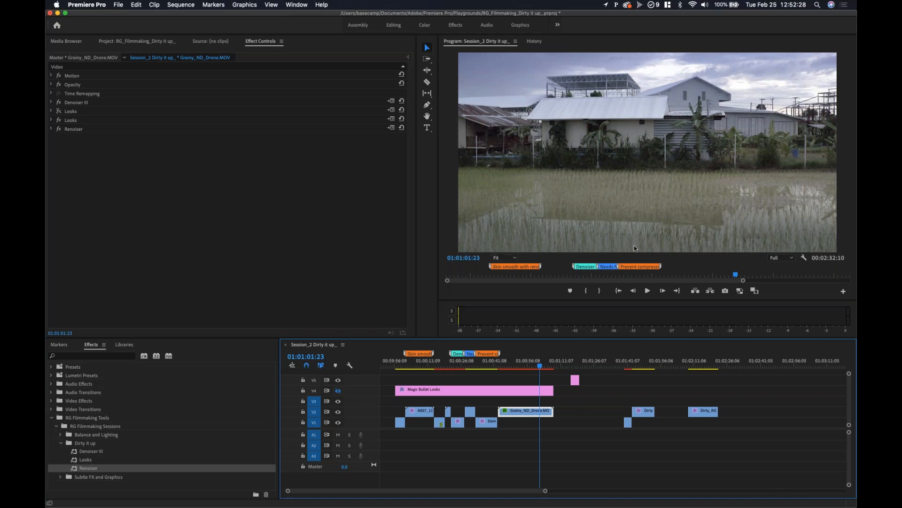
click(517, 364)
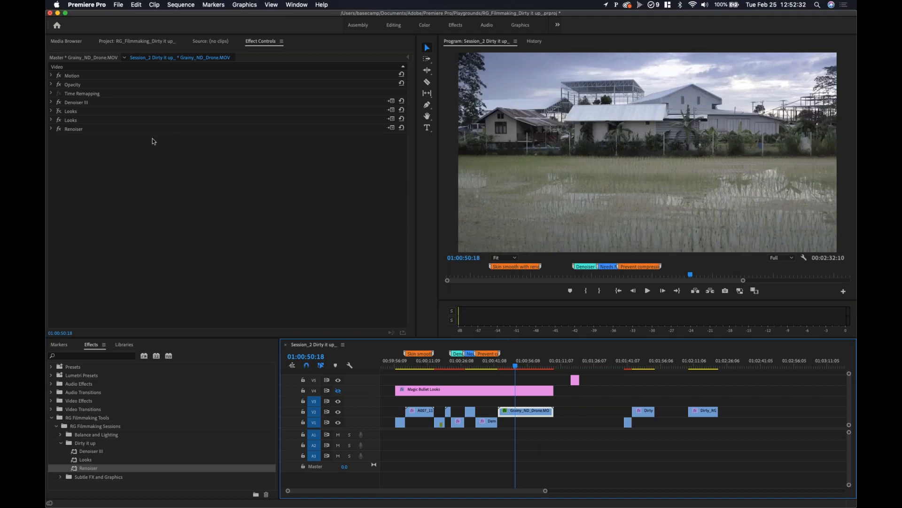
- Expand the Renoiser effect on the Grainy_ND_Drone.MOV clip and read its sharpening and grain settings
click(69, 130)
click(51, 129)
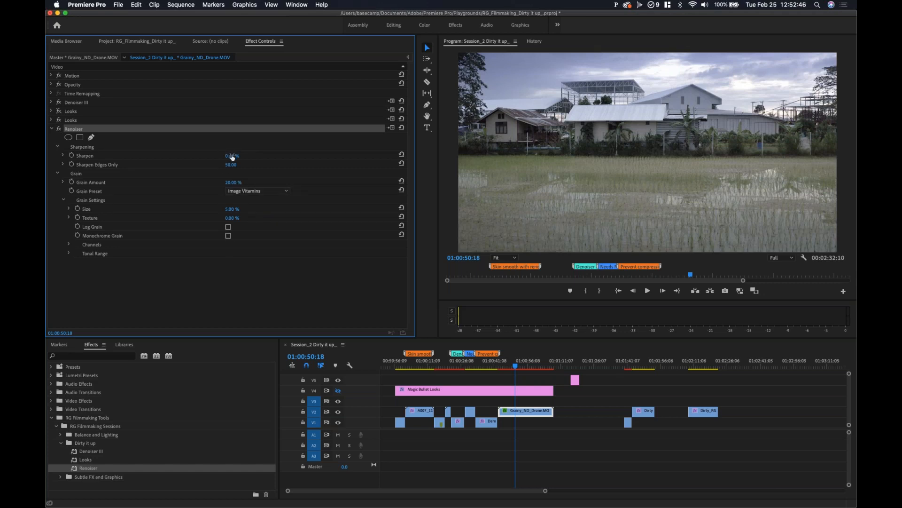
click(240, 294)
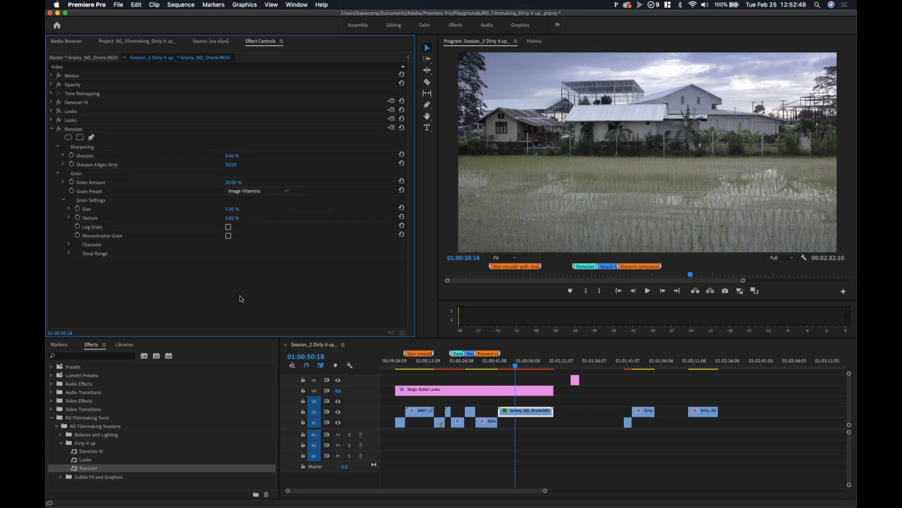
- Review the graded clips in order, from the opening fire sparks through the straw-hat portrait, masked worker and birds to the woman in profile
click(402, 366)
click(425, 366)
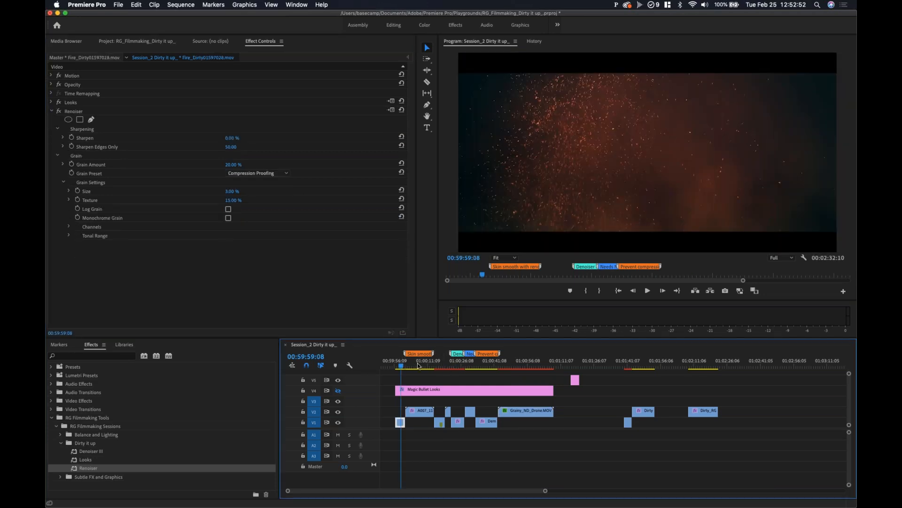
drag(426, 366, 428, 366)
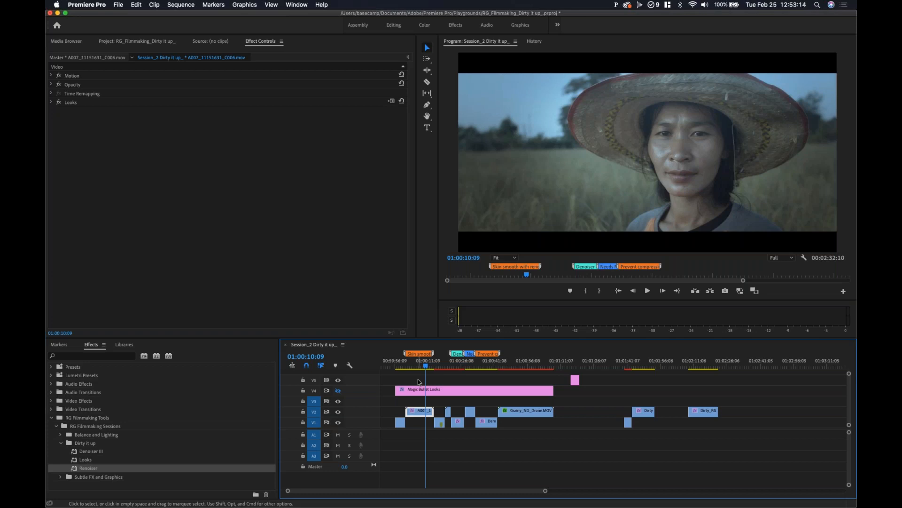
click(438, 364)
key(space)
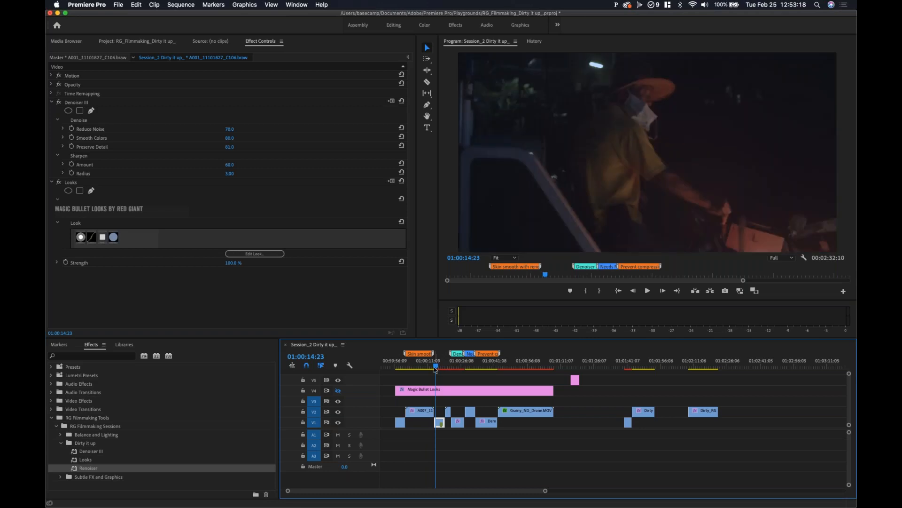
key(space)
click(447, 366)
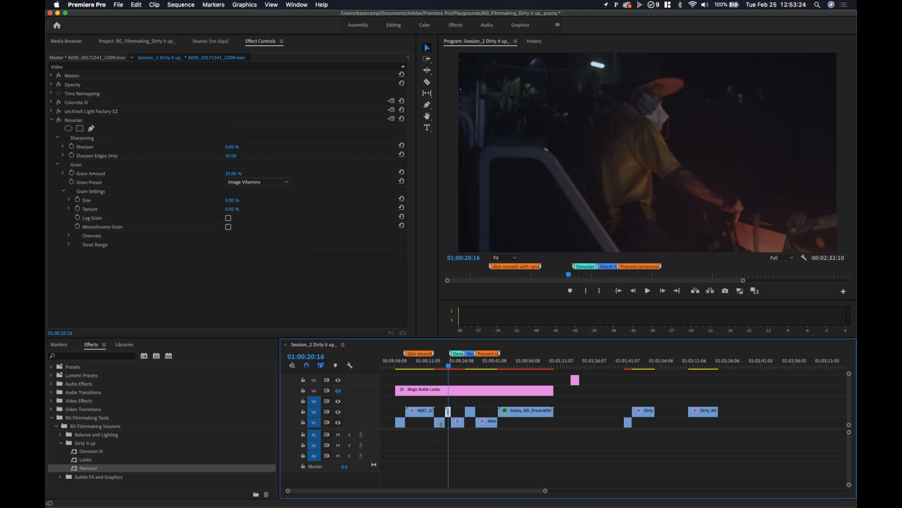
click(454, 366)
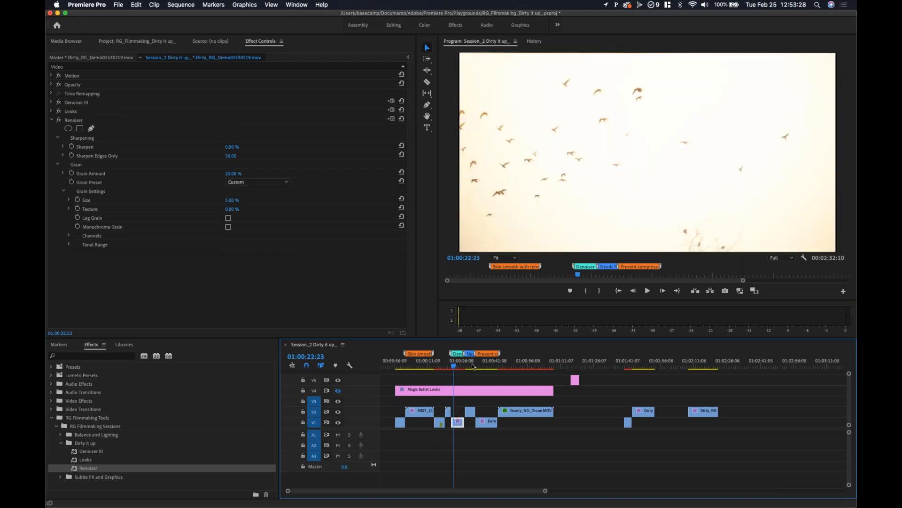
click(469, 367)
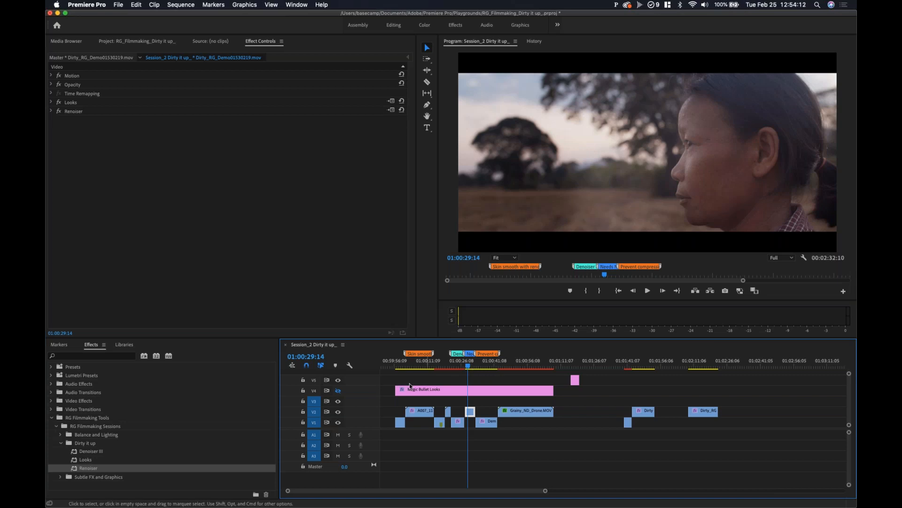
- Turn on the V4 track output for the Magic Bullet Looks title and preview it over the clips up to the woman in profile
click(338, 391)
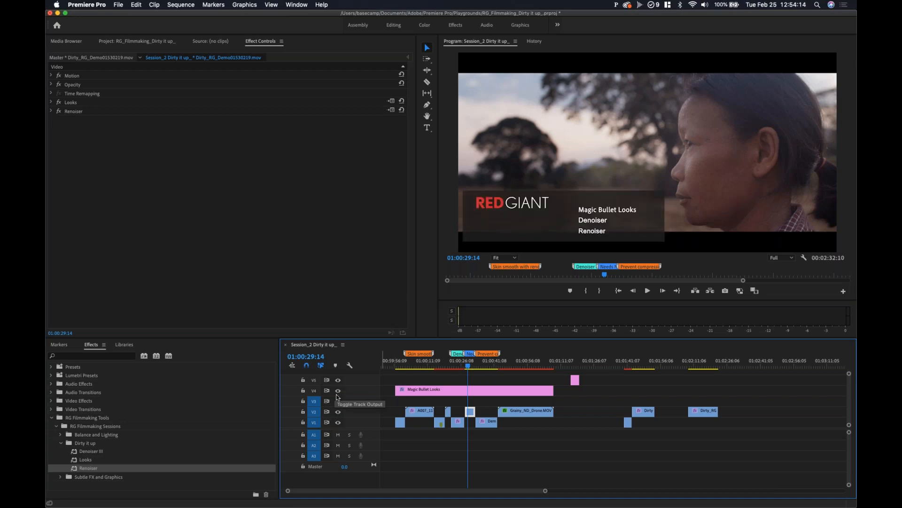
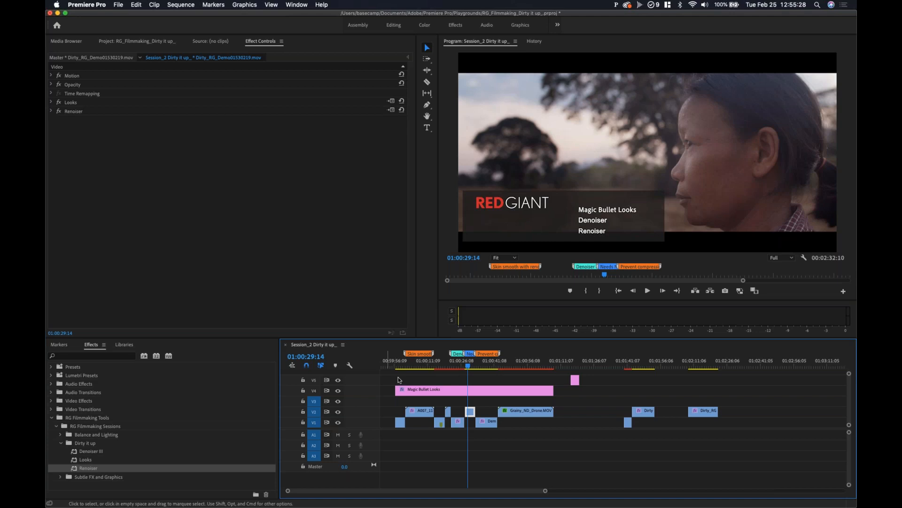
click(415, 365)
drag(416, 366, 450, 370)
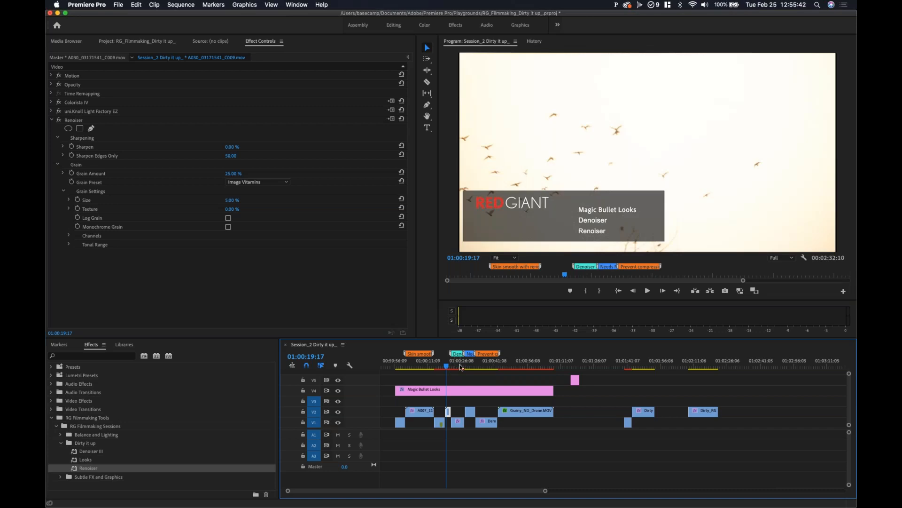
click(460, 368)
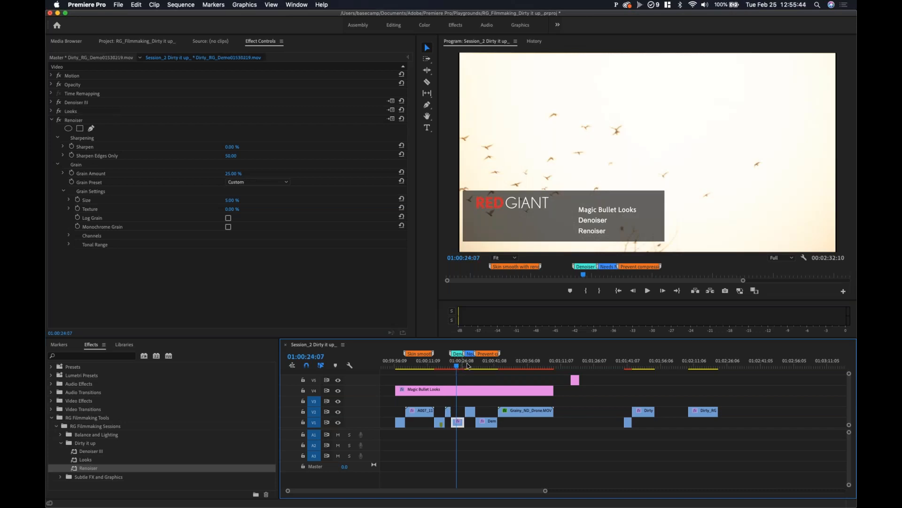
click(470, 368)
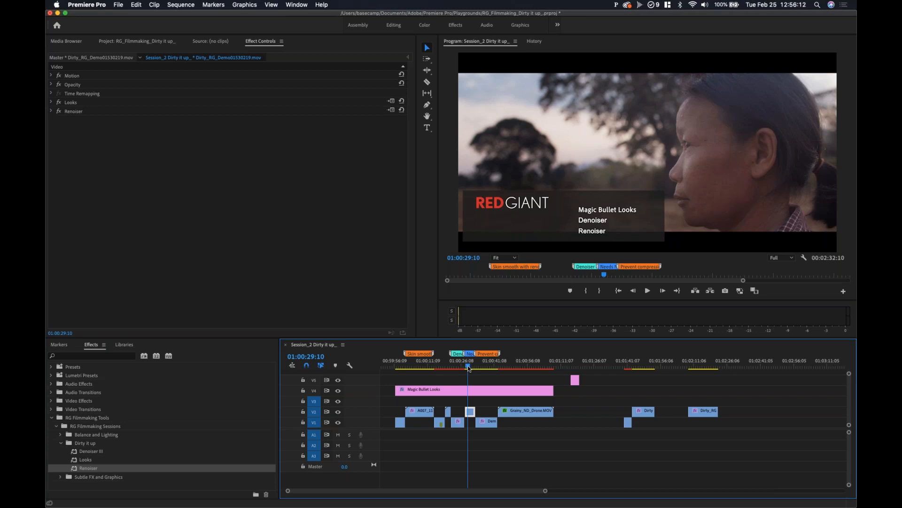
- Switch to Stickies, reposition the contact note and highlight its e-mail address for the viewers
key(super+Tab)
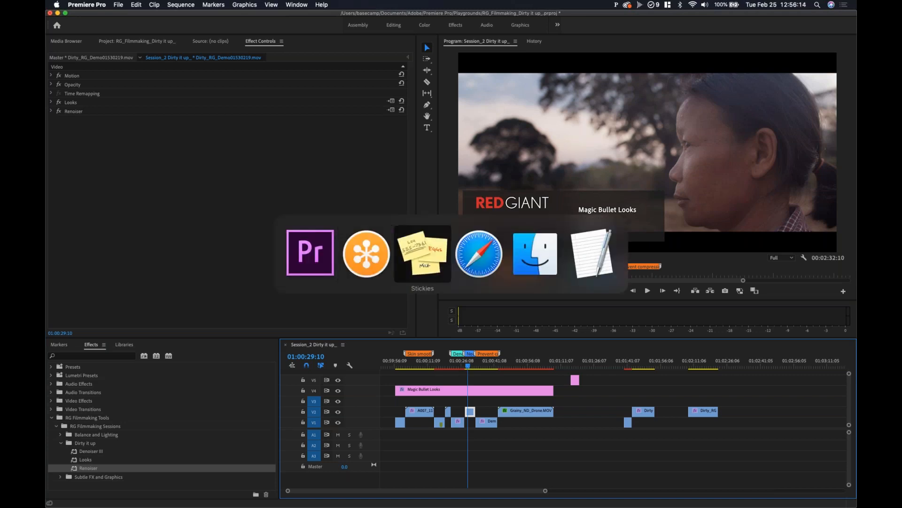
key(super+Tab)
drag(359, 134, 338, 128)
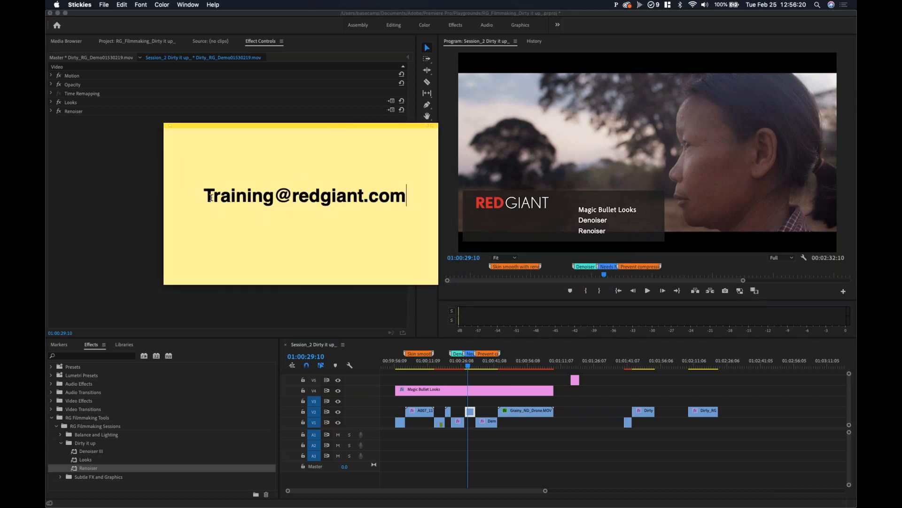
drag(210, 197, 413, 196)
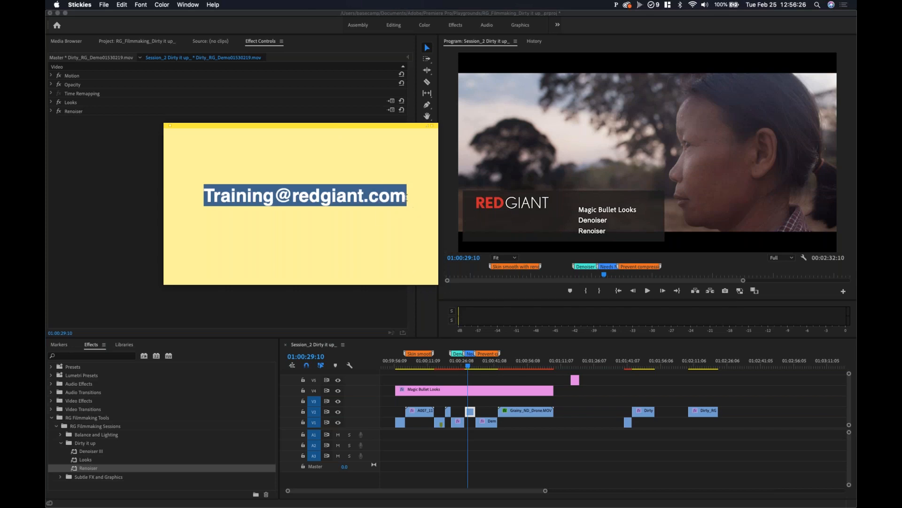
click(247, 280)
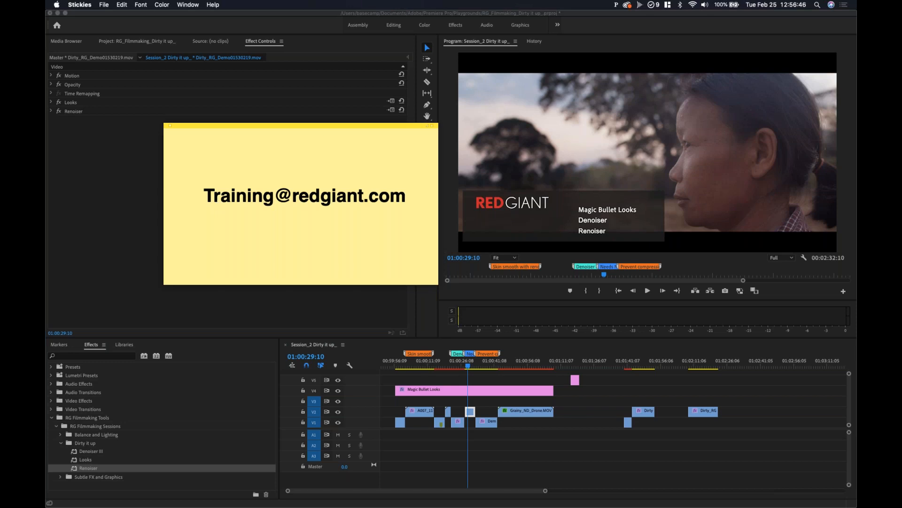
key(super+Tab)
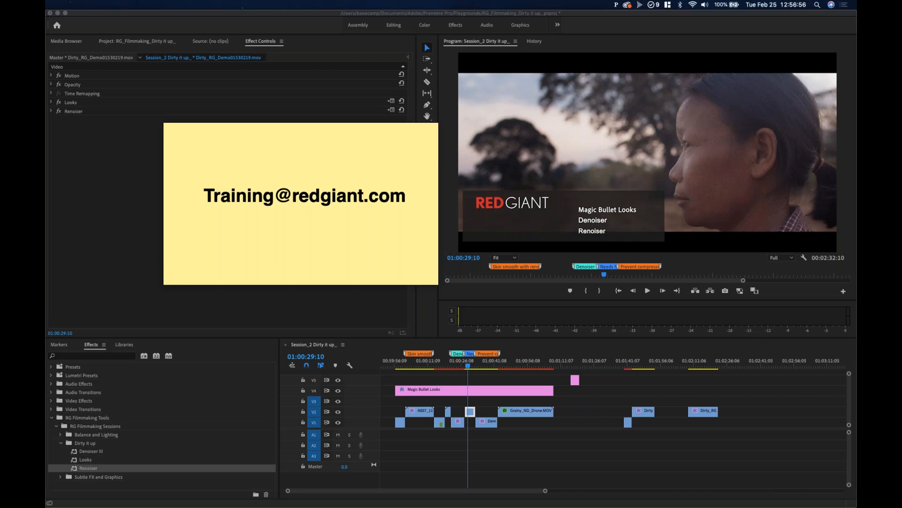
click(298, 271)
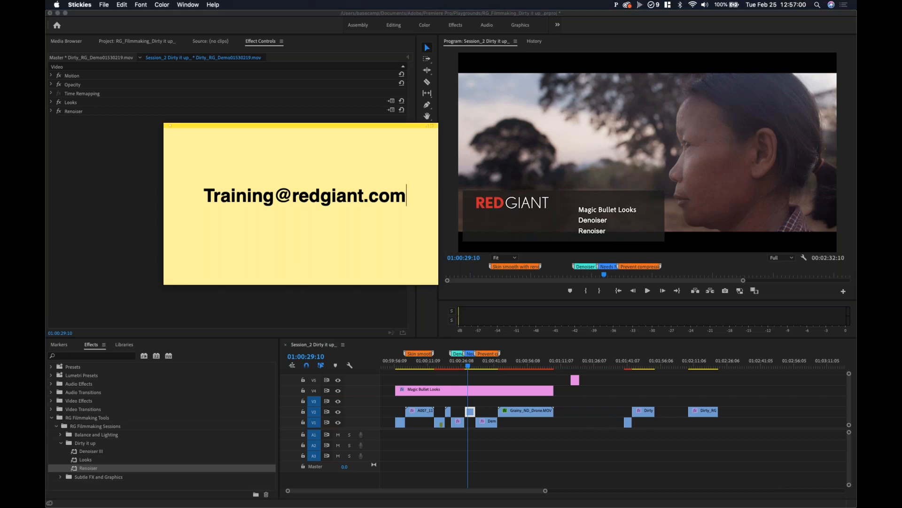
- Return to Premiere Pro and revisit the Demo_Raitong bird clip, the drone clip and the straw-hat portrait with the title overlay
click(462, 366)
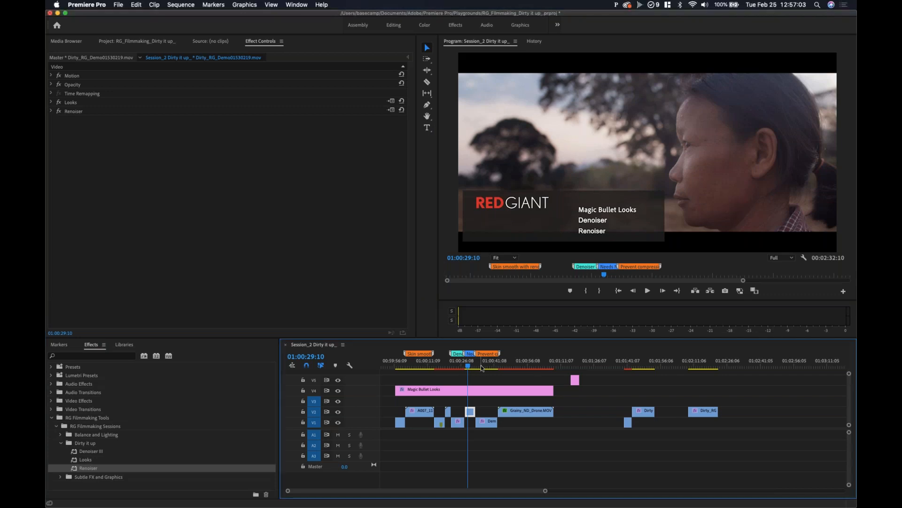
click(481, 366)
click(520, 366)
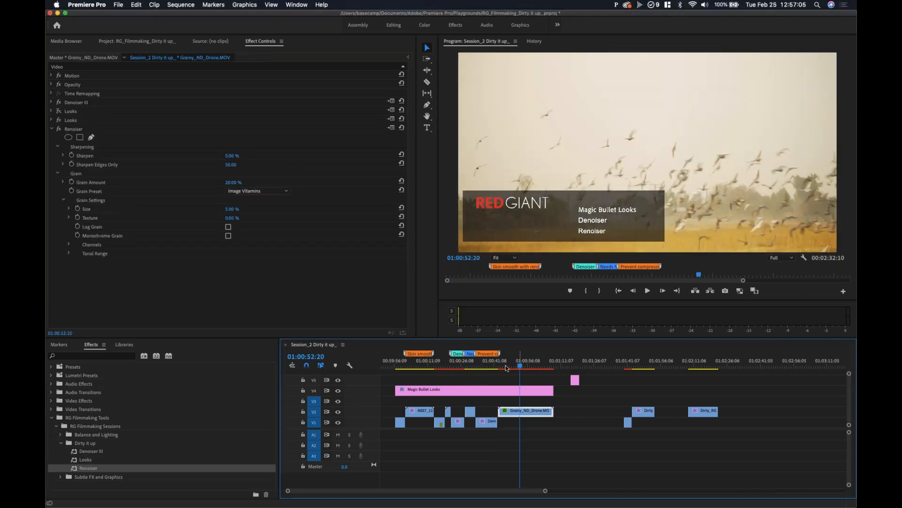
mouse_move(423, 365)
mouse_down()
mouse_move(415, 367)
mouse_move(432, 370)
mouse_up()
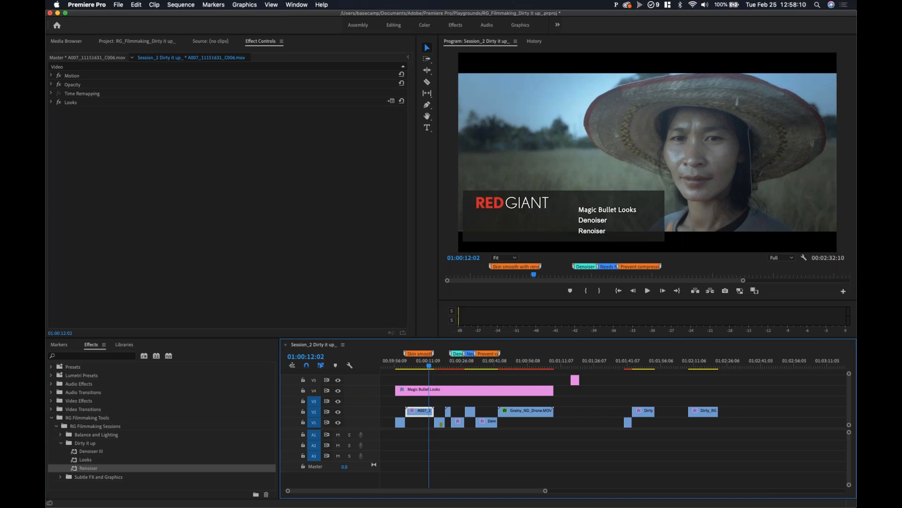
- Switch to Stickies to show the contact note again over the straw-hat portrait
key(super+Tab)
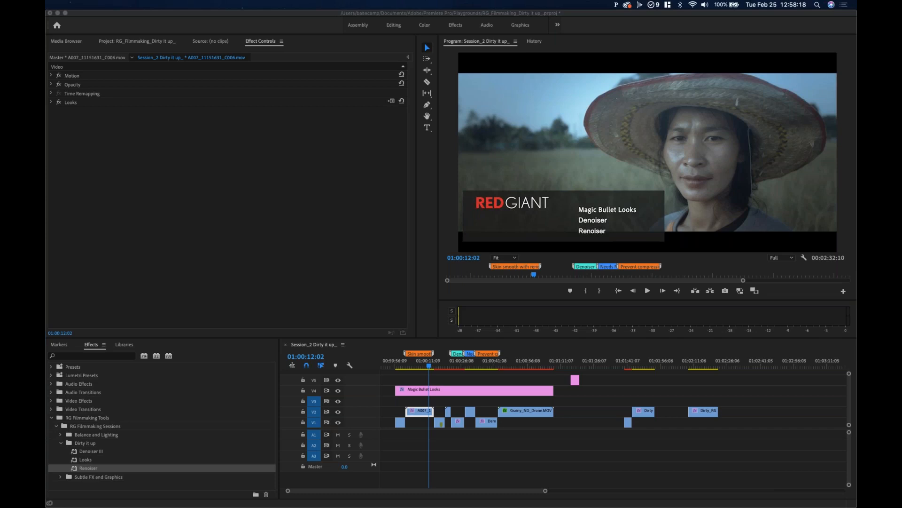
key(super+Tab)
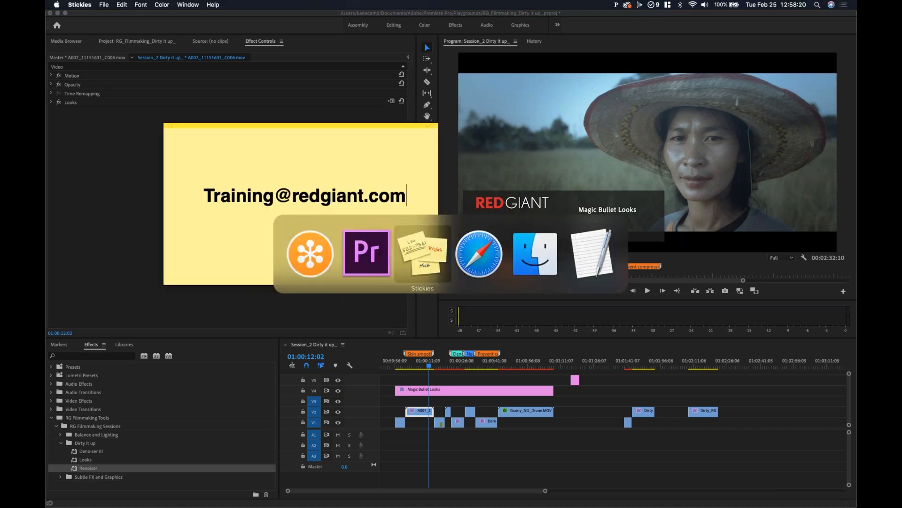